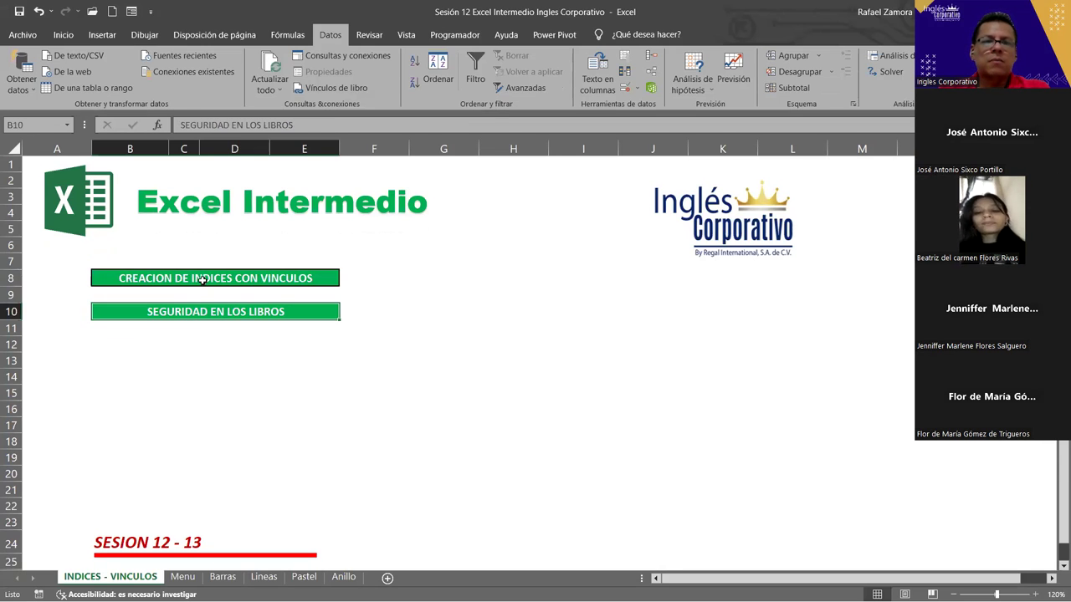
Move from the title sheet to the Menu sheet with the yellow MENU DE GRAFICOS panel
click(208, 311)
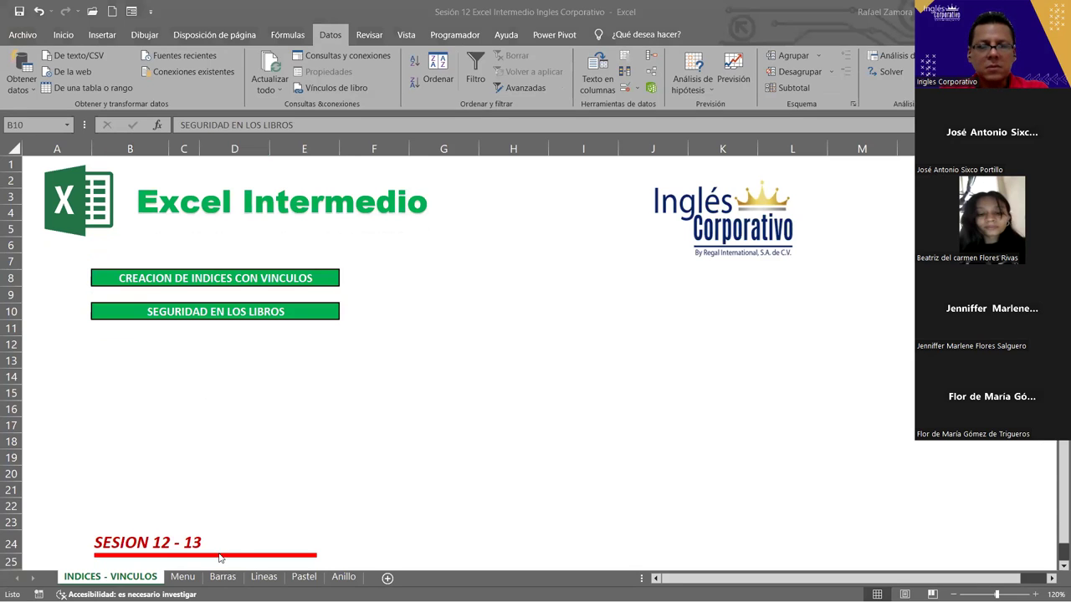
click(191, 577)
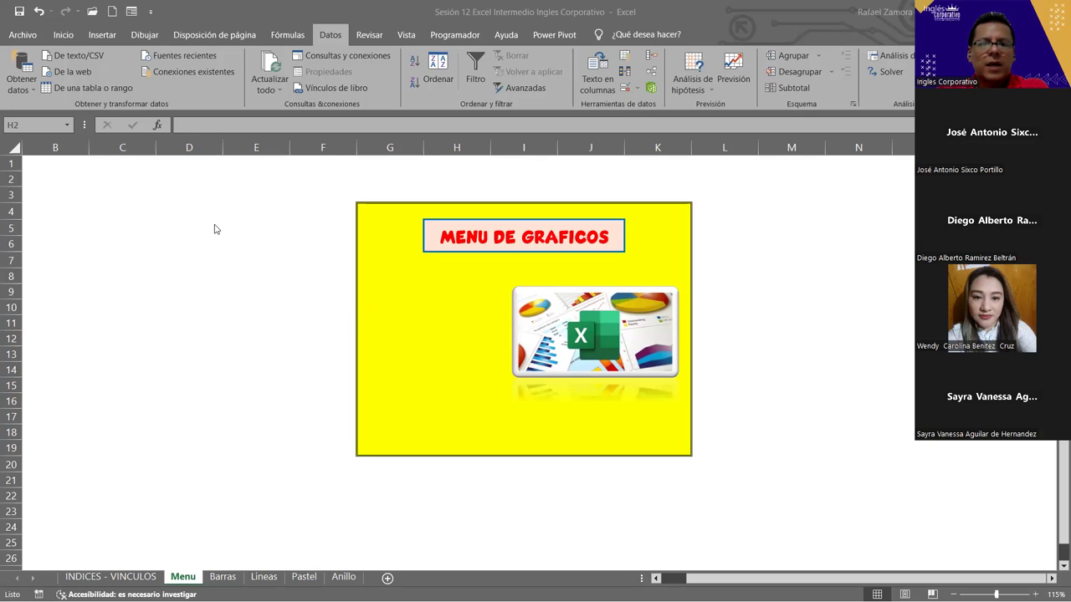
click(223, 576)
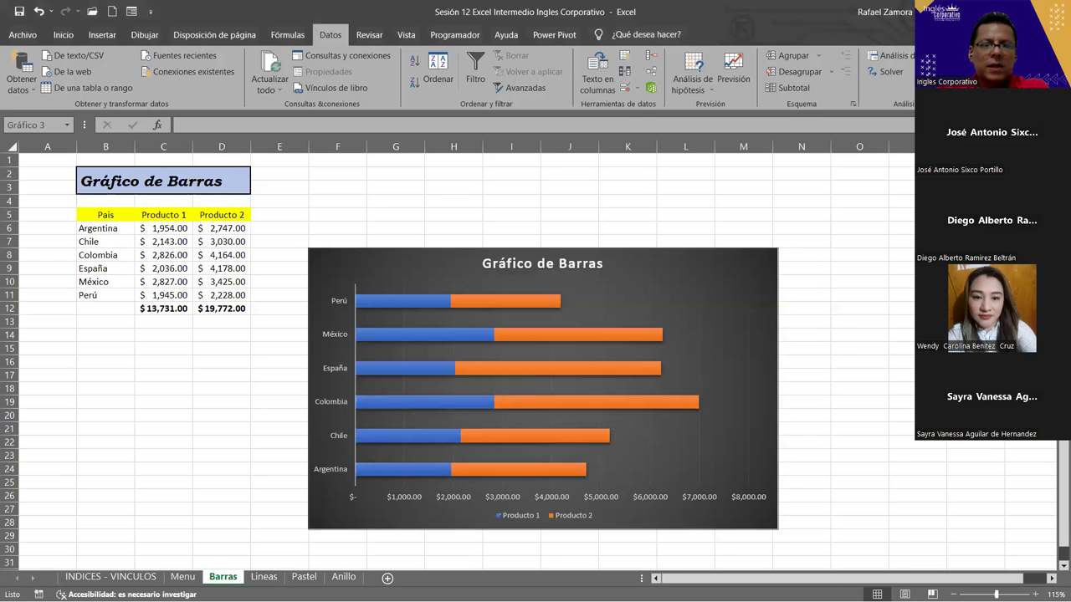
click(264, 576)
click(304, 576)
click(343, 576)
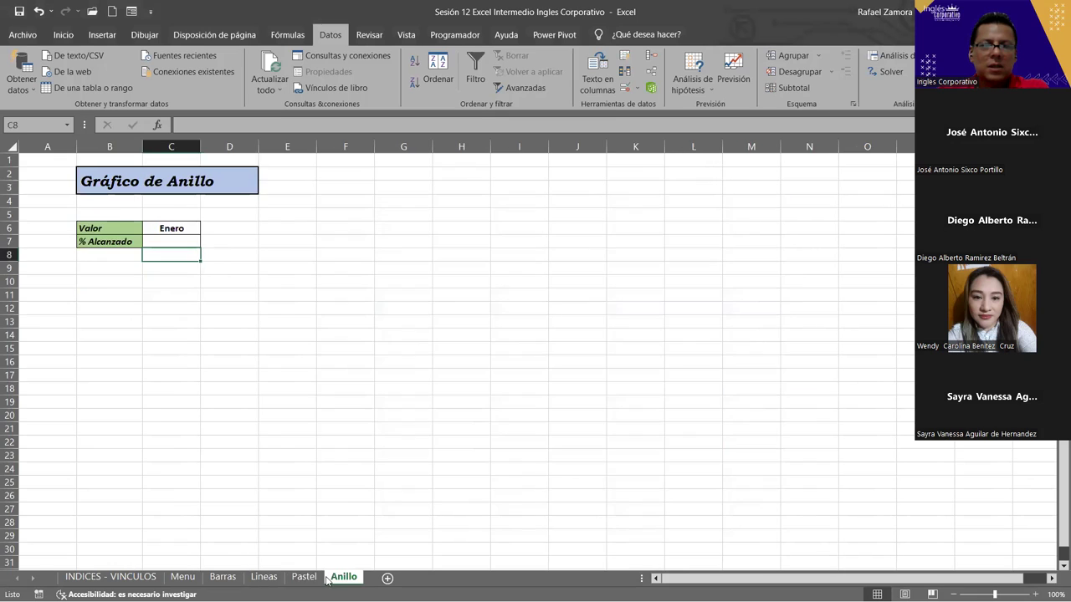
click(182, 576)
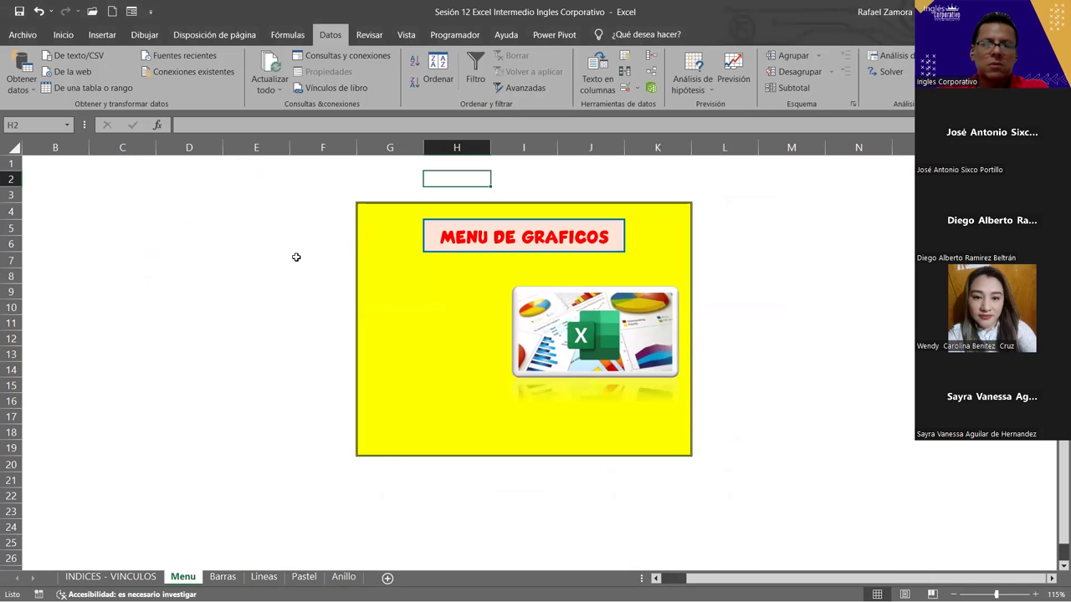
click(223, 577)
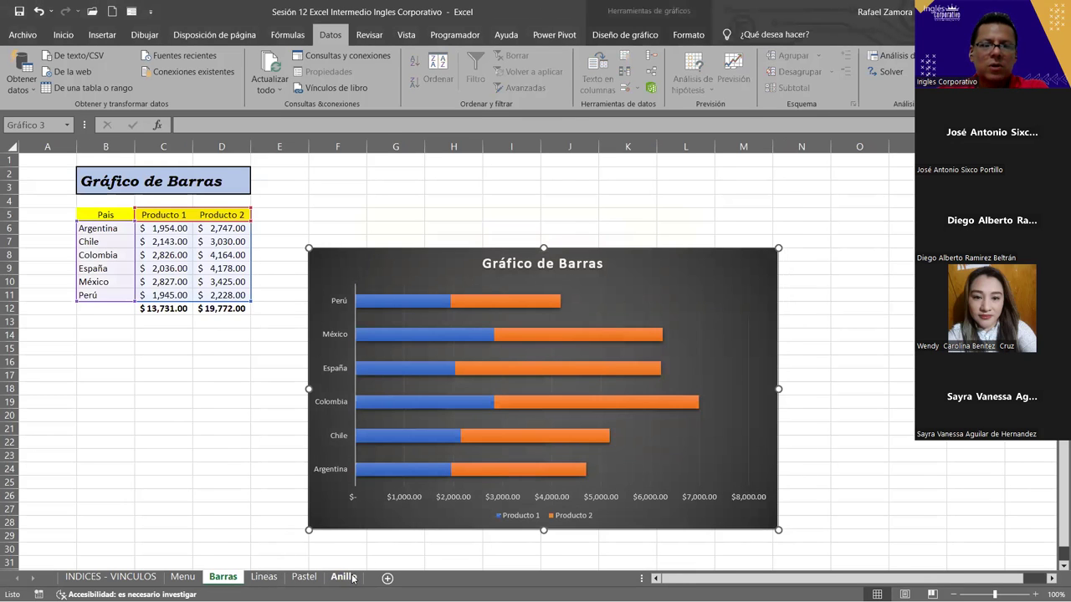
click(343, 576)
click(222, 576)
click(182, 576)
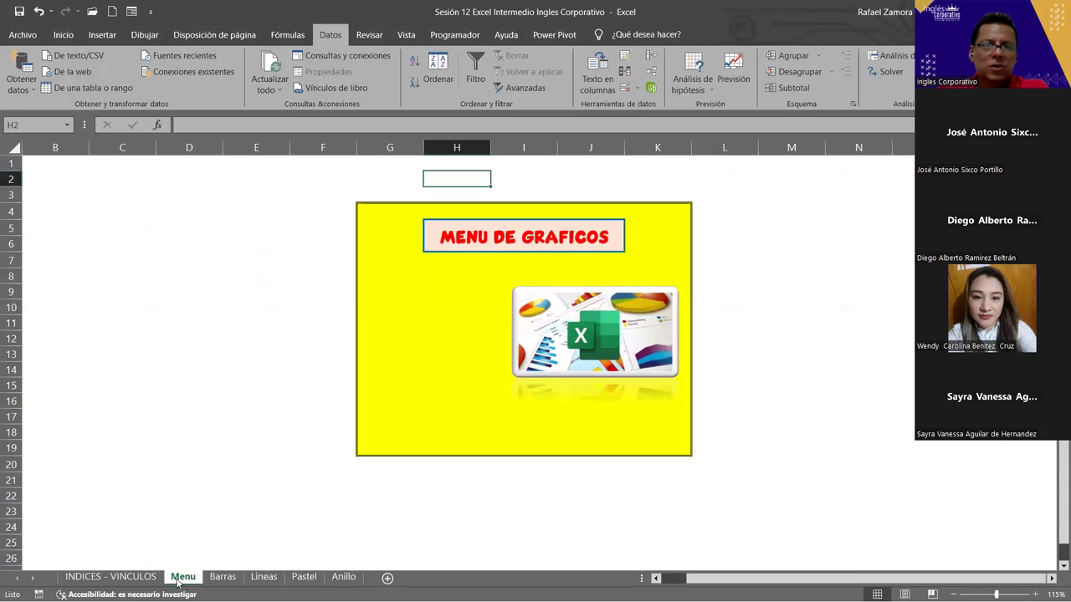
click(110, 576)
click(183, 576)
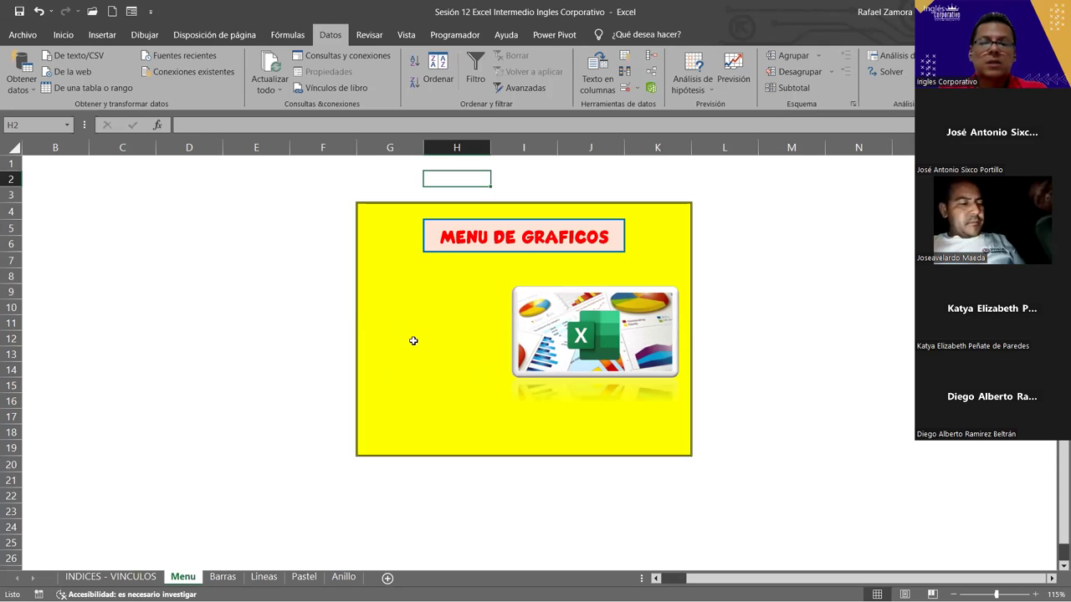
click(441, 278)
click(531, 225)
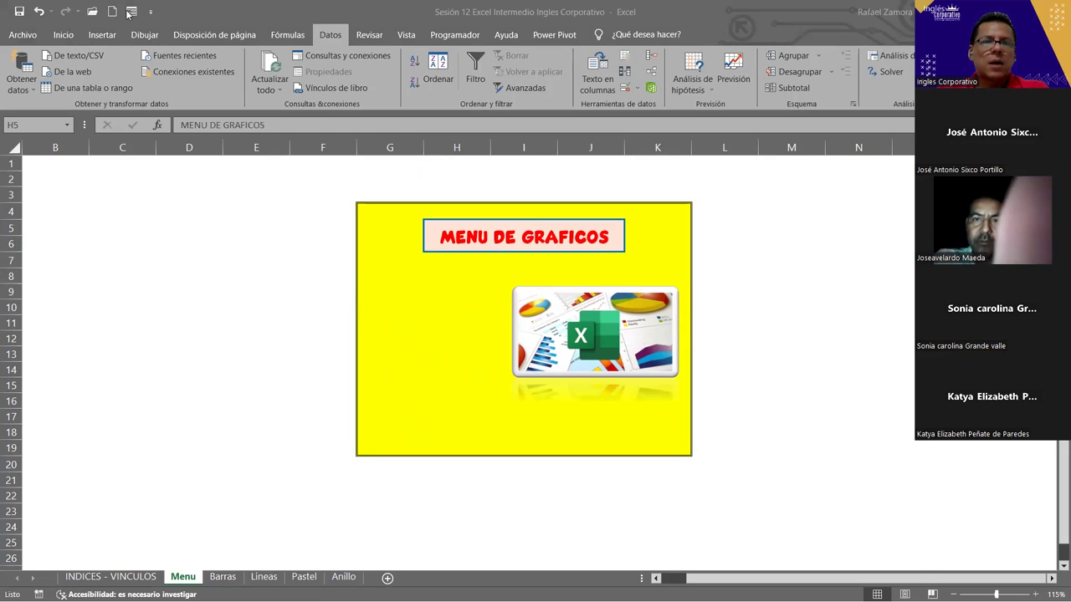
Show the Formas shape gallery from the Insertar ribbon
click(107, 36)
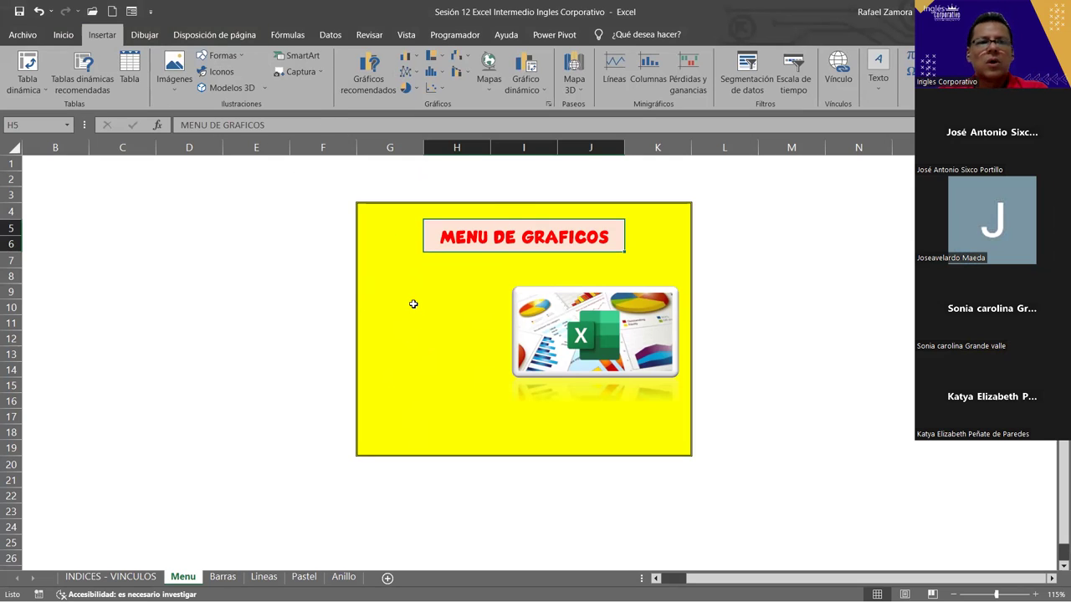
click(239, 59)
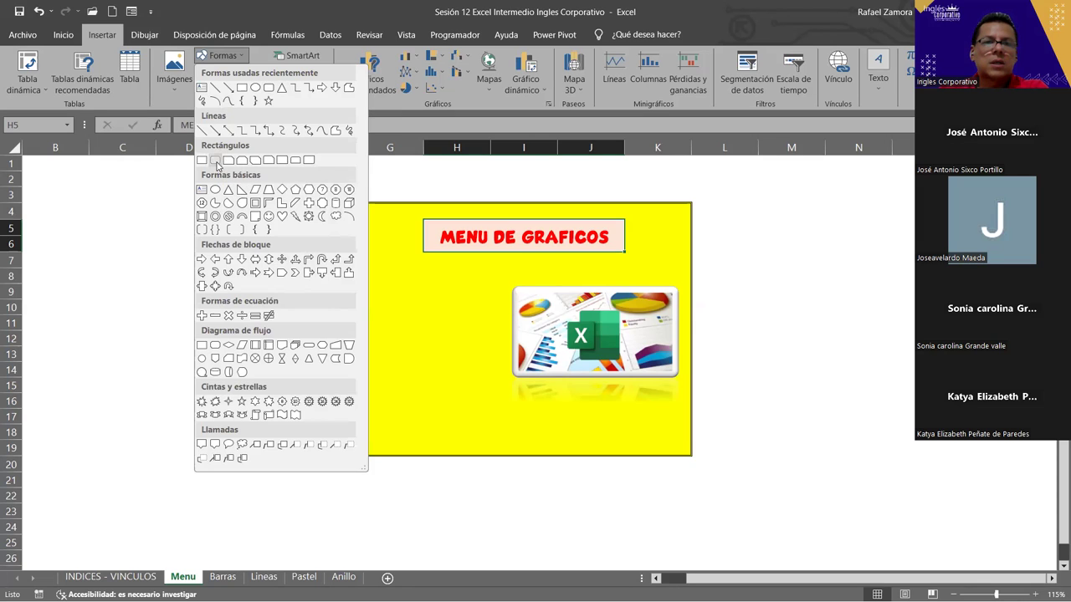
Draw a rounded rectangle on the yellow panel below the title, beside the chart picture
click(216, 161)
drag(379, 290, 454, 316)
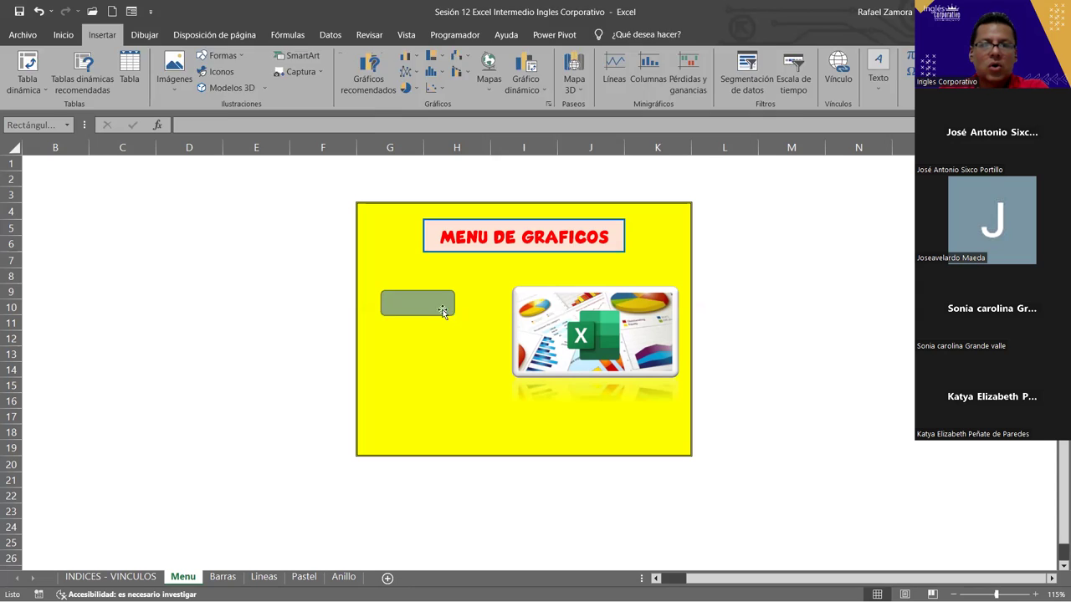
drag(439, 306, 452, 303)
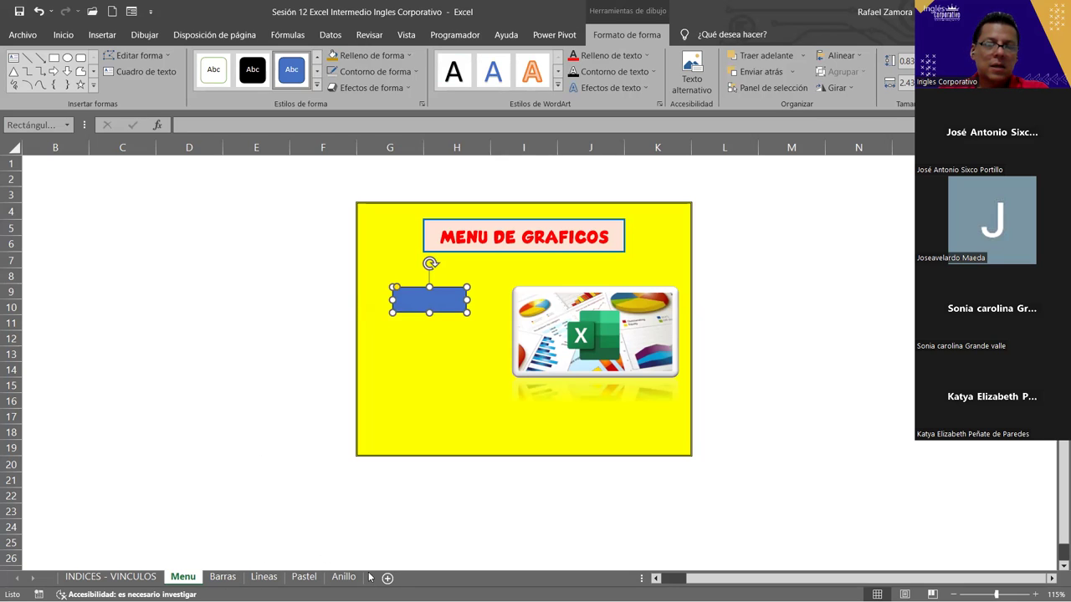
click(305, 260)
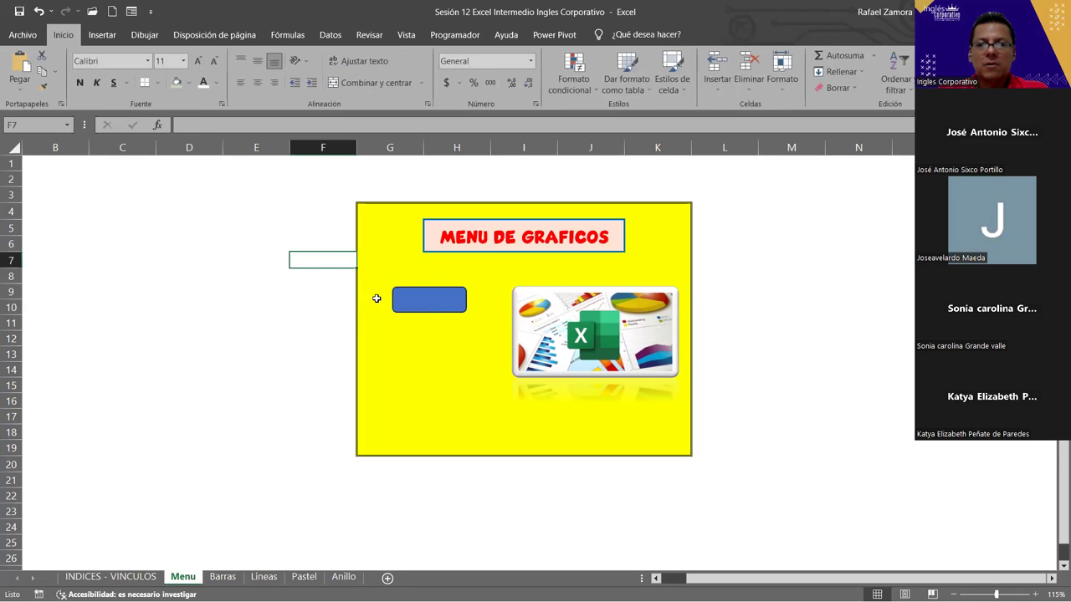
click(452, 304)
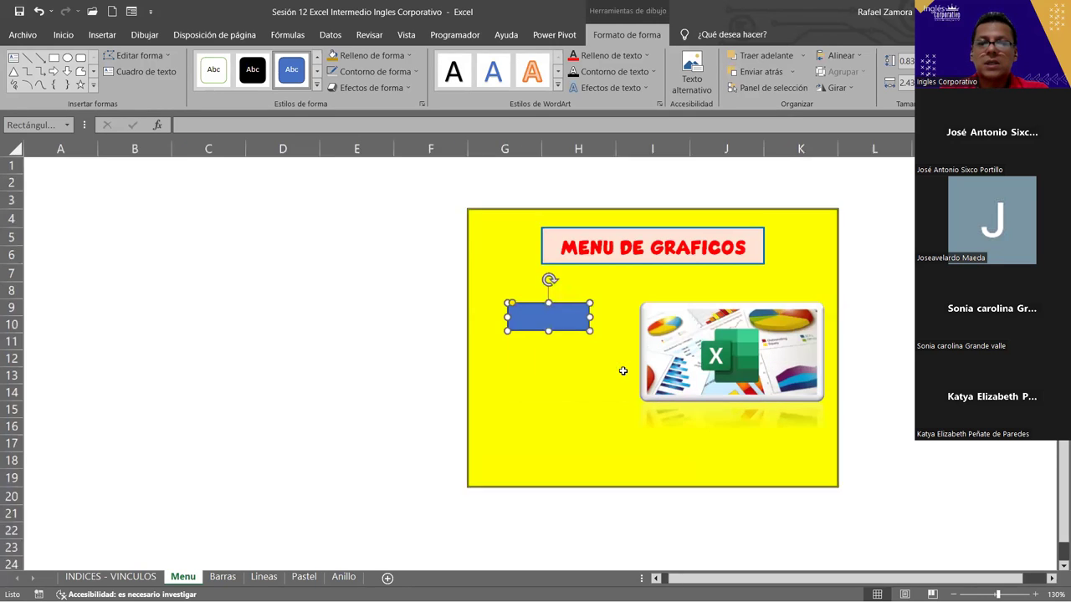
Zoom the sheet to 130% and nudge the blue rectangle slightly to the right
ctrl+scroll(624, 371, up, 1)
drag(791, 575, 803, 577)
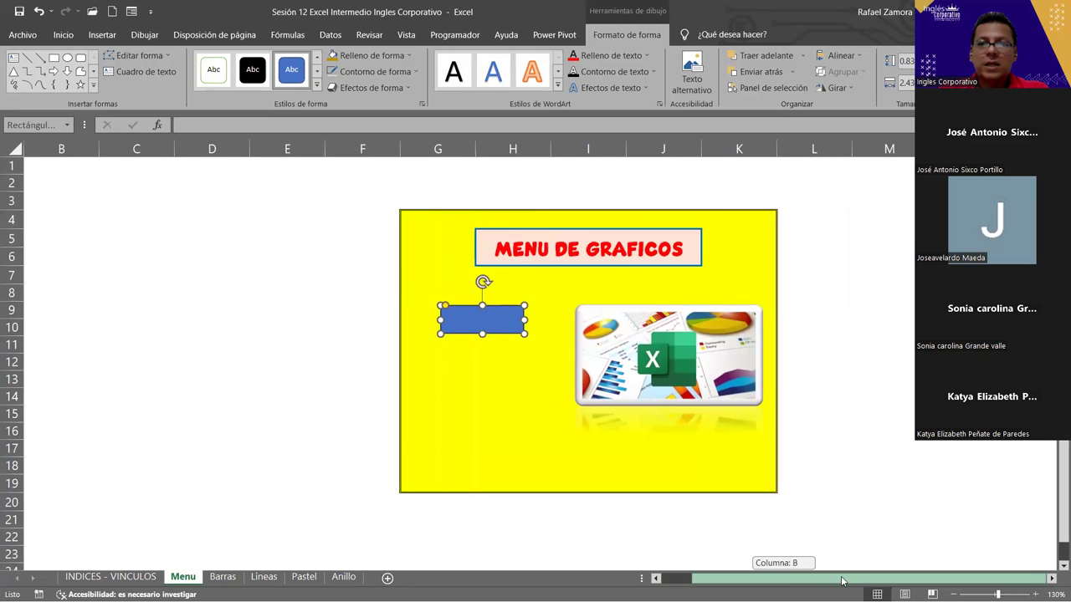
click(1051, 578)
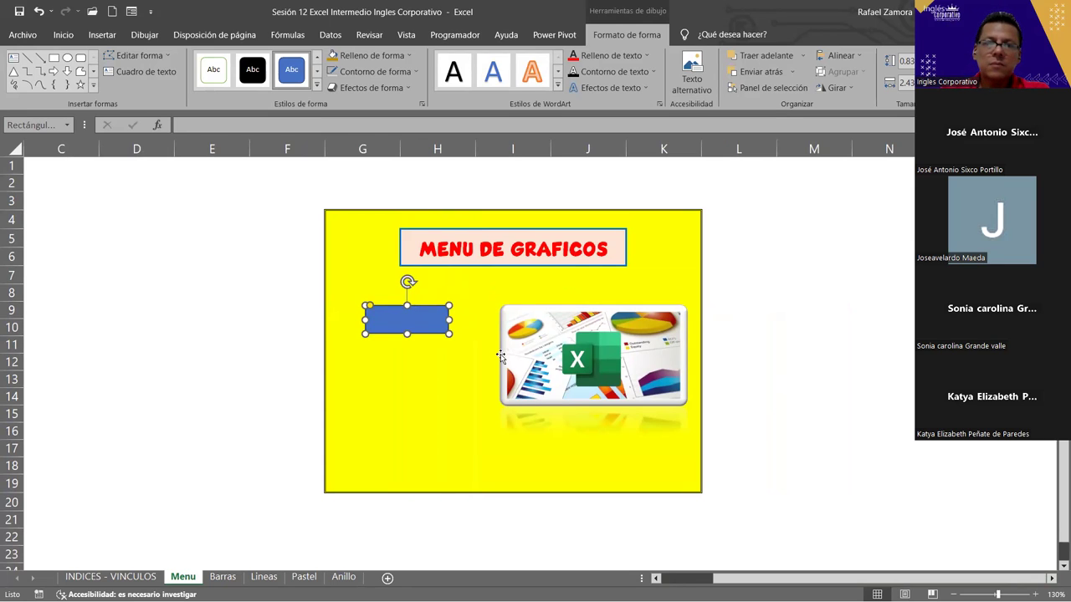
drag(434, 321, 442, 326)
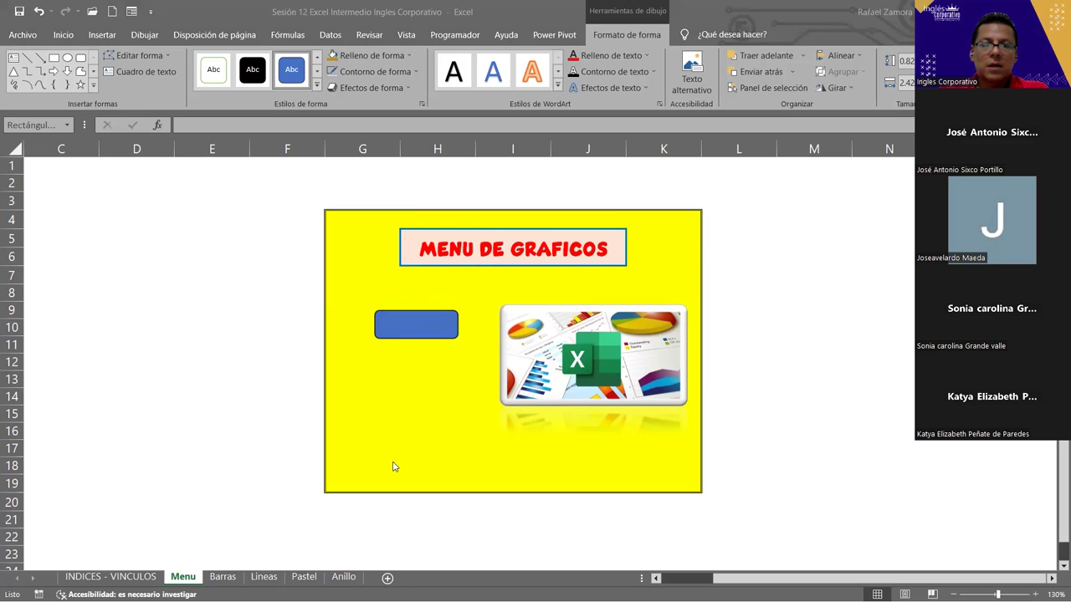
Type 'Gráfico de Lineas' into the blue rectangle and widen it so the text fits one line
click(412, 325)
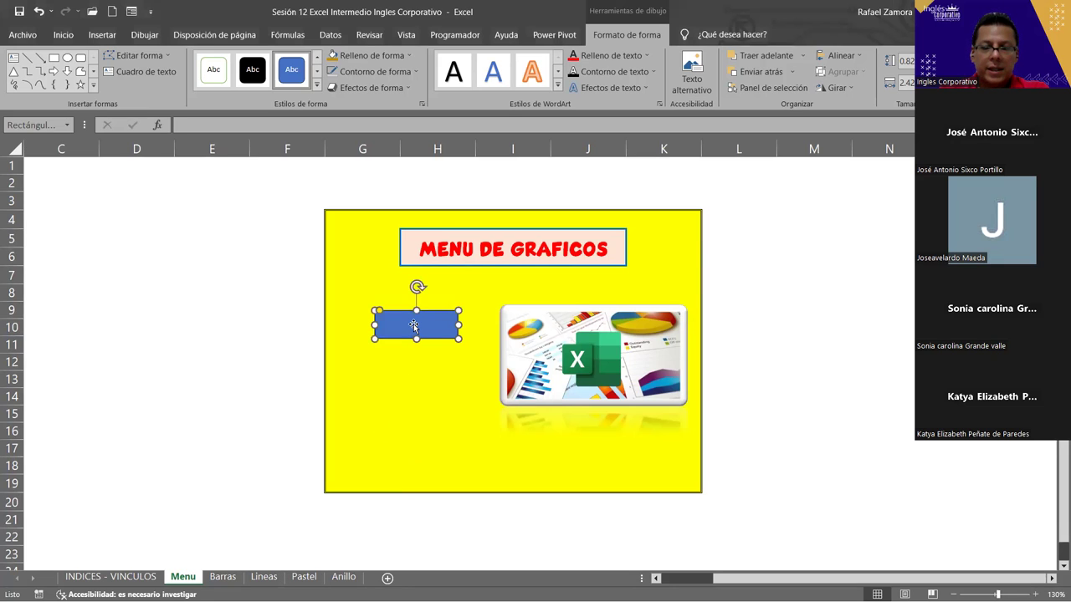
text(Lineas)
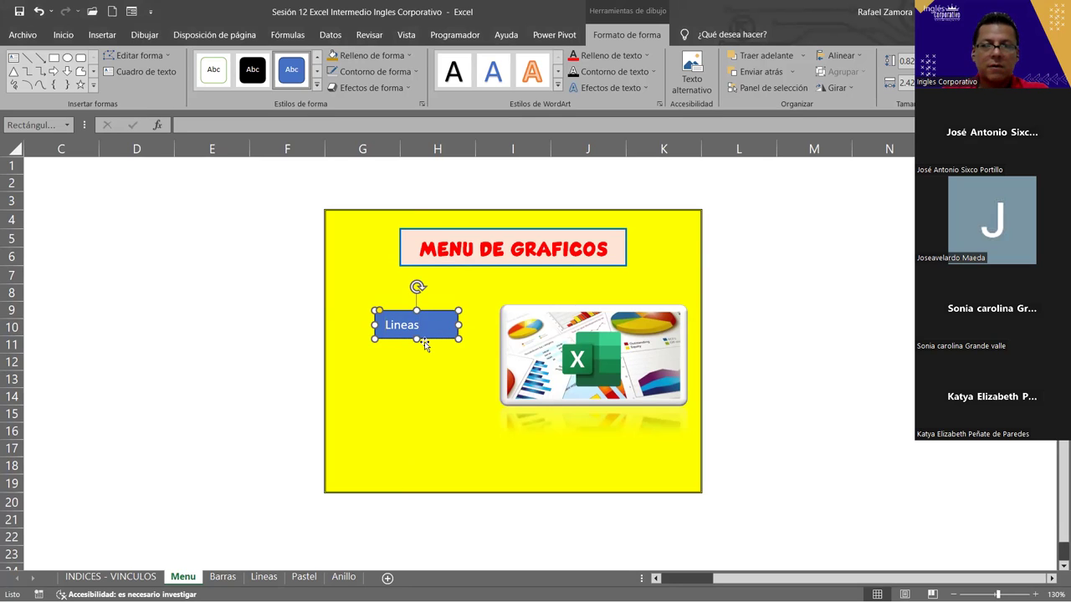
text(Gr)
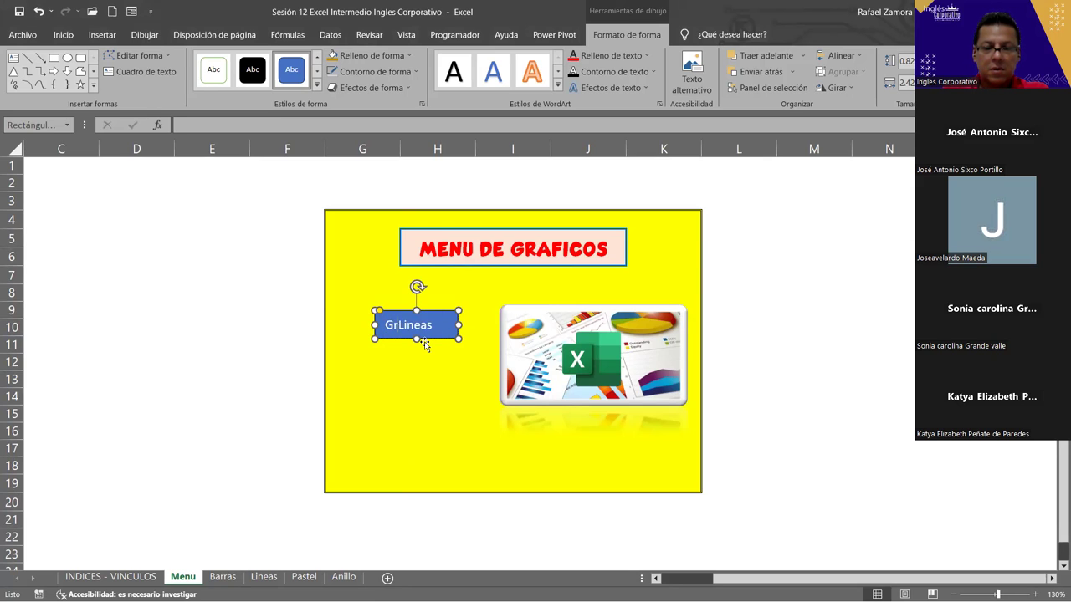
text(áfico de)
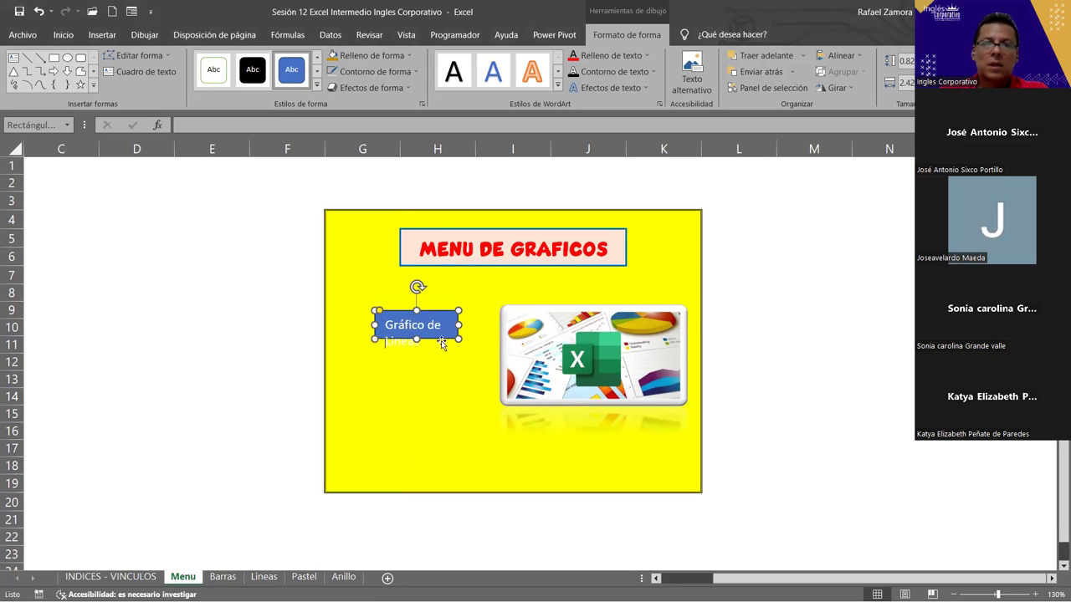
mouse_move(458, 325)
mouse_down()
mouse_move(497, 324)
mouse_move(451, 338)
mouse_up()
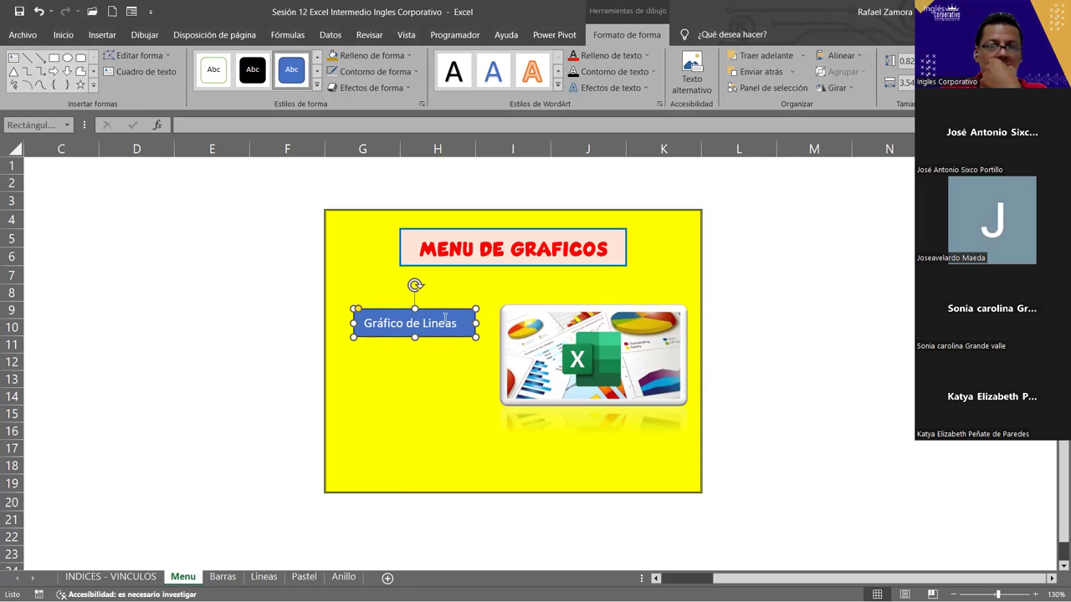
Correct the last word so the label reads 'Gráfico de Líneas'
double_click(445, 322)
text(anillo)
key(BackSpace)
key(BackSpace)
key(BackSpace)
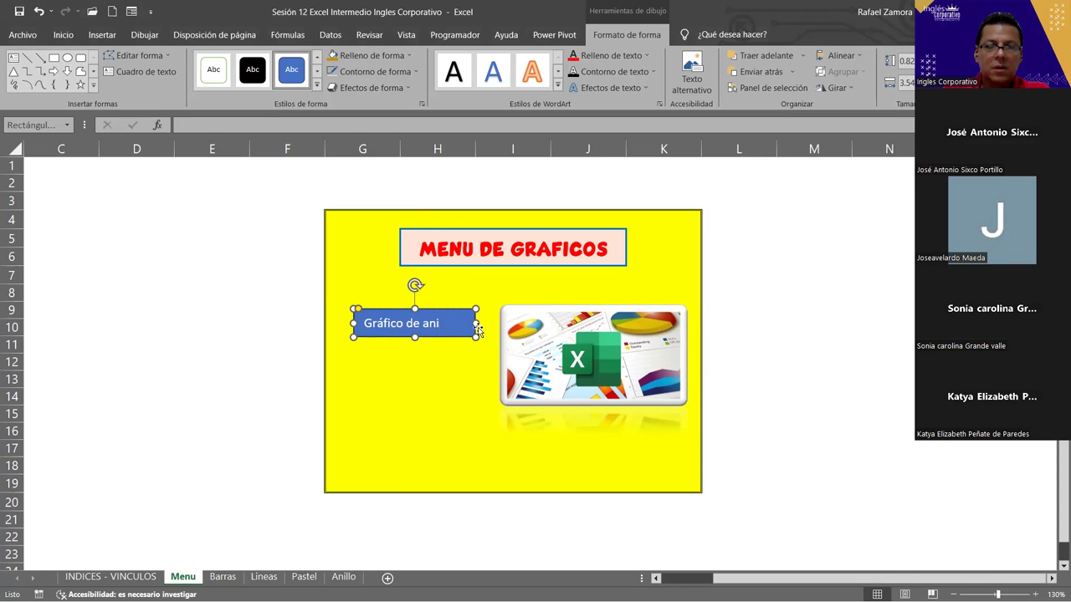
key(BackSpace)
key(BackSpace)
text(barras)
key(BackSpace)
key(BackSpace)
key(BackSpace)
key(BackSpace)
key(BackSpace)
key(BackSpace)
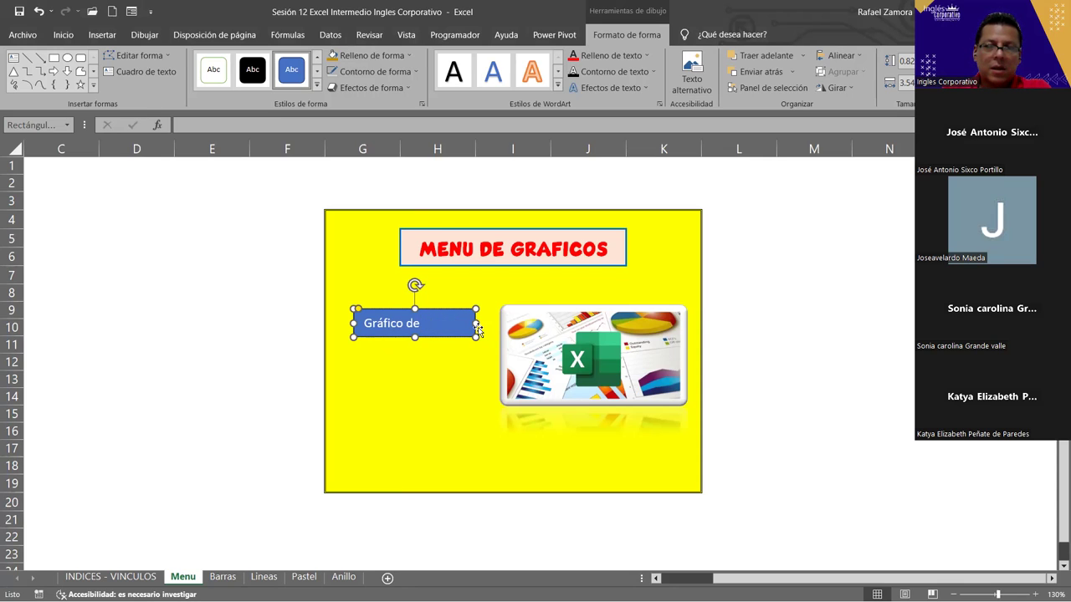
text(íneas)
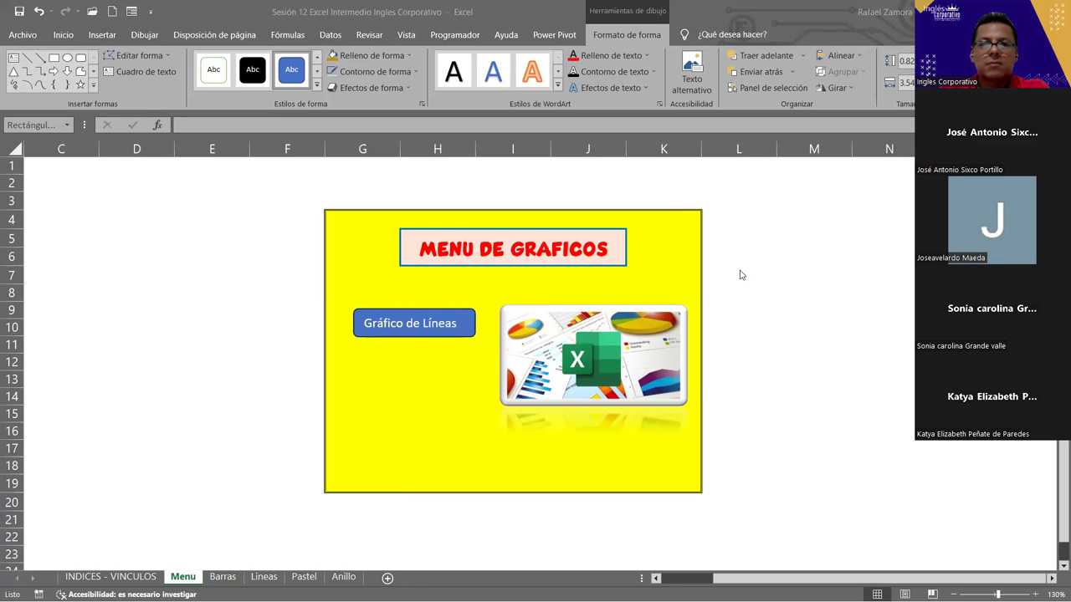
click(467, 314)
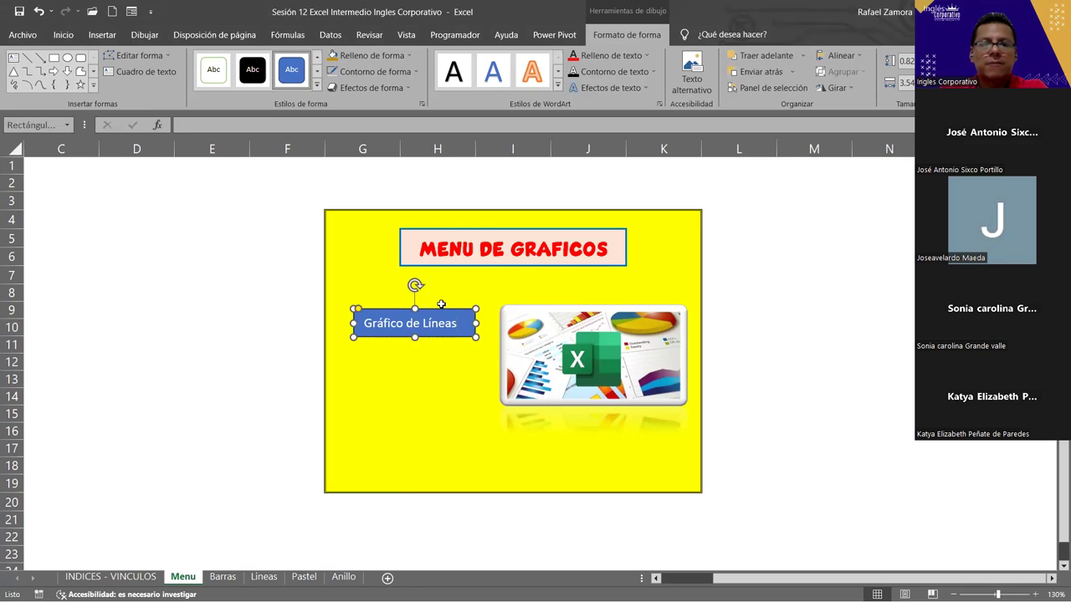
Fill the Gráfico de Líneas button light blue and set its label text to black (Automático)
click(410, 60)
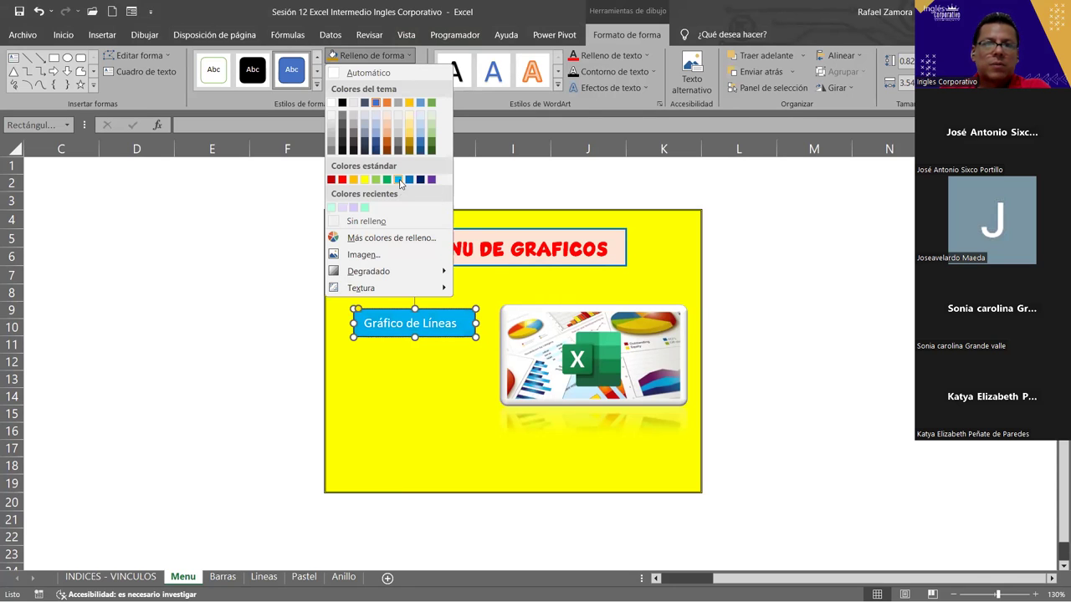
click(400, 184)
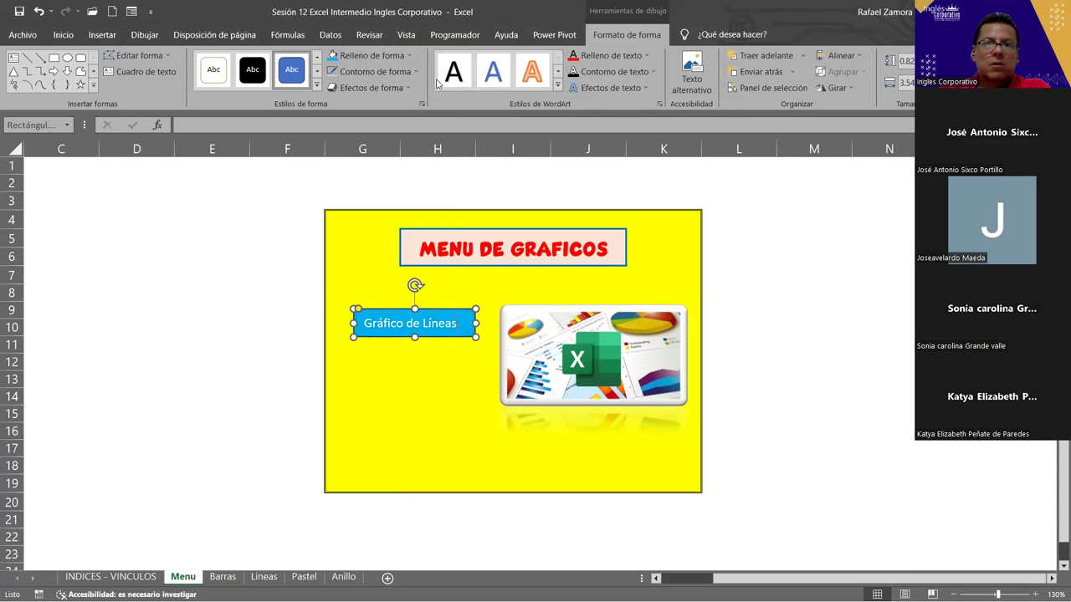
click(646, 57)
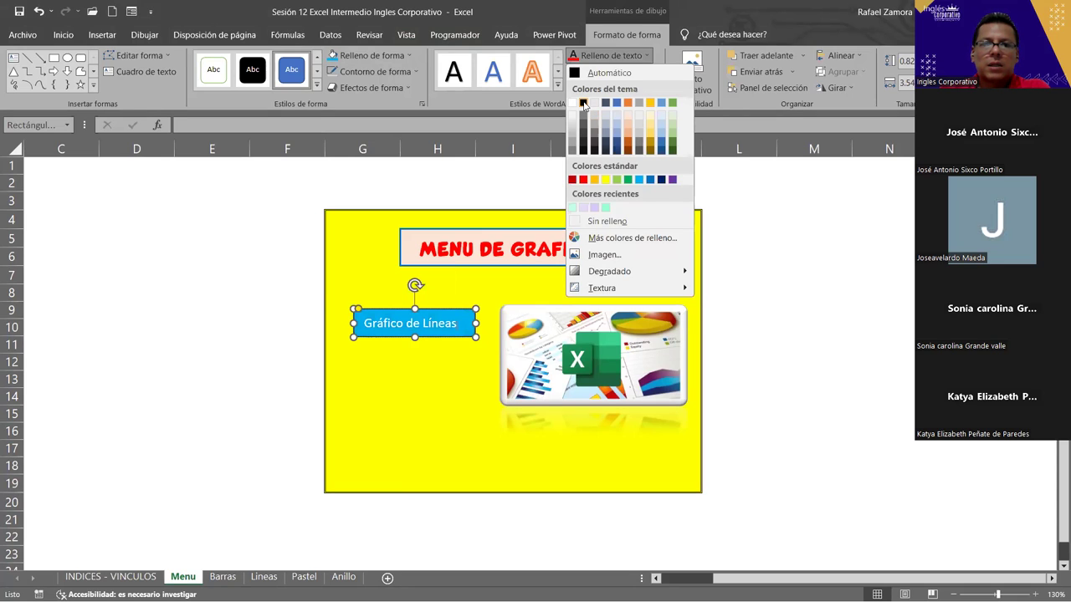
click(583, 103)
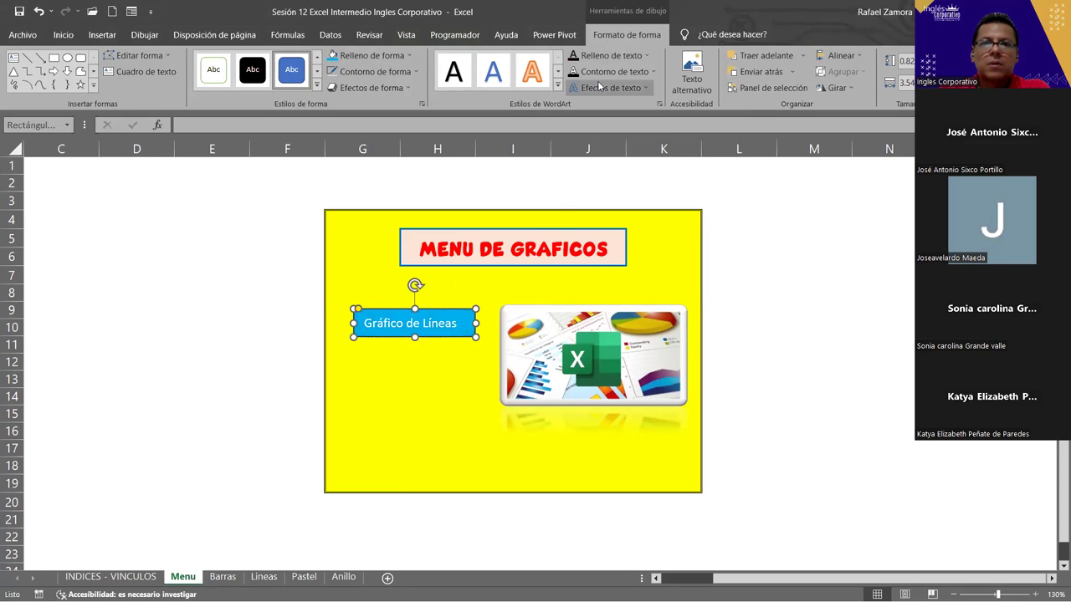
click(646, 57)
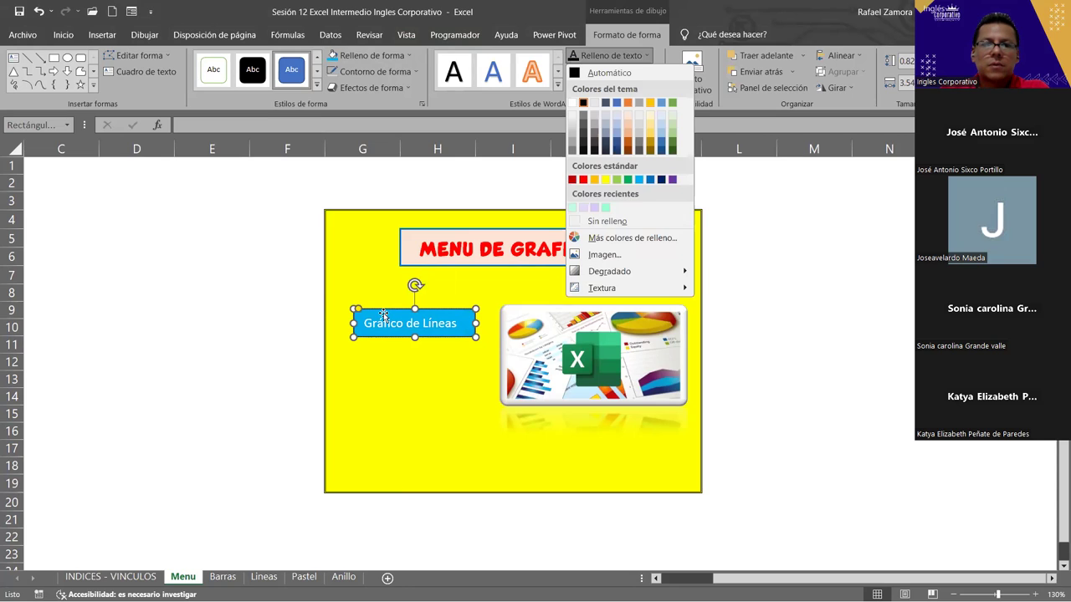
double_click(402, 326)
triple_click(402, 326)
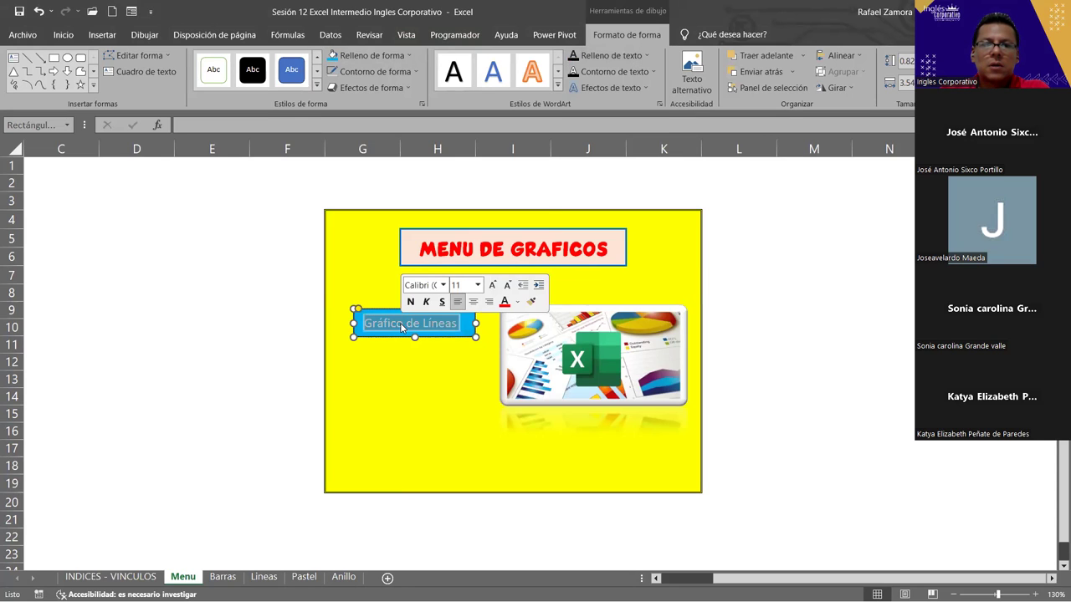
click(518, 302)
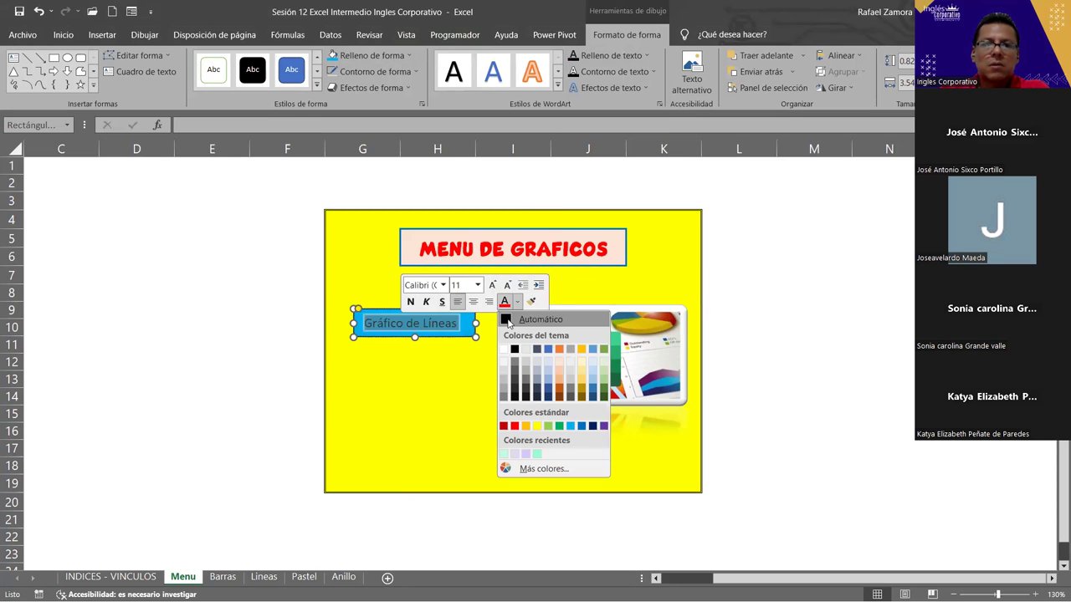
click(507, 320)
click(378, 310)
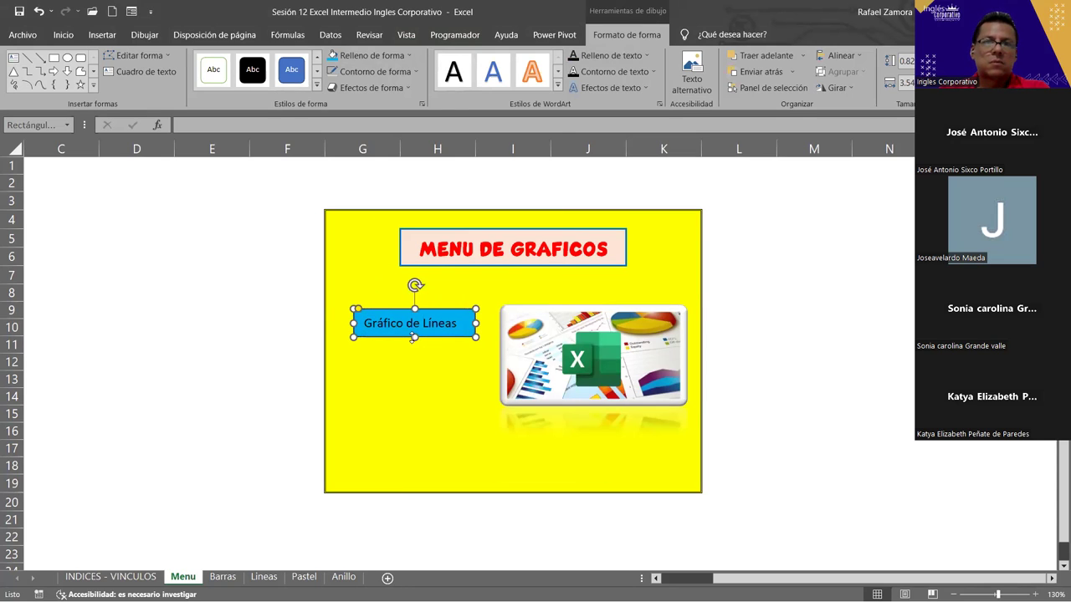
Apply the first Bisel preset from Efectos de forma to the Gráfico de Líneas button
click(390, 88)
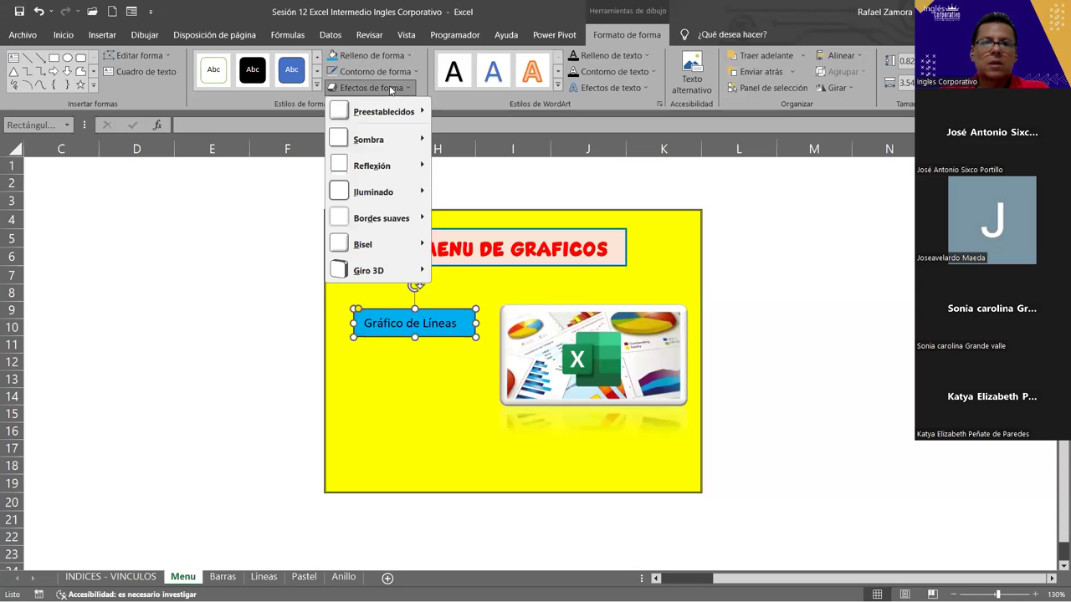
mouse_move(393, 244)
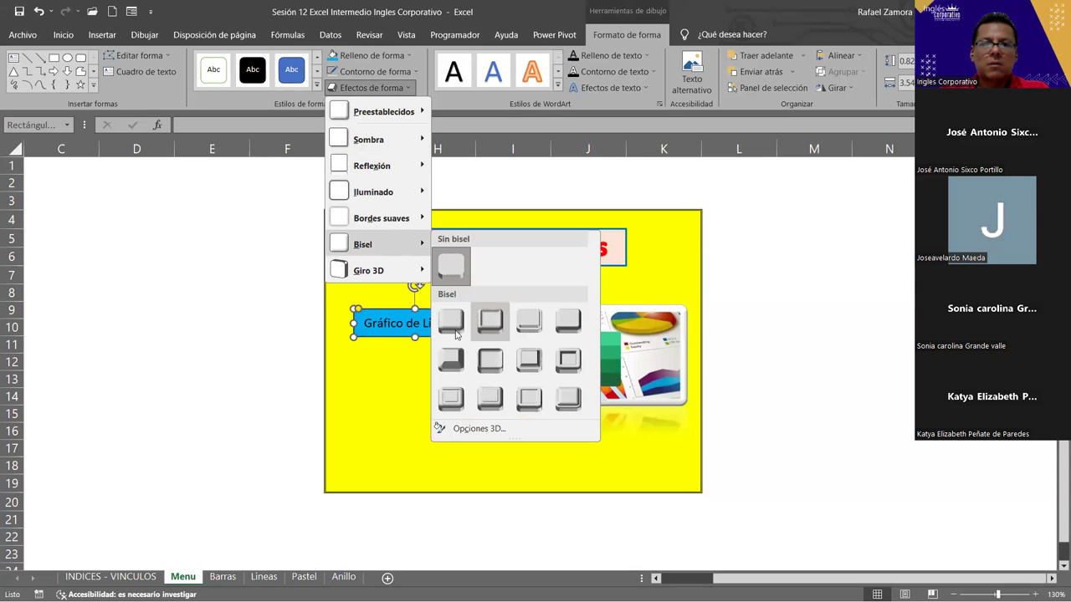
click(451, 321)
click(616, 181)
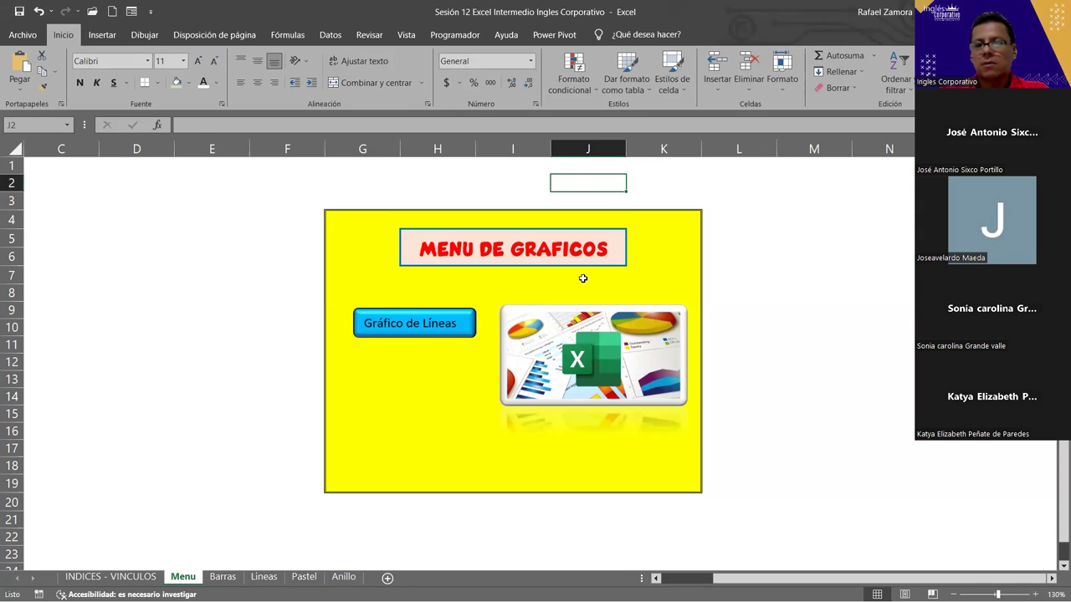
click(450, 312)
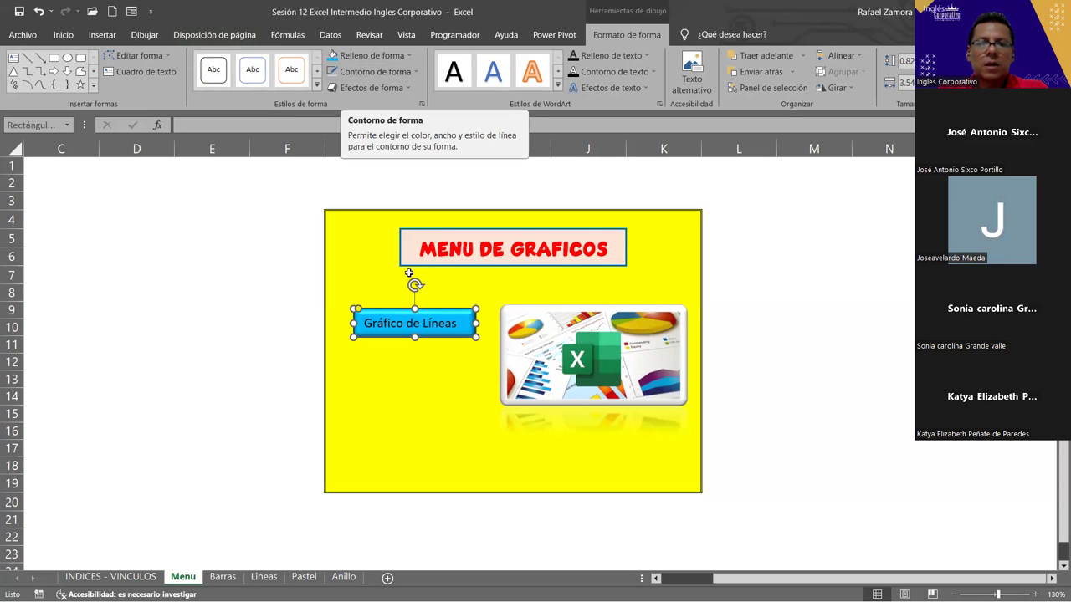
Align the Gráfico de Líneas label to the middle of the button (Alinear en el medio)
click(417, 324)
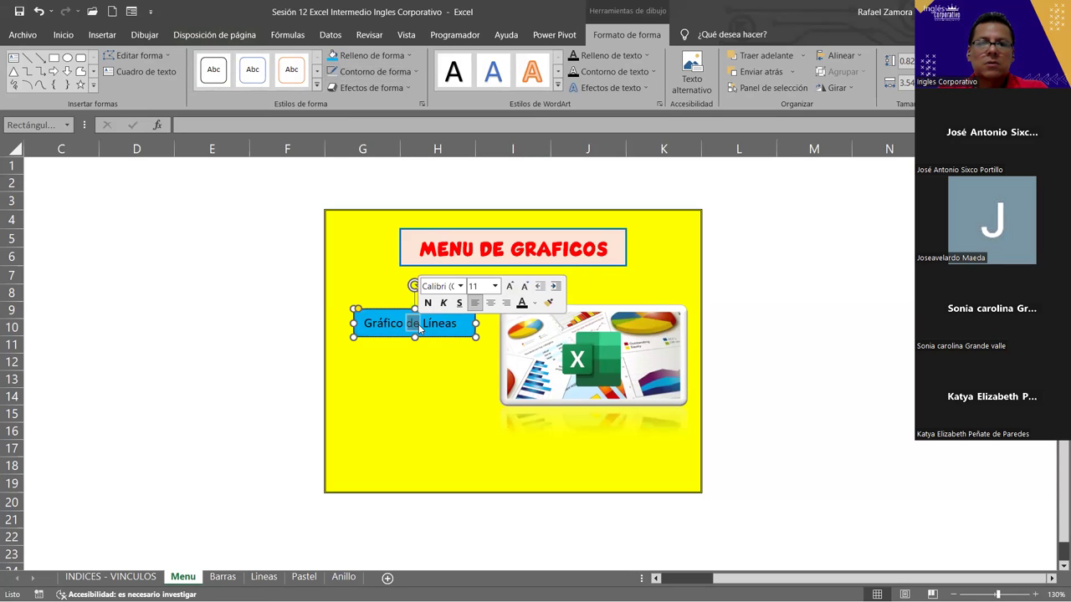
triple_click(406, 323)
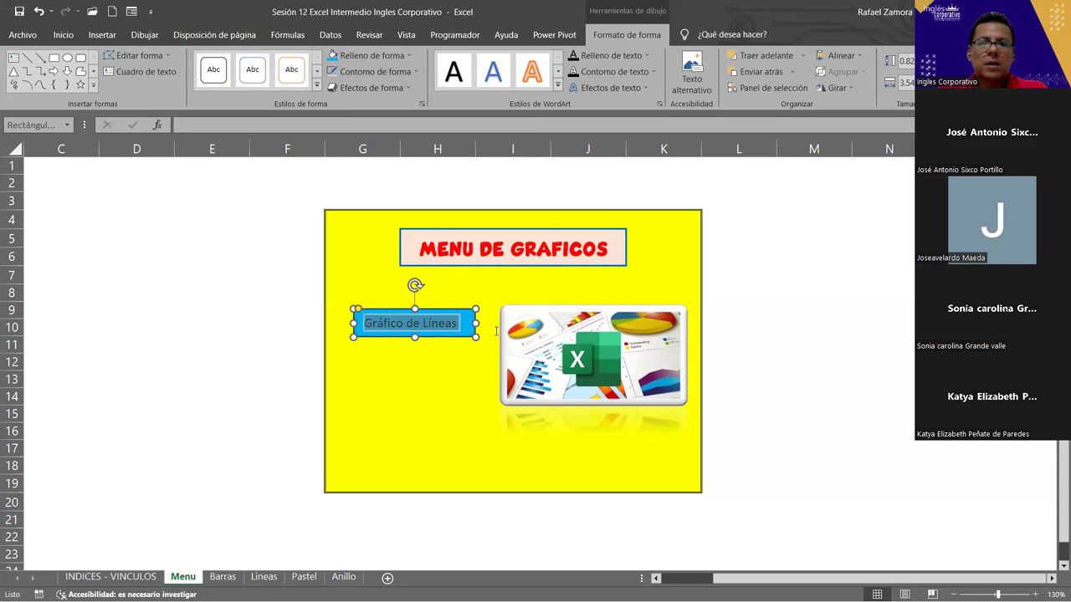
click(97, 35)
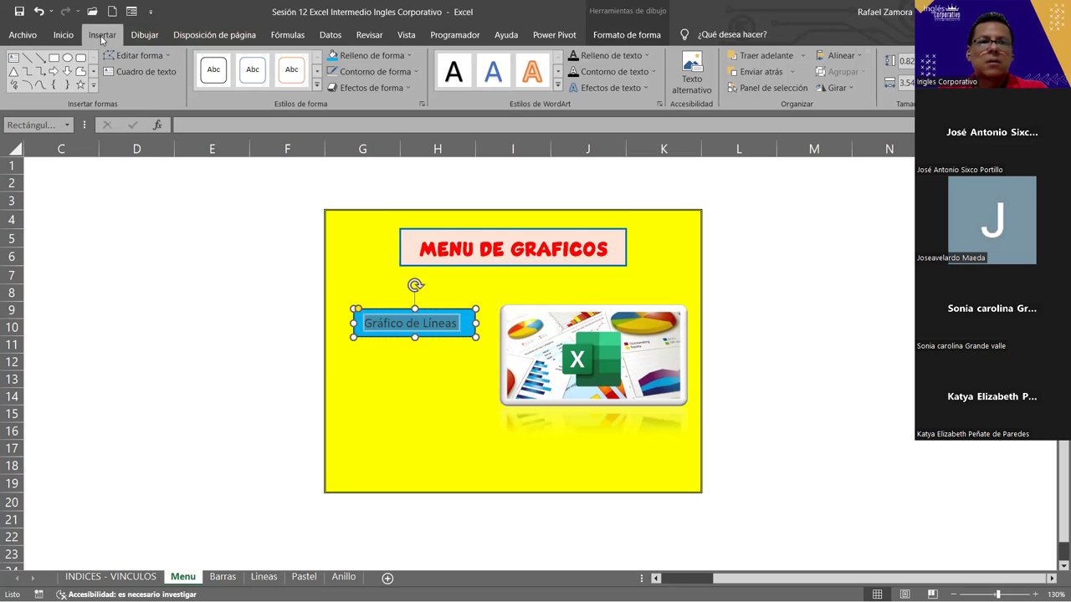
click(67, 35)
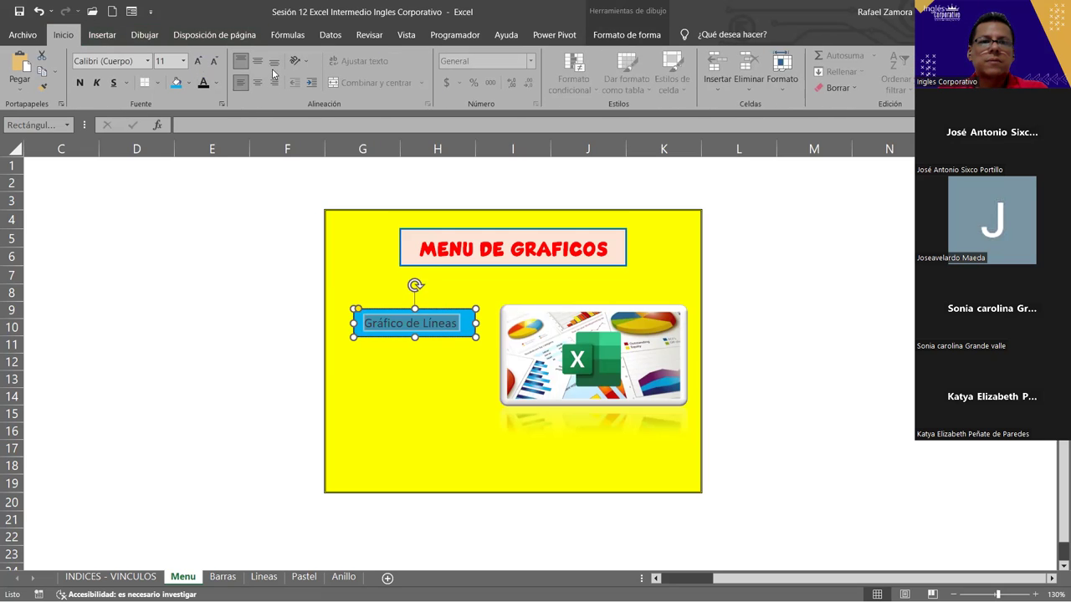
click(257, 61)
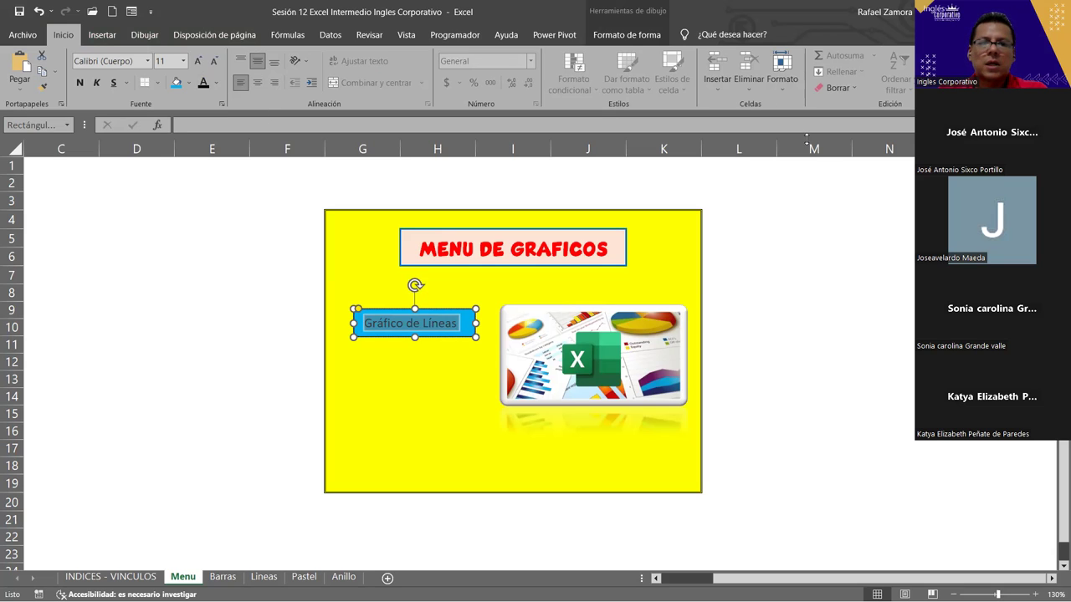
click(572, 164)
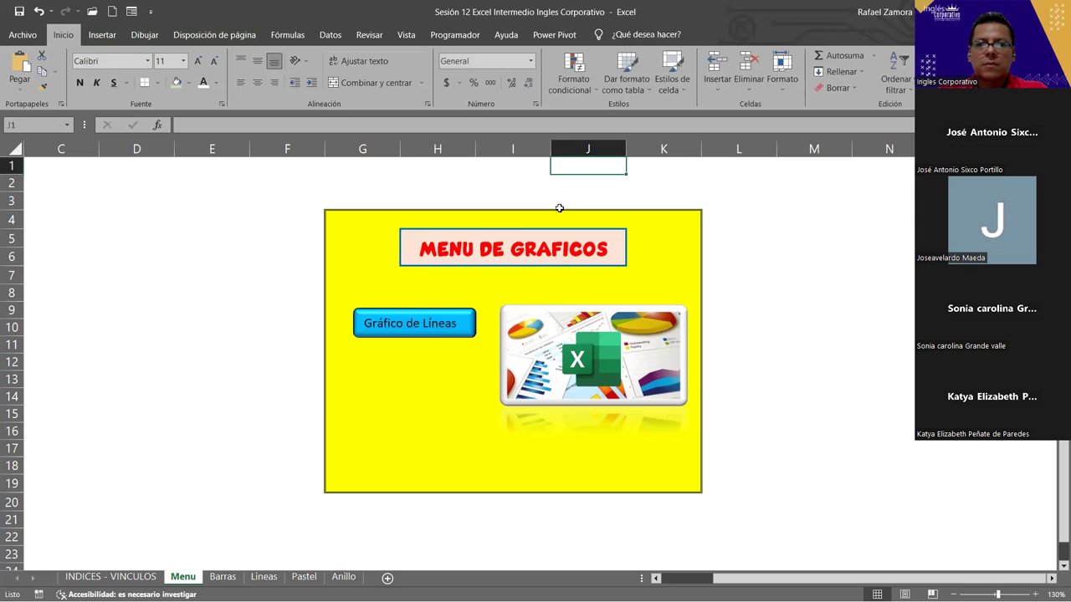
Make the button's label text bold
click(465, 312)
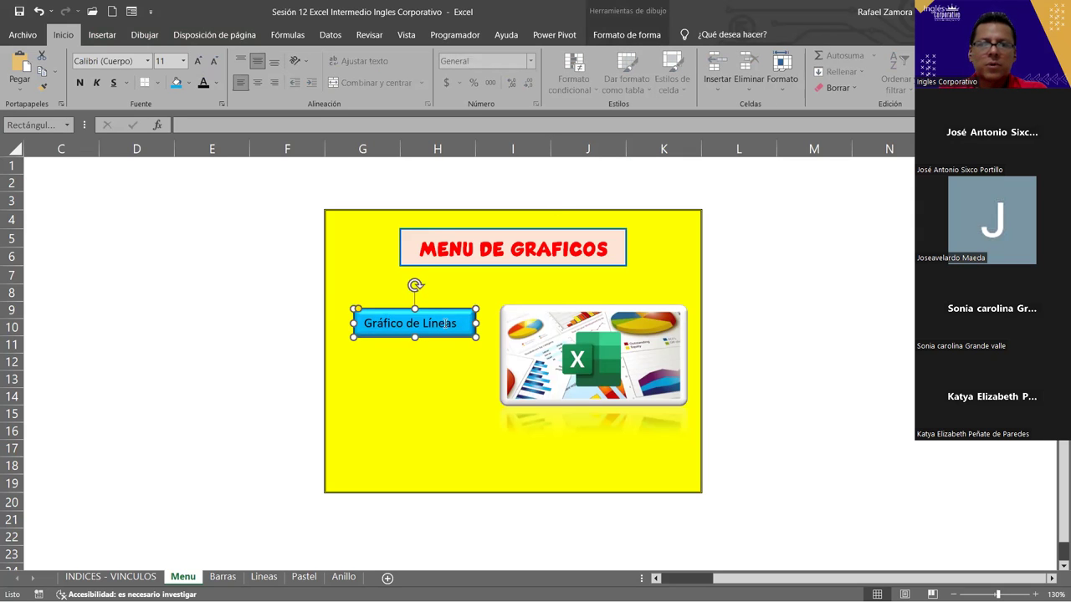
triple_click(443, 323)
click(454, 301)
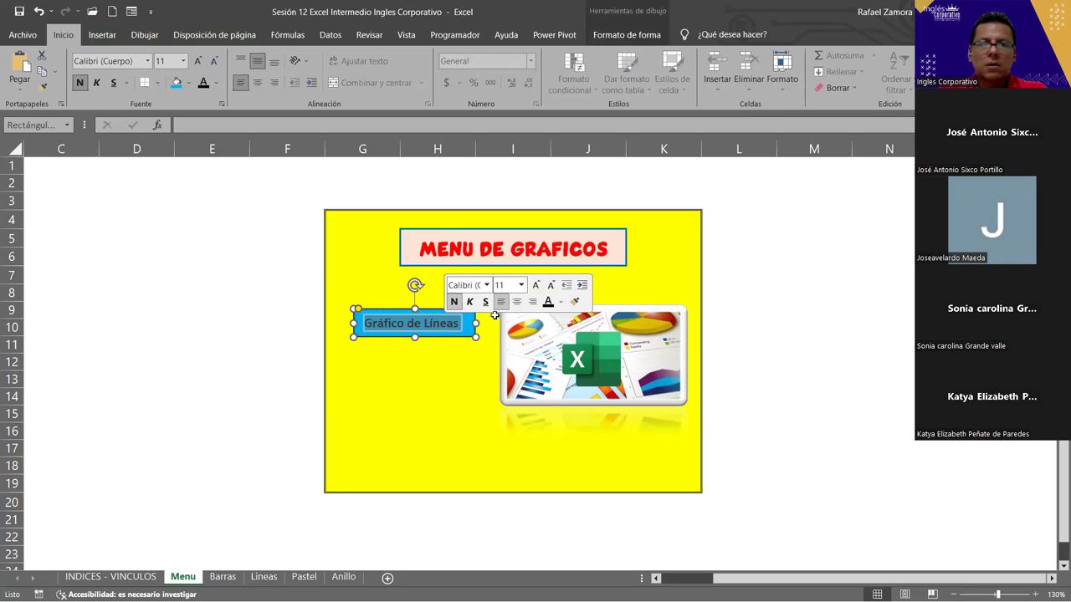
click(466, 177)
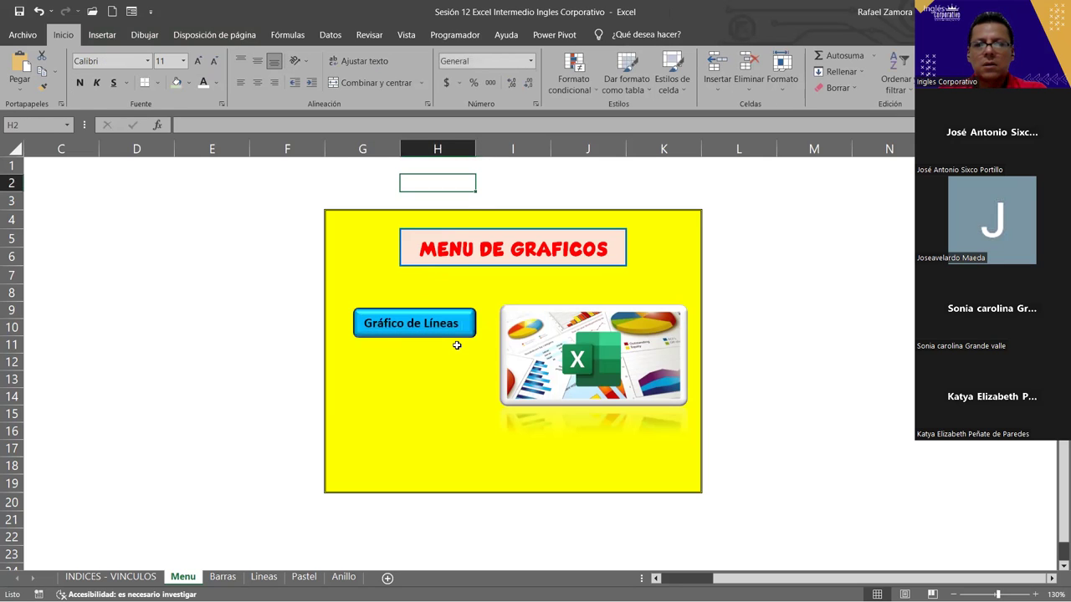
click(463, 315)
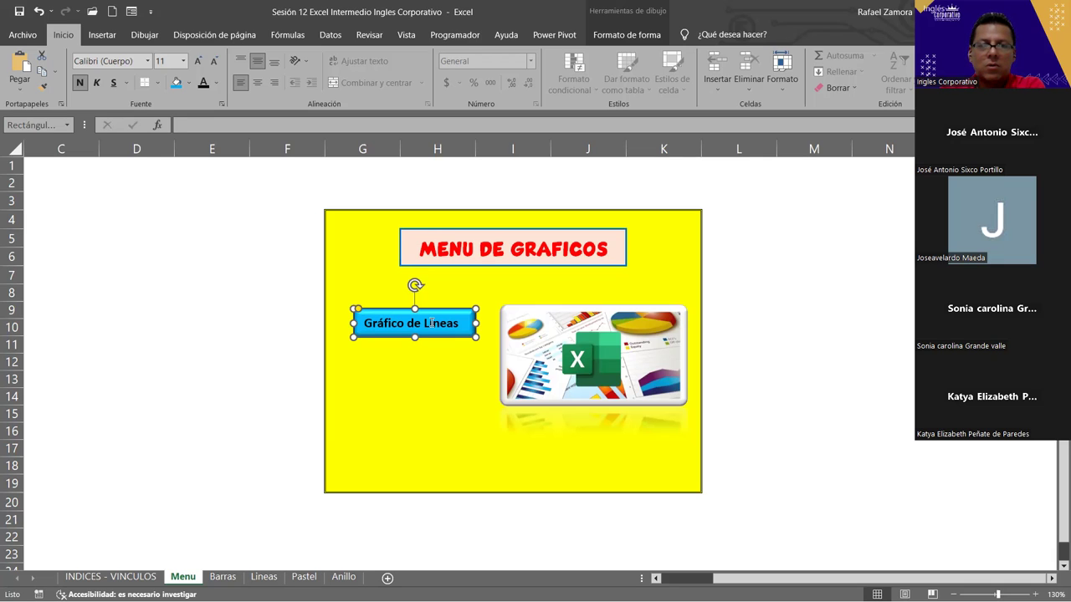
Deselect the finished Gráfico de Líneas button by selecting cell M8
click(802, 296)
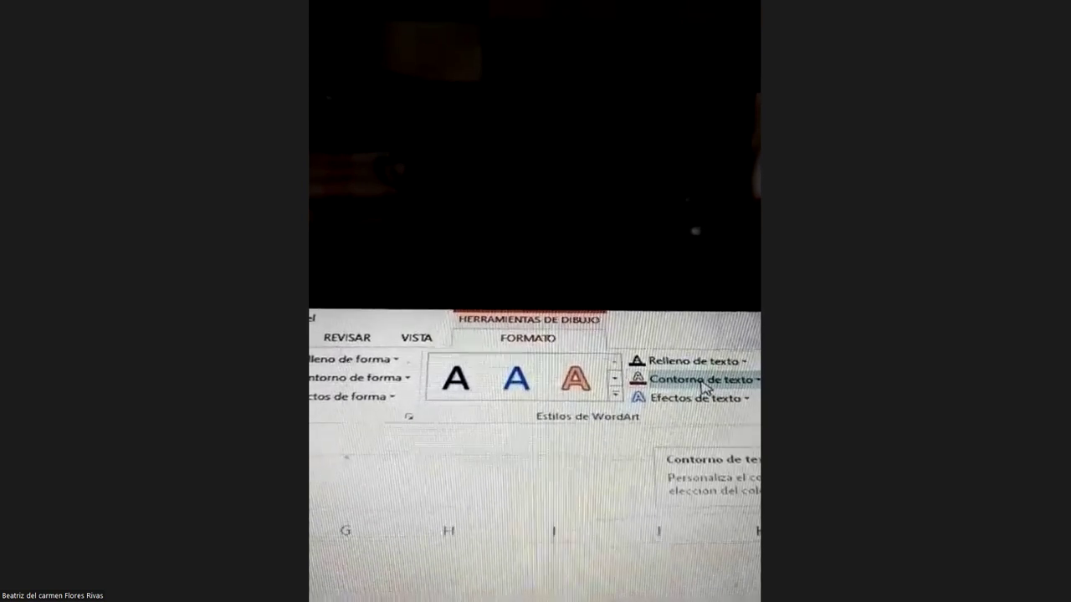
Set the Grafico de Lineas label's Contorno de texto to Sin contorno
click(748, 377)
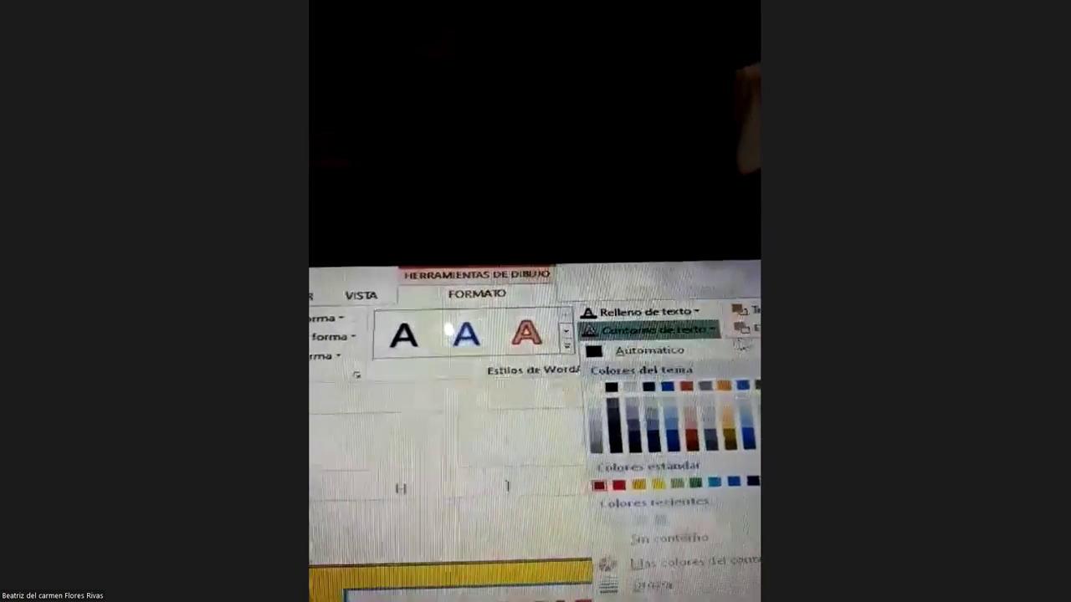
click(716, 335)
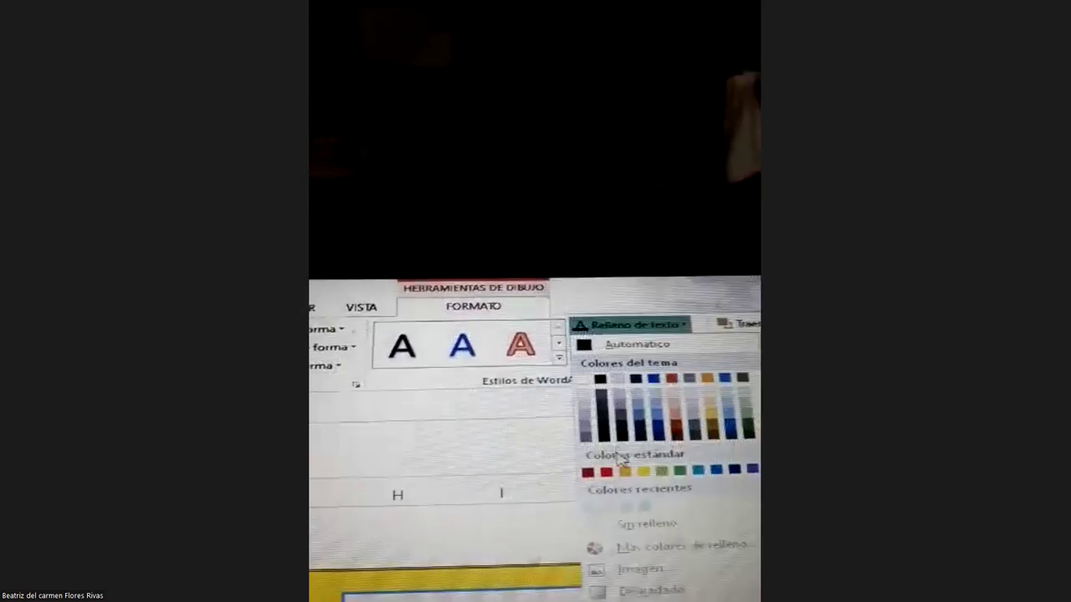
click(593, 474)
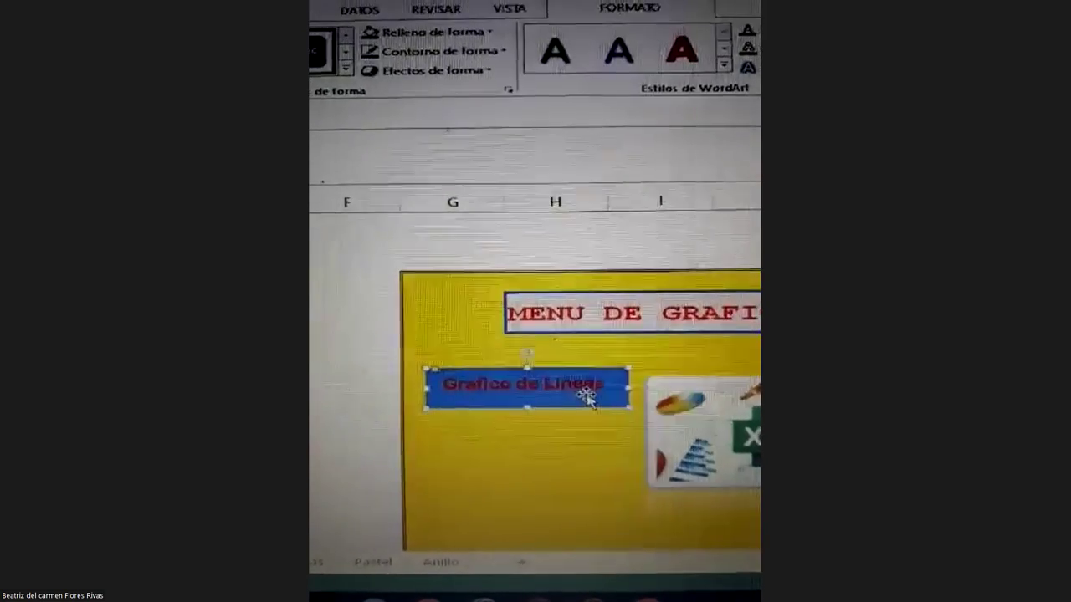
triple_click(583, 397)
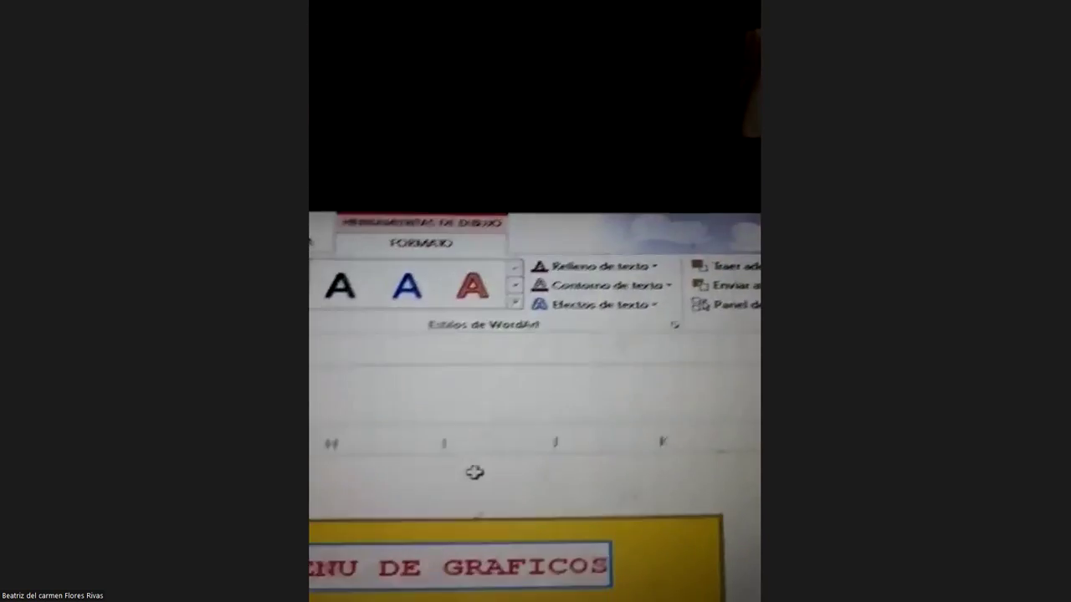
click(604, 286)
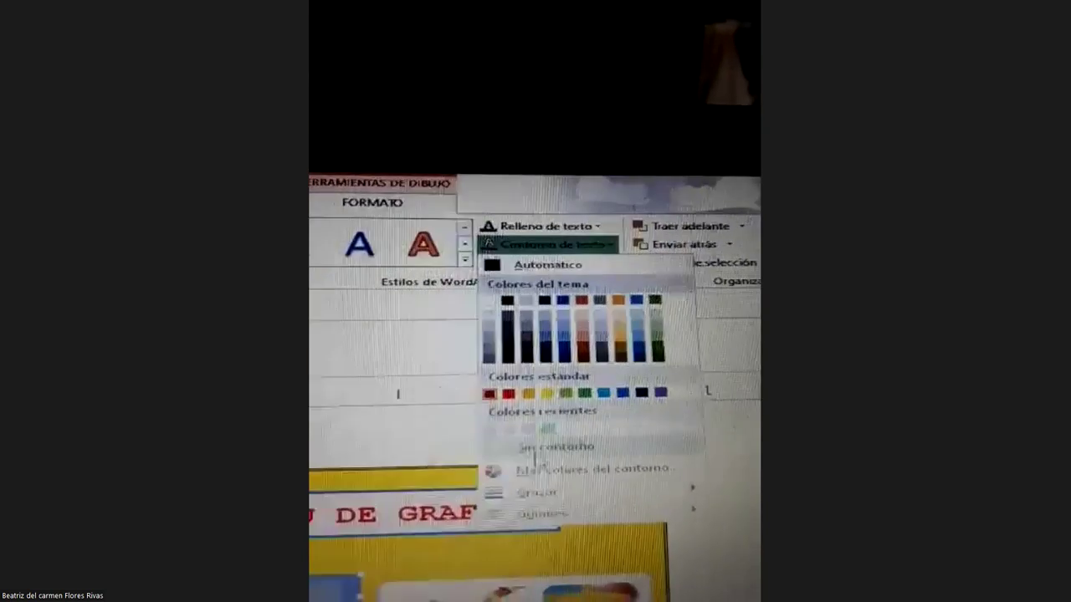
click(535, 450)
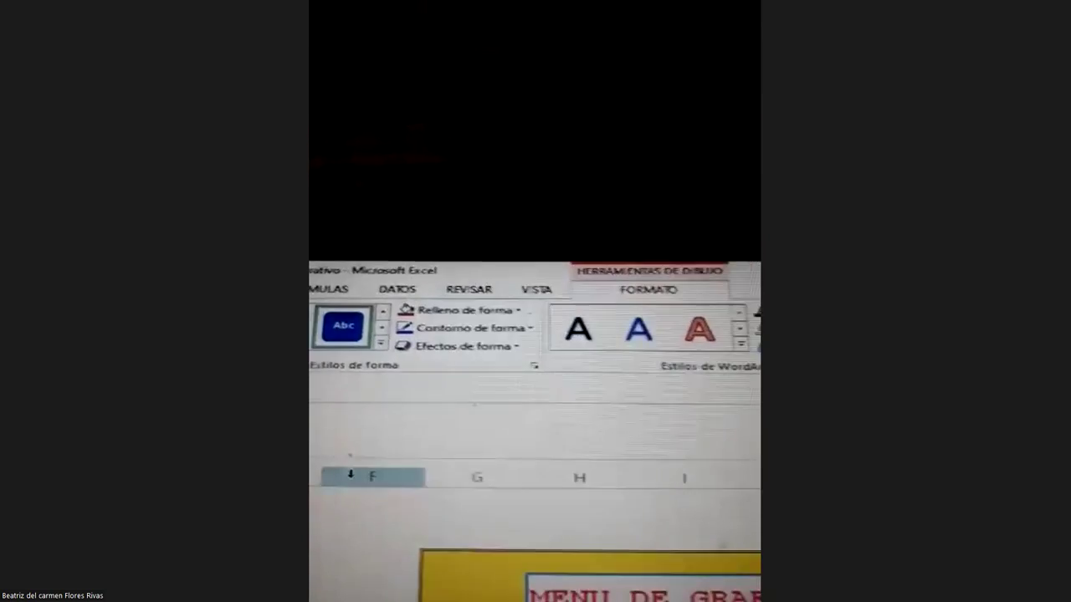
Fill the Grafico de Lineas shape with green
click(518, 303)
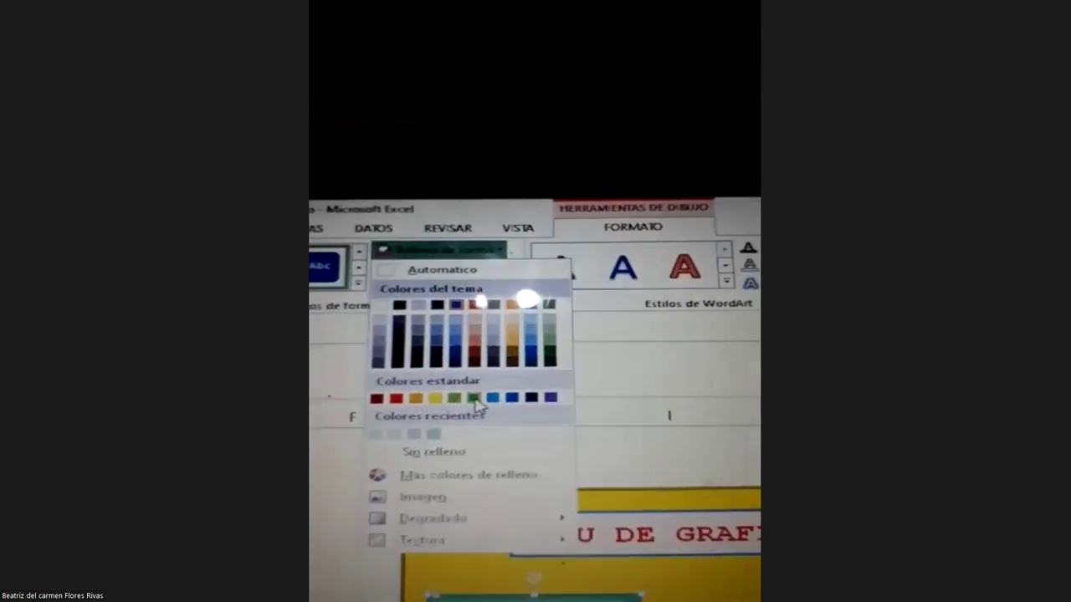
click(478, 405)
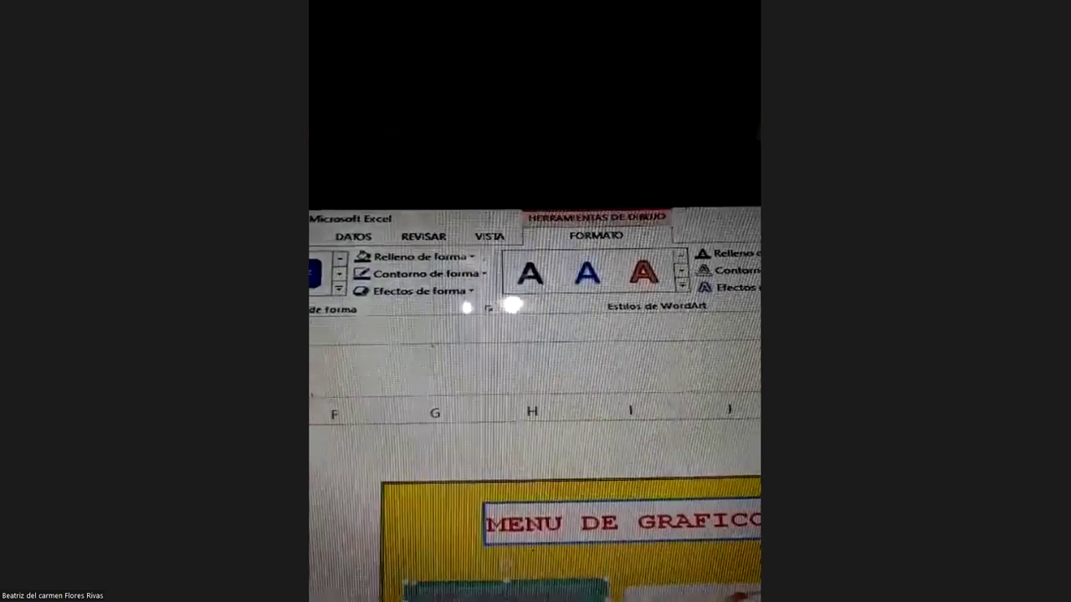
click(544, 452)
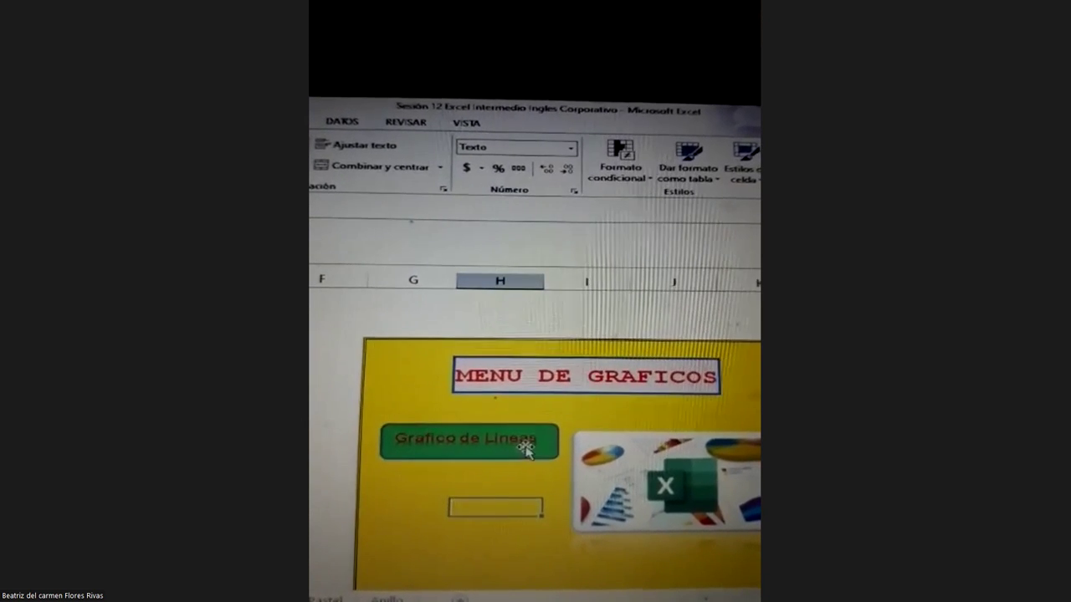
click(527, 449)
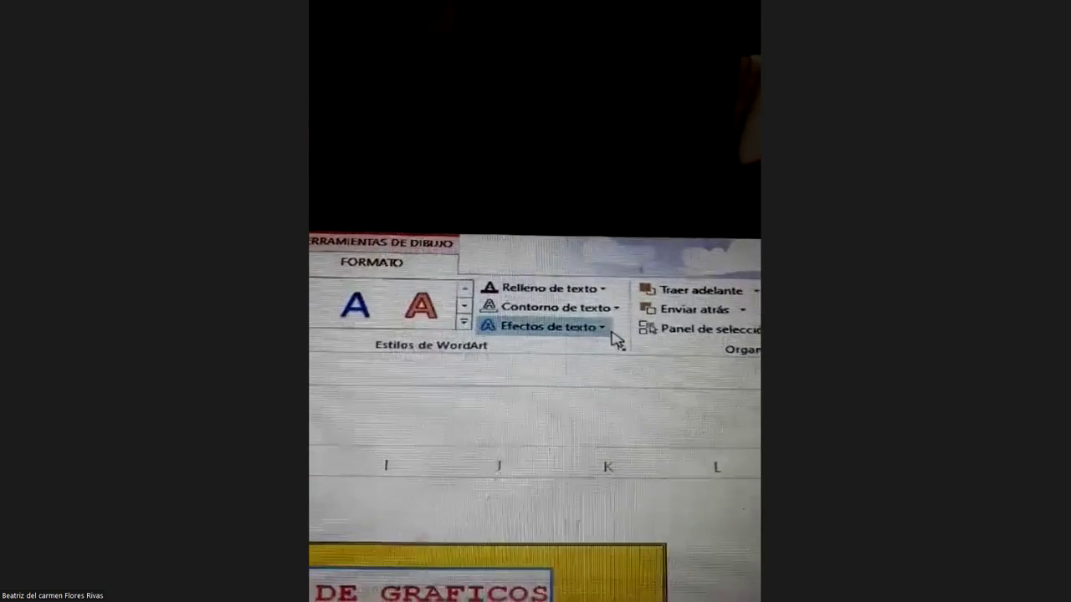
Give the Grafico de Lineas shape a Bisel effect from Efectos de forma
click(600, 336)
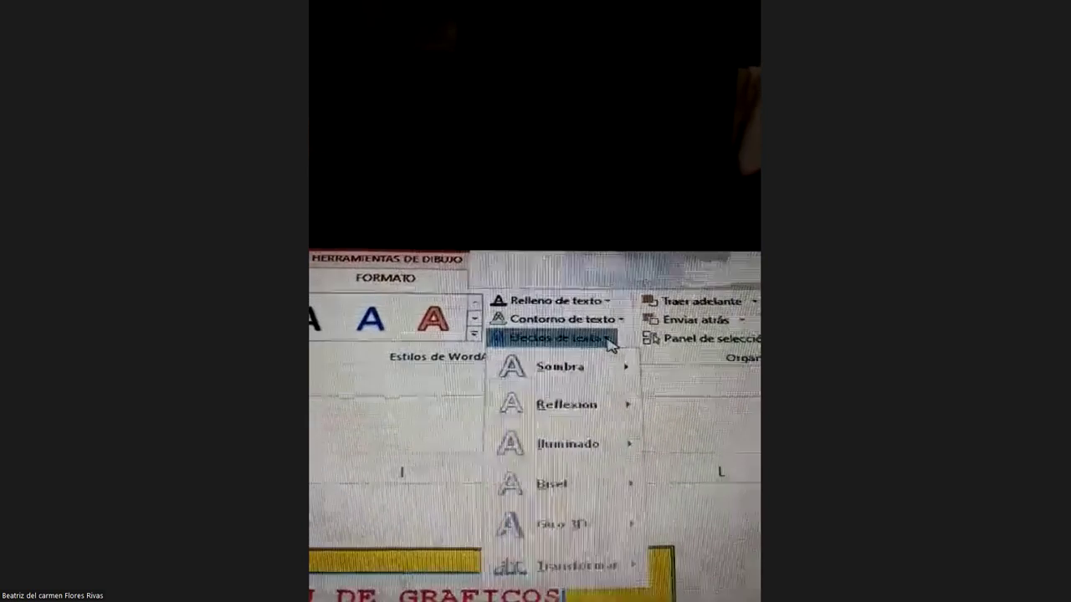
click(600, 337)
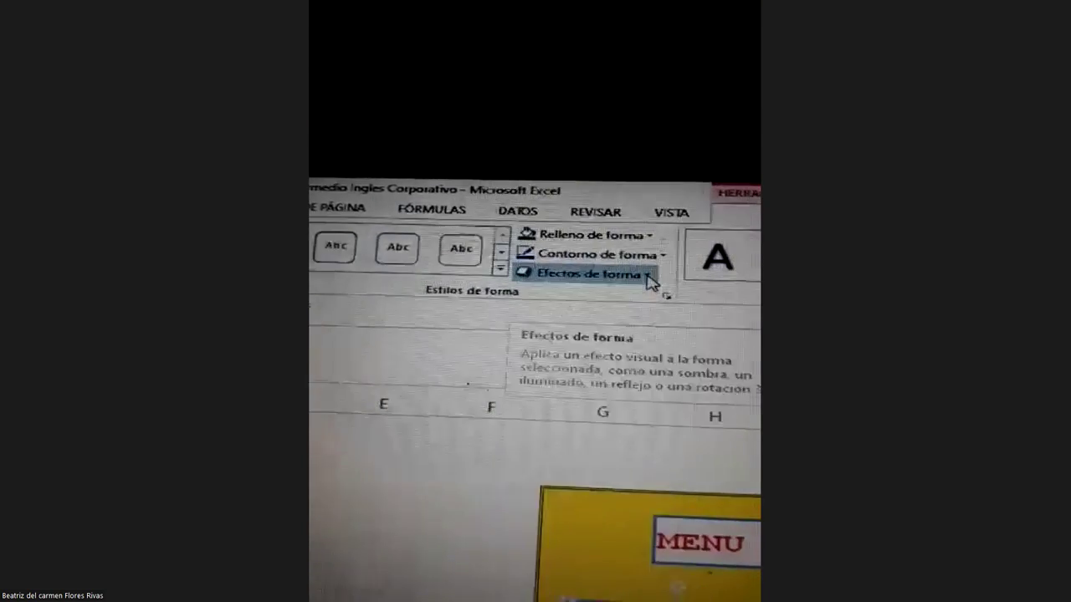
click(721, 286)
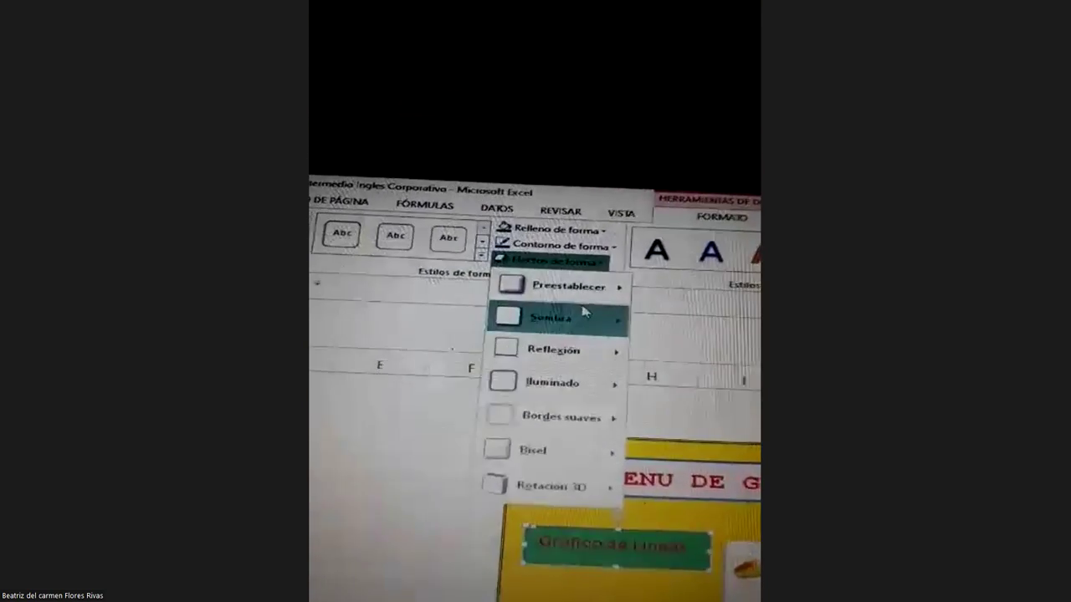
mouse_move(544, 454)
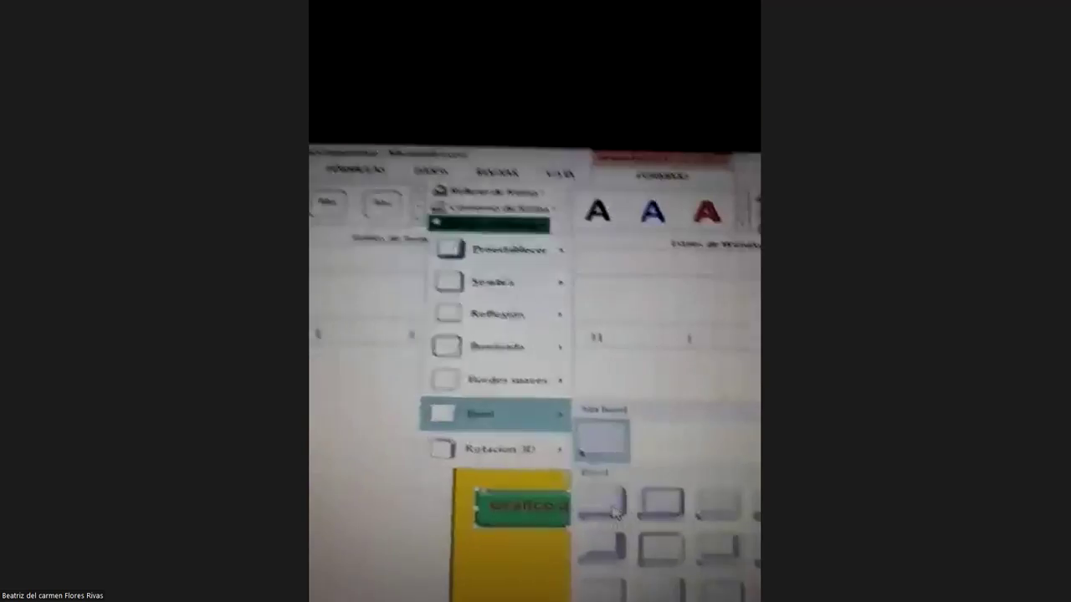
click(565, 457)
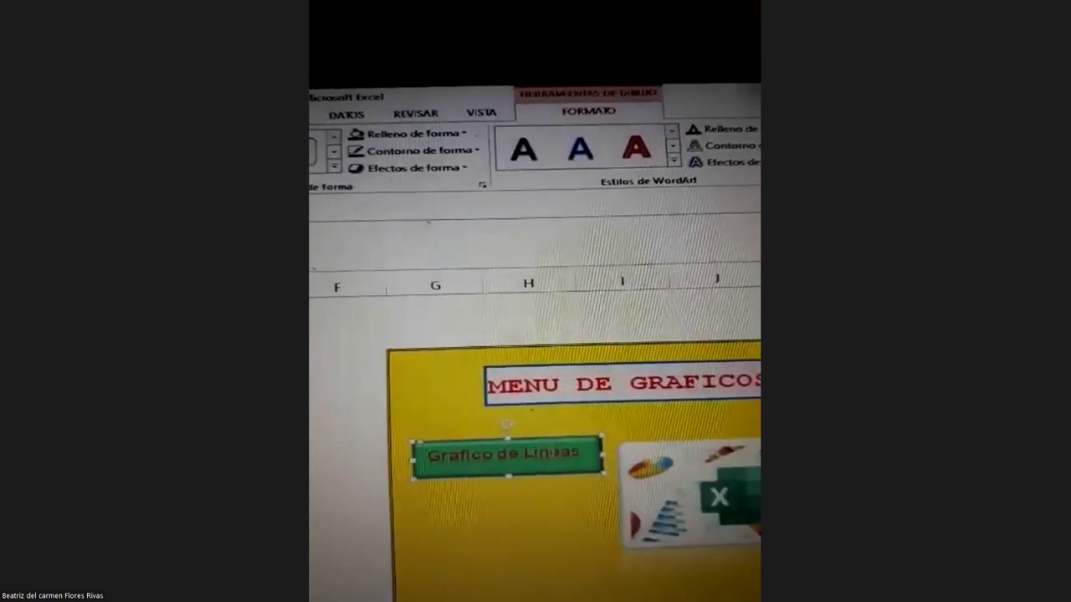
click(530, 515)
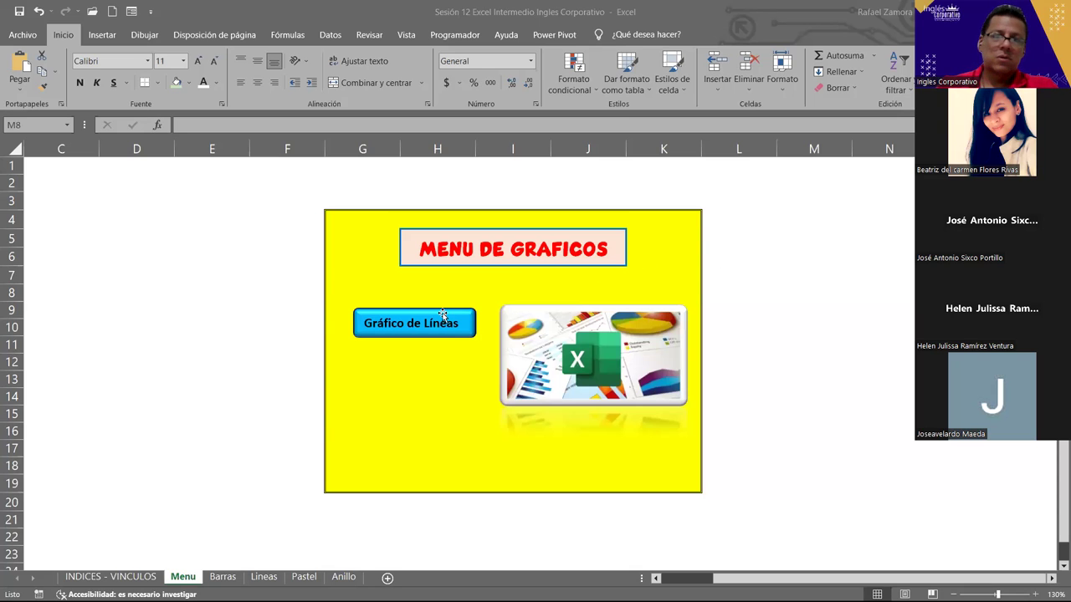
Copy the Gráfico de Líneas button, then copy both buttons to make four stacked copies
key(Up)
key(Left)
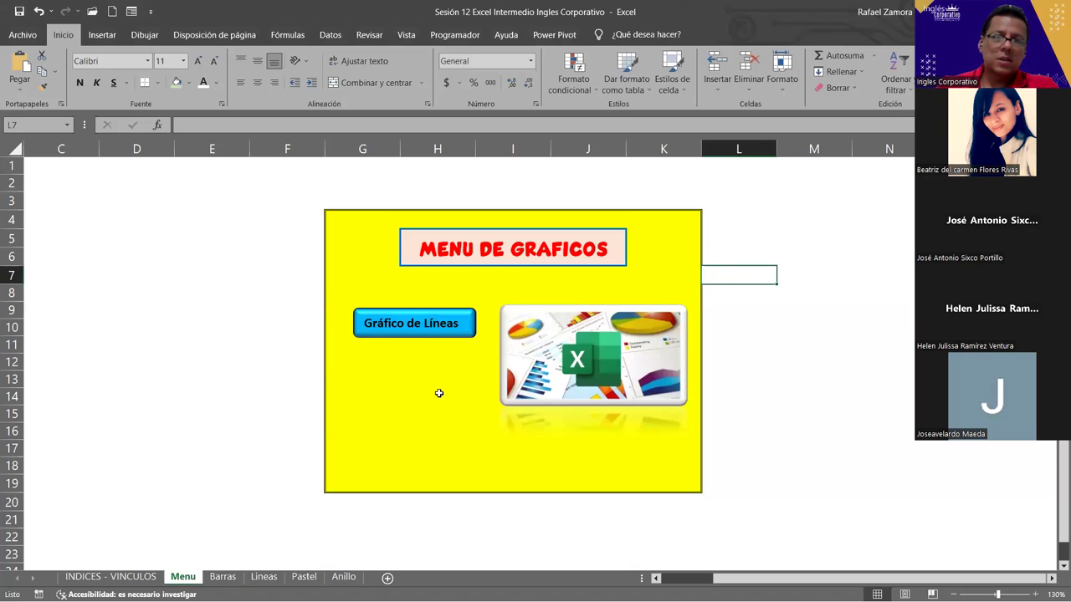
ctrl+click(433, 314)
drag(439, 318, 444, 388)
key(ctrl+z)
ctrl+click(444, 311)
drag(444, 311, 440, 384)
click(772, 378)
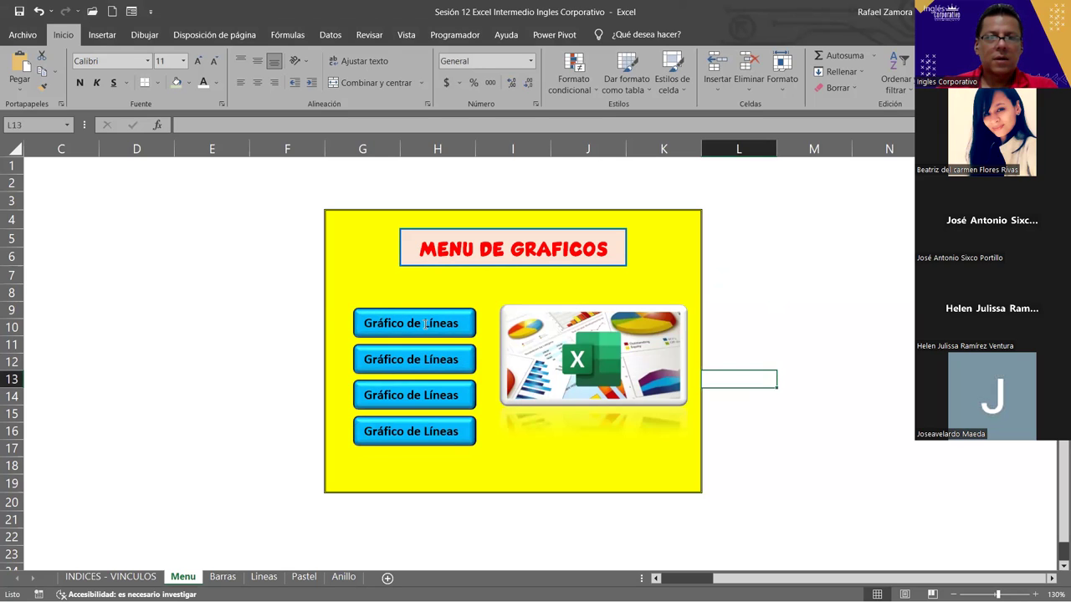
Change Líneas to Barras, Pastel and Anillo in the first, third and fourth buttons
double_click(425, 324)
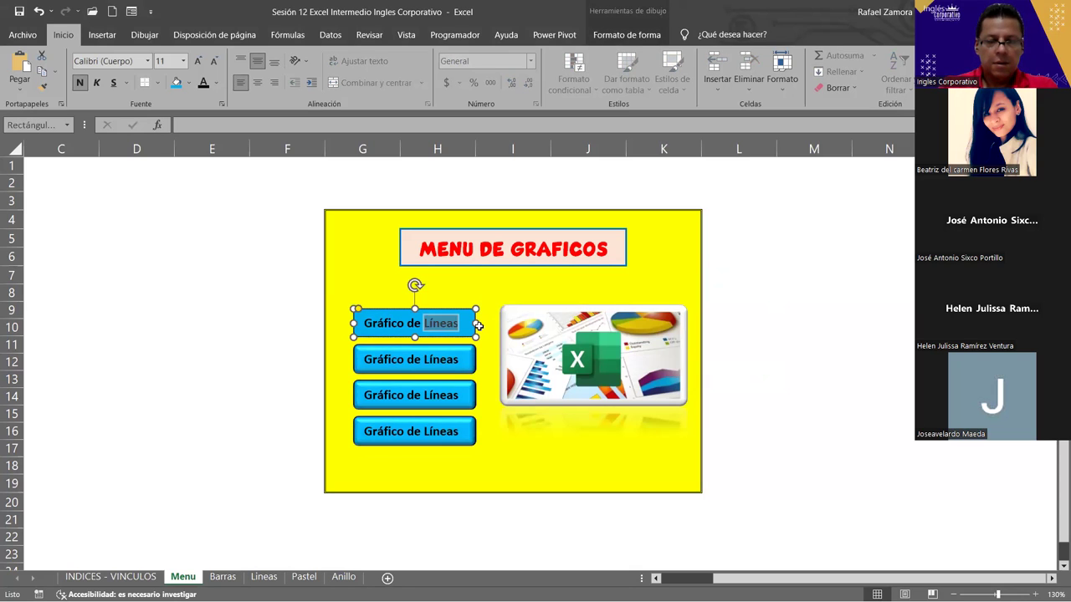
text(Barras)
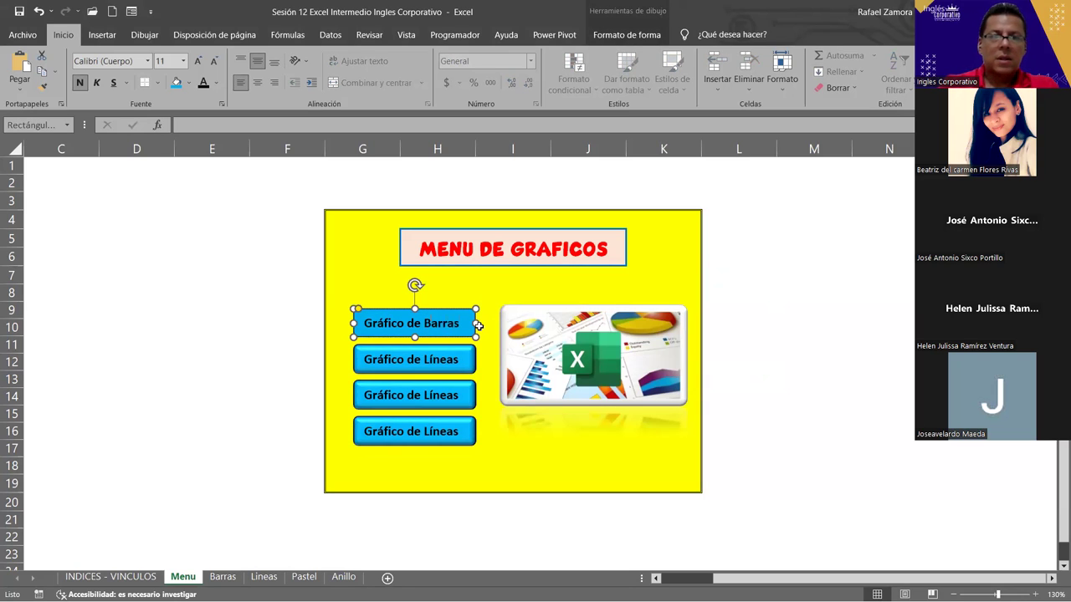
click(434, 398)
double_click(427, 396)
text(Pastel)
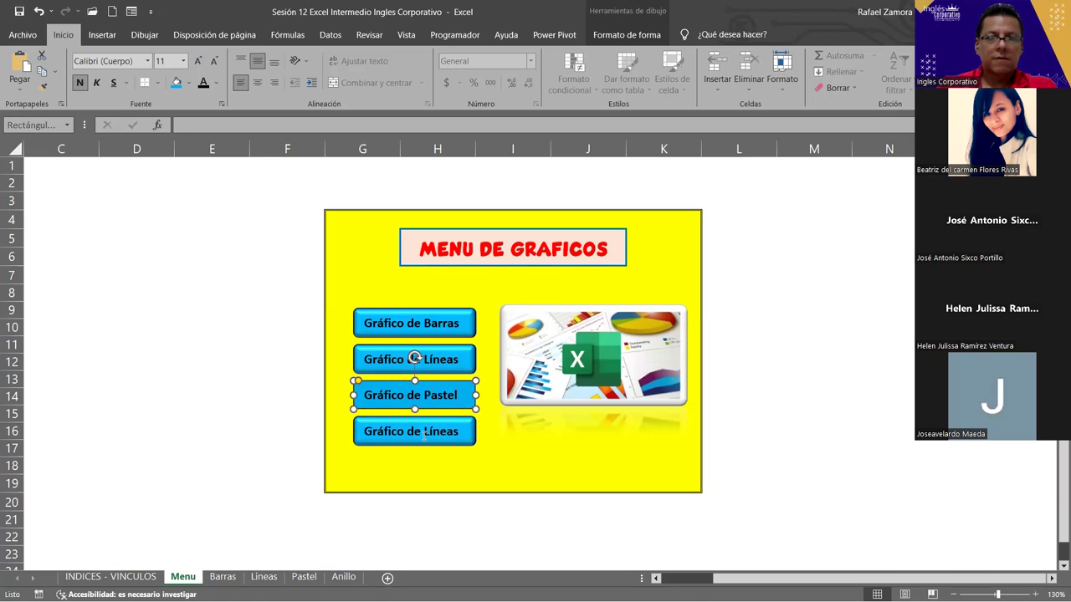
double_click(425, 432)
text(Anillo)
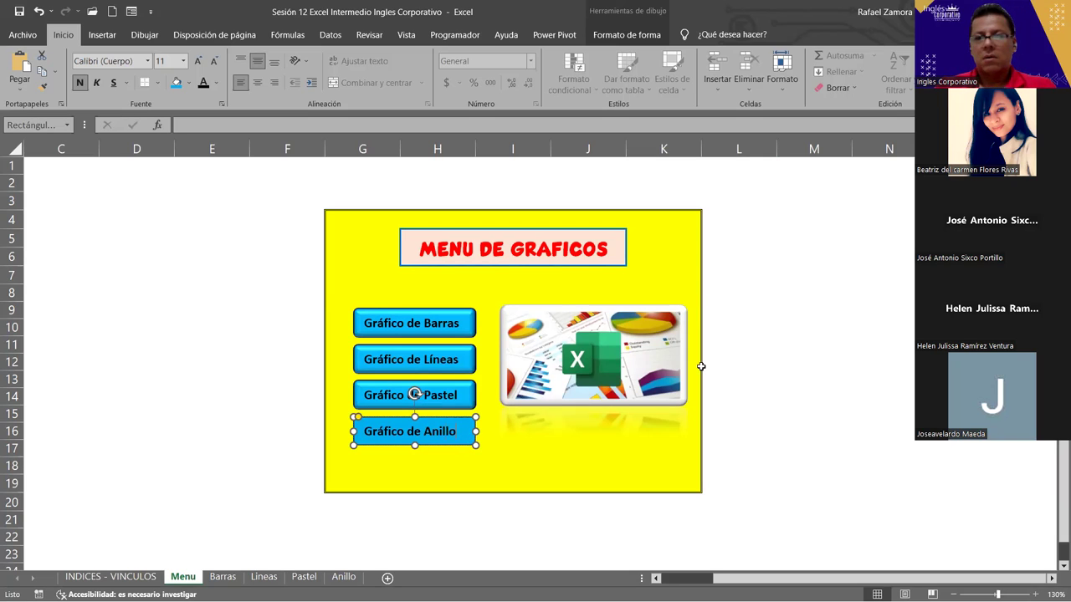
click(740, 352)
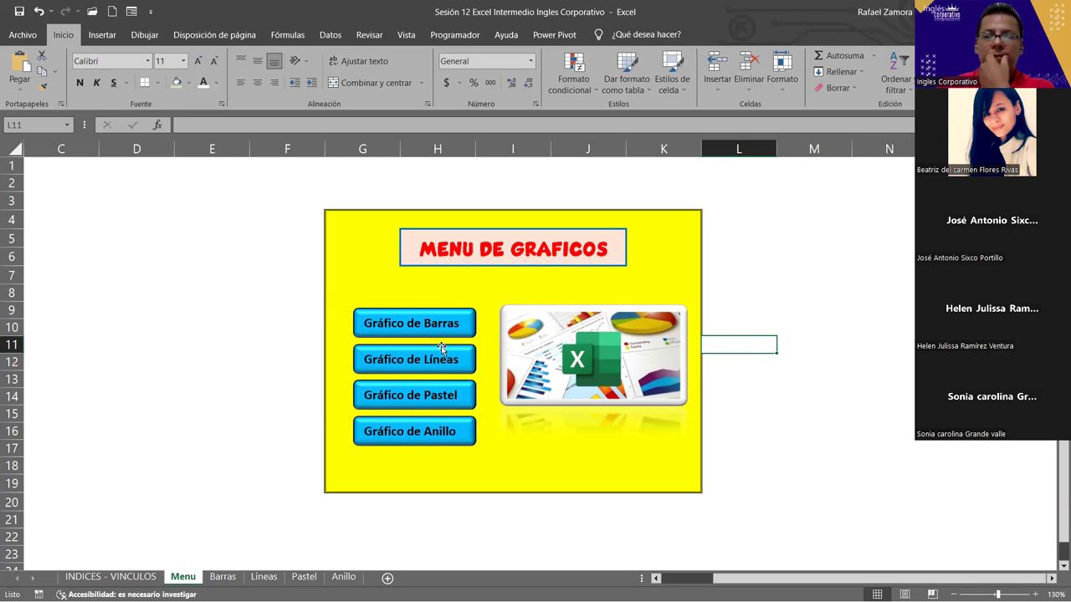
click(226, 577)
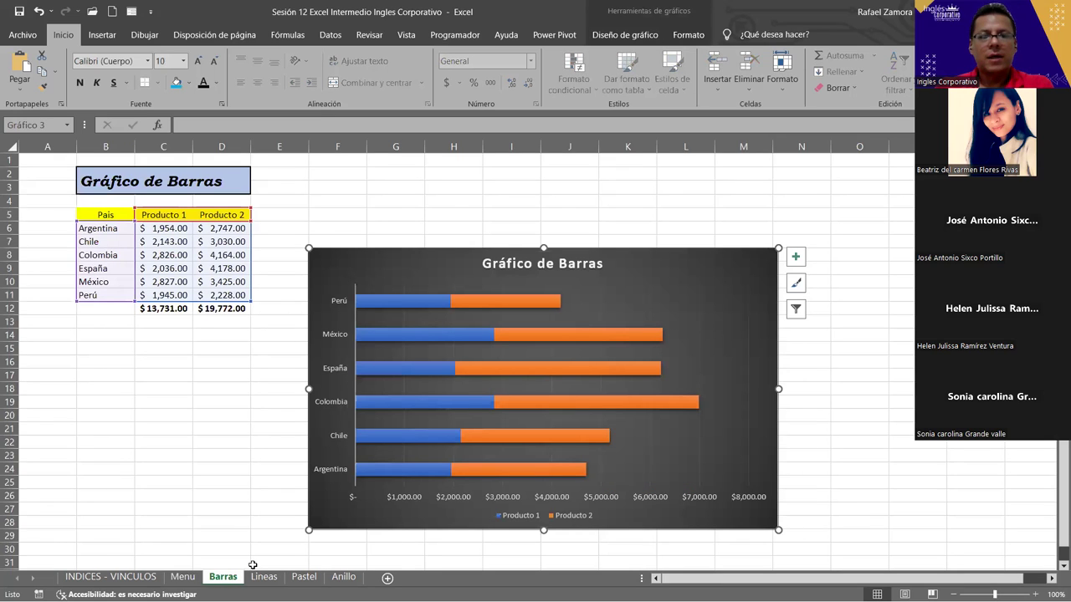
click(191, 184)
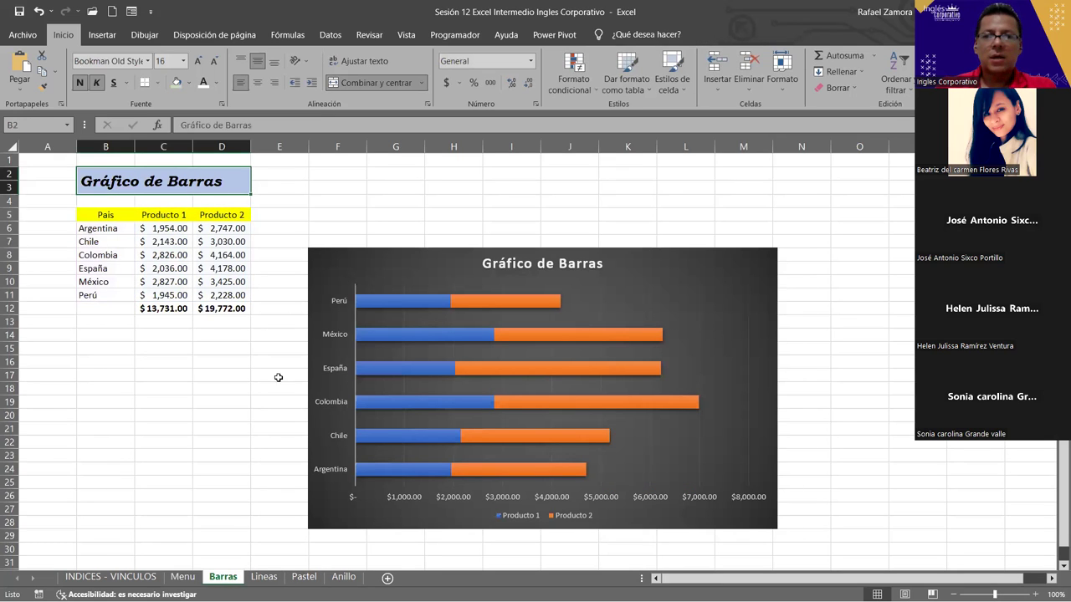
key(ctrl+Page_Down)
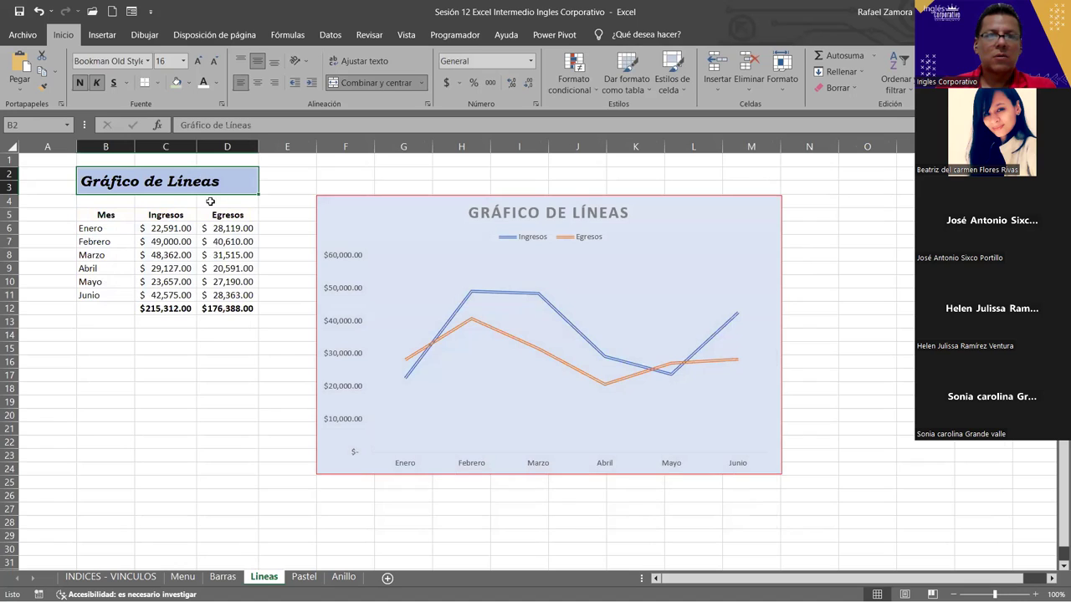
click(303, 576)
click(163, 171)
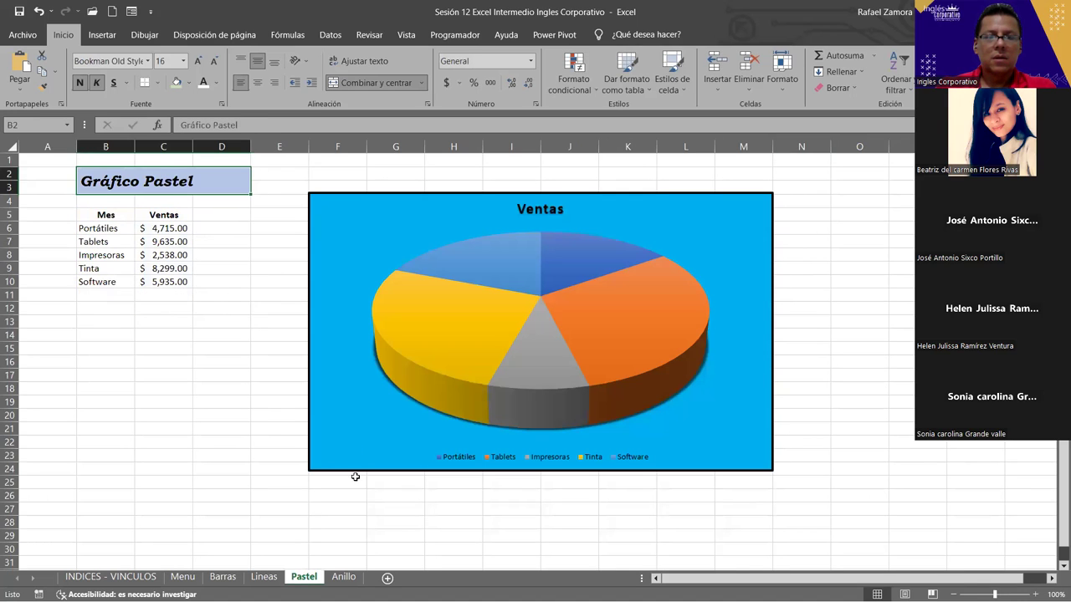
click(343, 576)
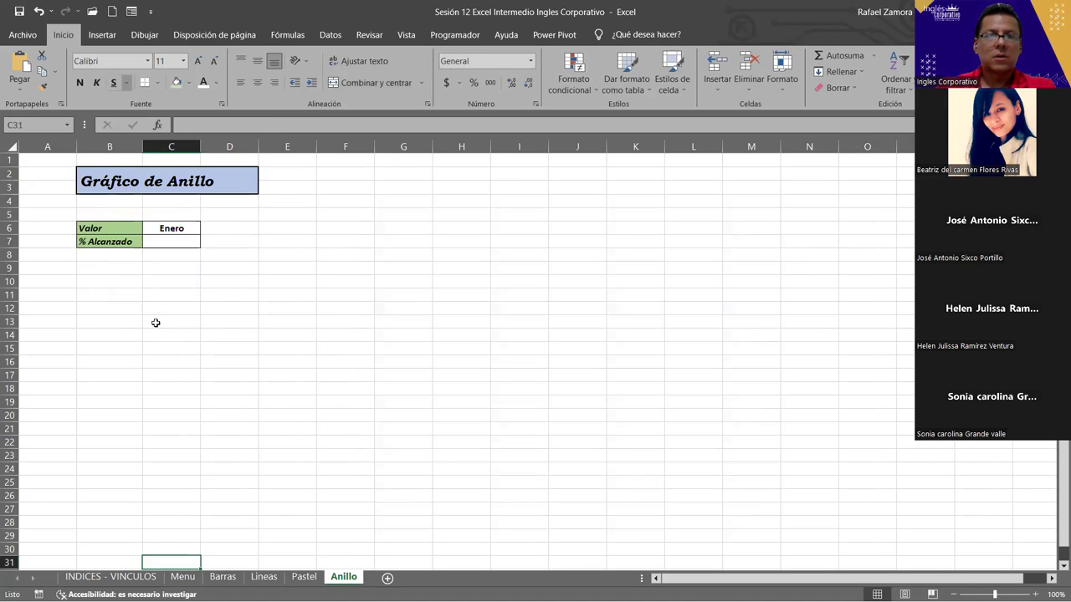
click(222, 576)
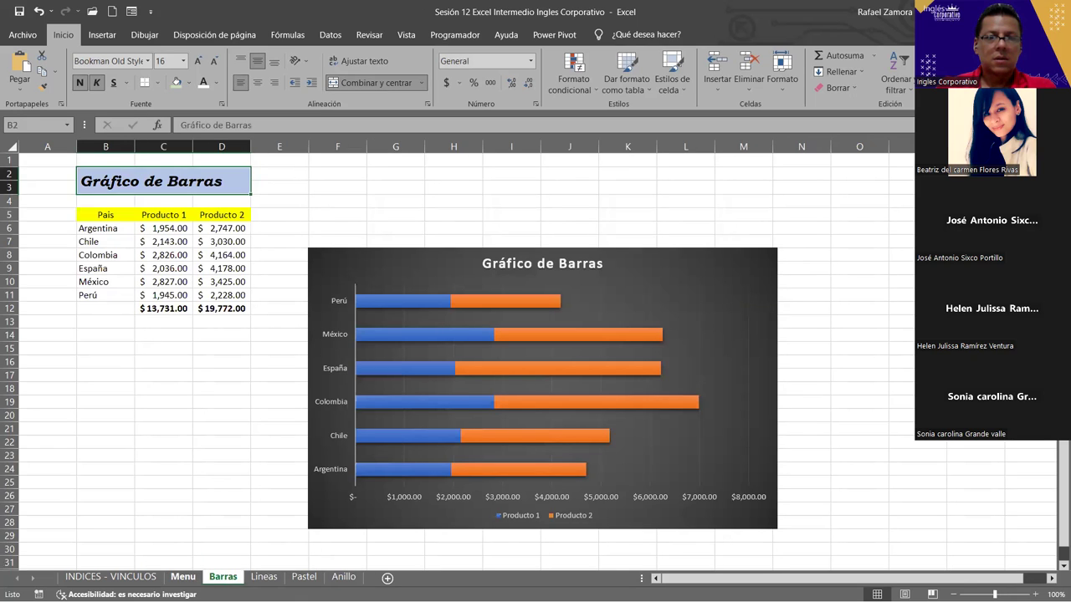
click(185, 579)
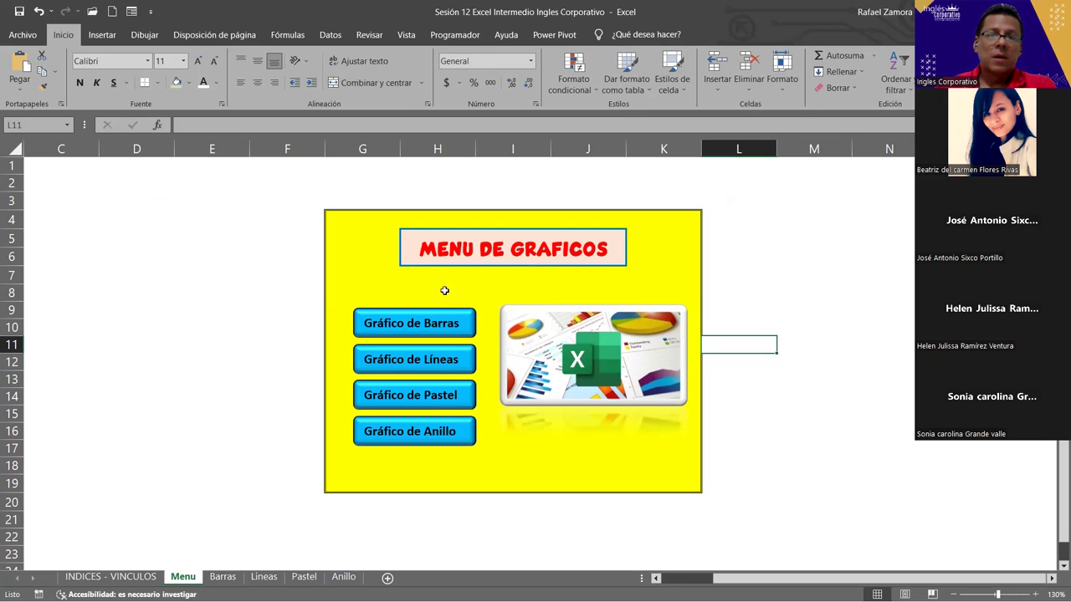
click(416, 294)
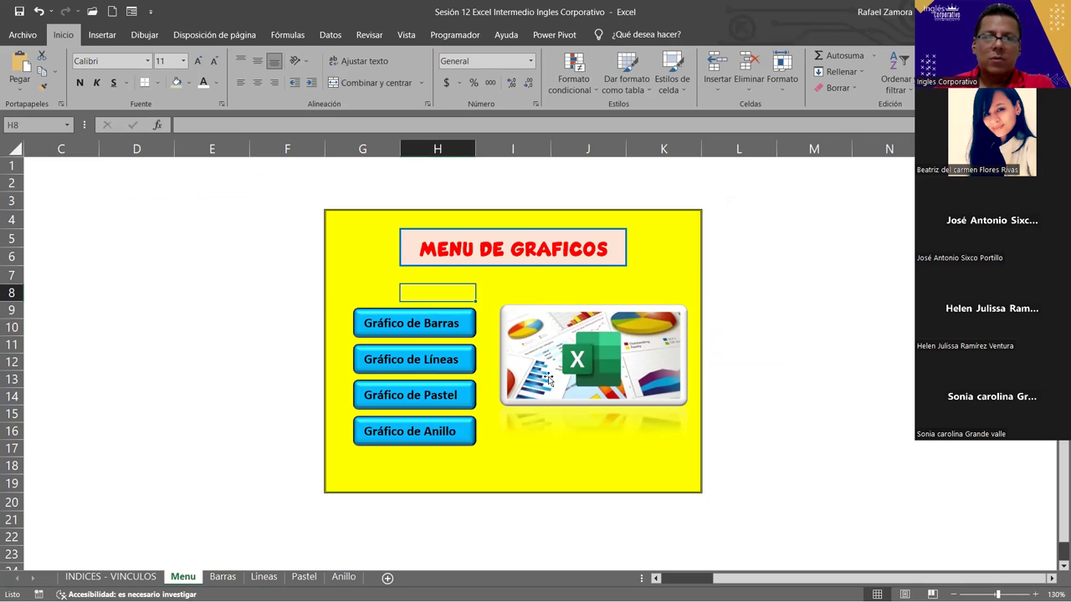
click(786, 262)
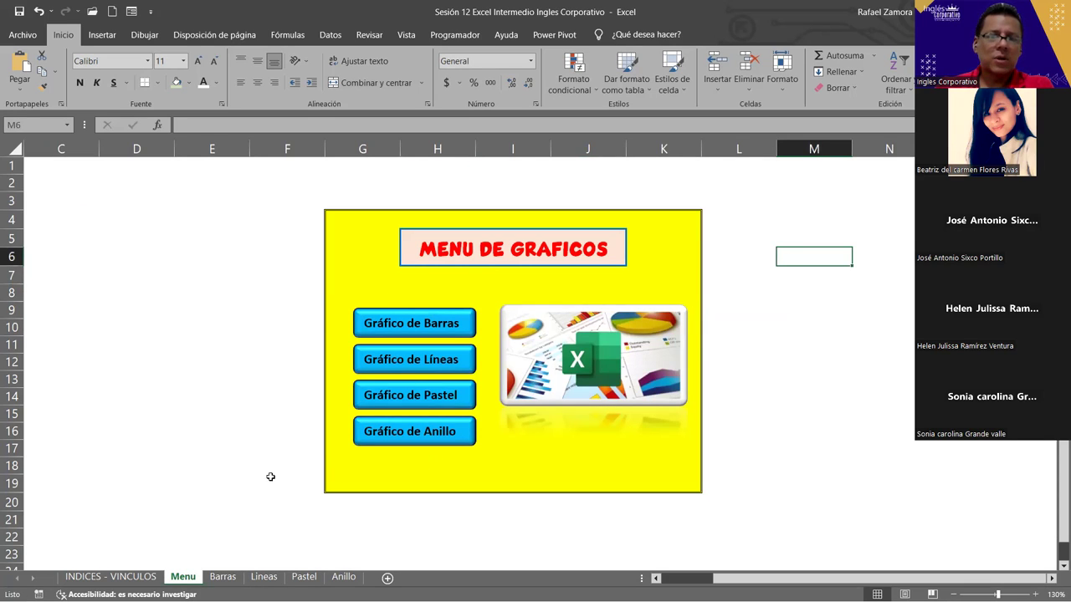
click(222, 577)
click(263, 577)
click(304, 577)
click(183, 577)
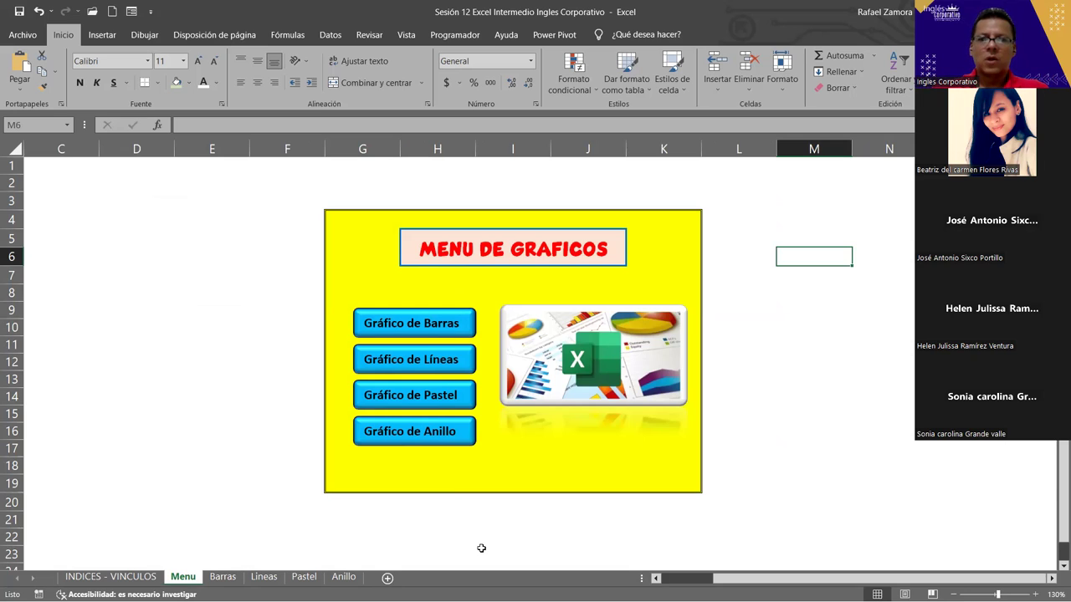
Switch to the Anillo sheet and select cell F6 beside the Enero table
click(342, 577)
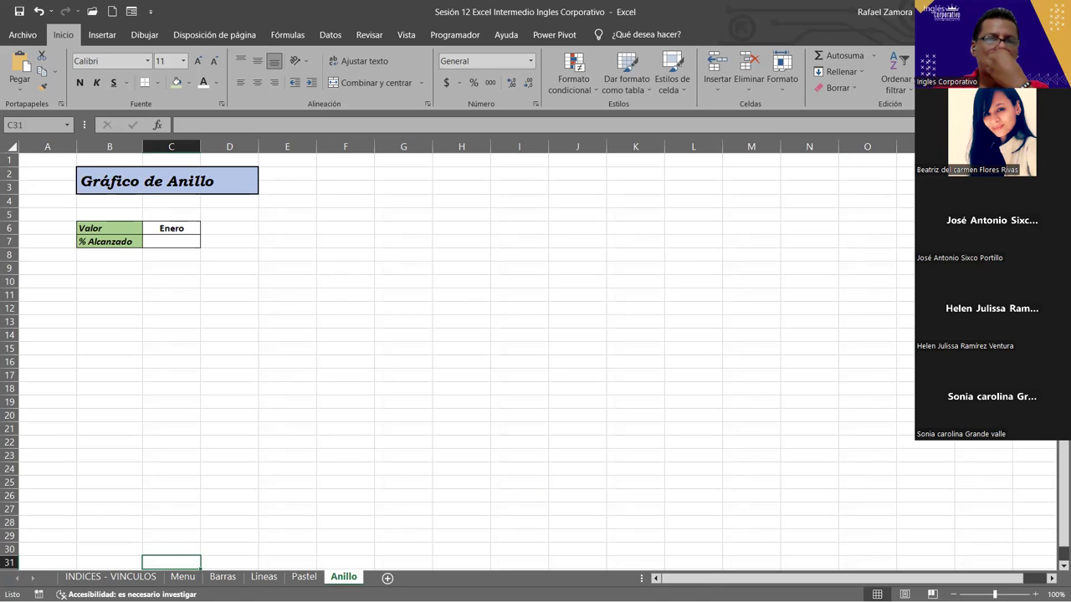
ctrl+scroll(309, 394, up, 1)
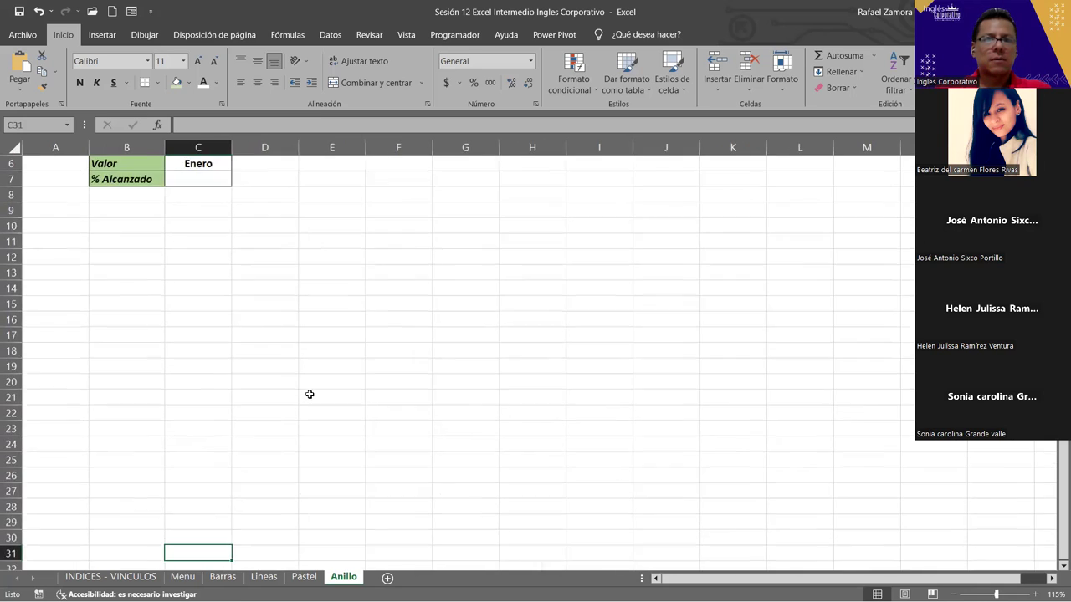
click(382, 289)
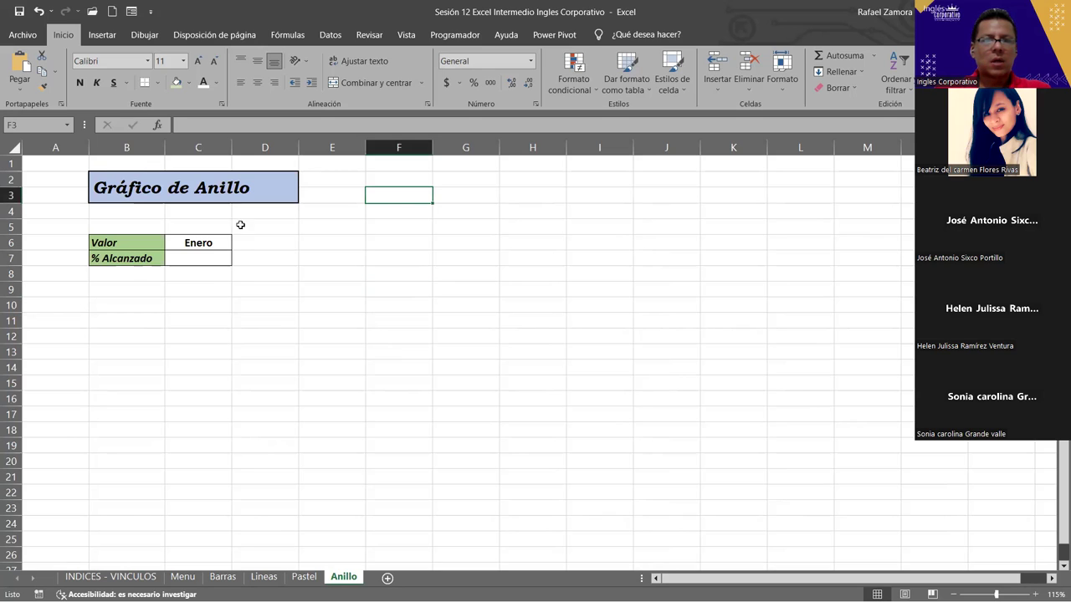
click(210, 276)
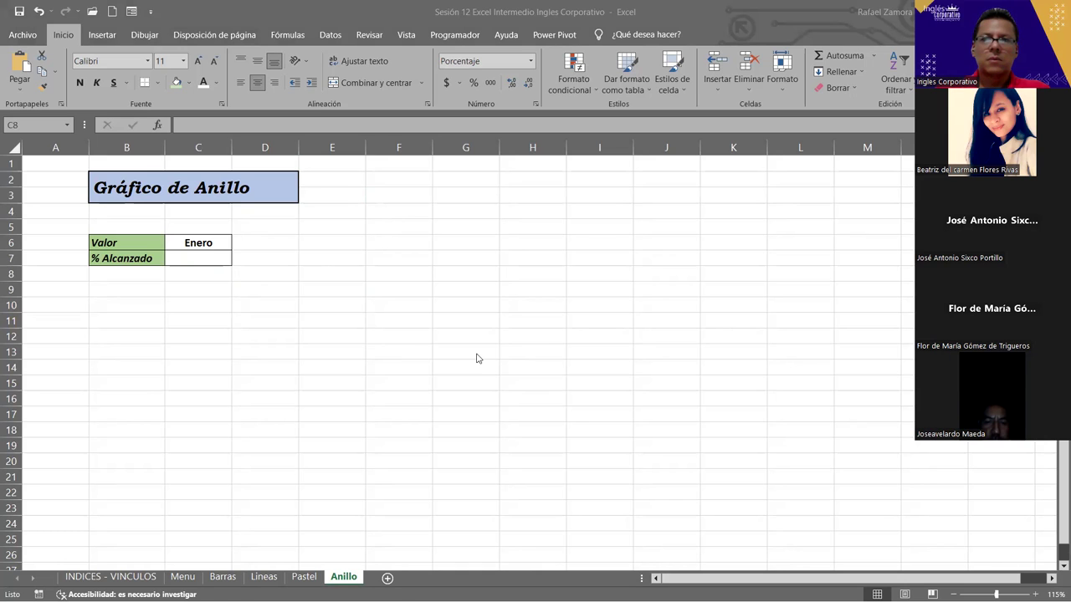
click(370, 273)
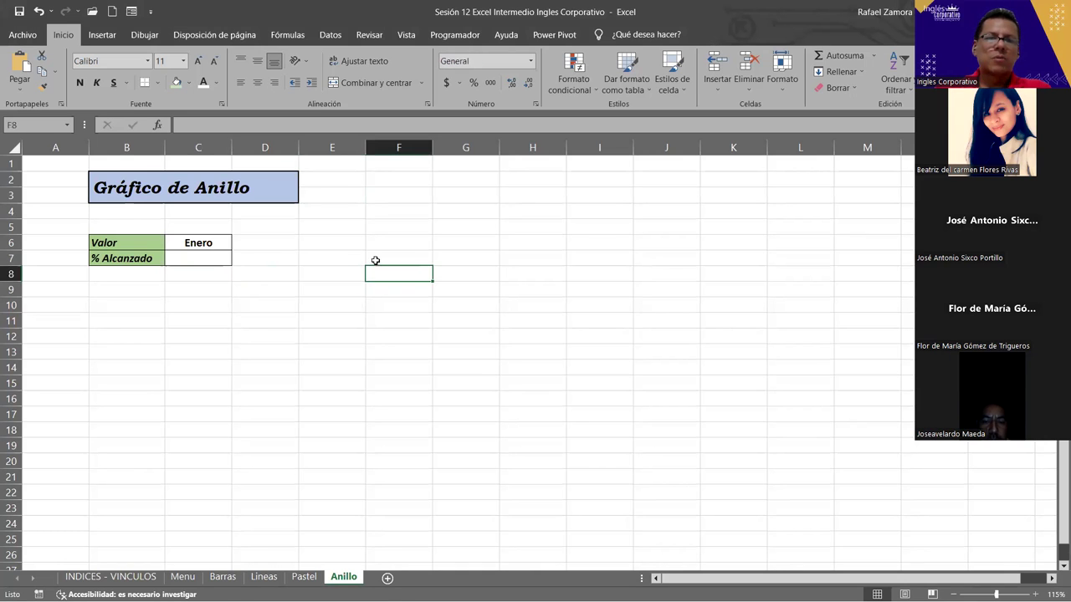
click(374, 239)
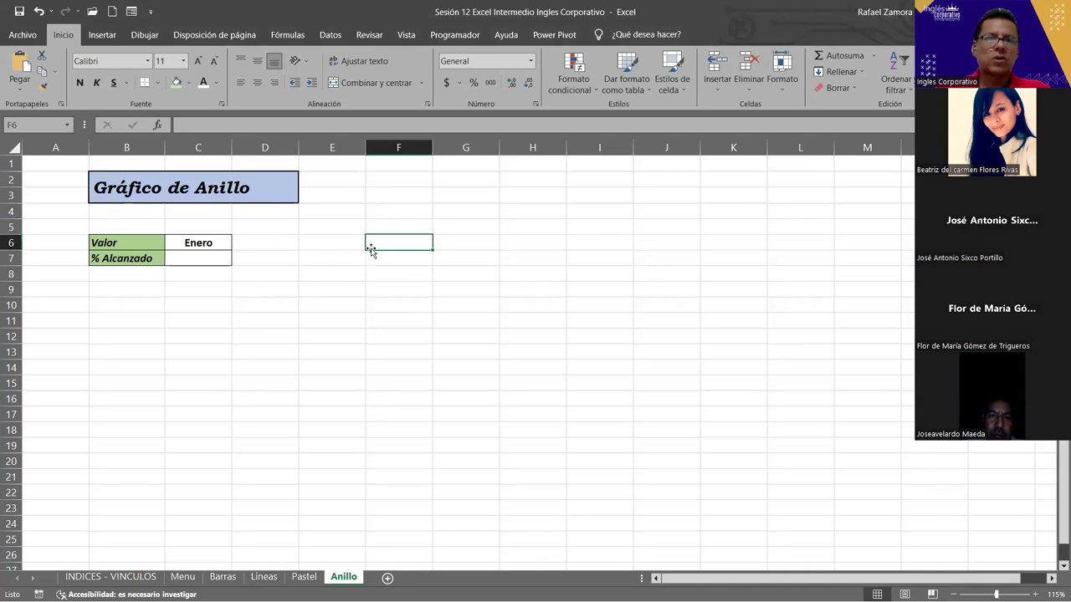
Insert an Anillos doughnut chart from the Insertar pie chart options
click(102, 34)
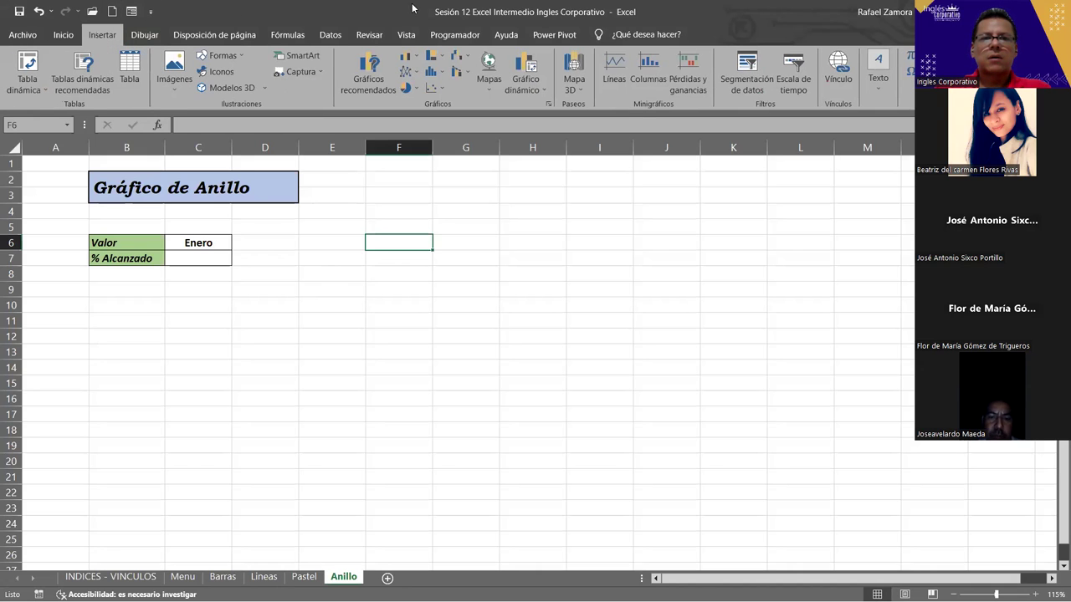
click(408, 88)
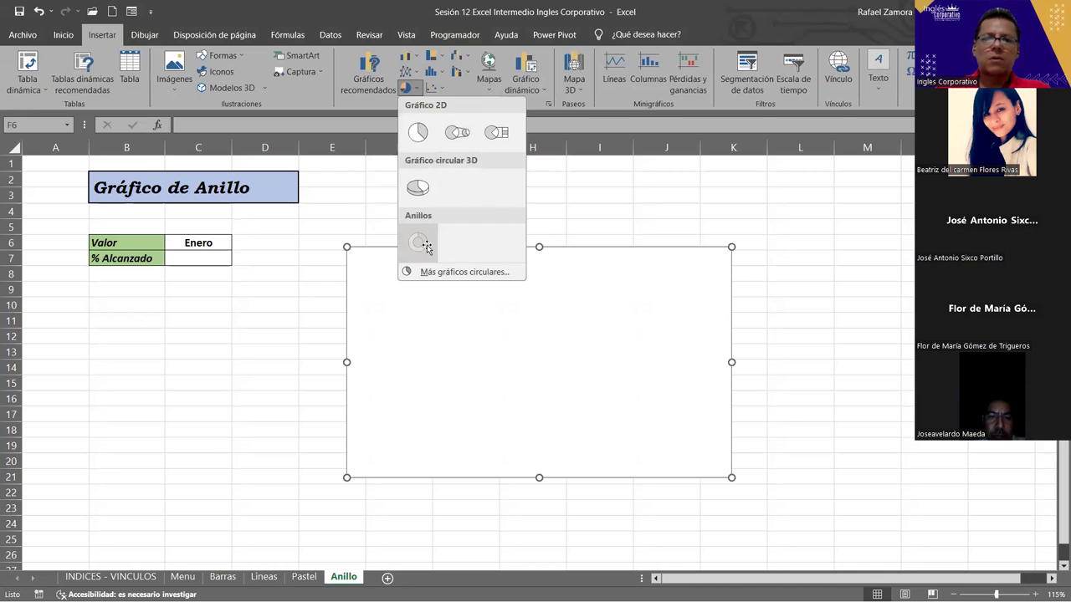
click(425, 246)
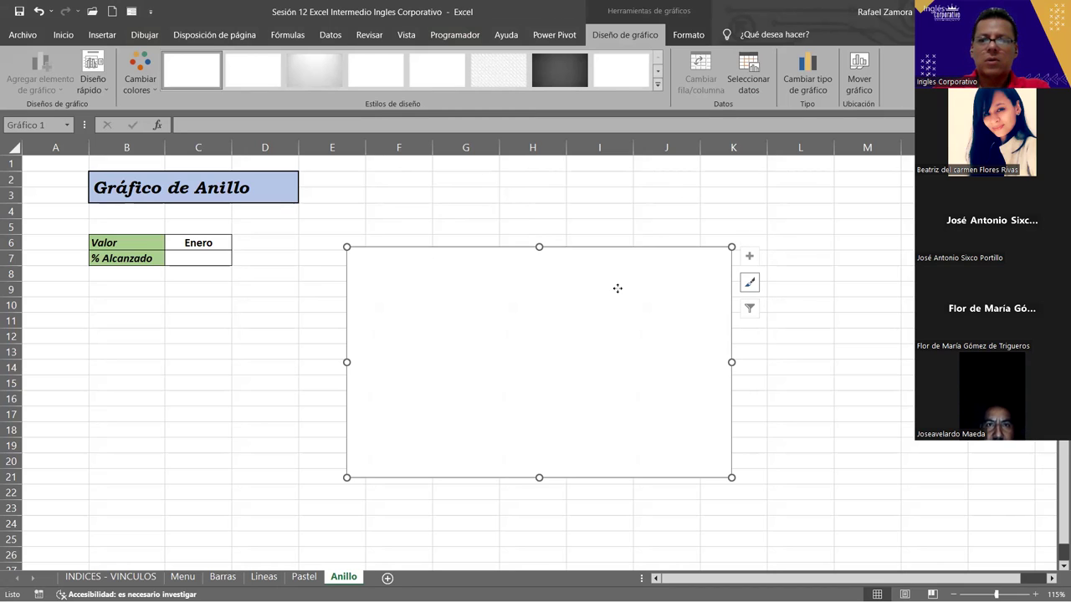
In Seleccionar datos, add a series named from cell C6 and begin editing its values
right_click(617, 288)
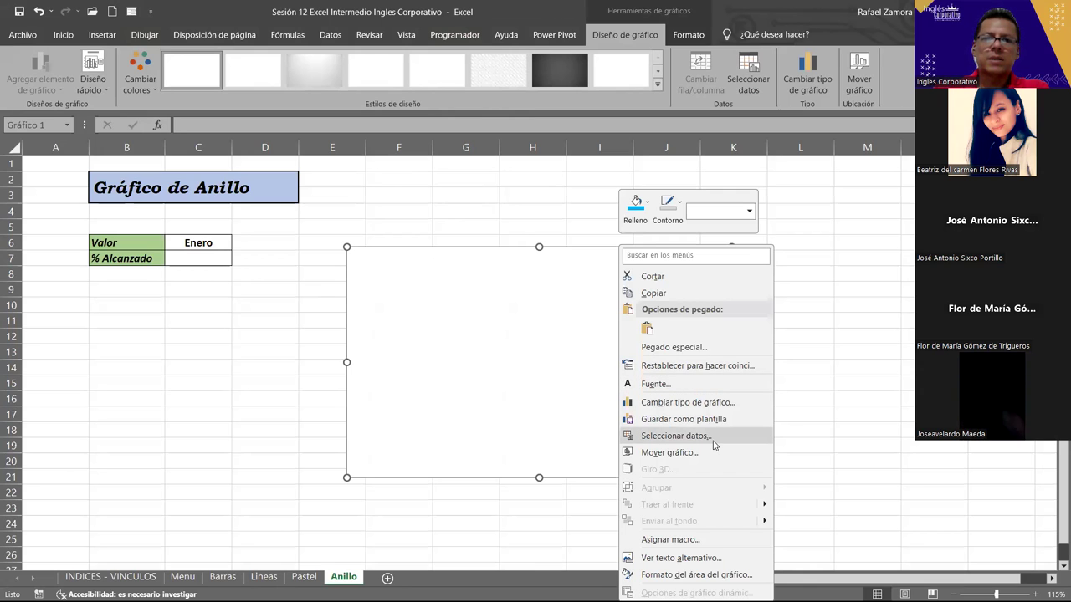
click(714, 441)
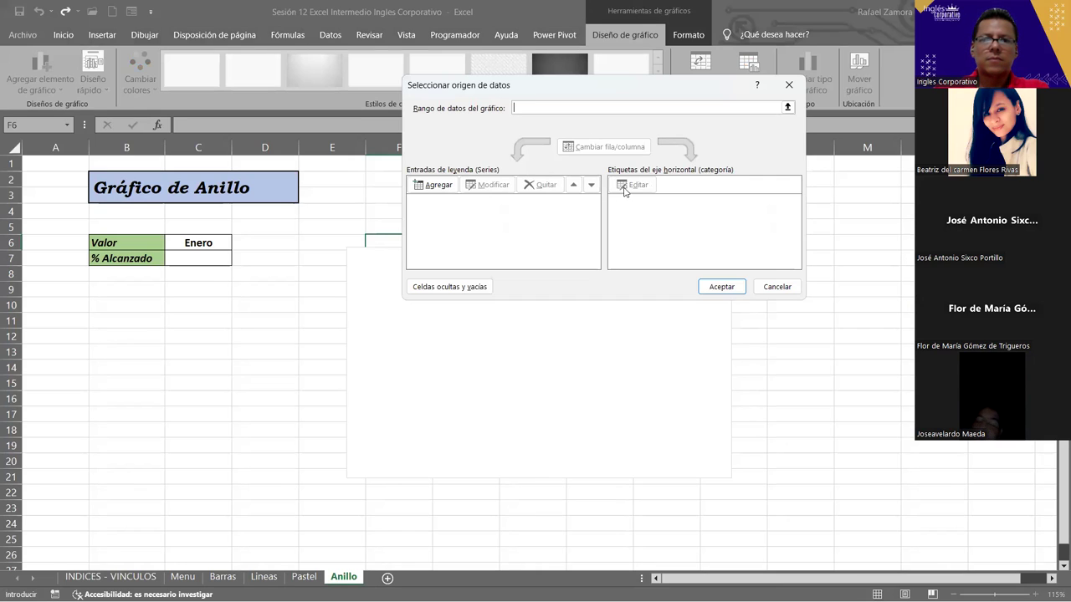
click(433, 185)
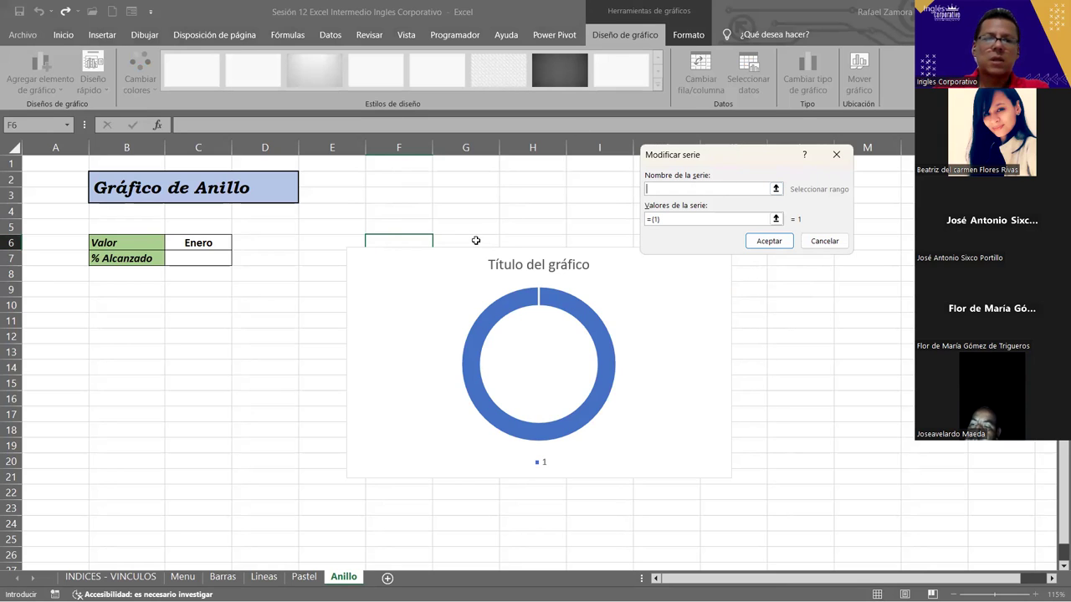
click(196, 241)
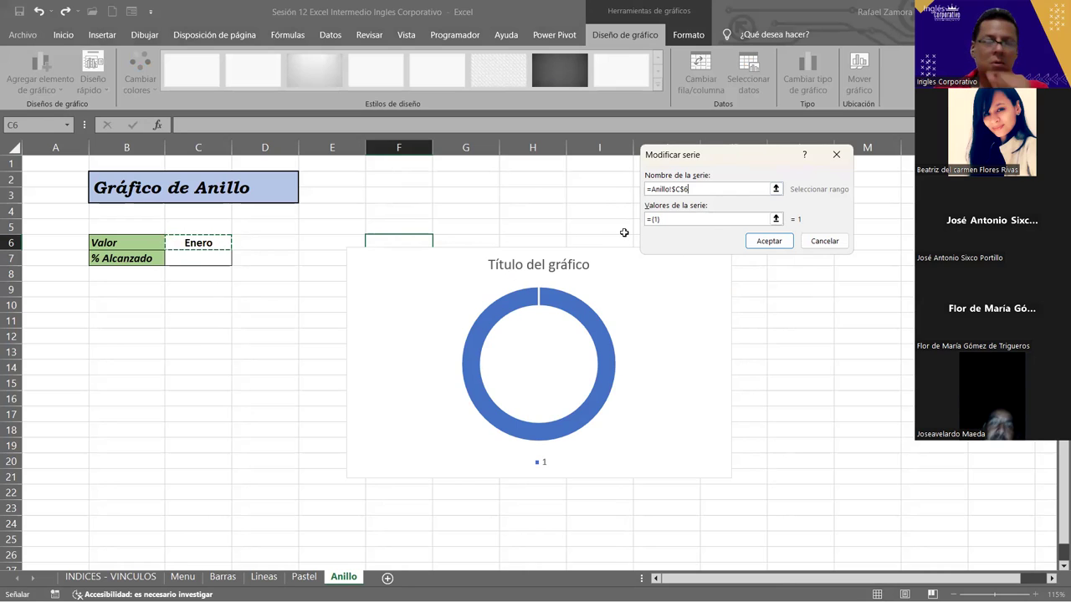
click(668, 220)
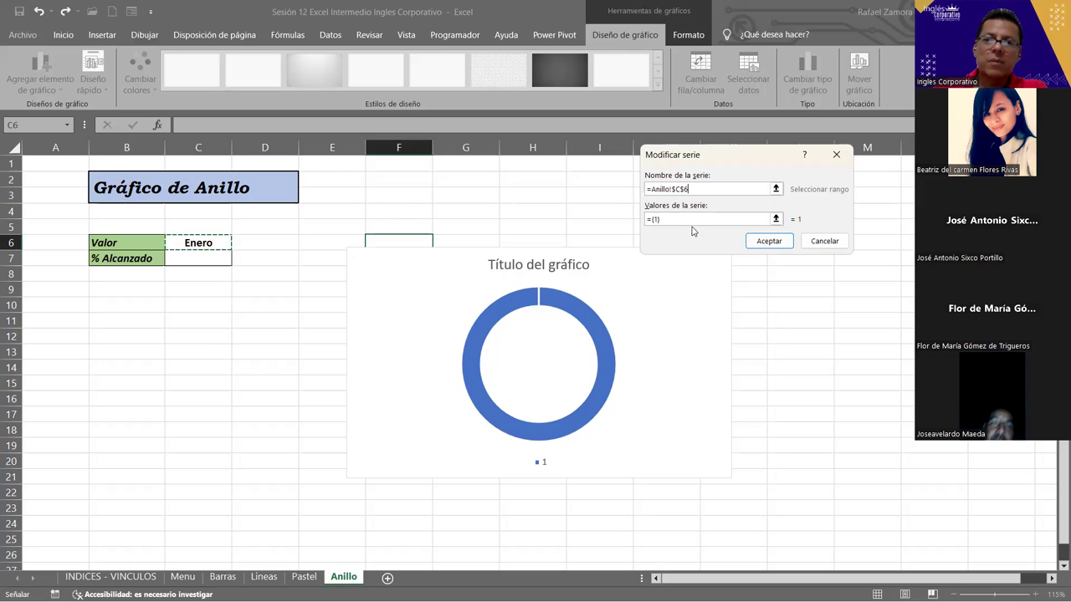
click(655, 219)
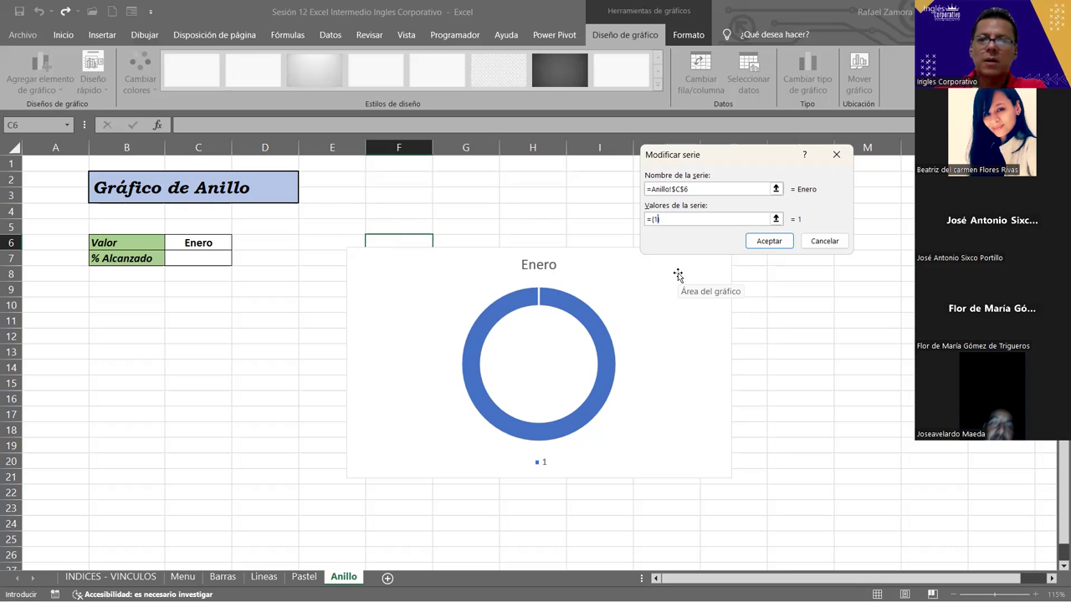
Set the series values to ={1,1,…} with twenty 1s and accept
text(,1)
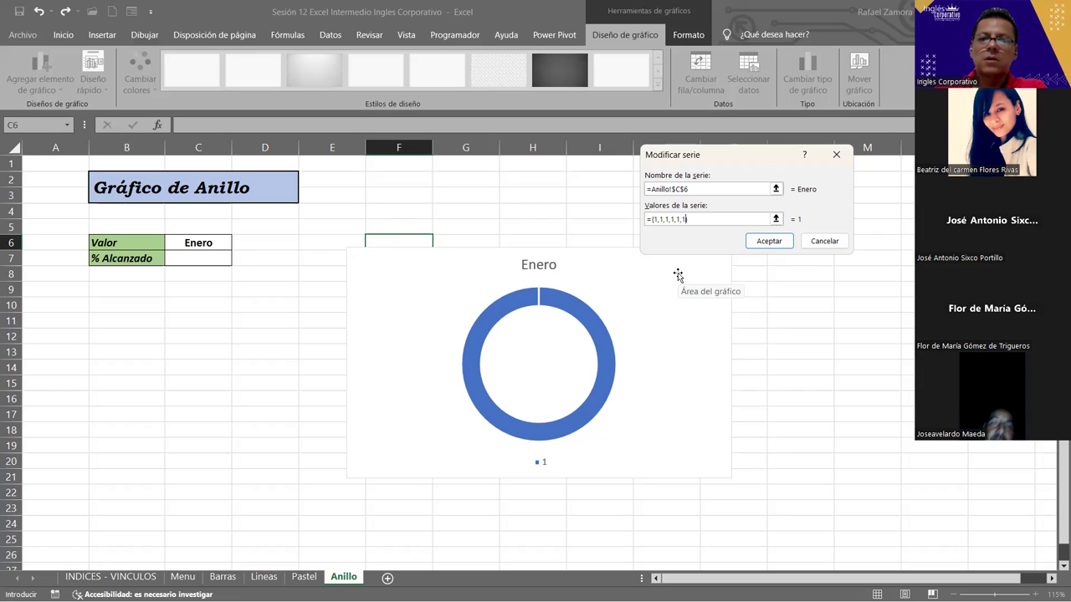
text(,1)
text(,1,1,1,1,1,1,1,1,1,1,1,1,1,1)
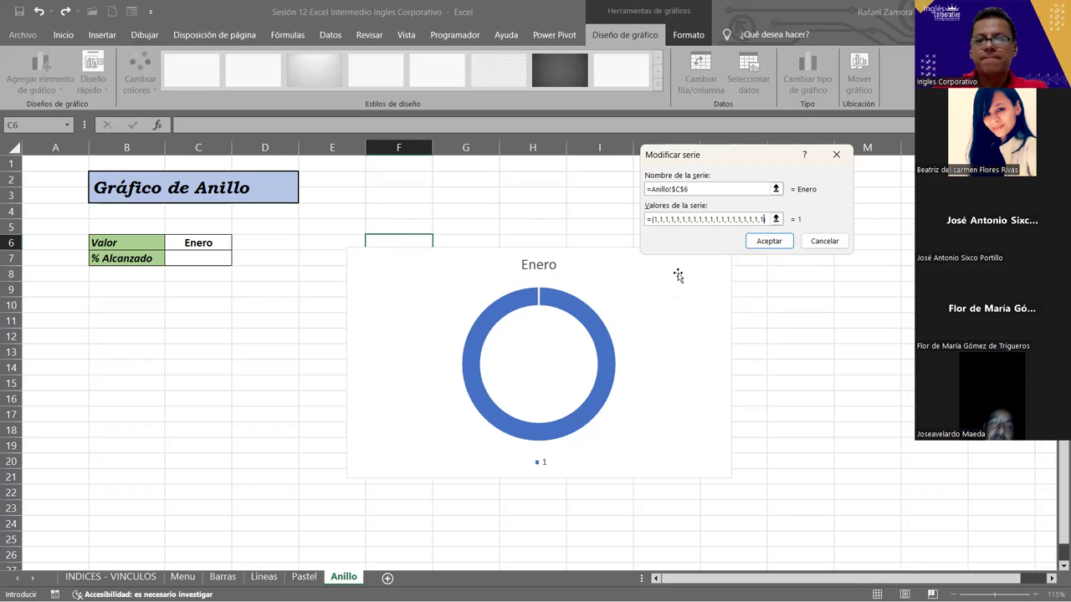
click(771, 242)
click(776, 243)
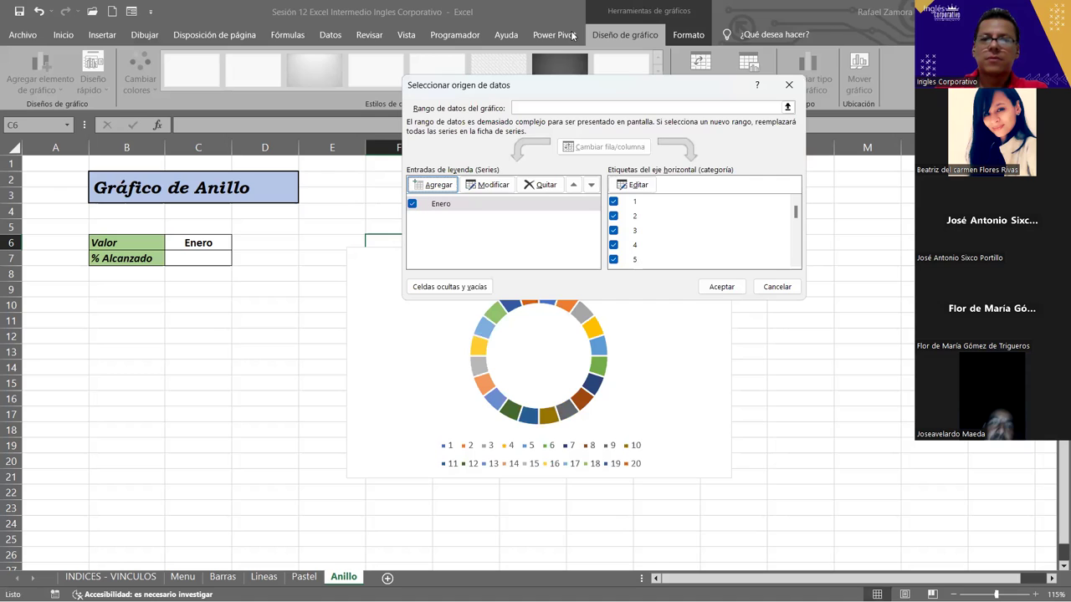
Move the Seleccionar origen de datos dialog off the chart title, then cancel it
drag(572, 35, 565, 35)
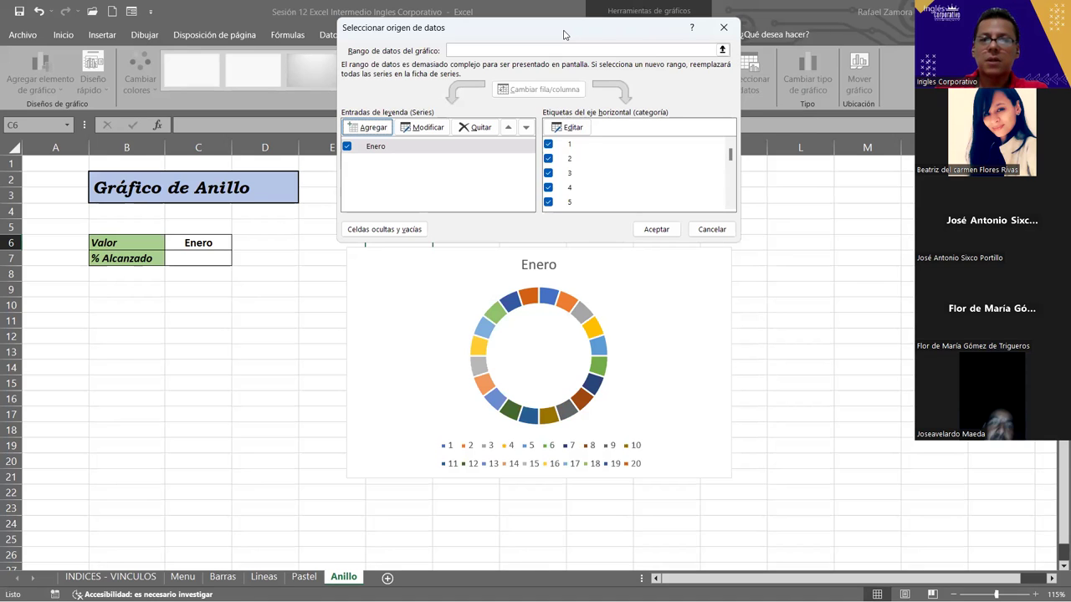
drag(564, 35, 564, 38)
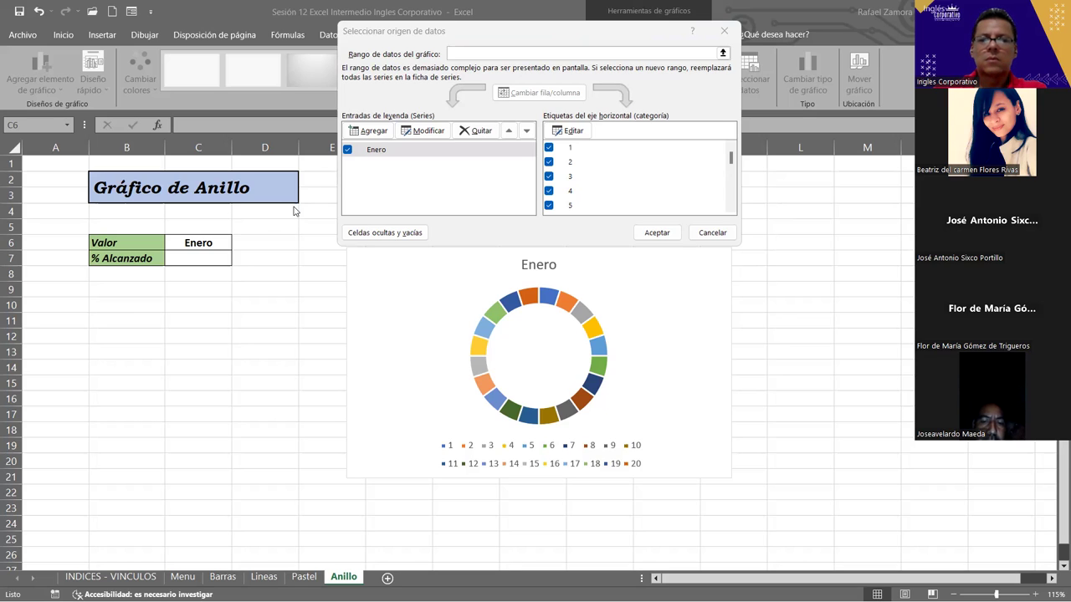
click(573, 42)
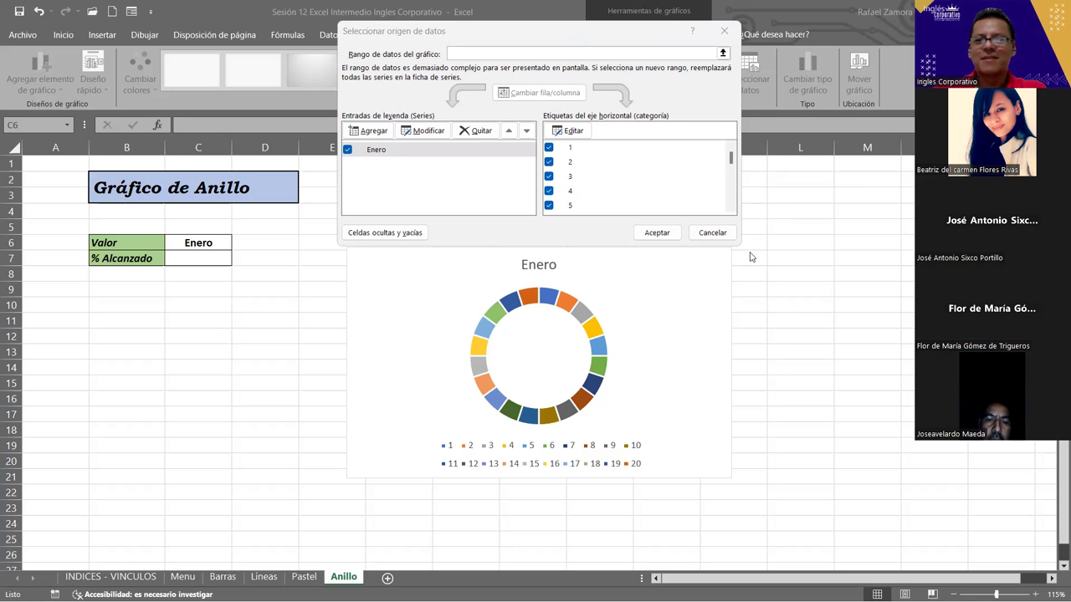
click(713, 232)
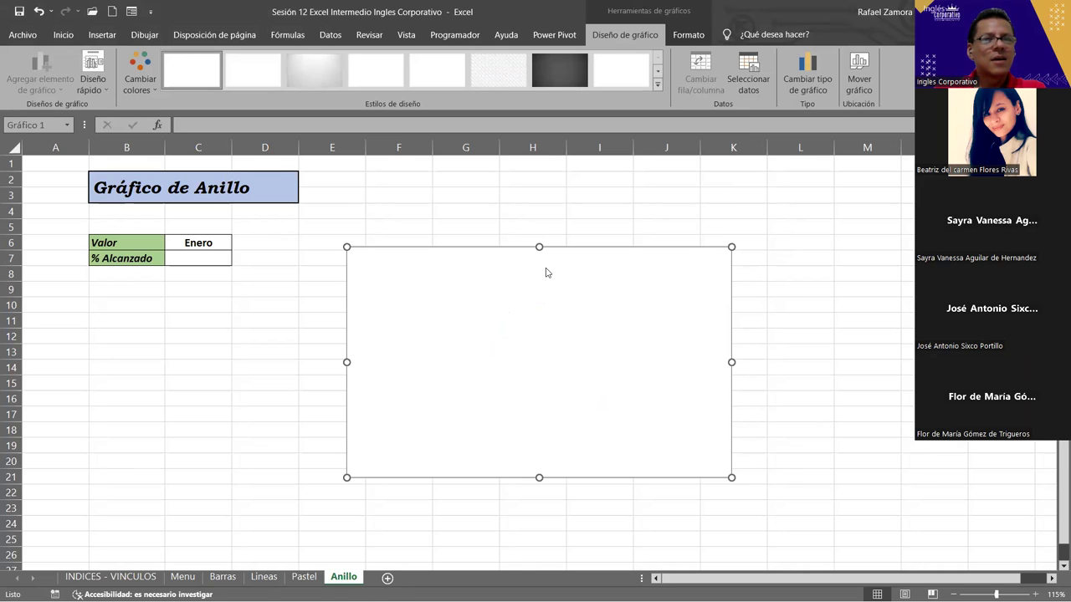
Delete the empty doughnut chart frame and select cell E6
double_click(661, 251)
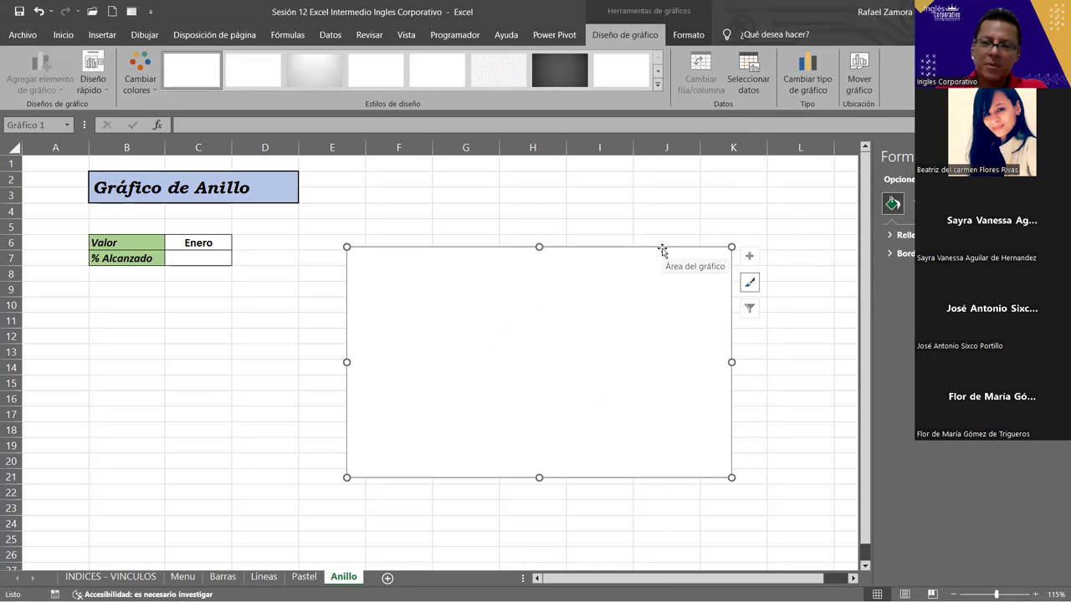
key(Delete)
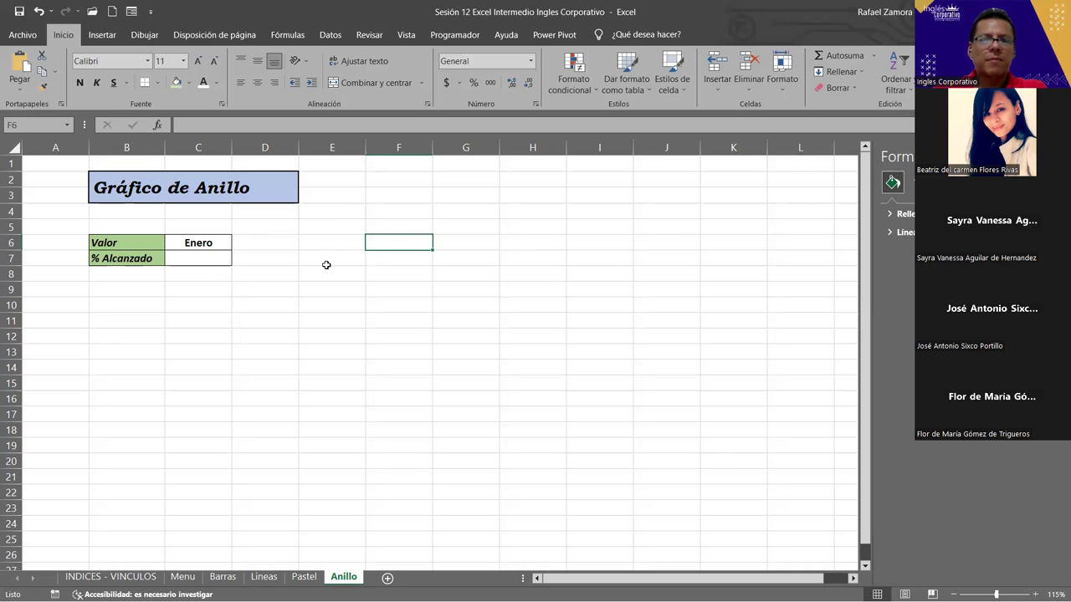
click(334, 245)
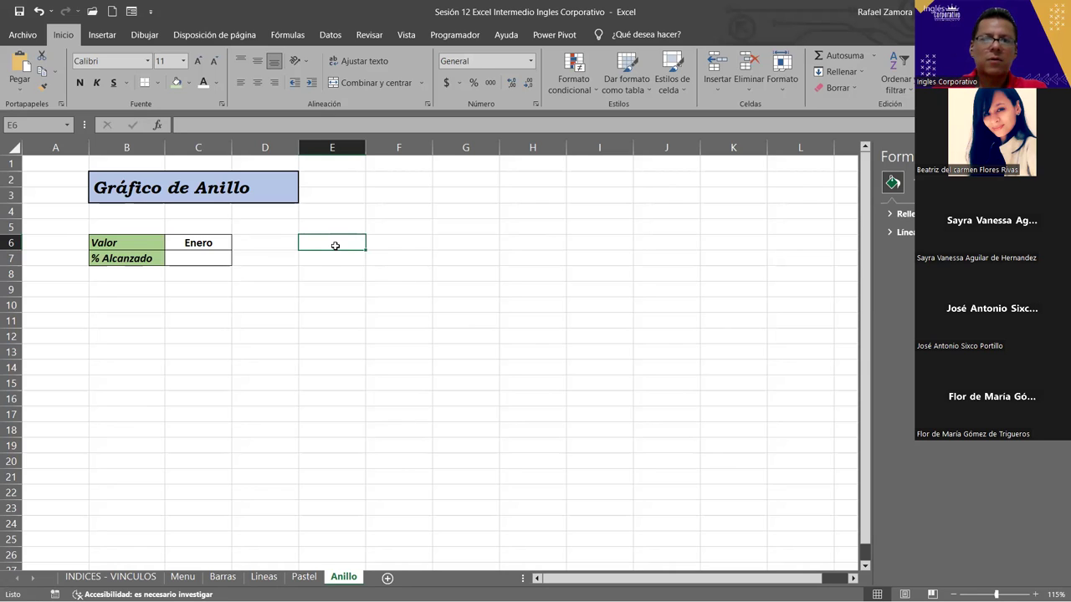
From cell D10, insert an Anillos doughnut chart and drag it beside the table
click(277, 301)
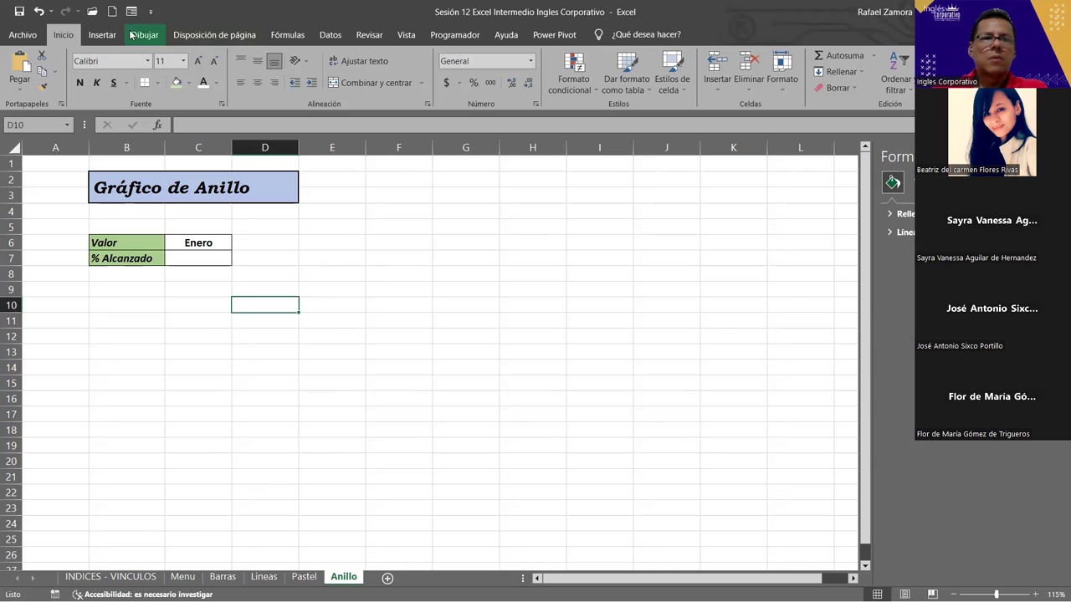
click(101, 36)
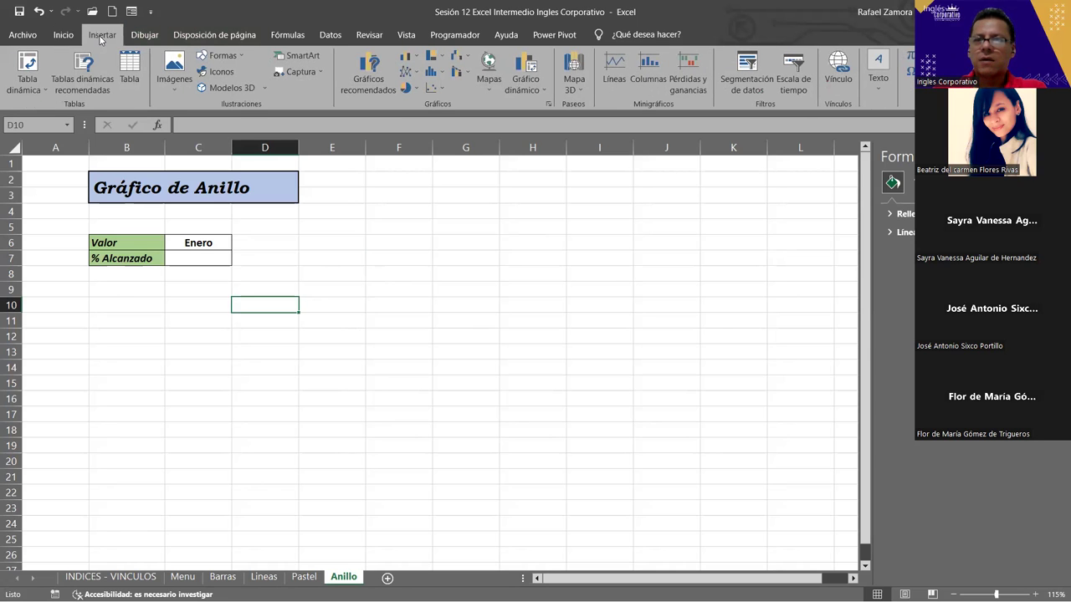
click(416, 90)
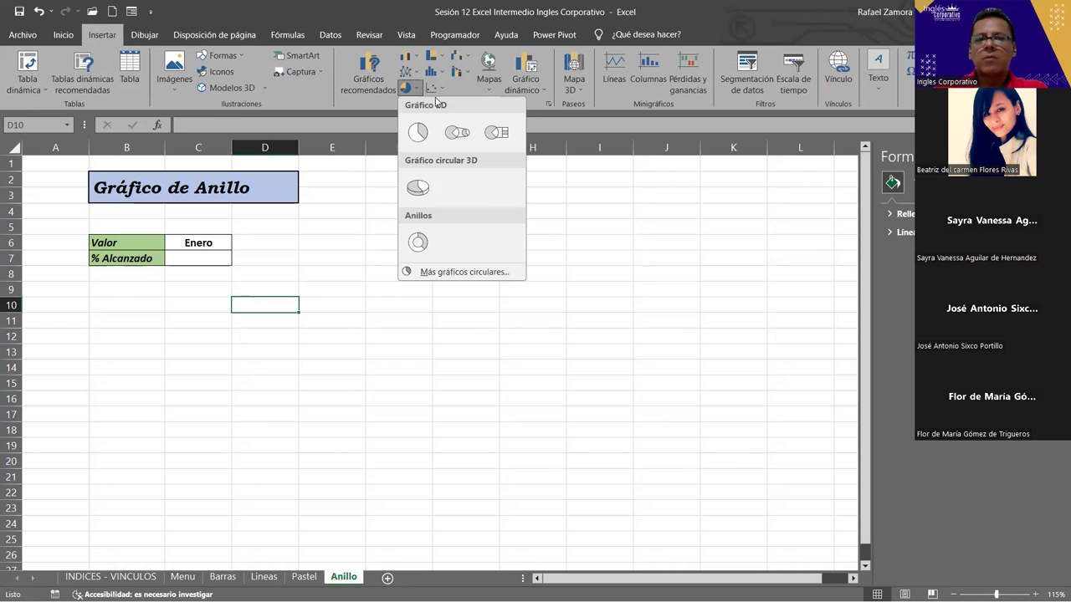
click(417, 241)
drag(414, 251, 464, 209)
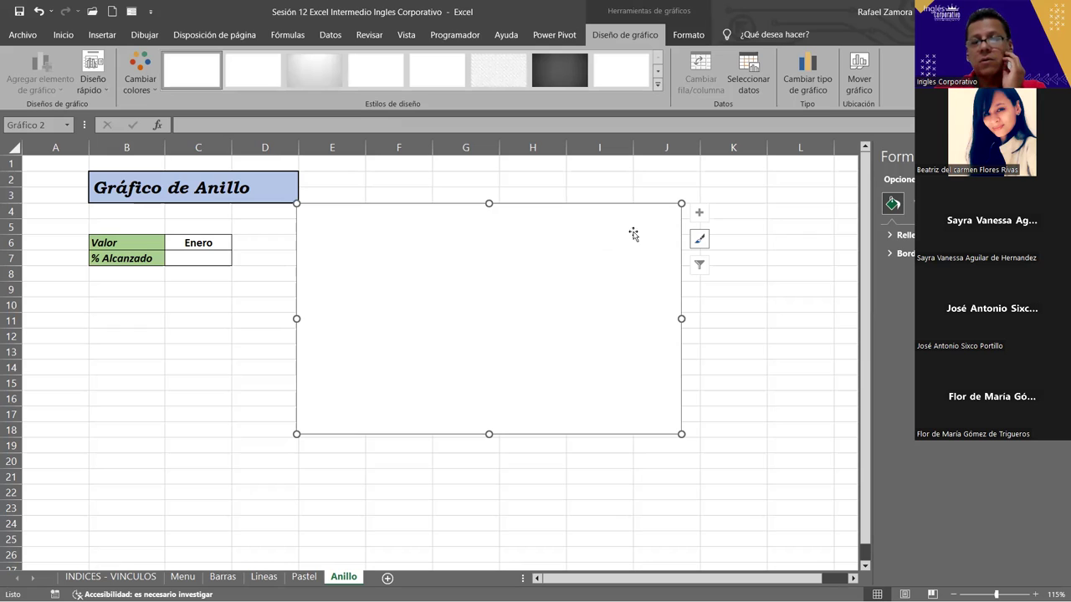
Open Seleccionar datos from the chart's shortcut menu and move the dialog up and left
right_click(564, 256)
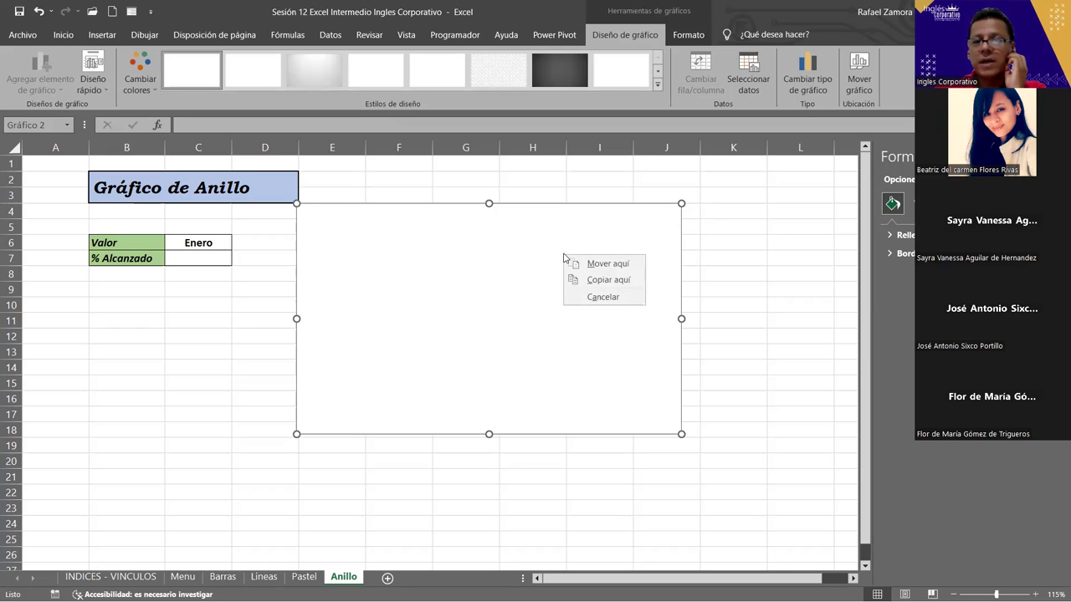
click(562, 255)
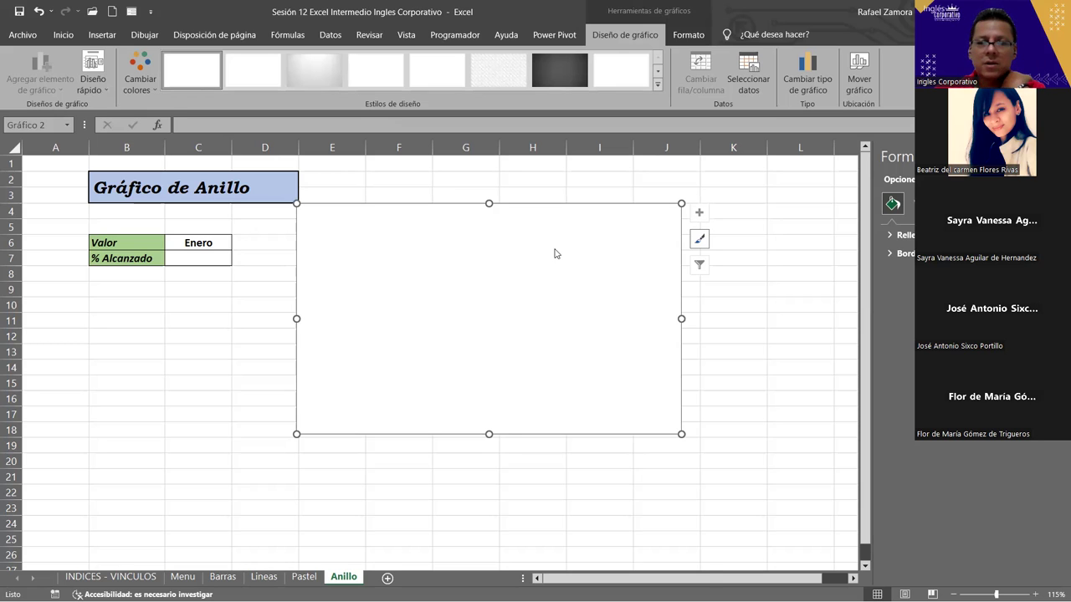
right_click(554, 253)
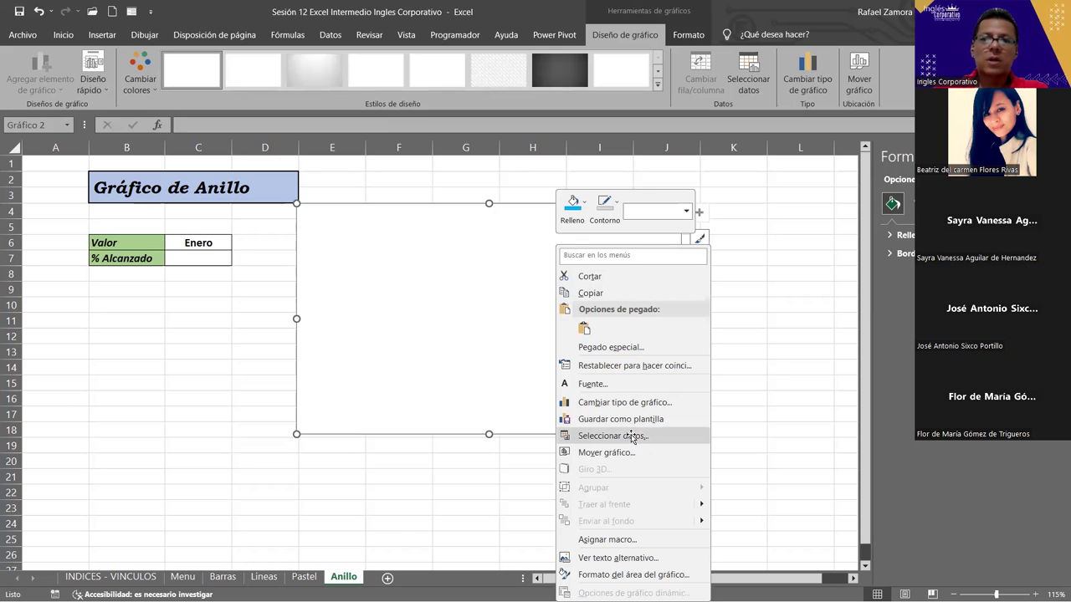
click(632, 439)
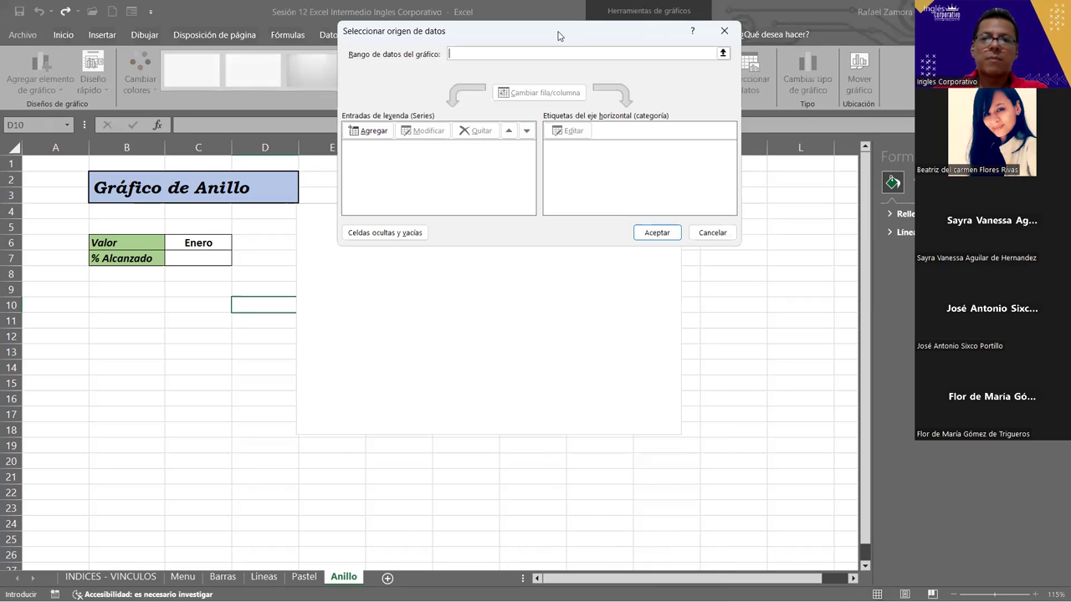
drag(557, 36, 504, 18)
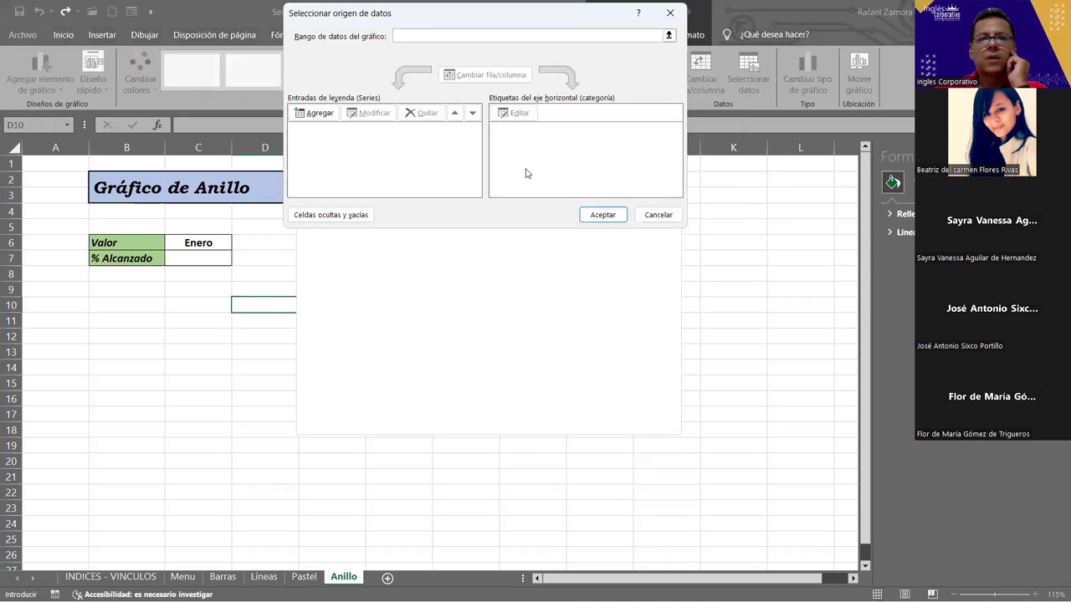
Add a new chart series and take its name from cell C6 (Enero)
click(321, 110)
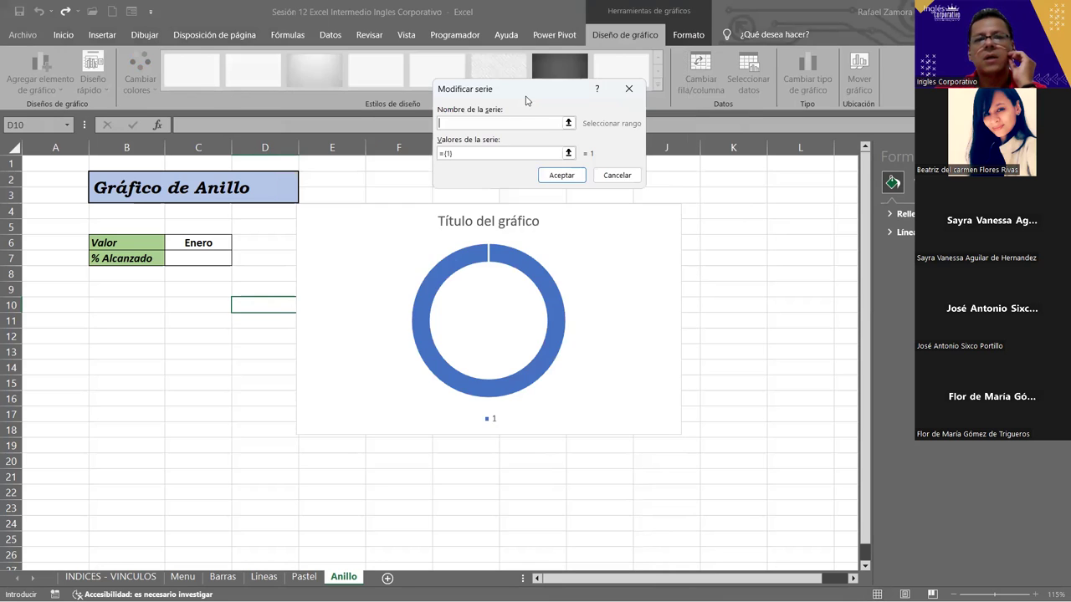
drag(526, 100, 482, 101)
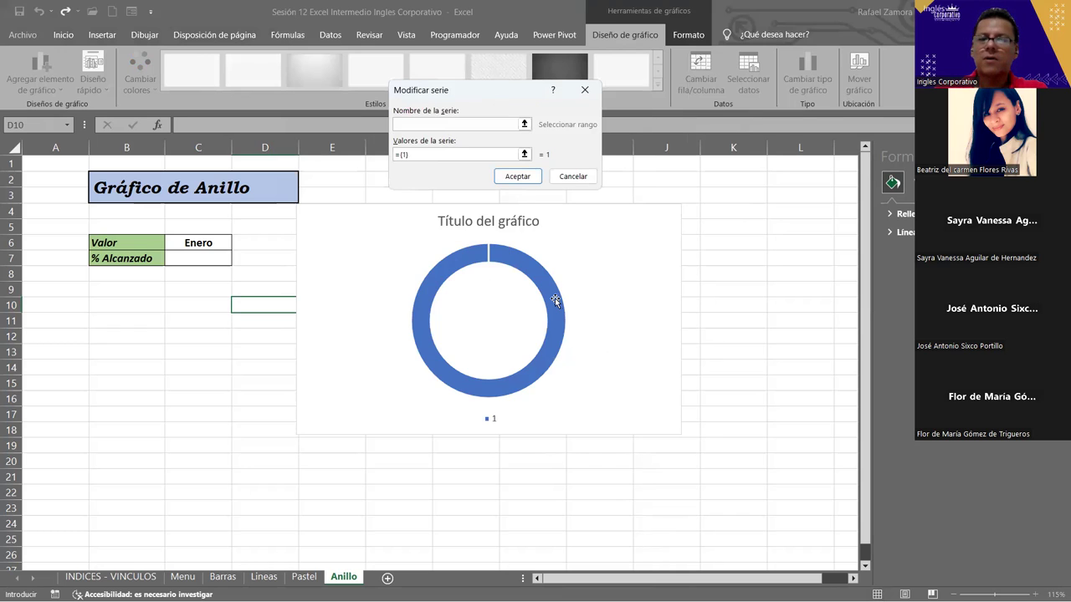
mouse_move(554, 301)
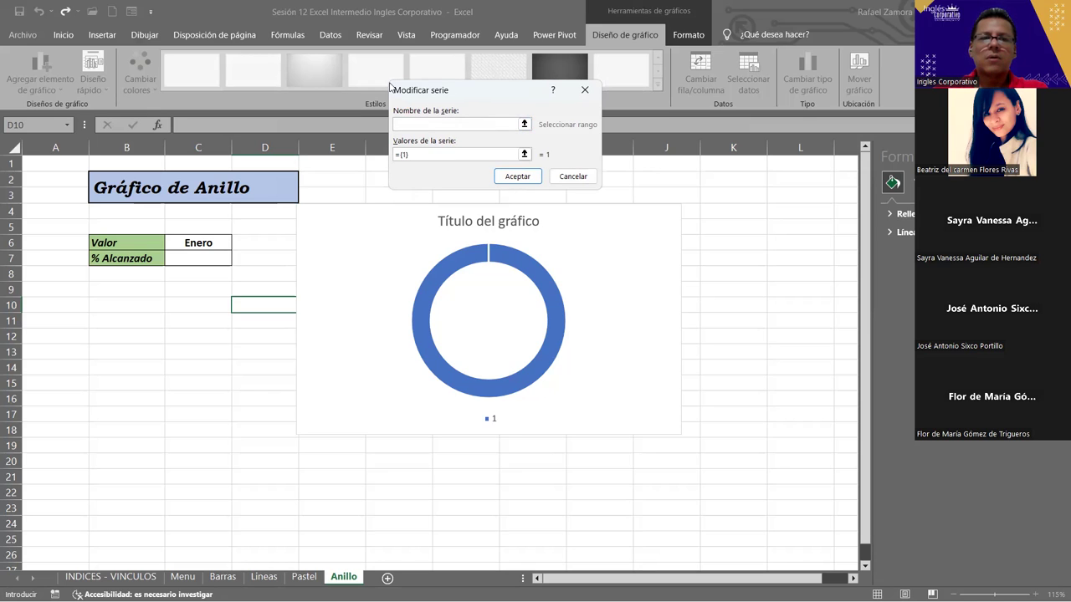
click(199, 241)
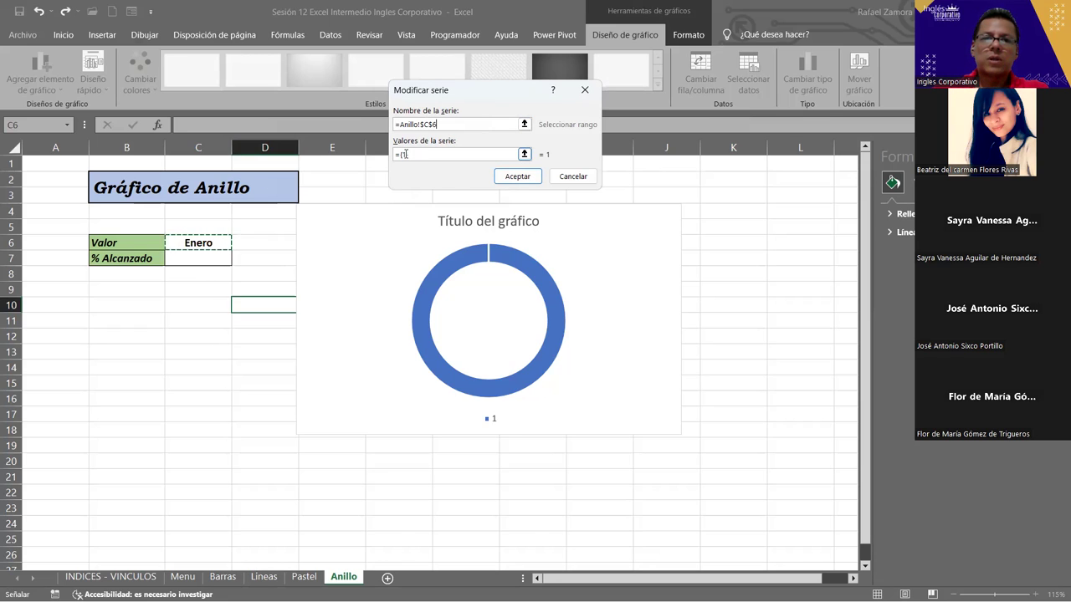
Set the Enero series values to a constant array of twenty 1s and confirm
click(405, 155)
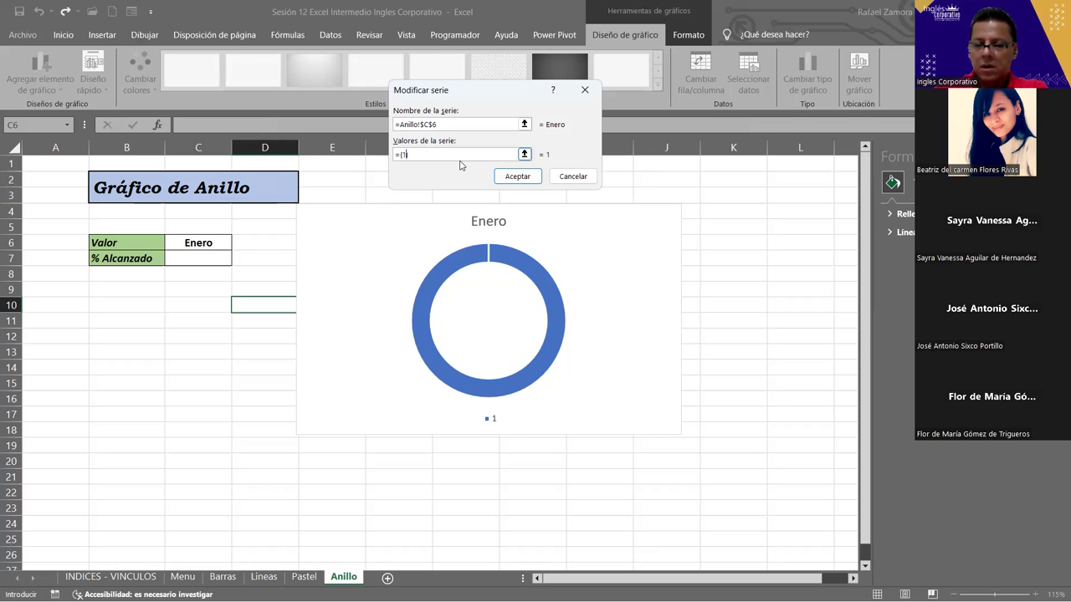
text(,1)
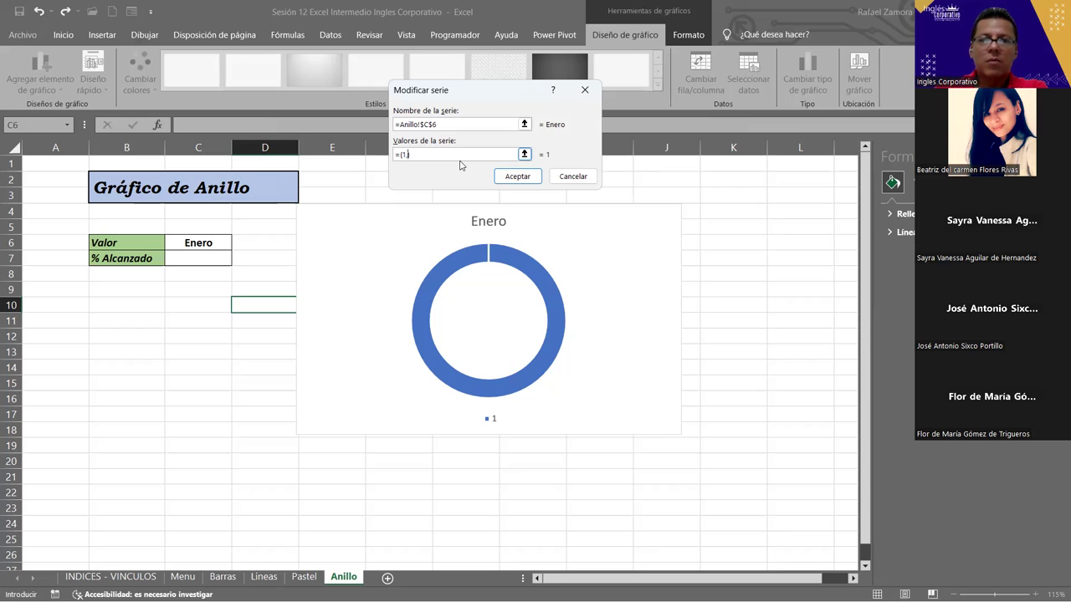
text(,1,1,1)
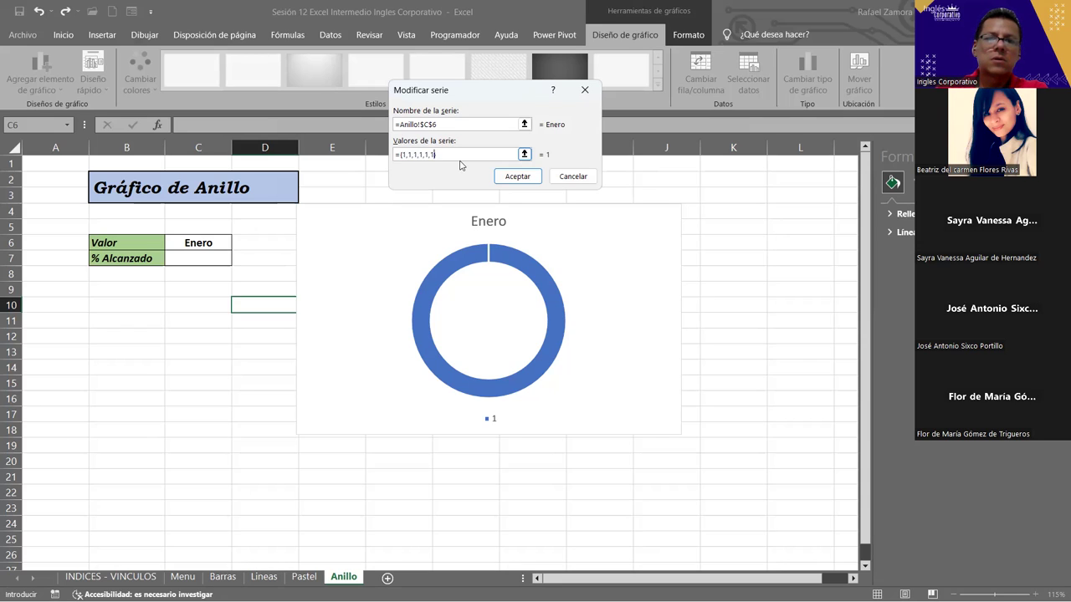
text(,1,1)
text(,1,1,1,1,1,1,1,1)
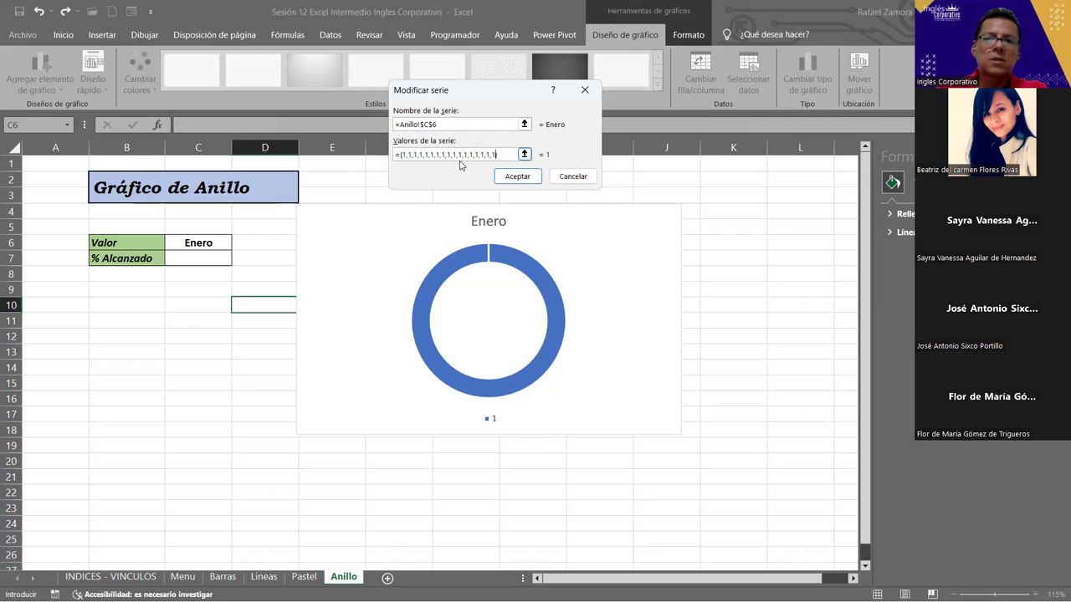
text(,1,1,1,1,1)
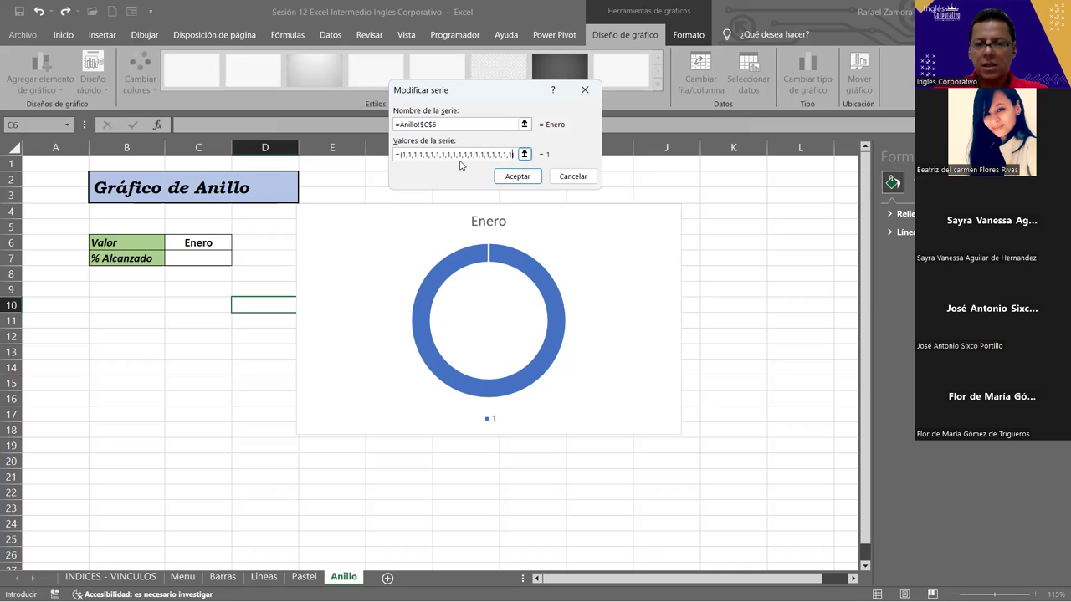
click(516, 177)
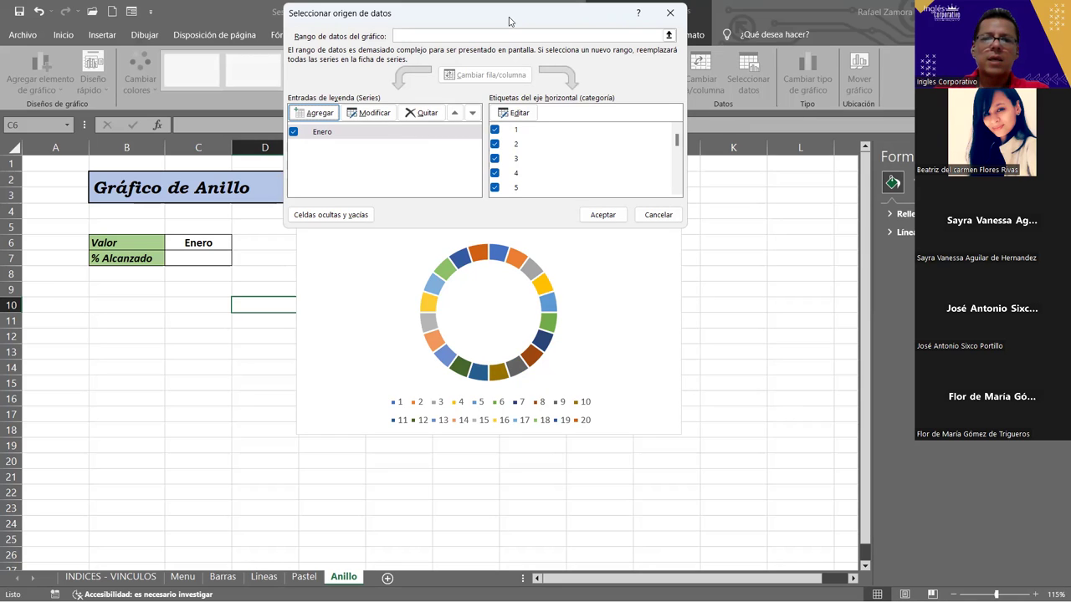
drag(509, 21, 508, 23)
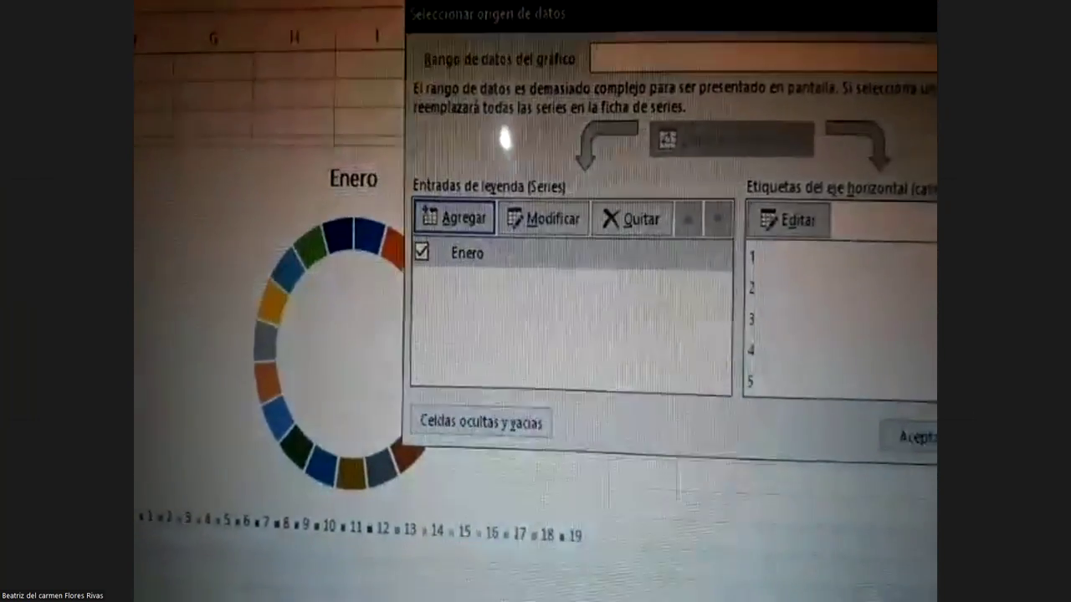
Reopen the Enero series values, confirm them again, and dismiss the resulting formula error
scroll(837, 334, down, 2)
scroll(836, 335, down, 1)
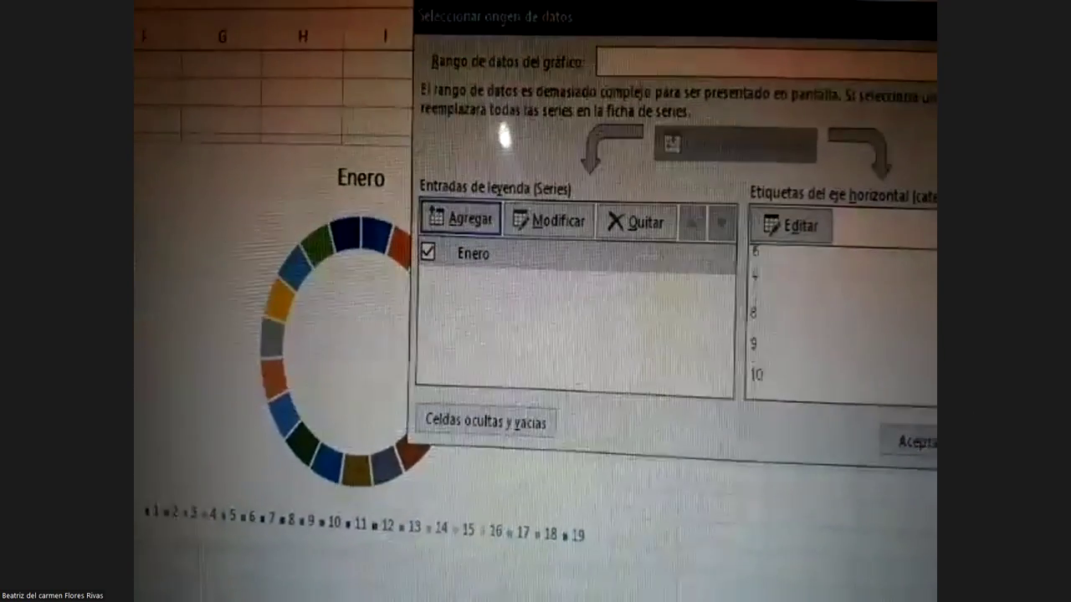
scroll(836, 317, down, 2)
scroll(836, 318, down, 2)
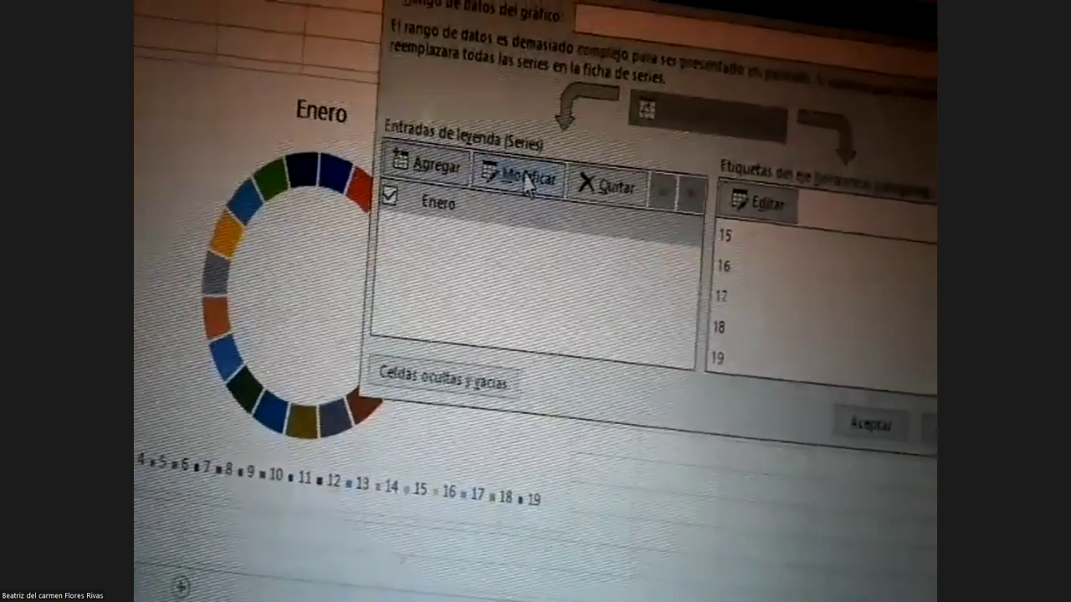
click(526, 182)
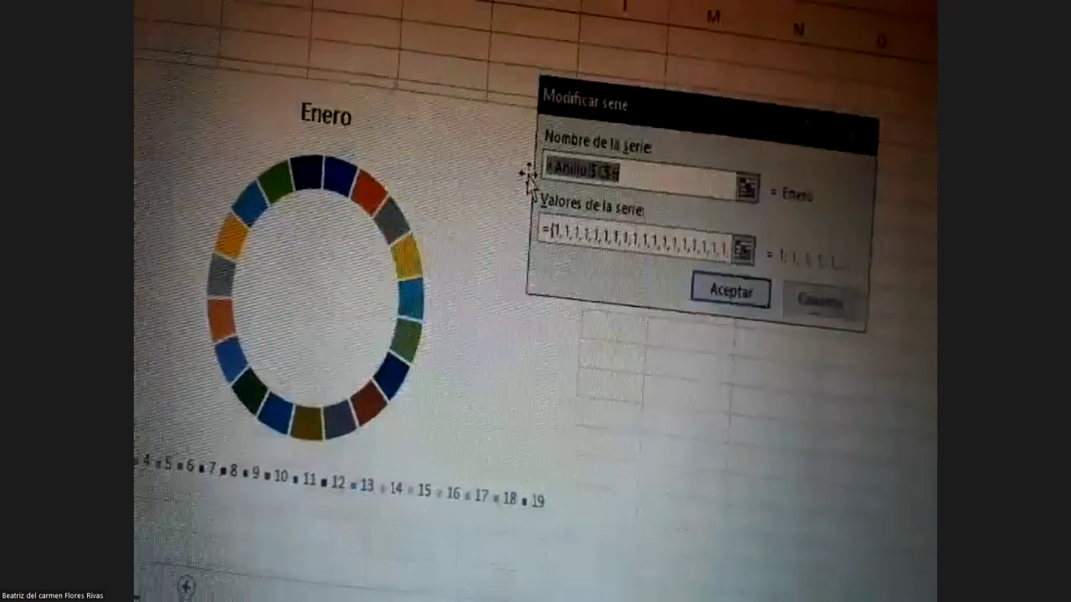
click(726, 230)
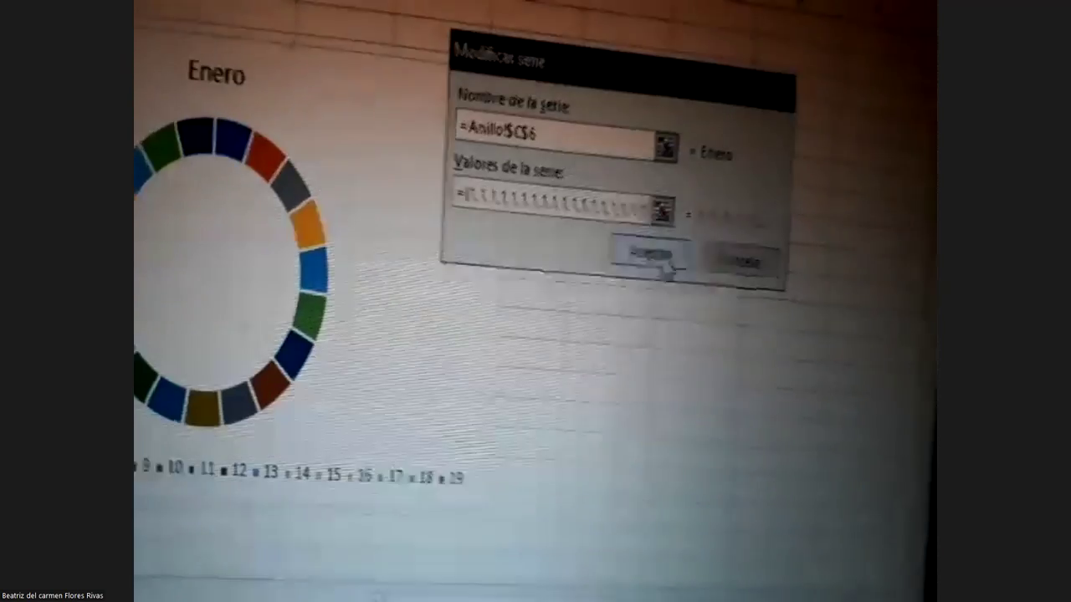
click(711, 203)
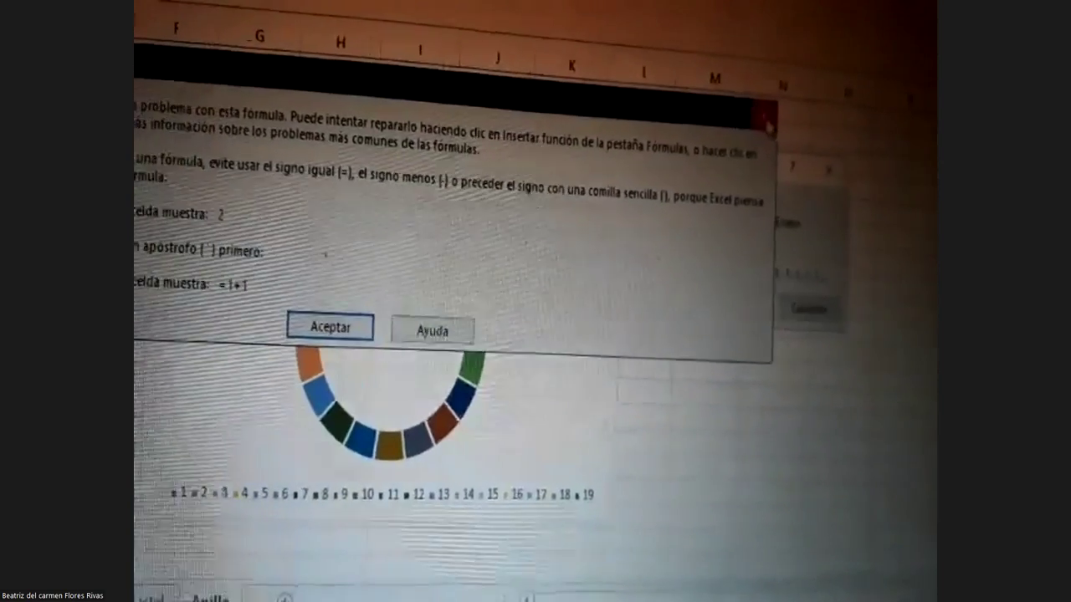
key(Return)
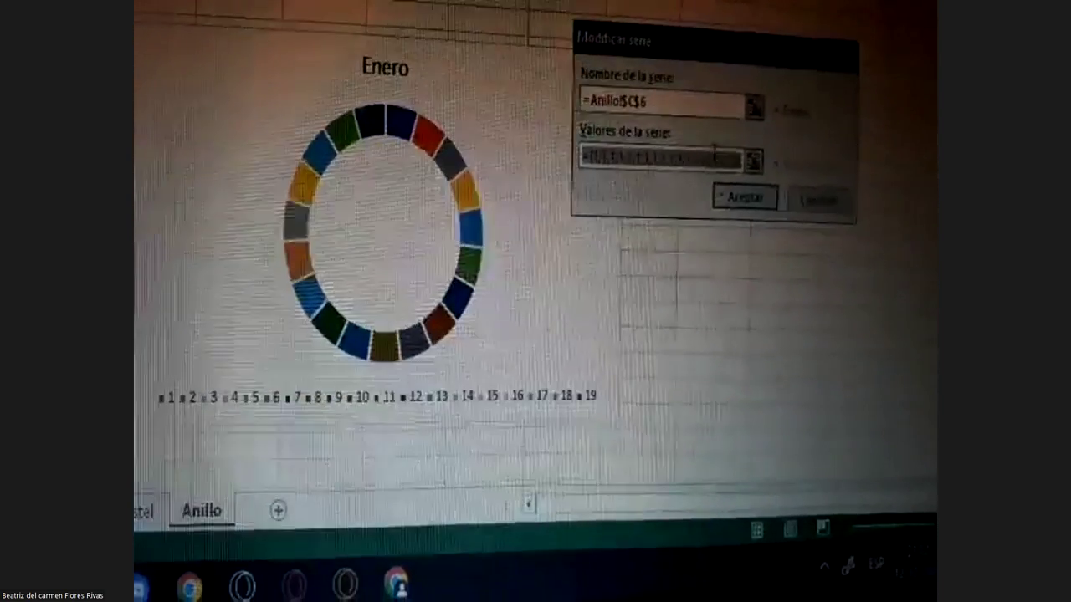
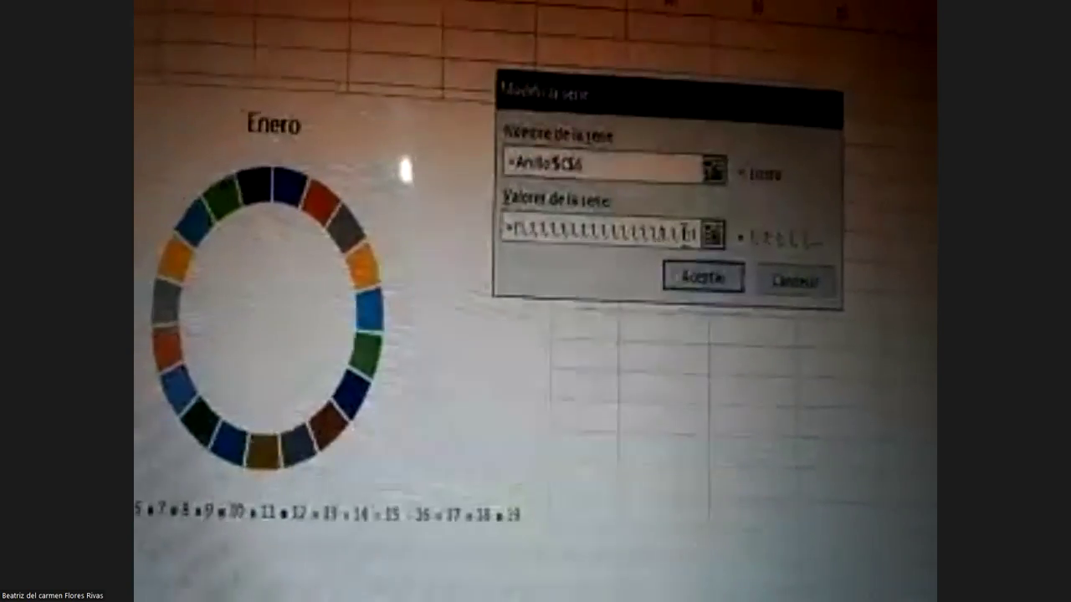
Clear the formula error and confirm the Enero series name and its twenty equal slice values
click(705, 278)
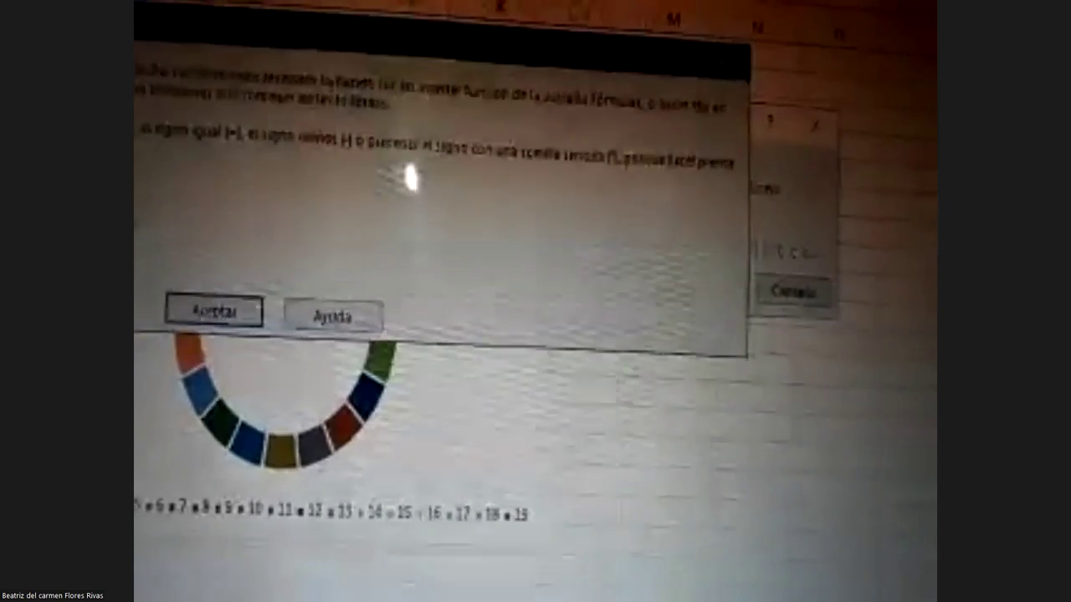
key(Return)
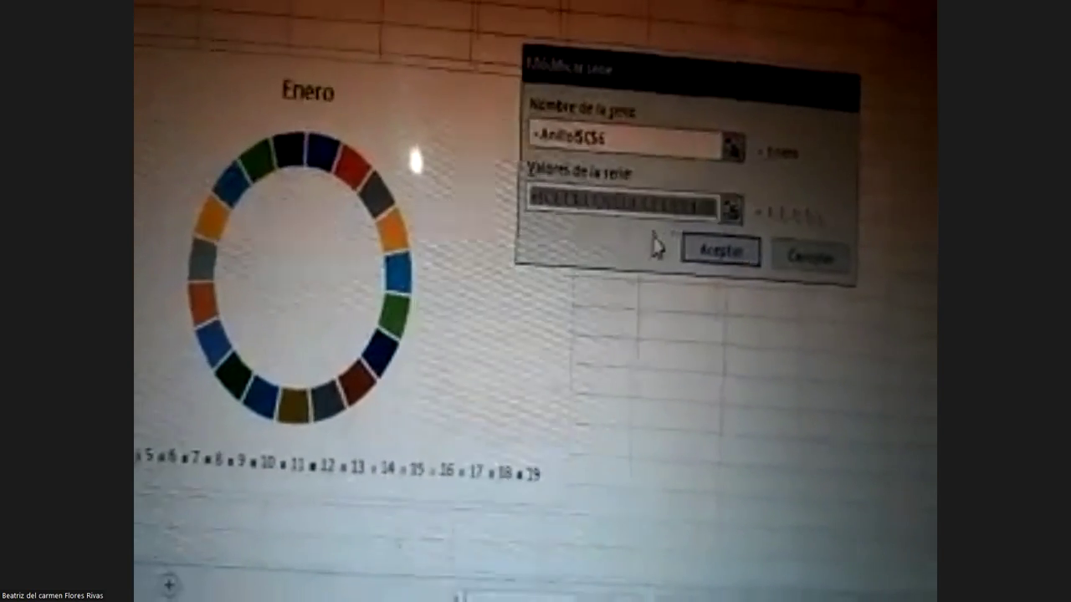
click(648, 202)
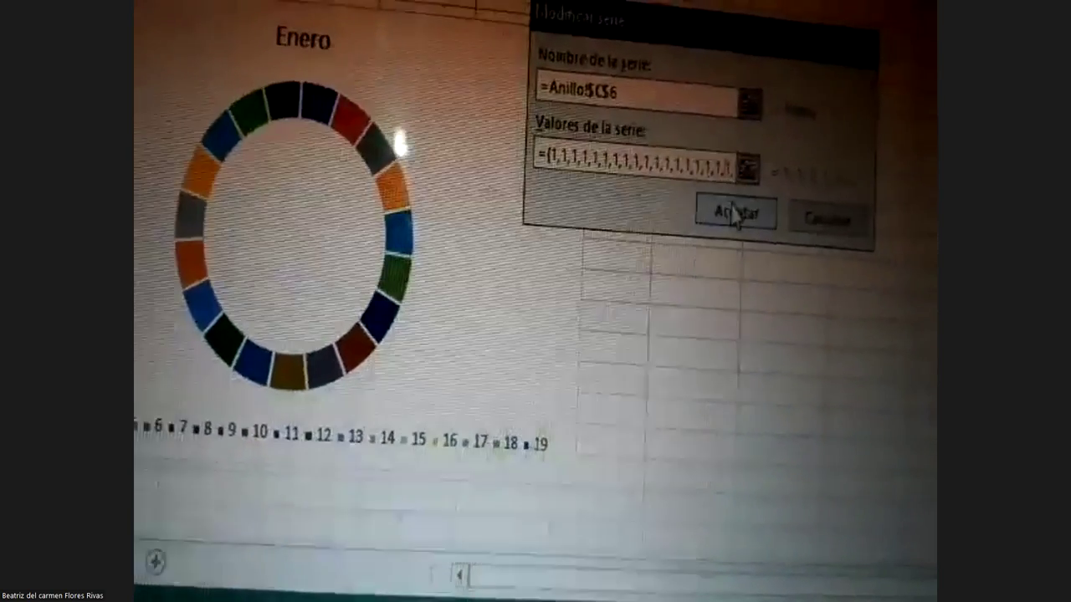
click(735, 213)
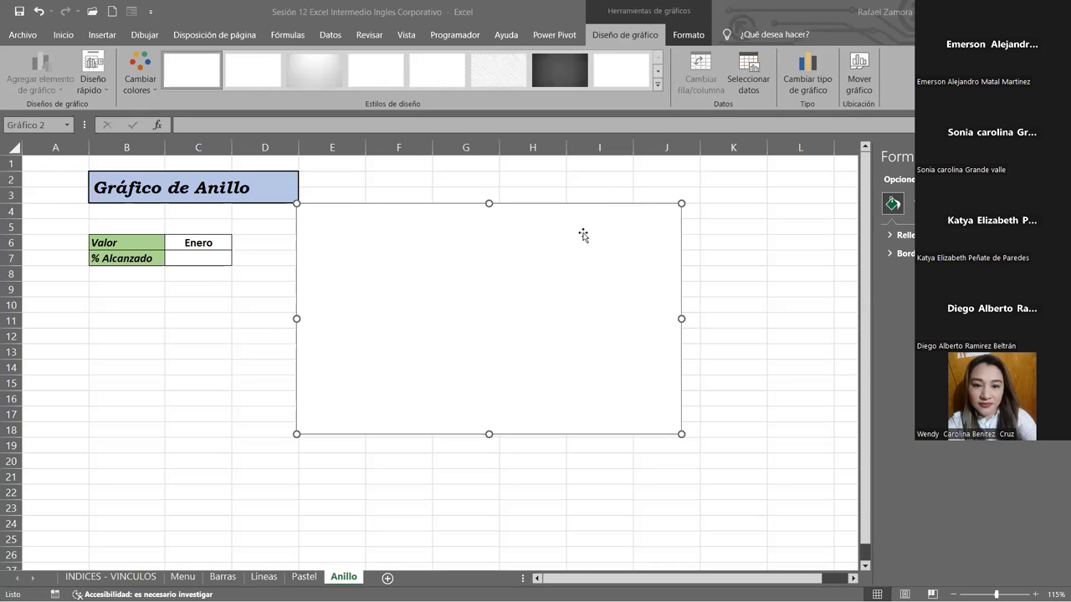
Add a series named =Anillo!$C$6 with values {1,1,…} to the doughnut chart's data source
right_click(583, 233)
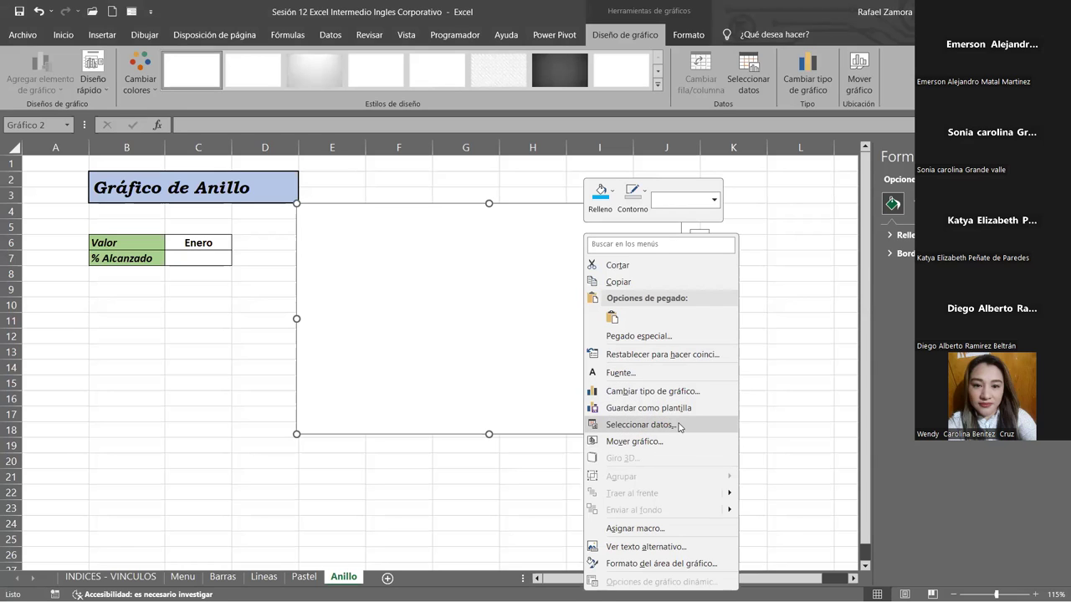
key(Return)
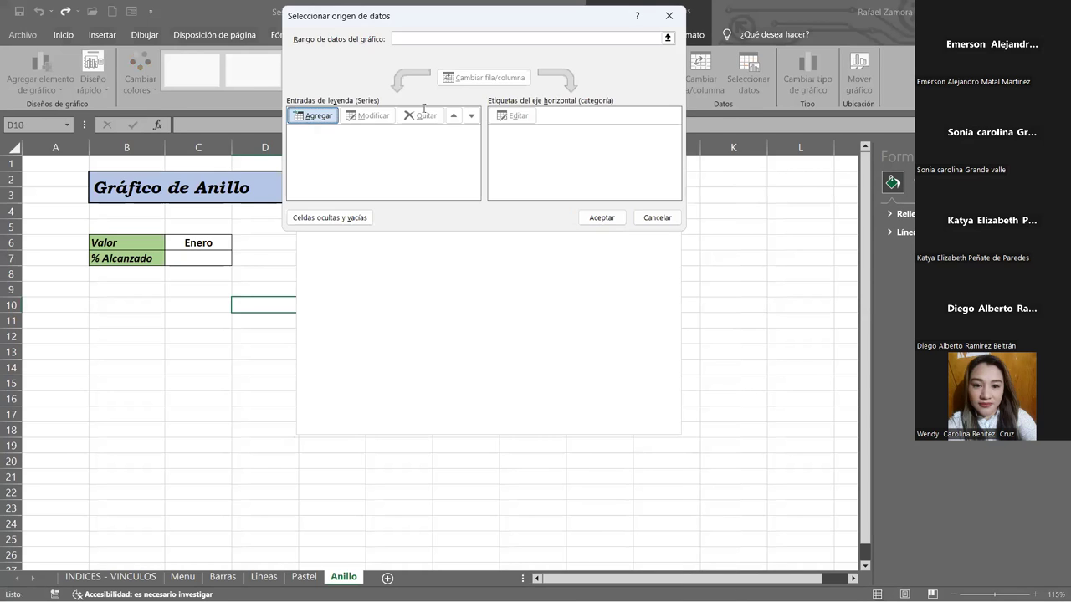
key(Return)
click(198, 243)
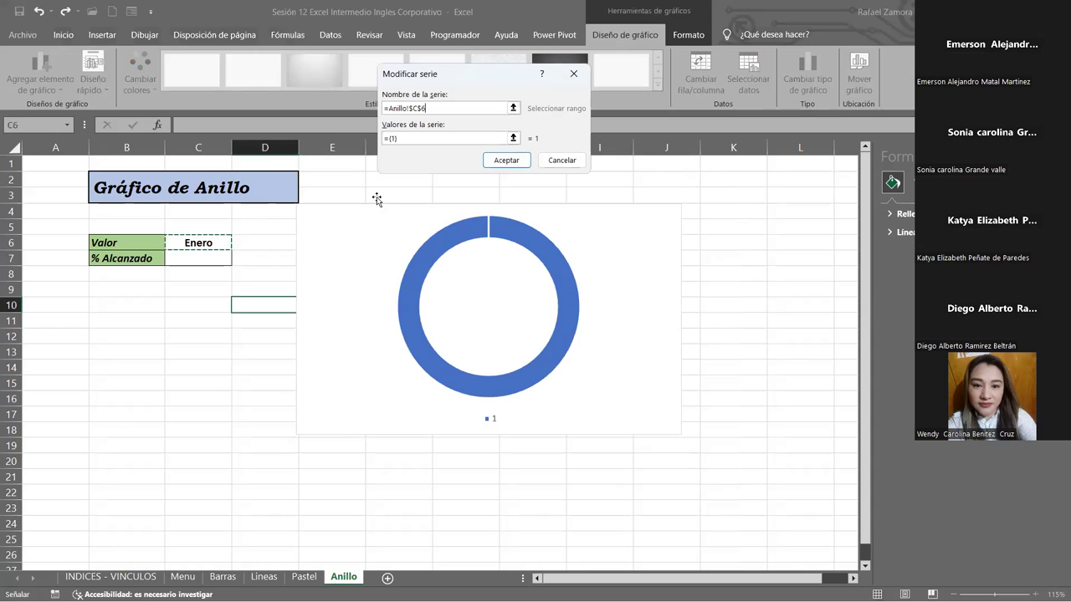
click(392, 138)
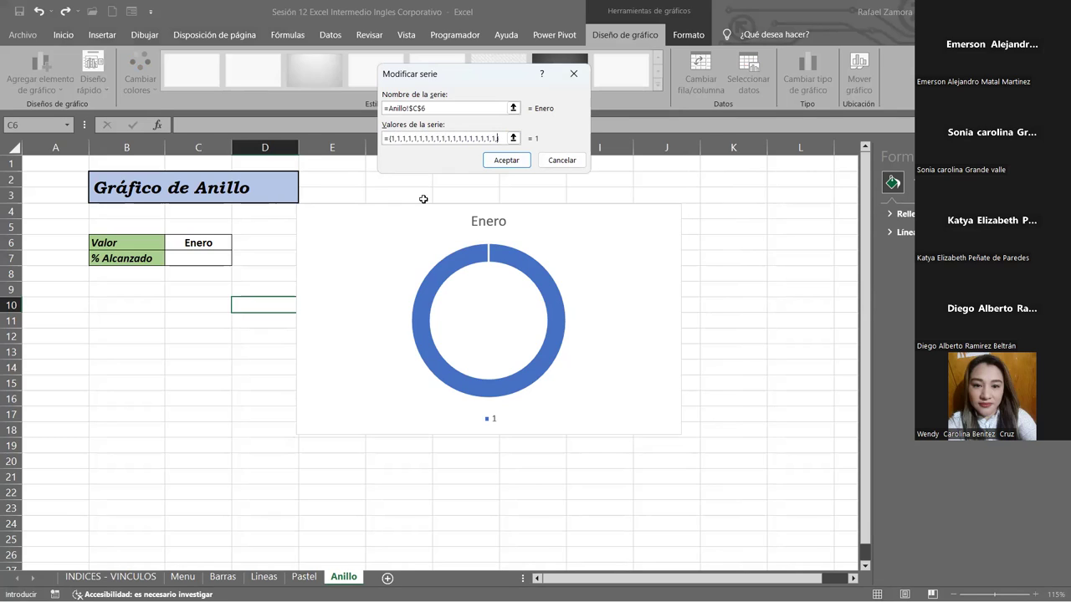
click(520, 161)
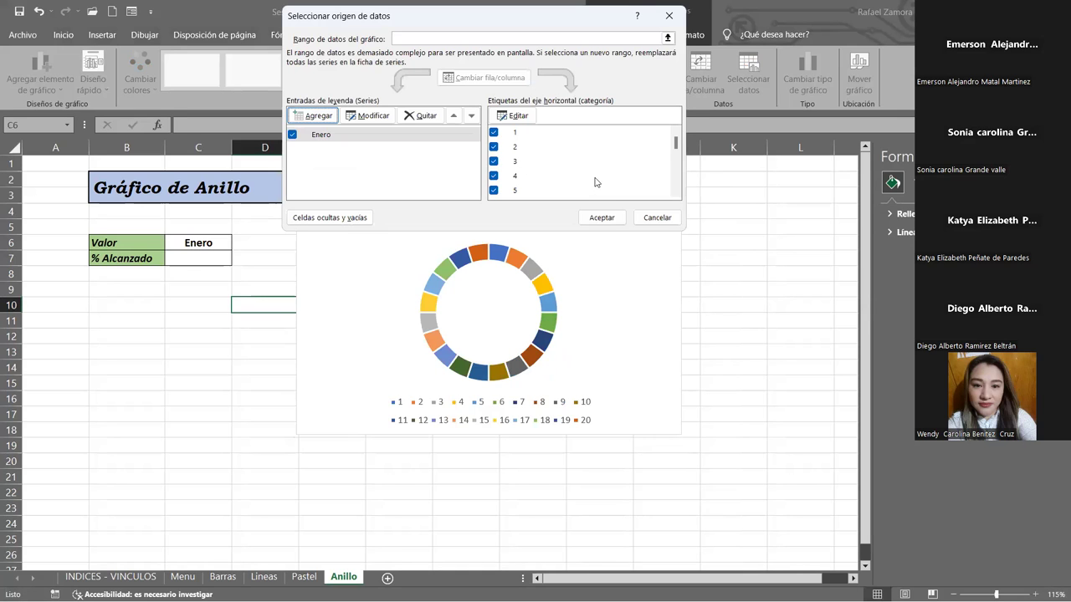
click(611, 223)
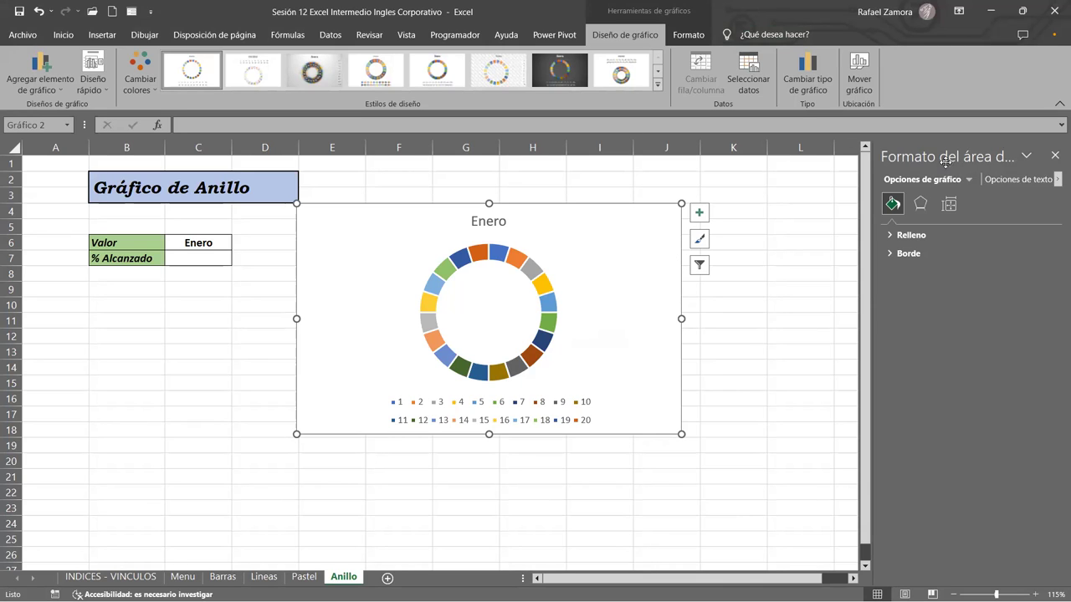
click(1055, 156)
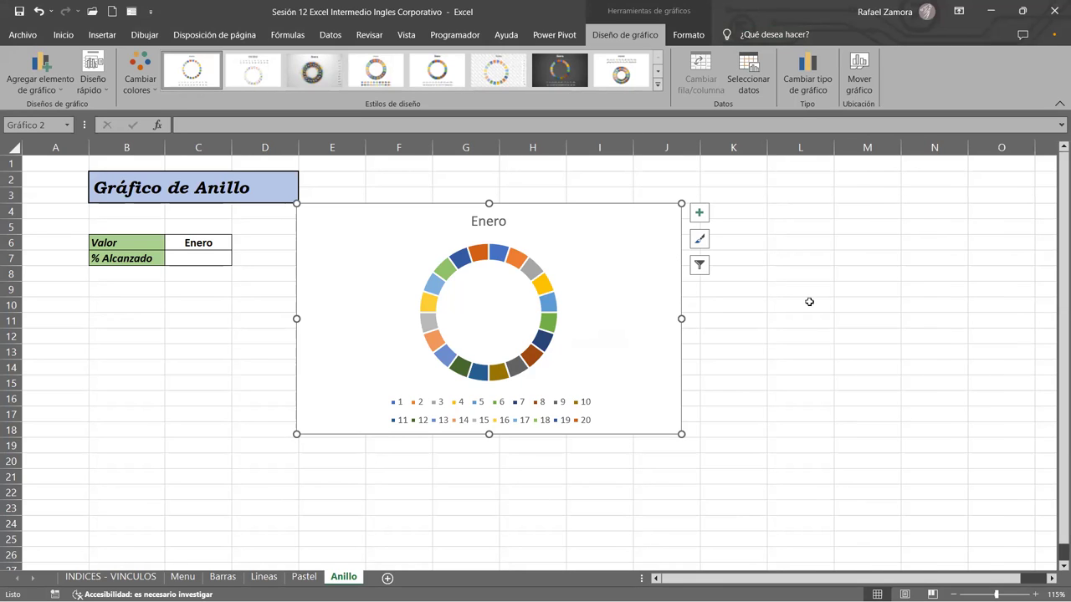
double_click(616, 206)
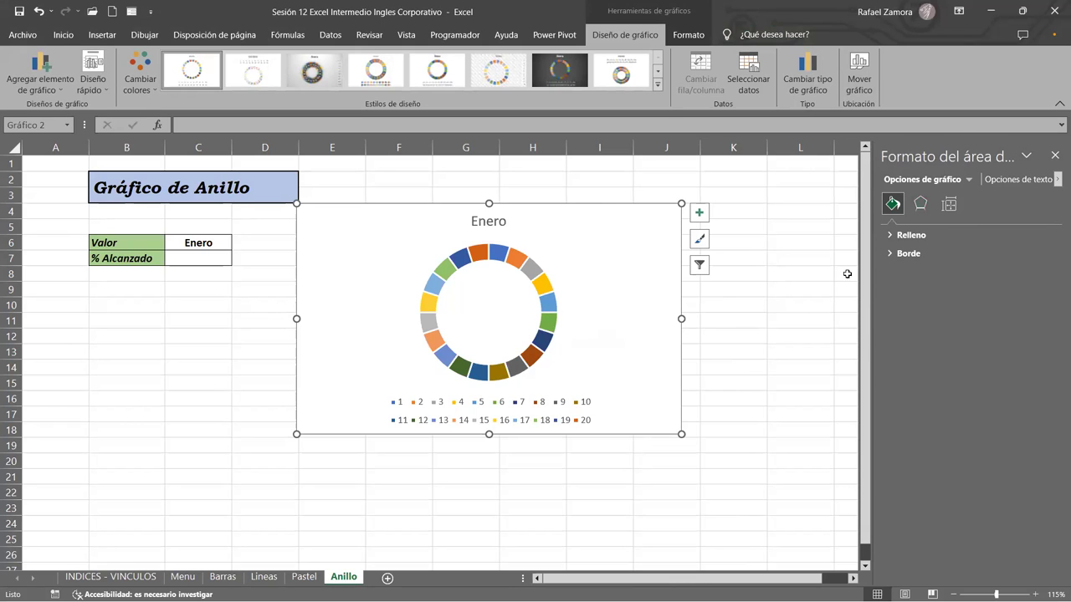
click(890, 237)
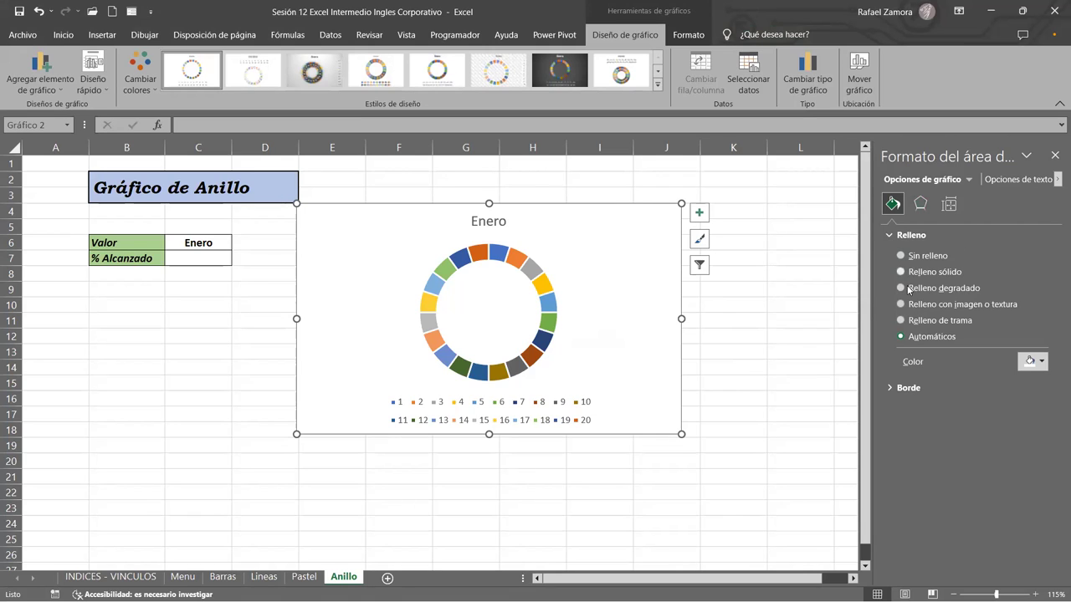
click(902, 272)
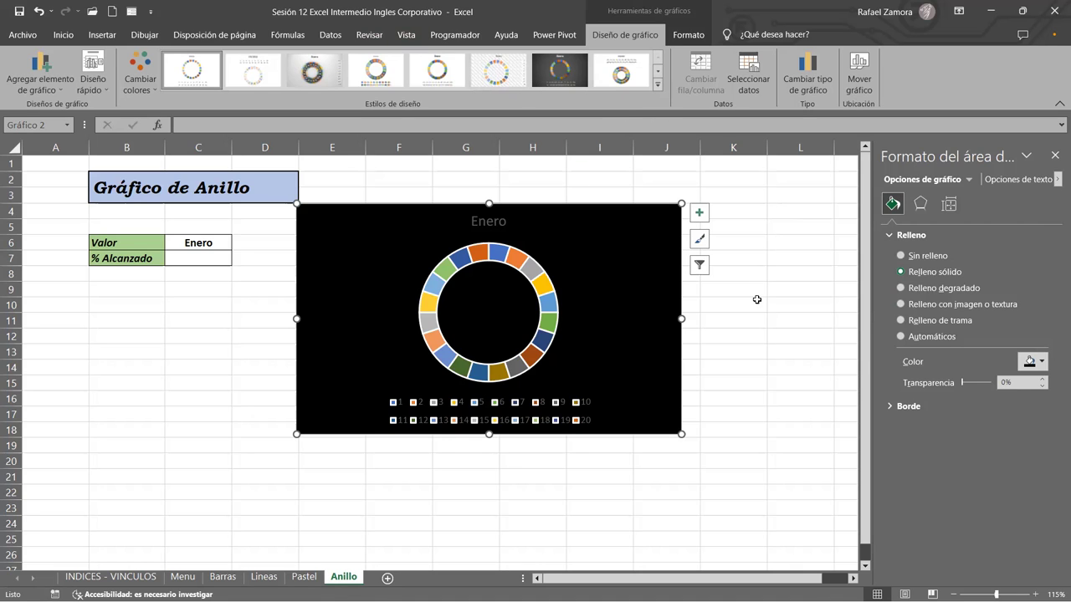
key(ctrl+z)
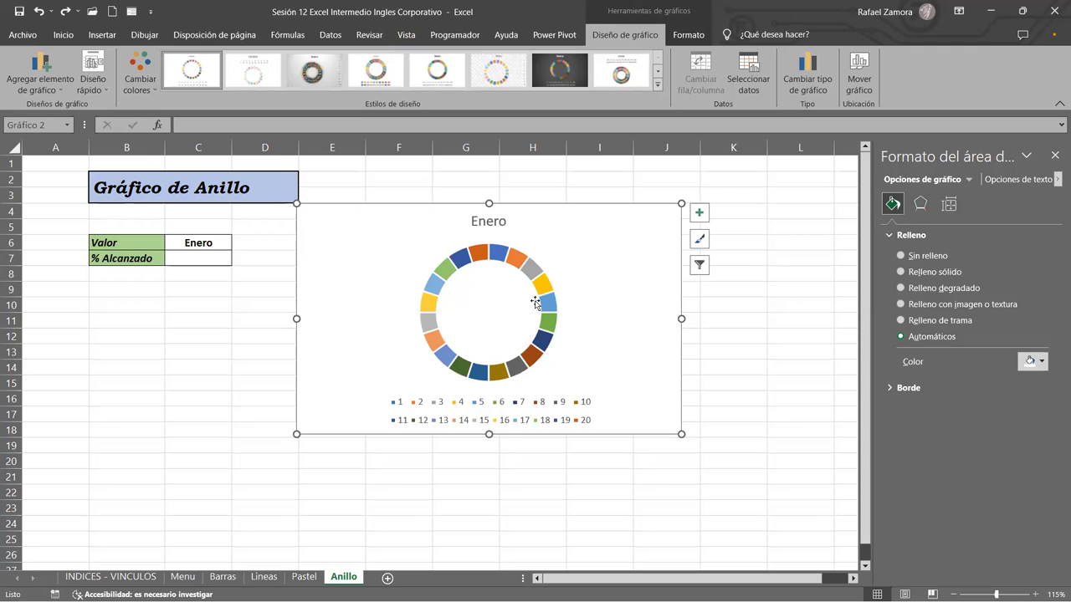
Give the ring's data series a solid green fill in Formato de serie de datos
click(553, 287)
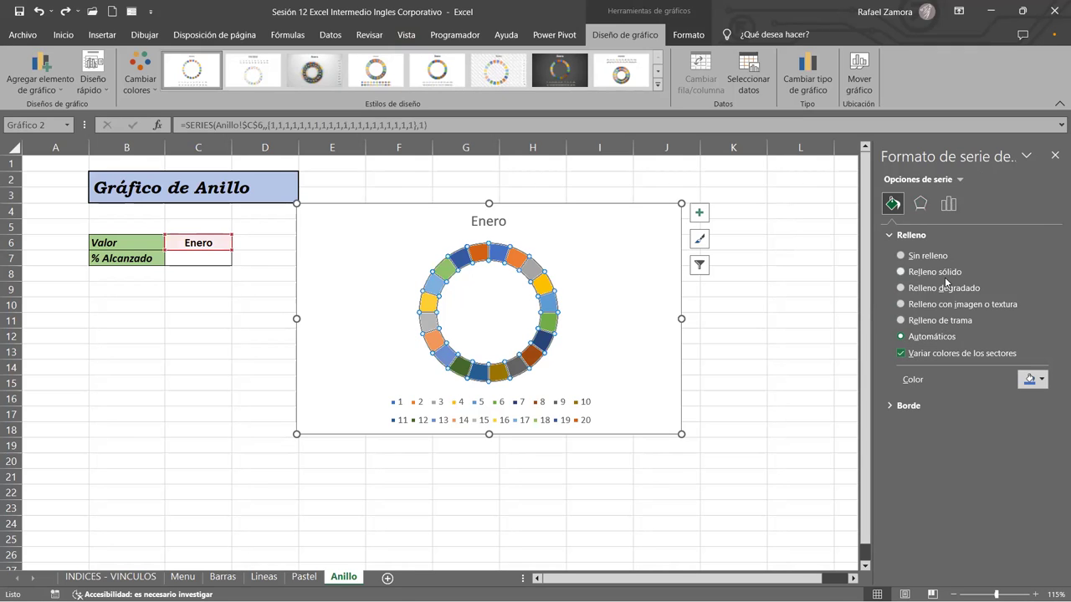
click(901, 272)
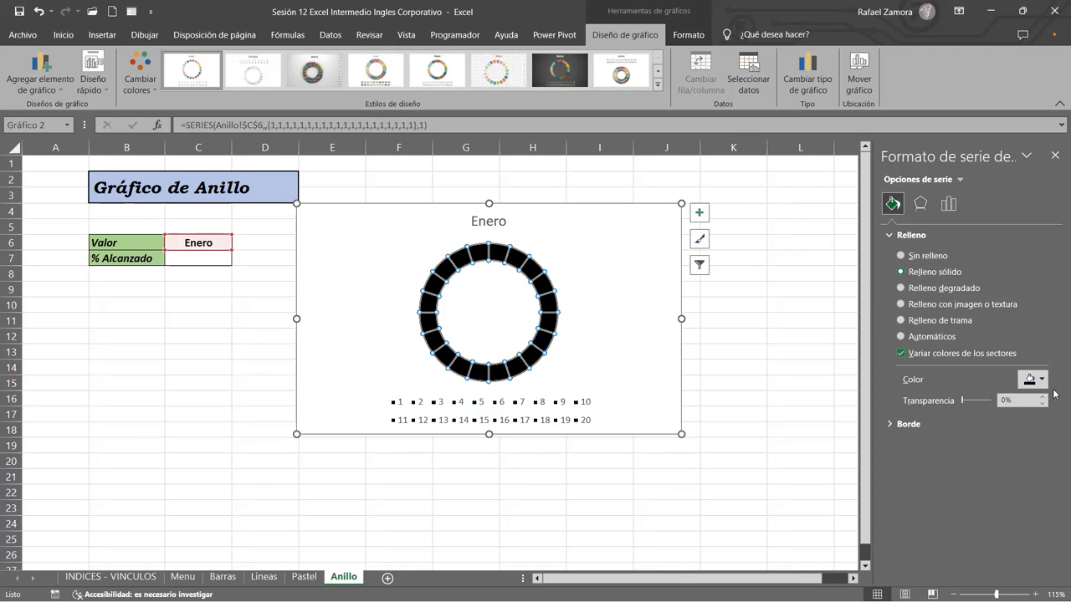
click(1015, 382)
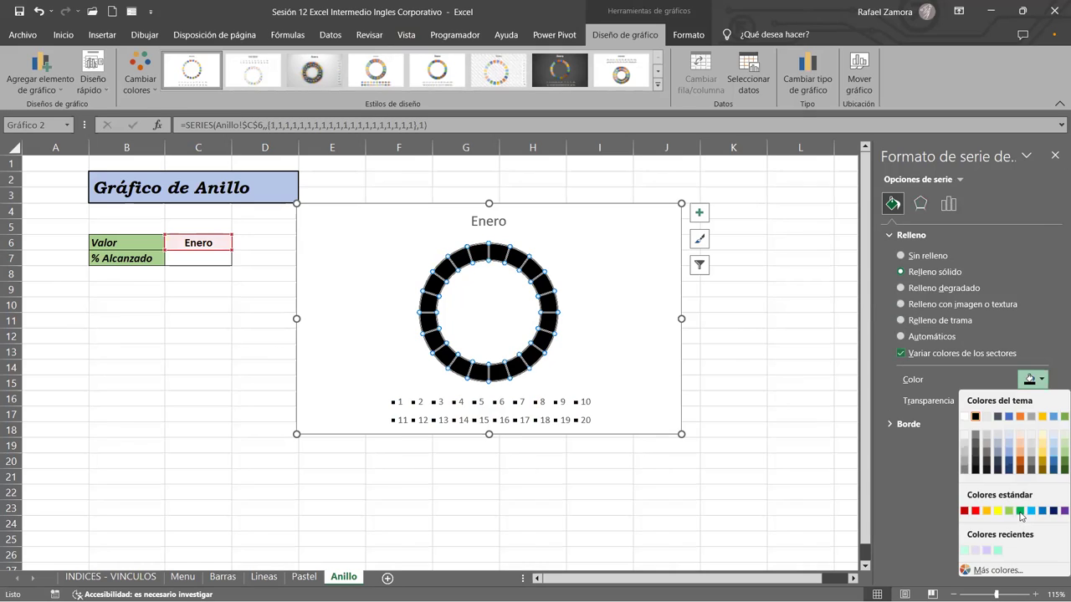
click(1020, 511)
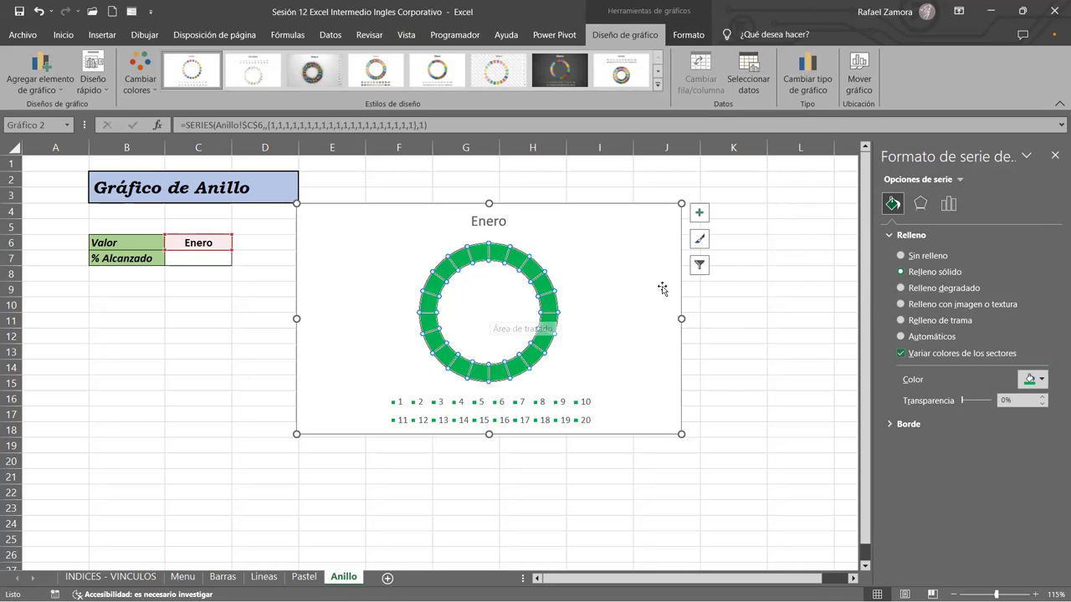
click(646, 217)
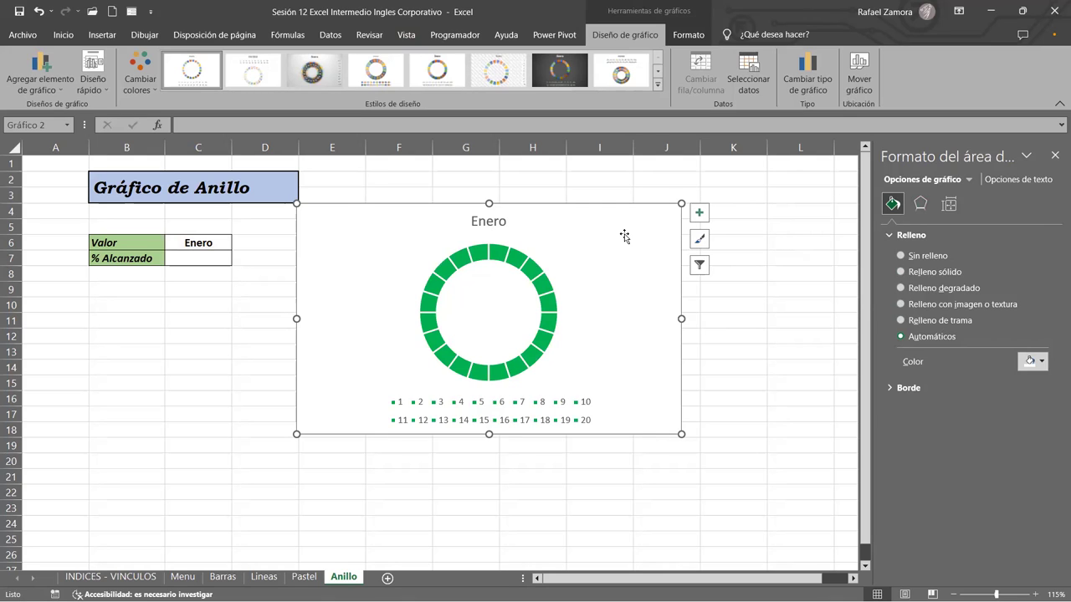
click(523, 270)
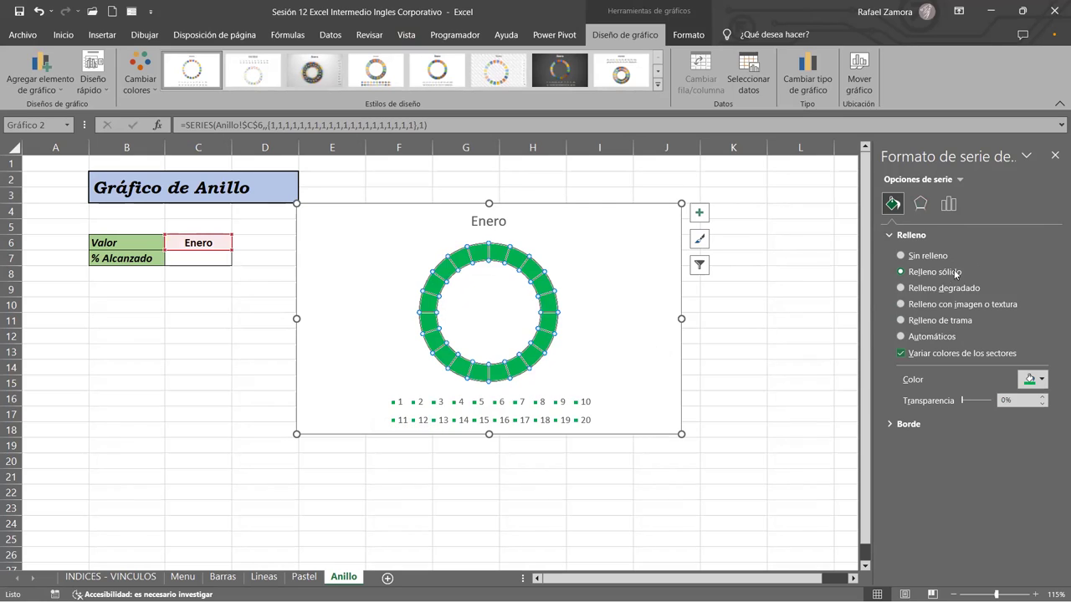
click(1042, 381)
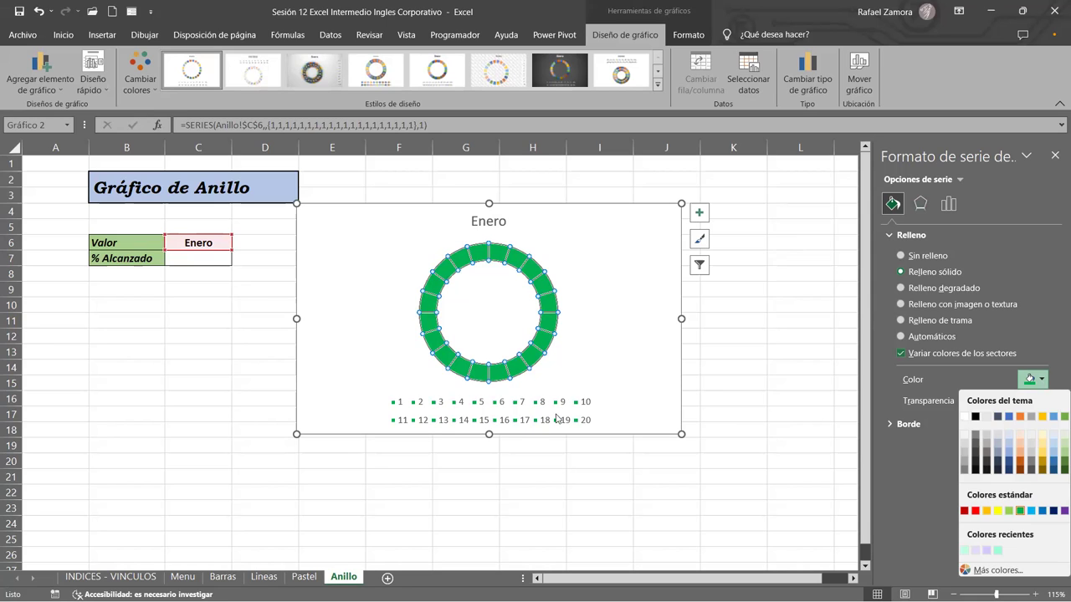
Uncheck Leyenda and set Tamaño del agujero del anillo to 45% in Opciones de serie
click(701, 213)
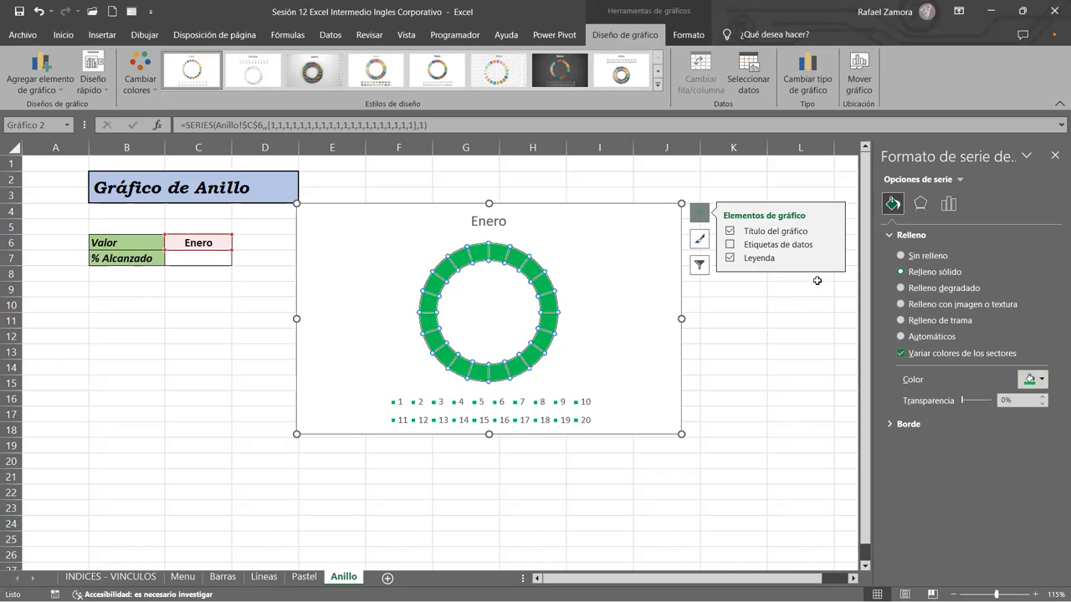
click(728, 258)
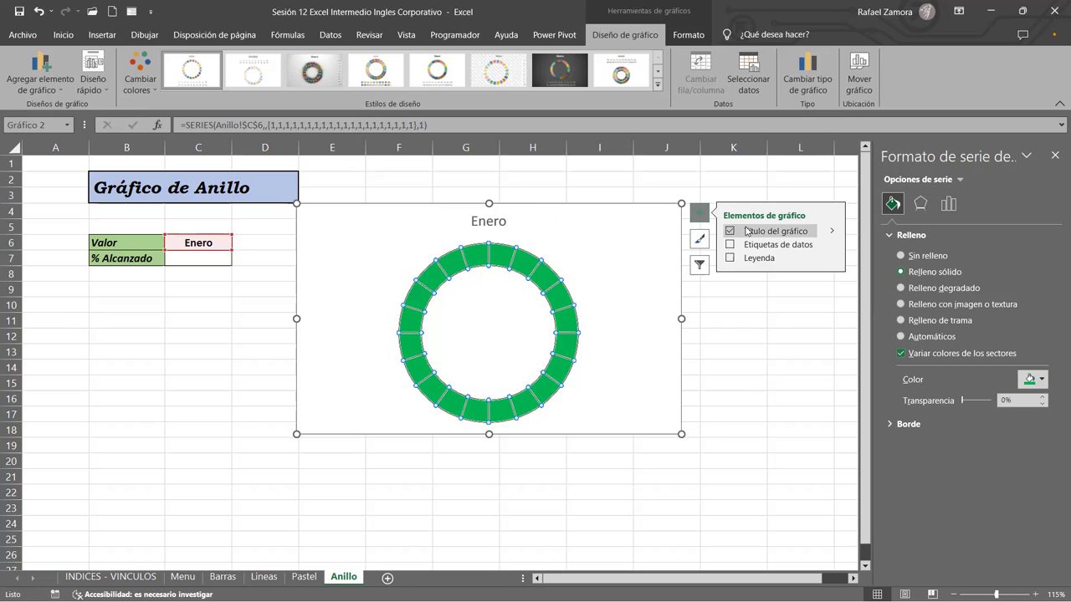
click(940, 206)
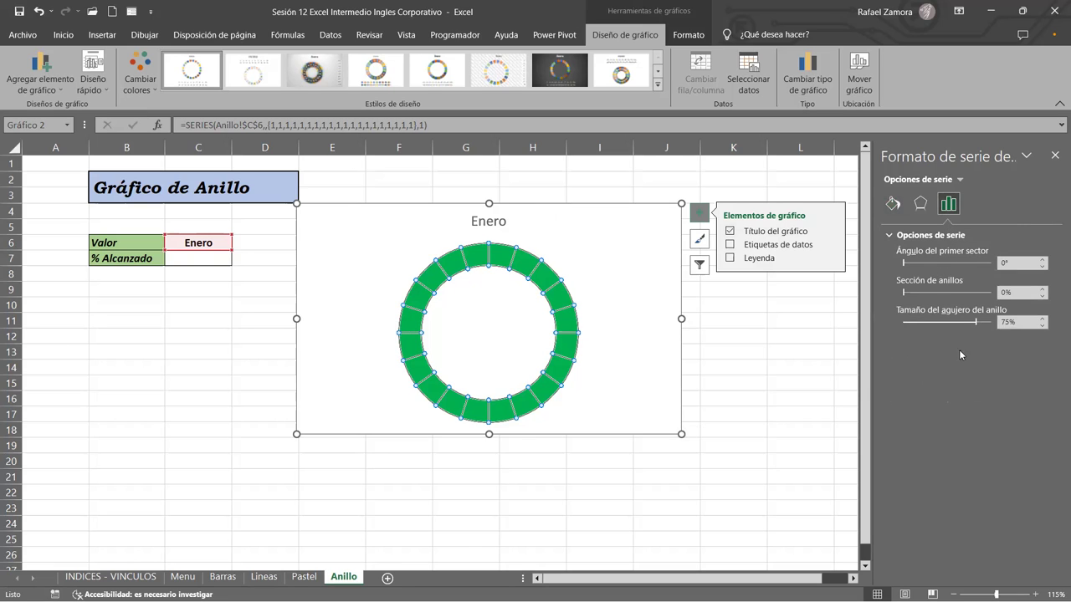
click(1008, 323)
text(45)
key(Return)
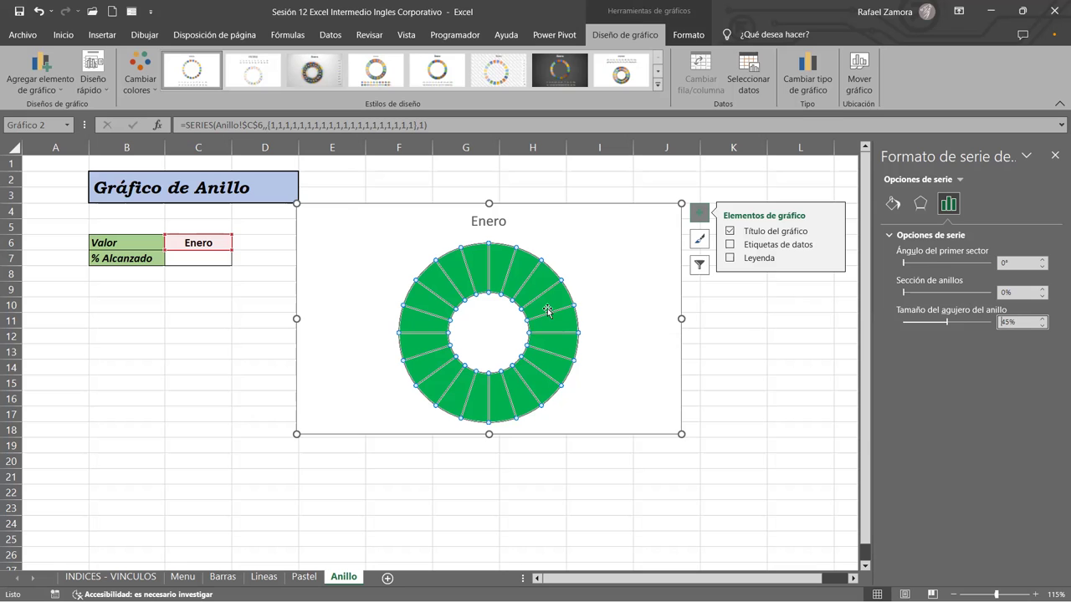
click(741, 348)
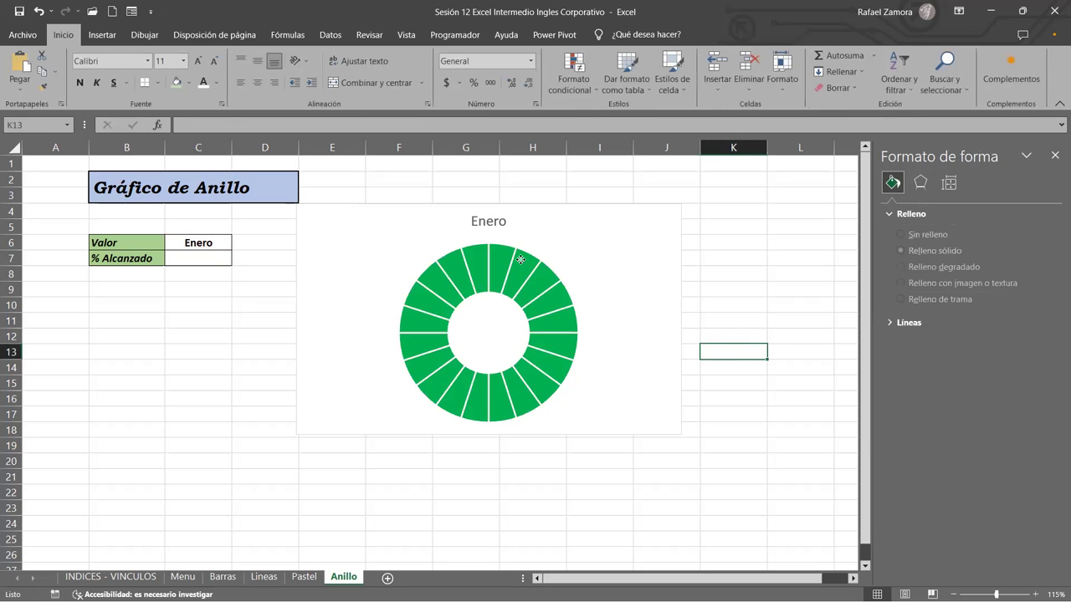
Set the chart area's shape fill to No Fill
click(805, 366)
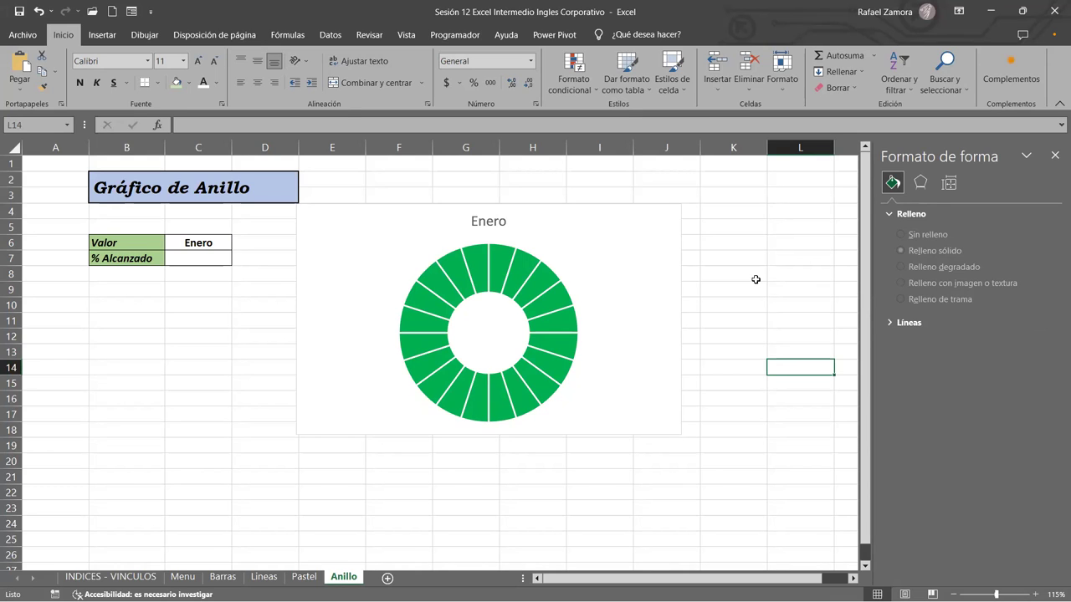
click(615, 230)
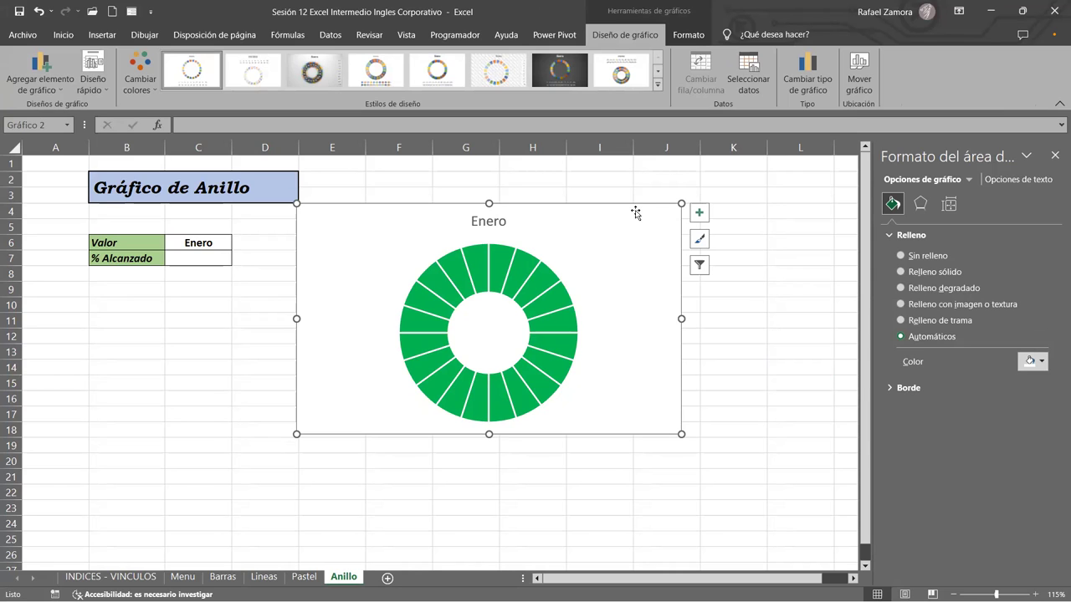
click(693, 38)
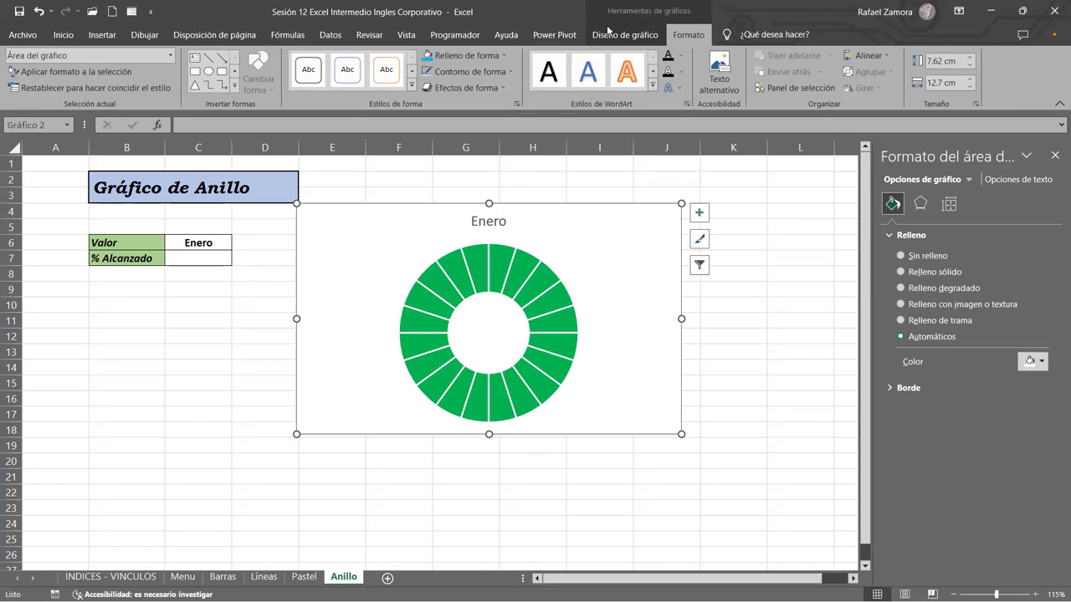
click(504, 56)
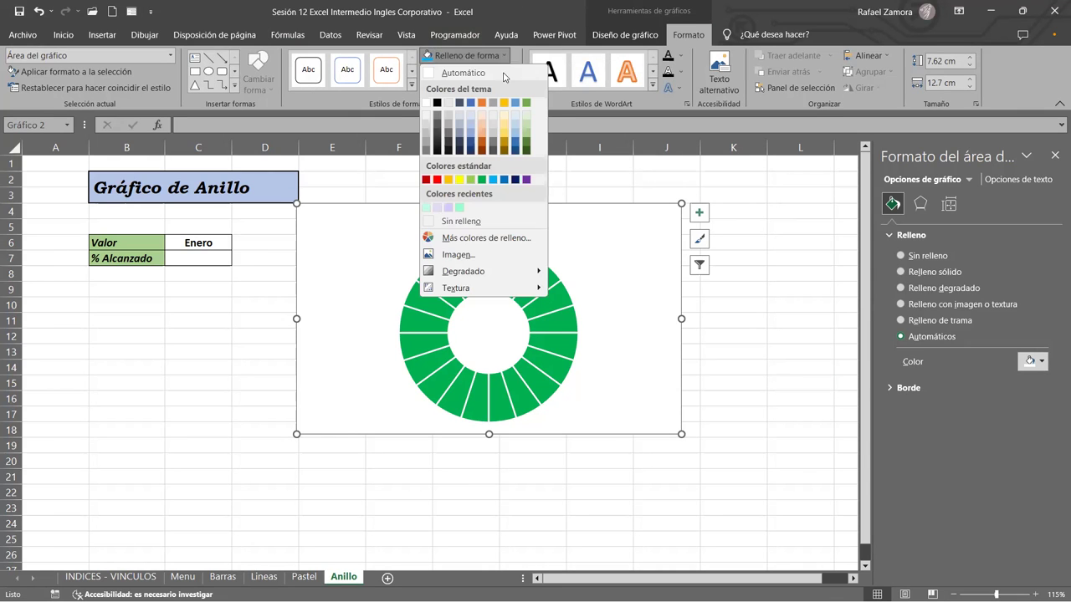
click(497, 222)
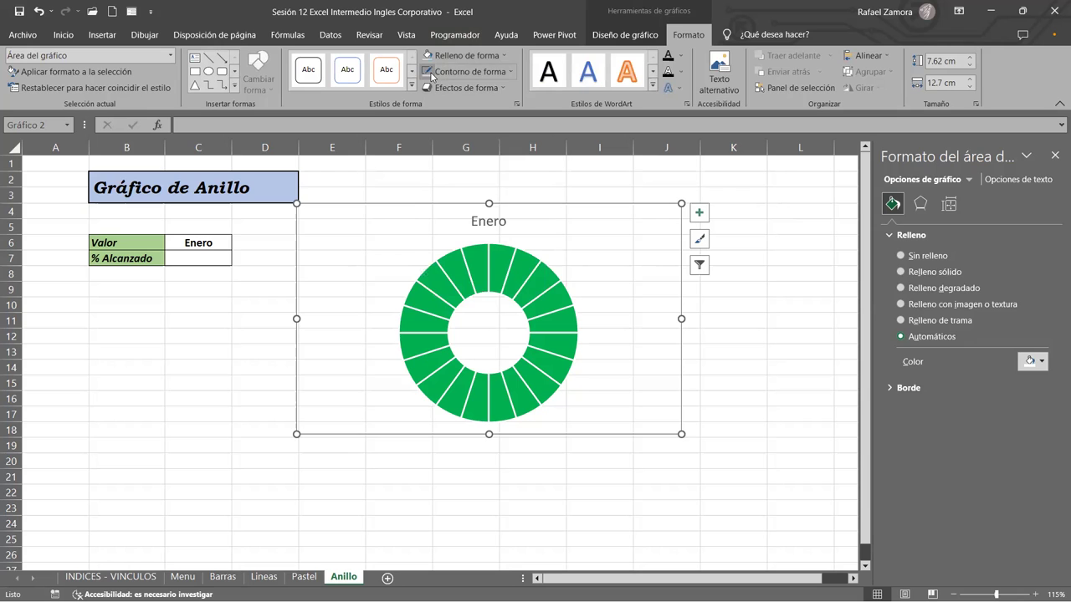
click(772, 368)
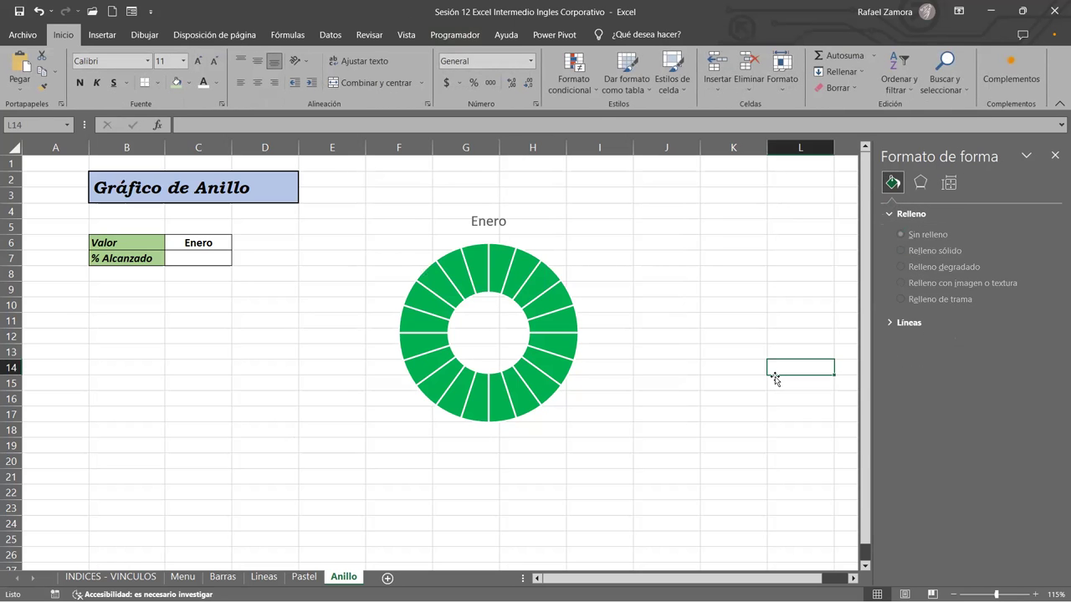
Drag the doughnut chart up and to the left on the sheet
click(611, 270)
mouse_move(647, 239)
mouse_down()
mouse_move(563, 203)
mouse_move(552, 238)
mouse_up()
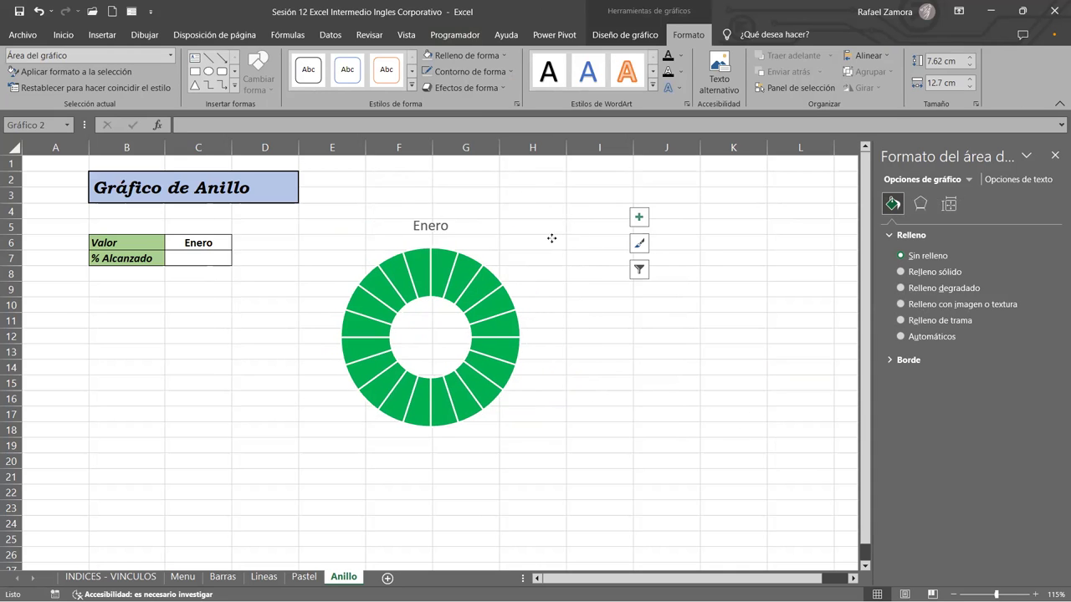
click(834, 295)
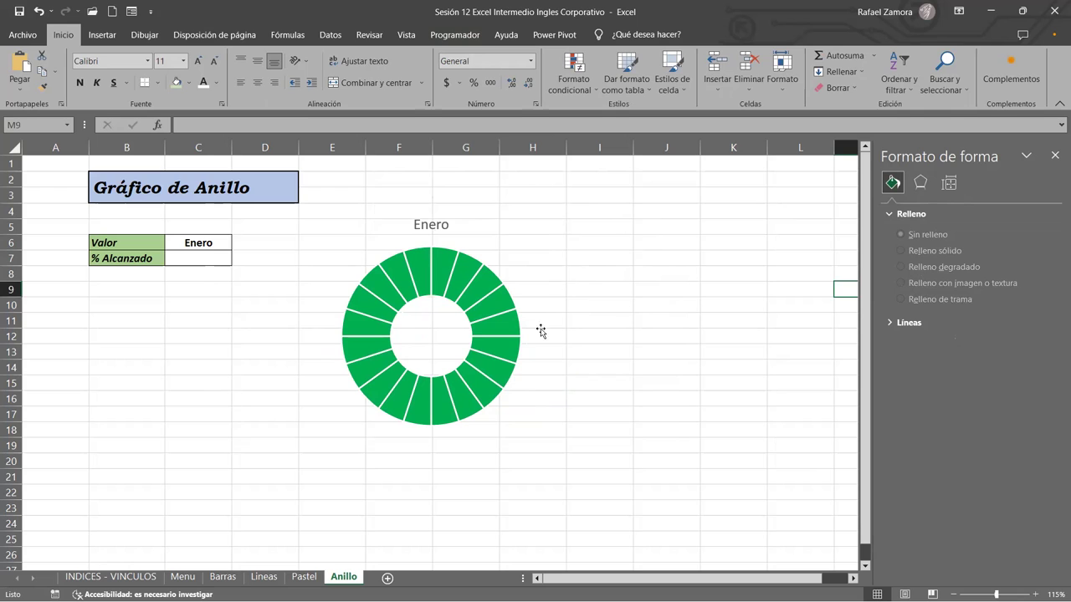
click(539, 255)
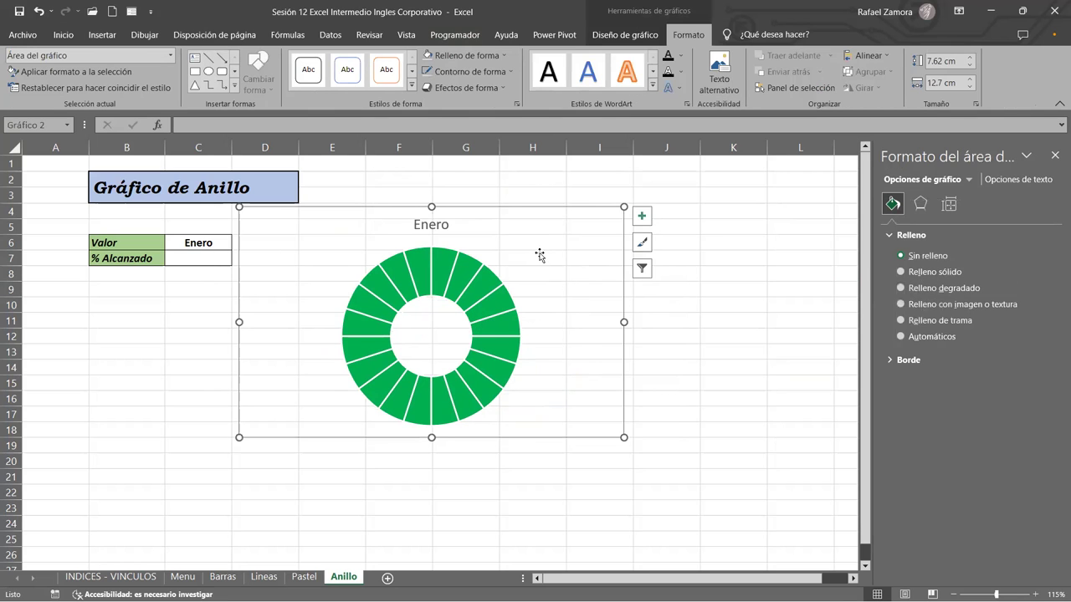
click(703, 393)
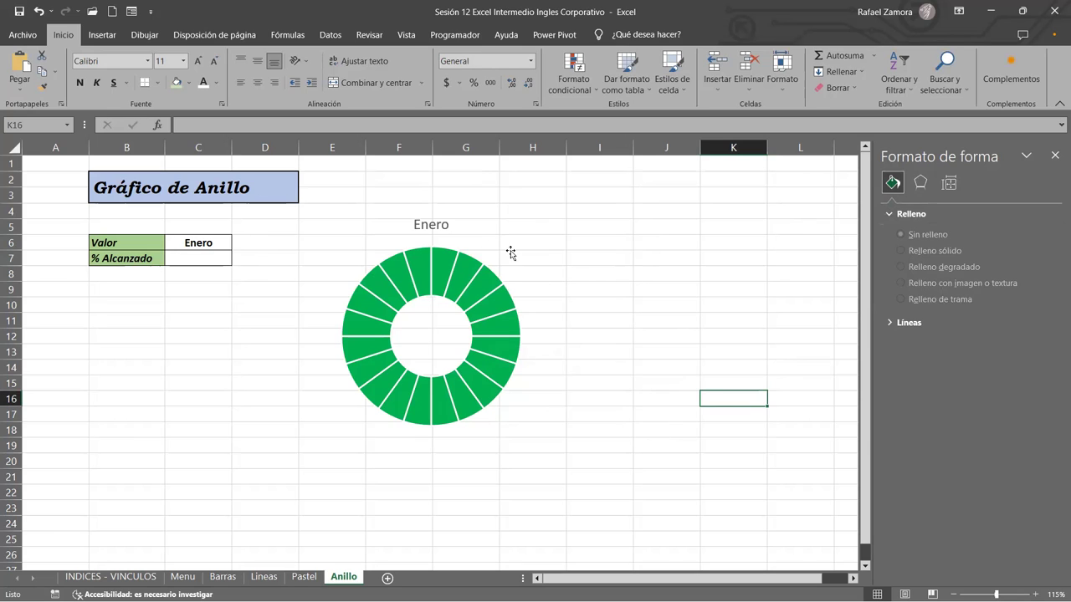
Apply Percent Style to the range L6:L25
click(189, 256)
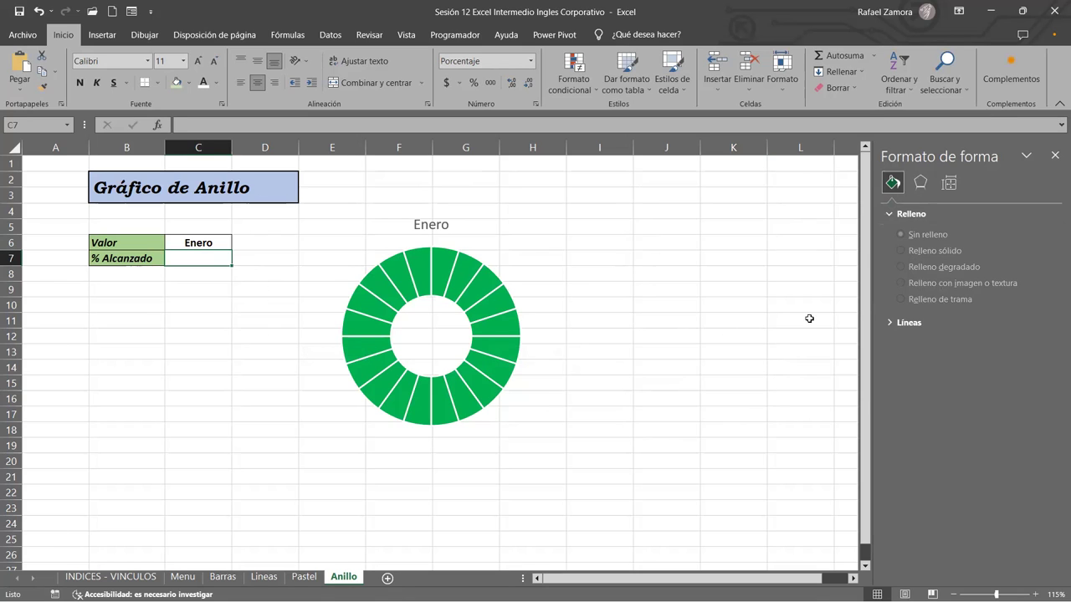
click(821, 245)
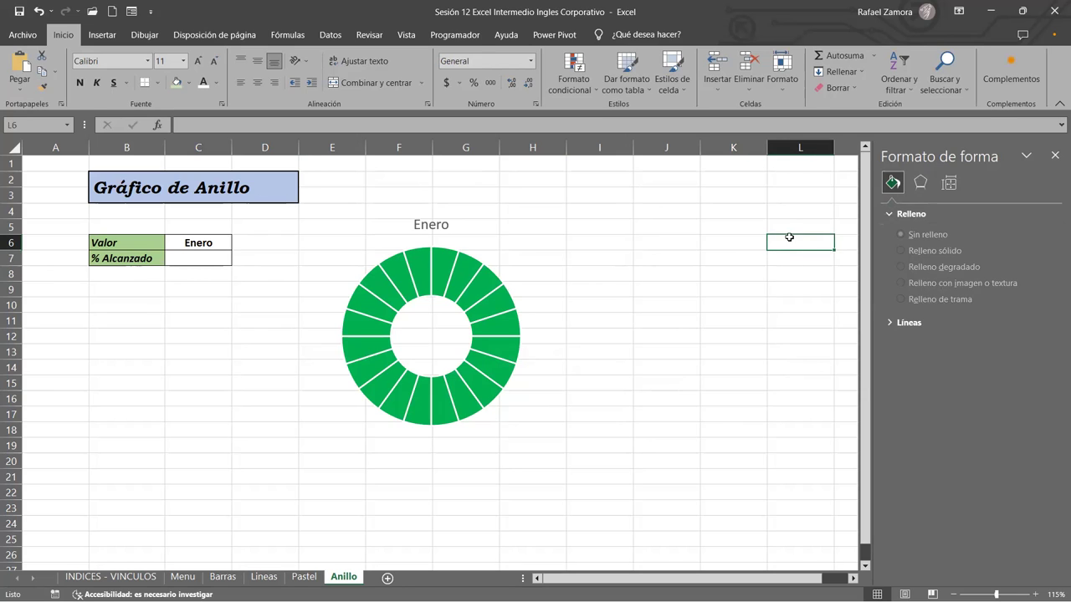
drag(789, 236, 799, 540)
click(474, 83)
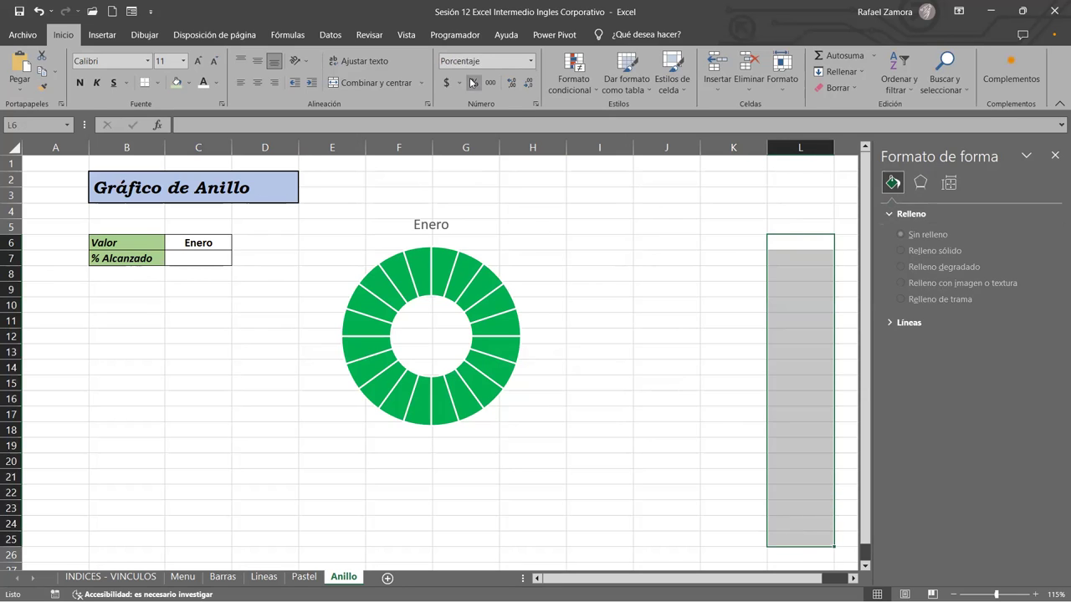
click(791, 241)
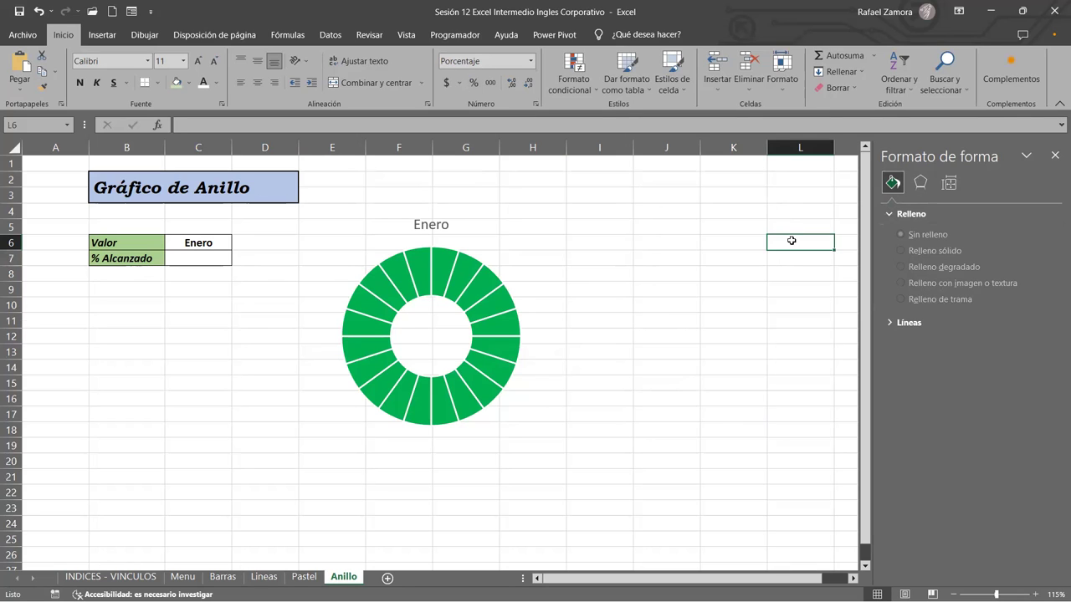
Enter 5% in L6 and 10% in L7, then fill the series down to 100% in L25
text(5)
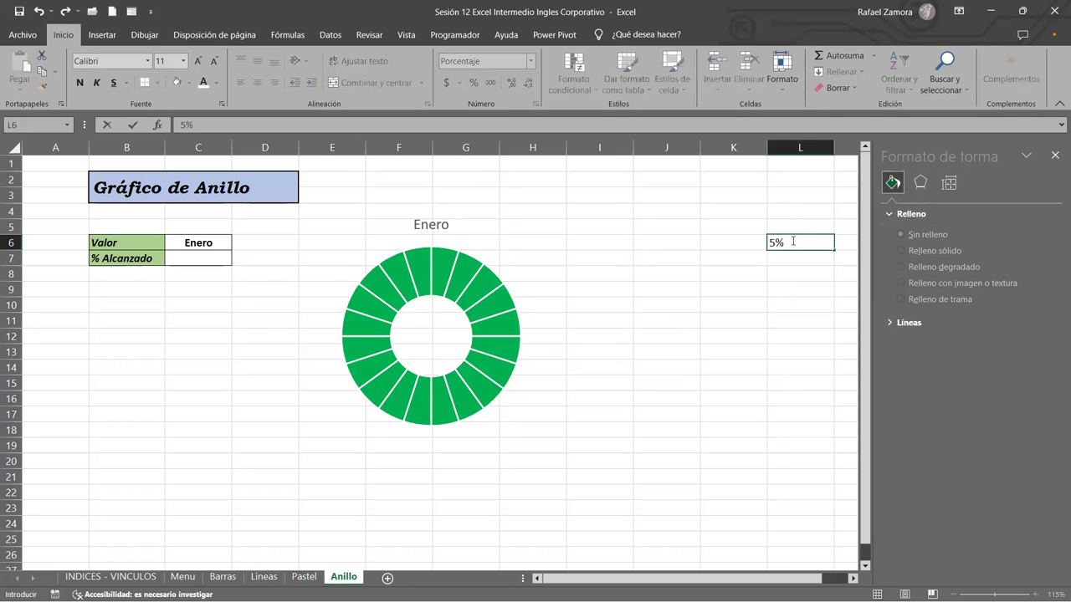
key(Return)
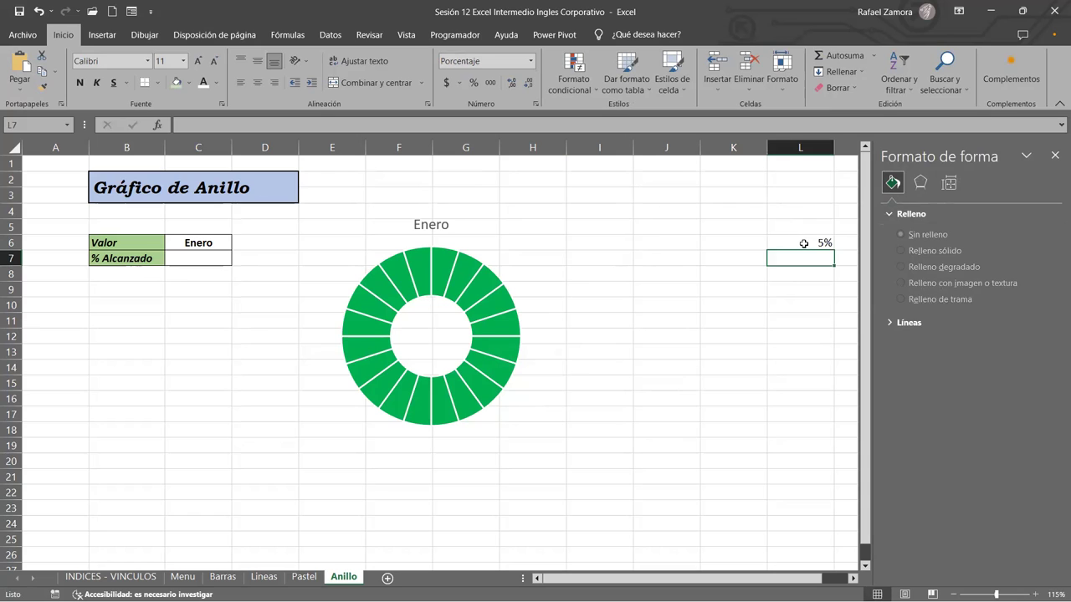
text(10)
key(Return)
drag(803, 243, 832, 327)
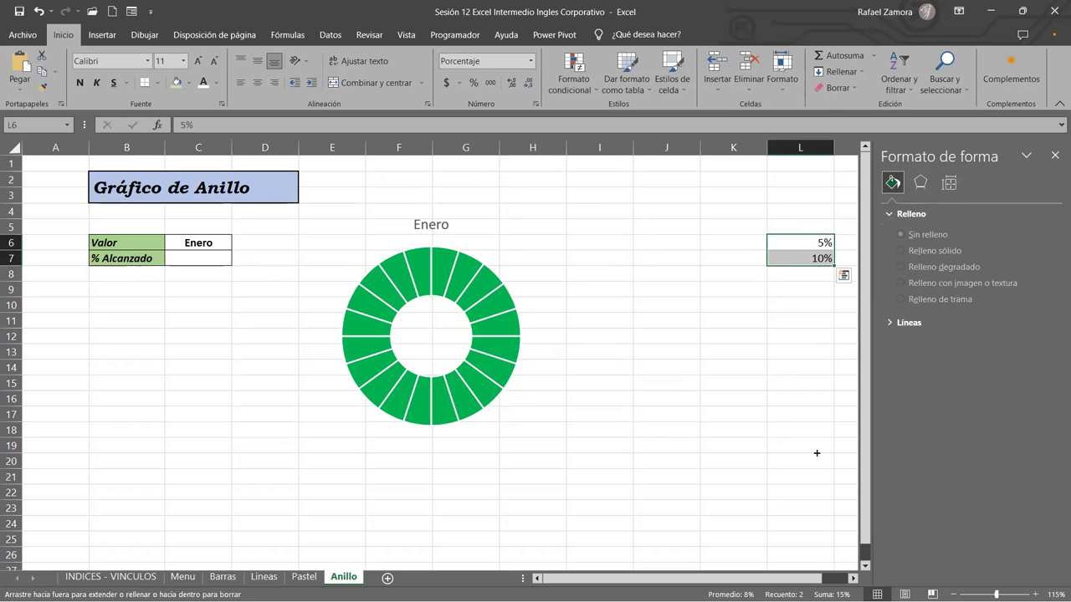
drag(806, 513, 805, 523)
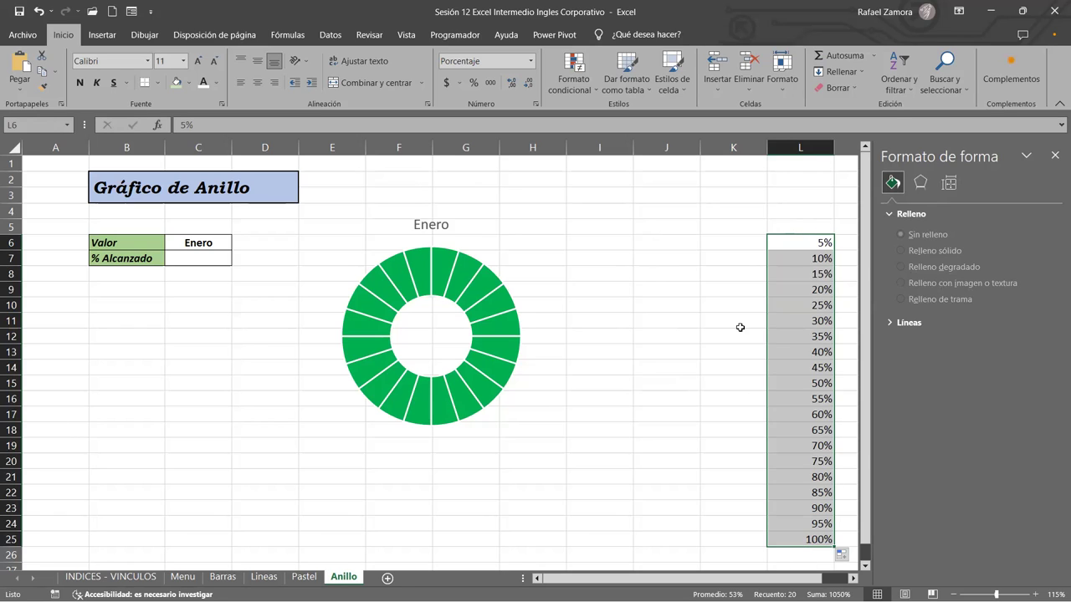
click(689, 207)
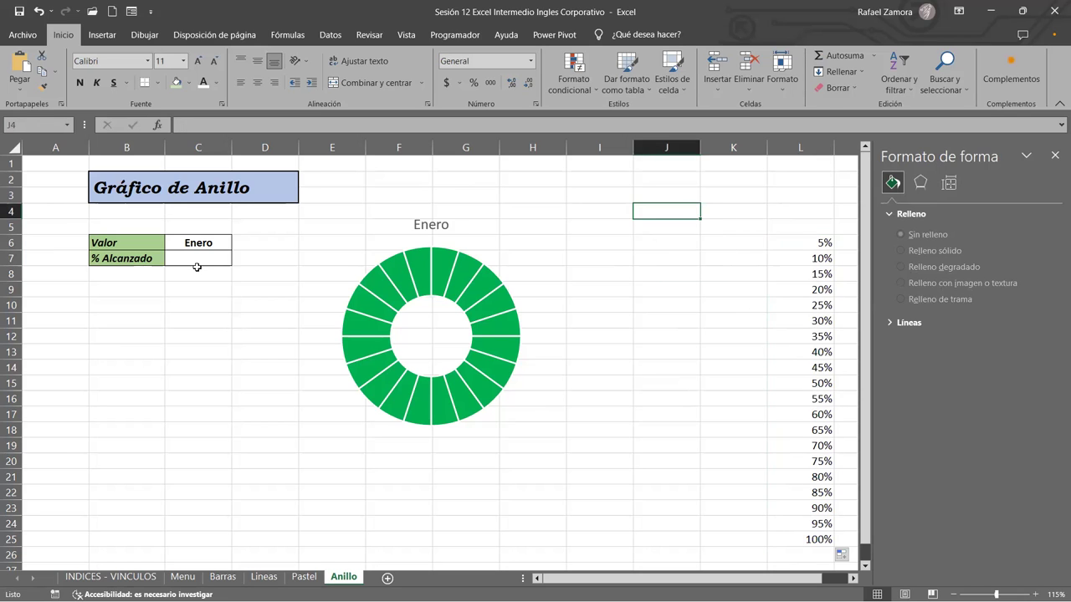
click(197, 261)
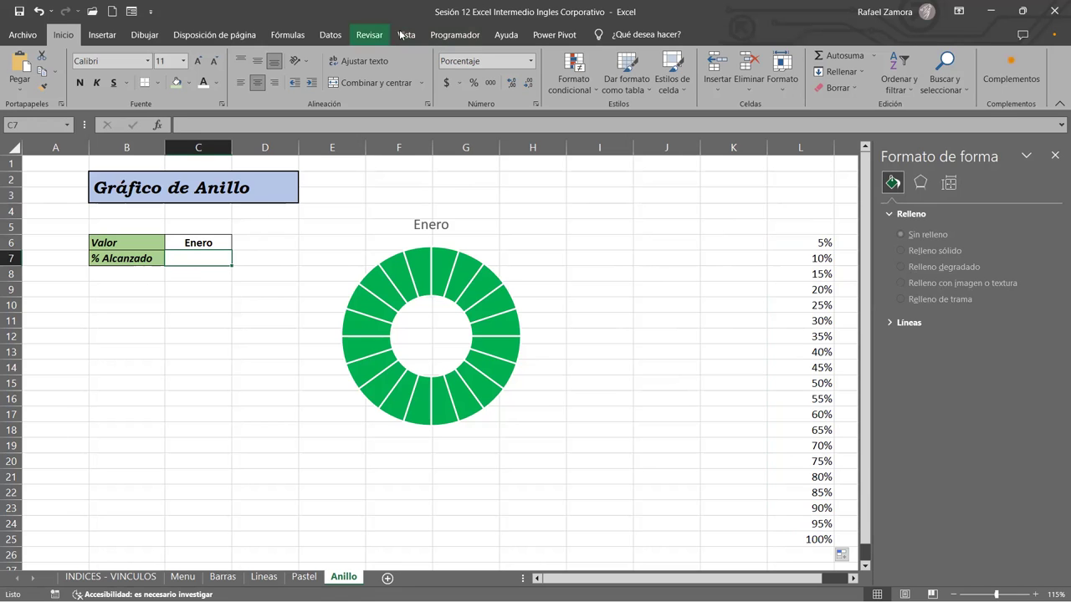
Add a List data validation on C7 with source =$L$6:$L$25
click(331, 35)
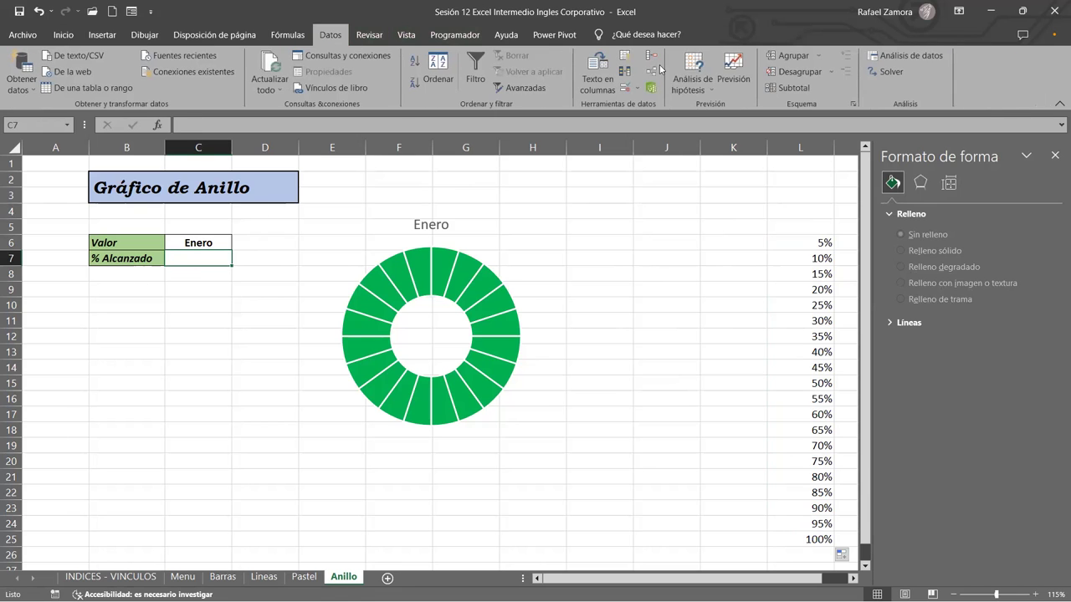
click(626, 89)
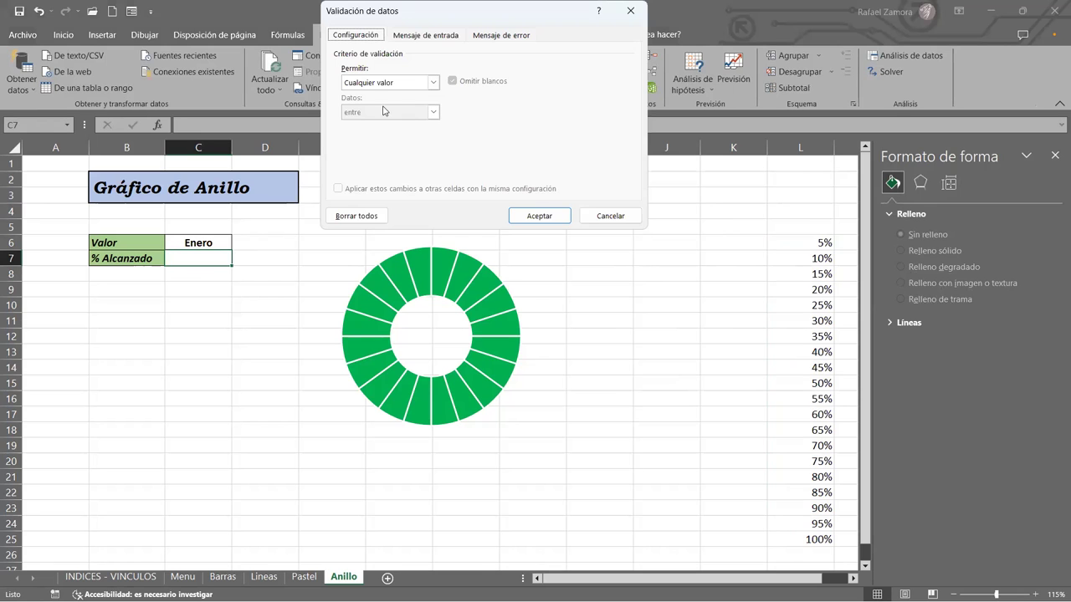
click(433, 82)
click(372, 124)
click(493, 141)
drag(806, 240, 819, 538)
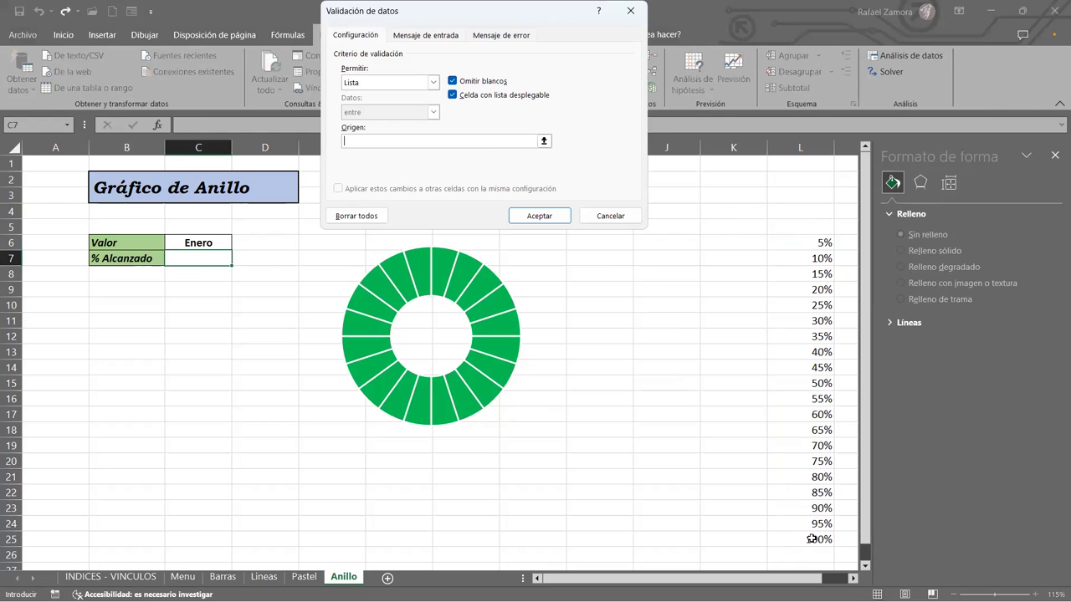
click(558, 216)
Pick 20% from C7's dropdown and reselect the L6:L25 percentages
click(238, 258)
click(175, 309)
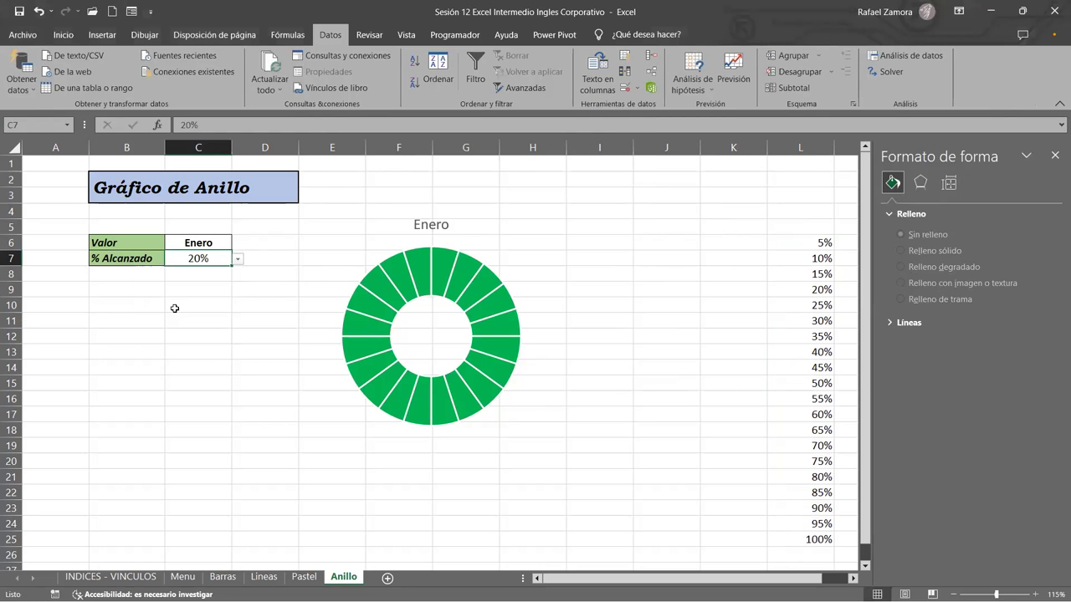
click(761, 323)
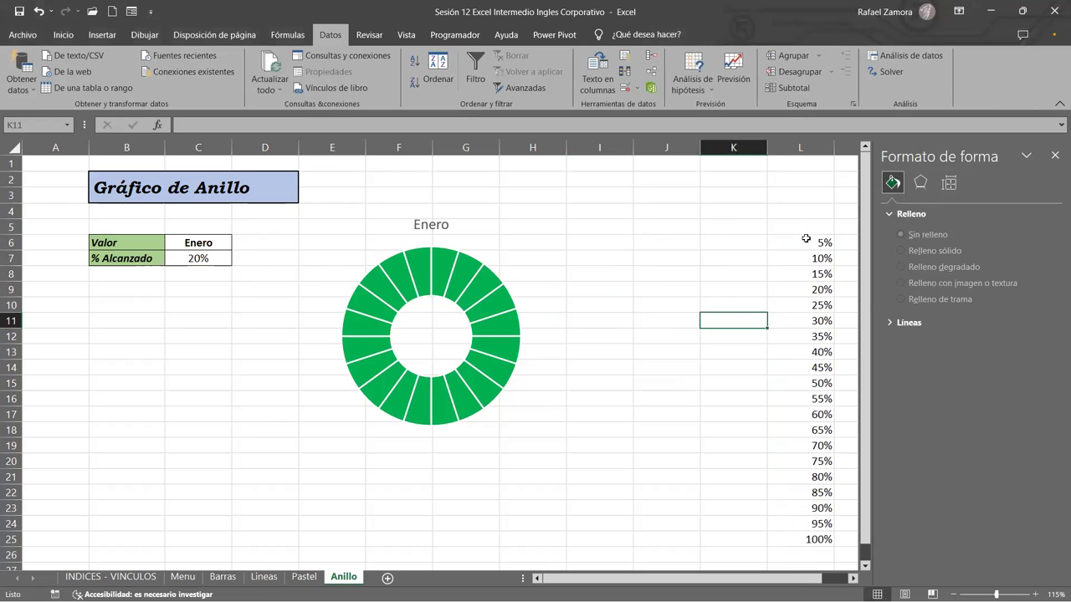
mouse_move(806, 239)
mouse_down()
mouse_move(809, 506)
mouse_move(808, 491)
mouse_up()
scroll(811, 427, up, 1)
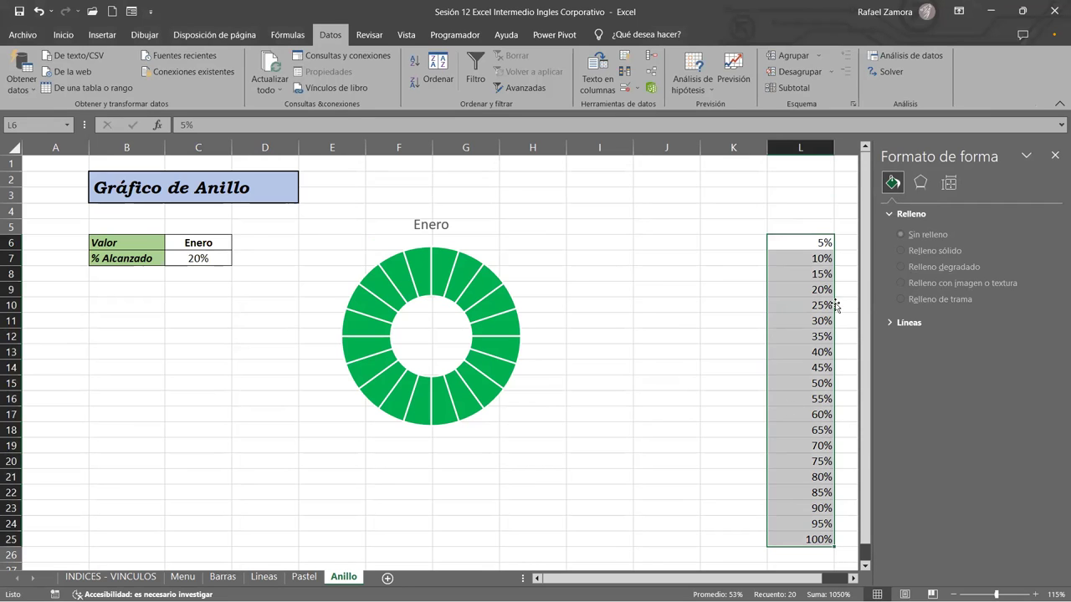
click(60, 37)
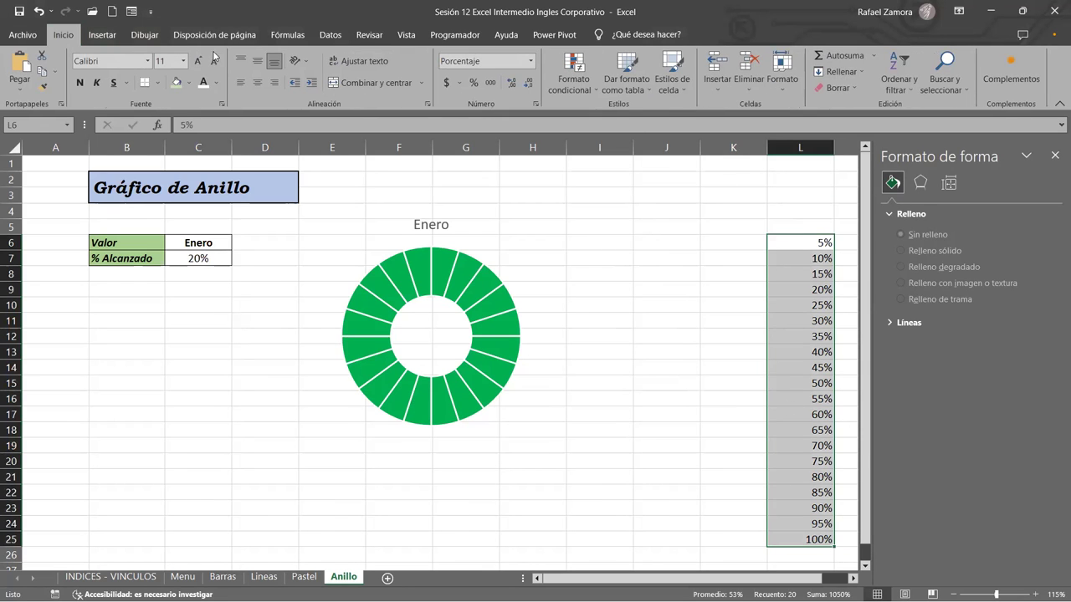
Make the L6:L25 font white to hide it, then choose 45% in C7's dropdown
click(203, 81)
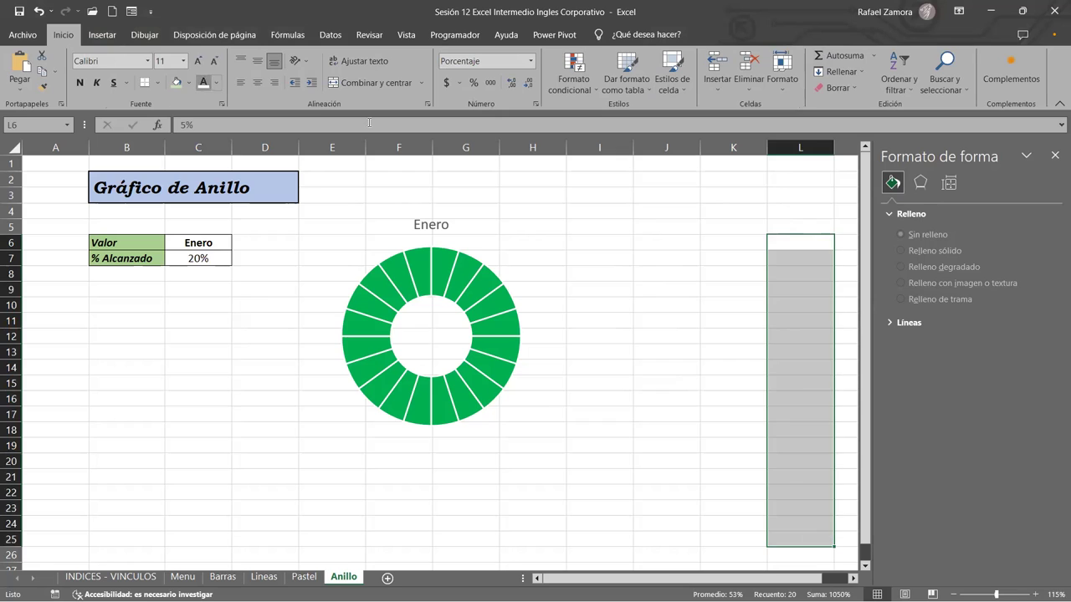
click(702, 237)
drag(703, 236, 630, 253)
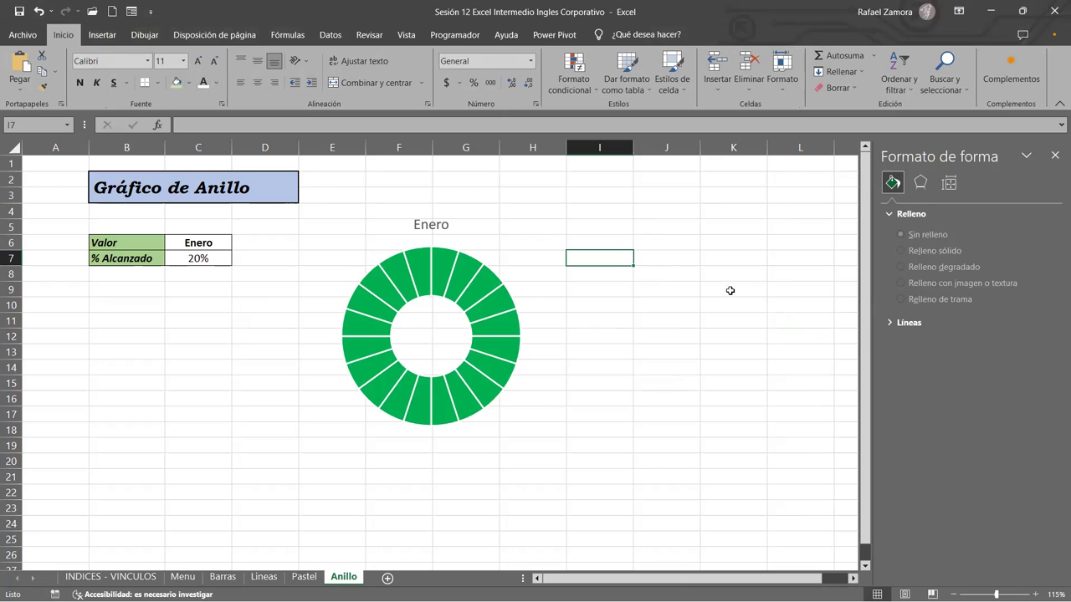
click(214, 261)
click(238, 260)
click(172, 328)
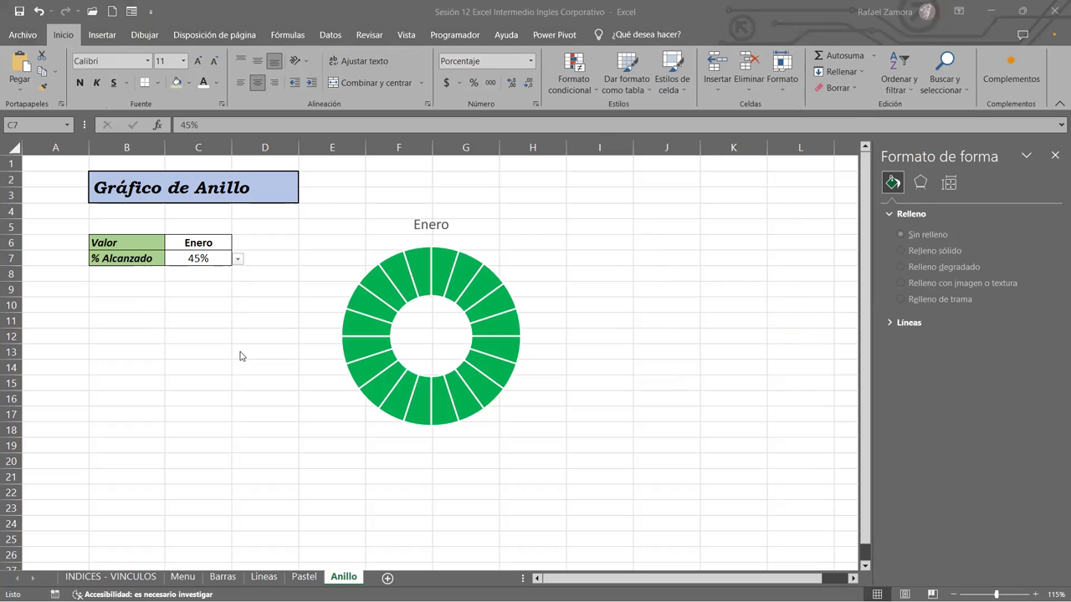
Enter =100%-C7 in C8, check its 55% result, then delete it
click(213, 274)
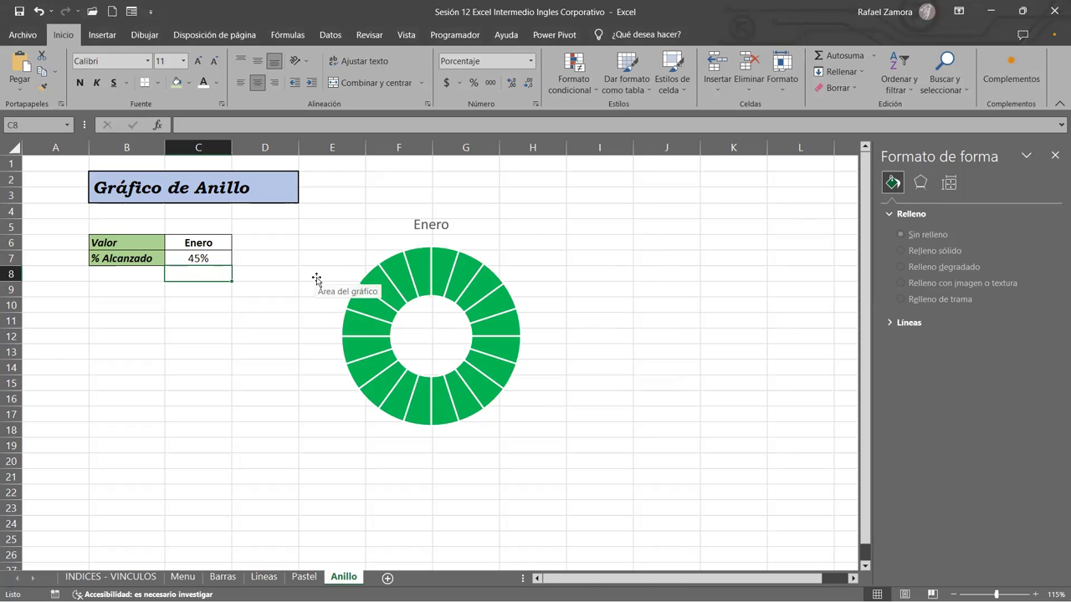
mouse_move(366, 378)
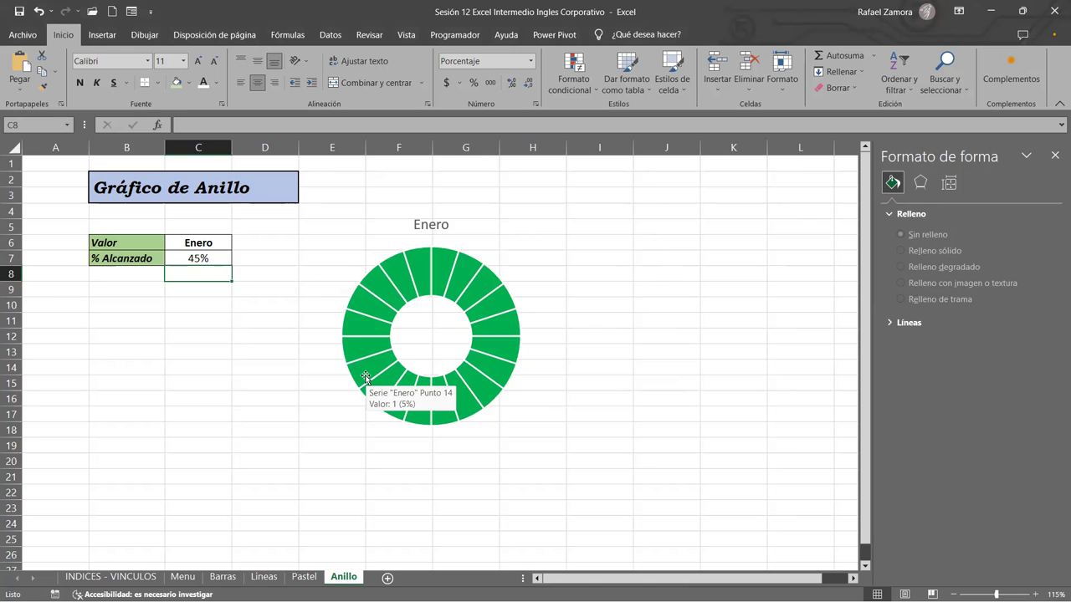
text(=100%-)
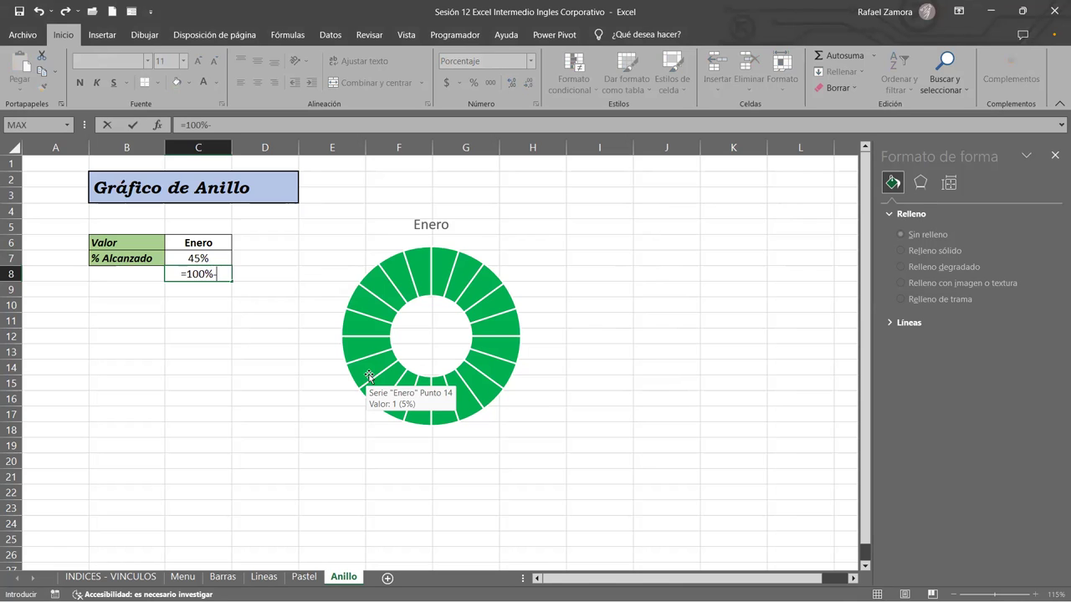
click(219, 258)
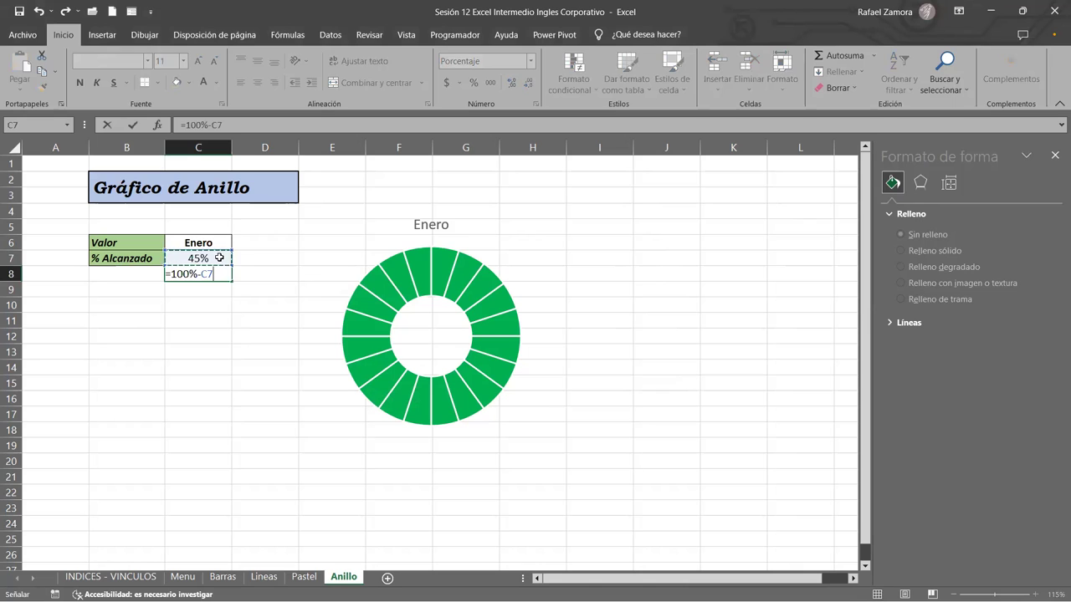
key(Return)
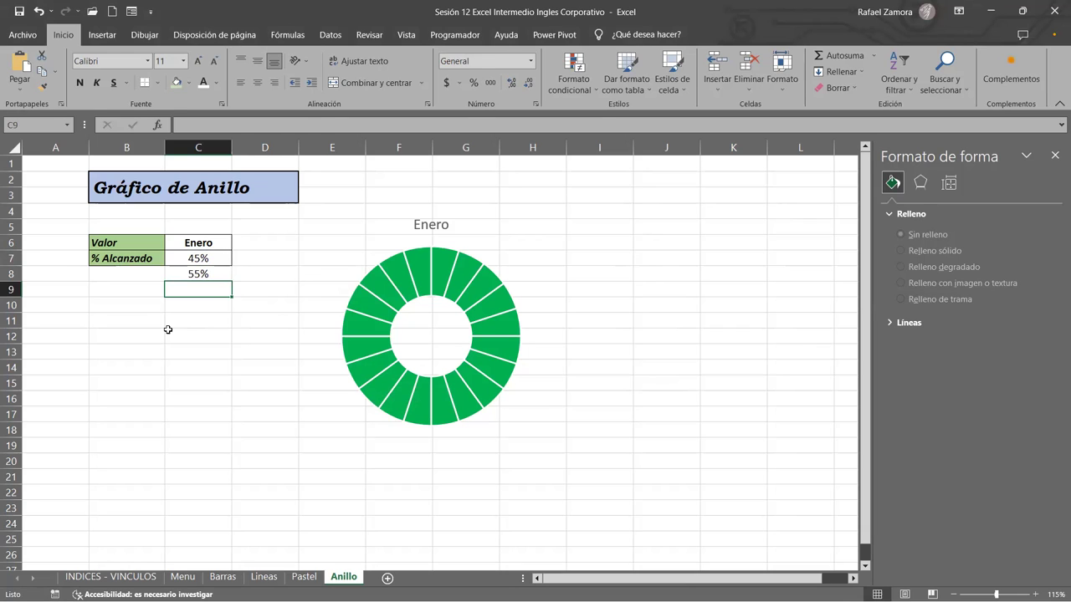
click(221, 276)
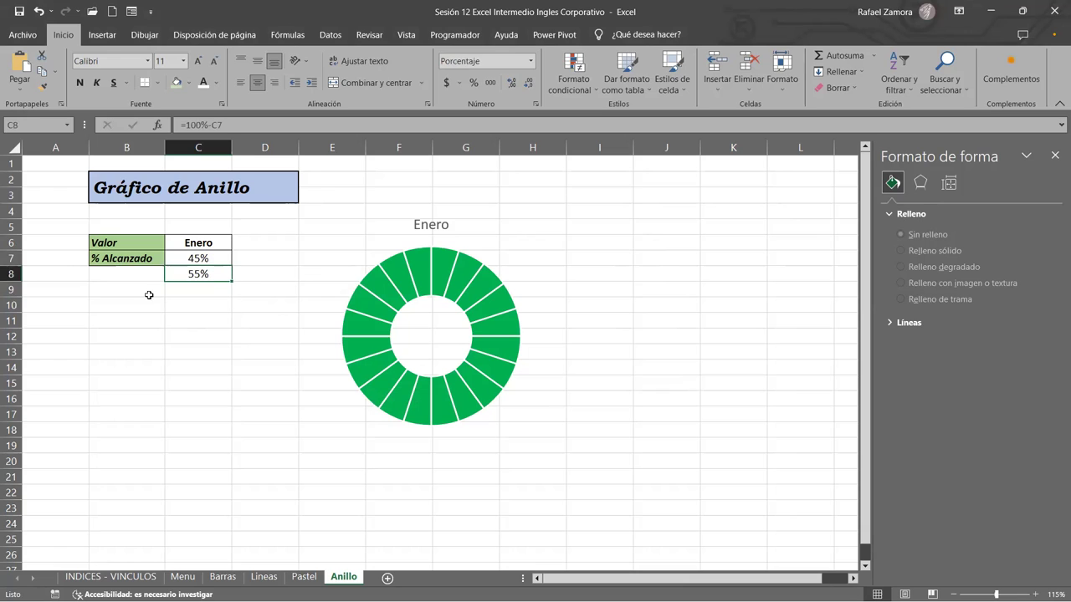
key(Delete)
click(227, 444)
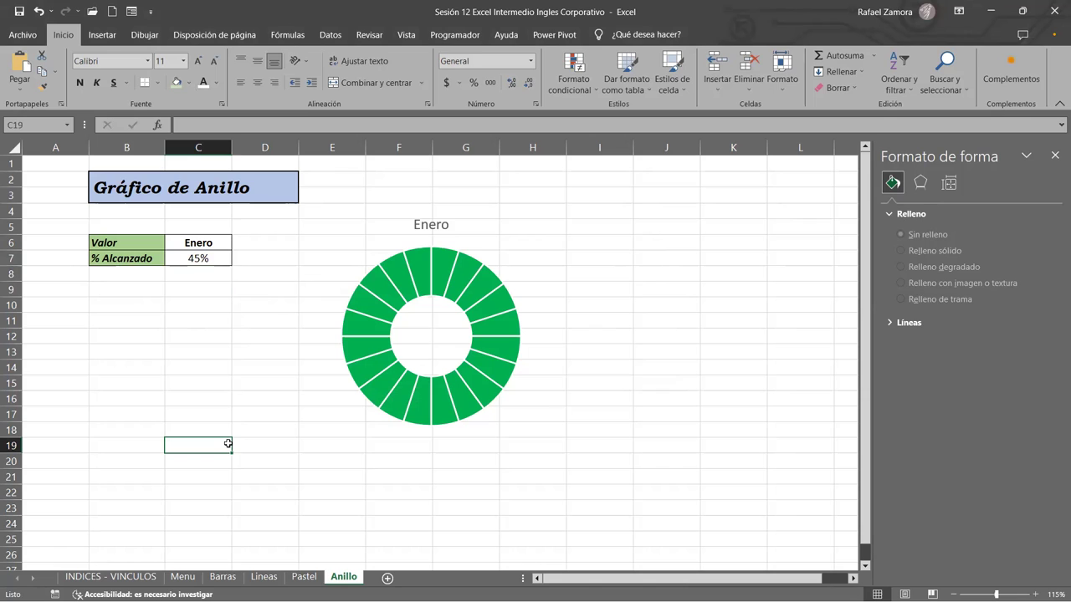
Select the Enero donut chart's chart area to show Formato del área del gráfico
click(706, 424)
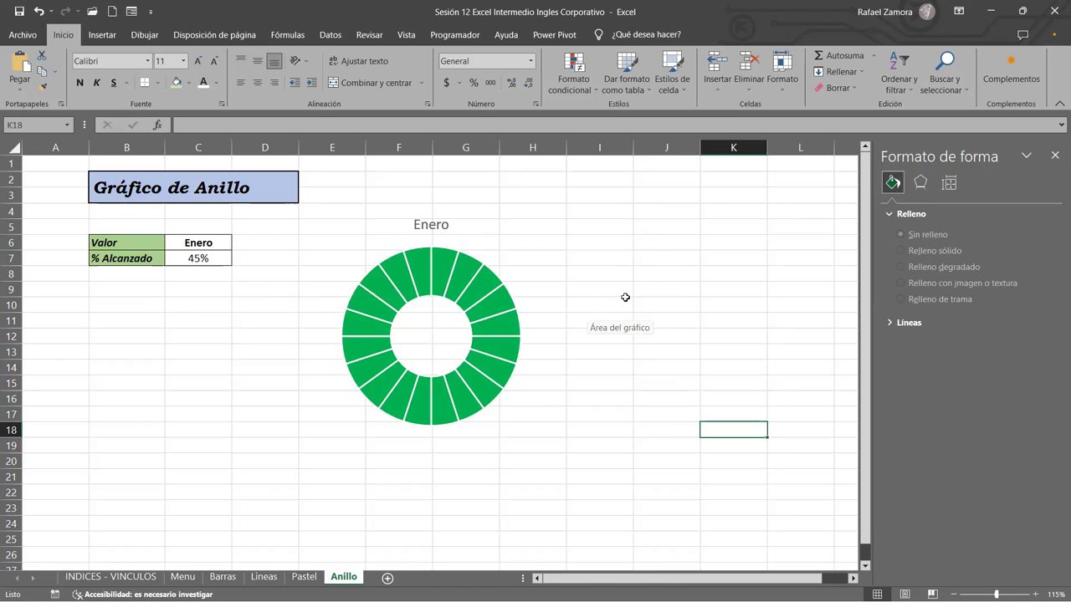
click(670, 315)
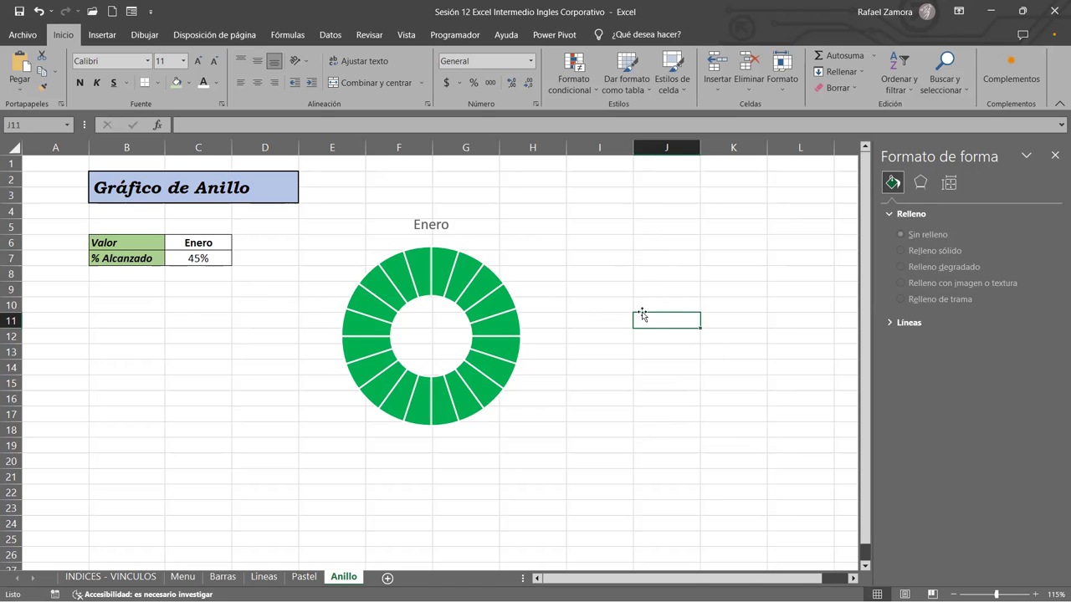
click(655, 215)
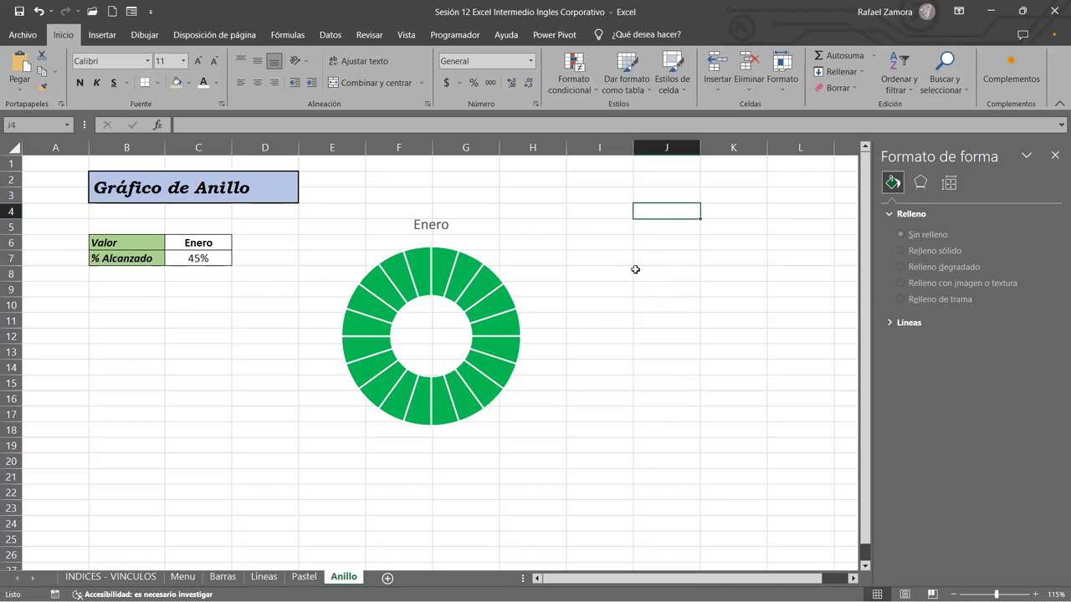
click(558, 264)
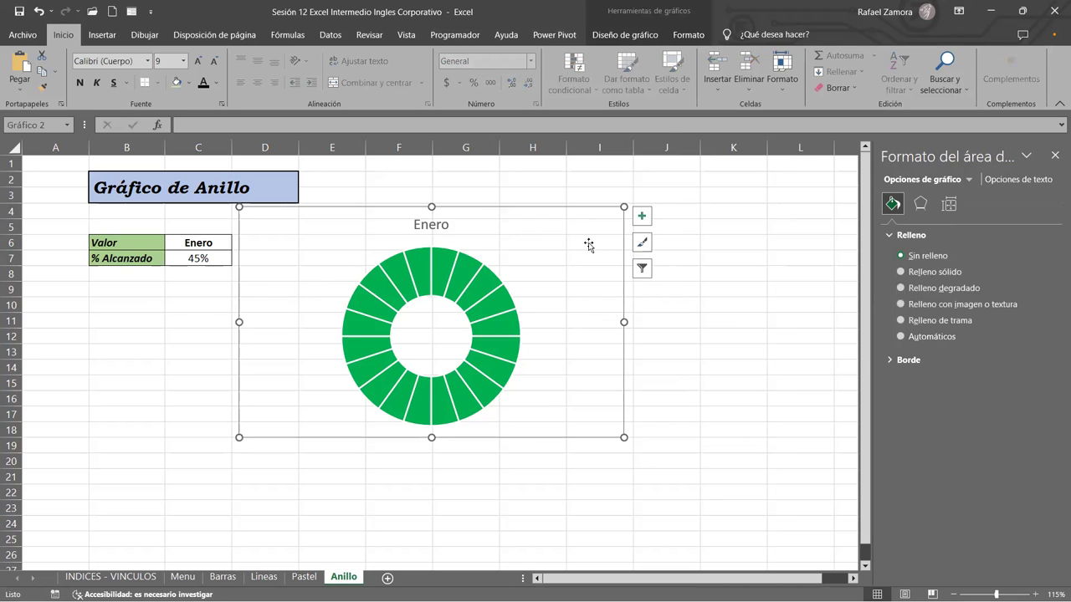
click(705, 303)
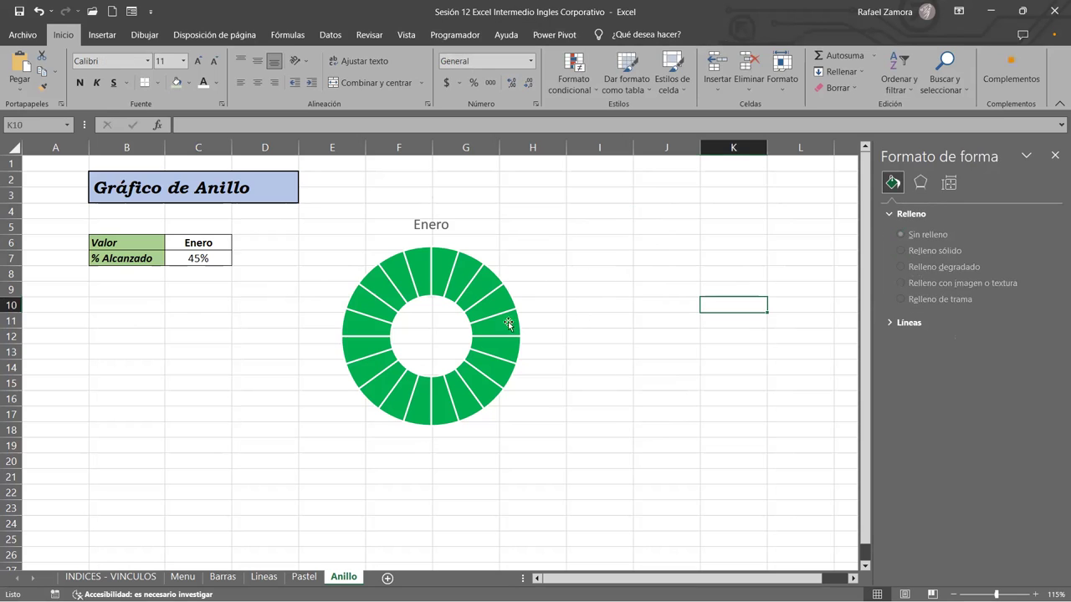
click(619, 368)
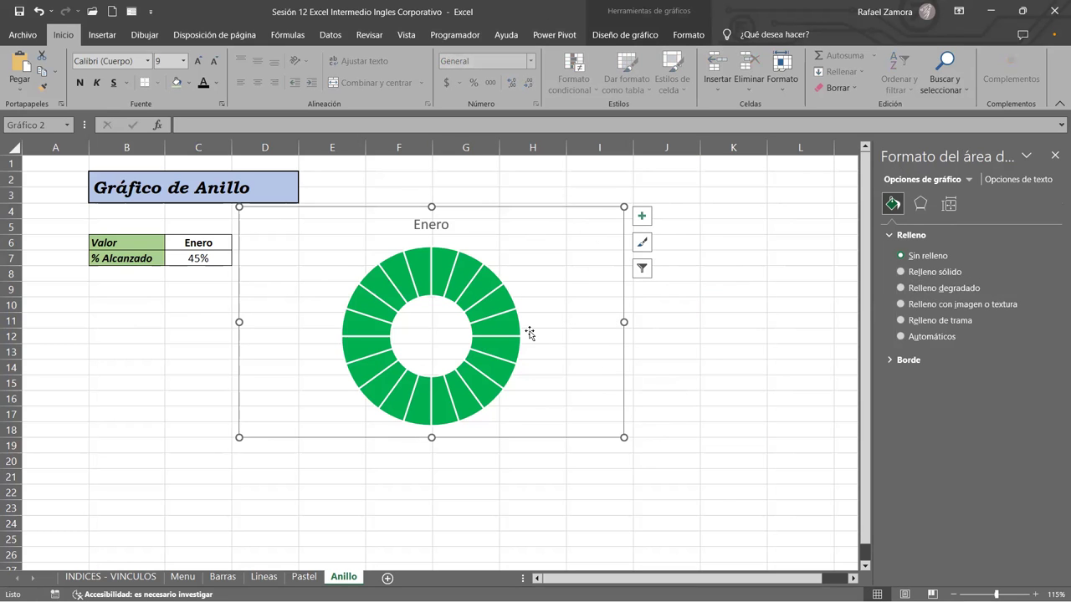
right_click(561, 255)
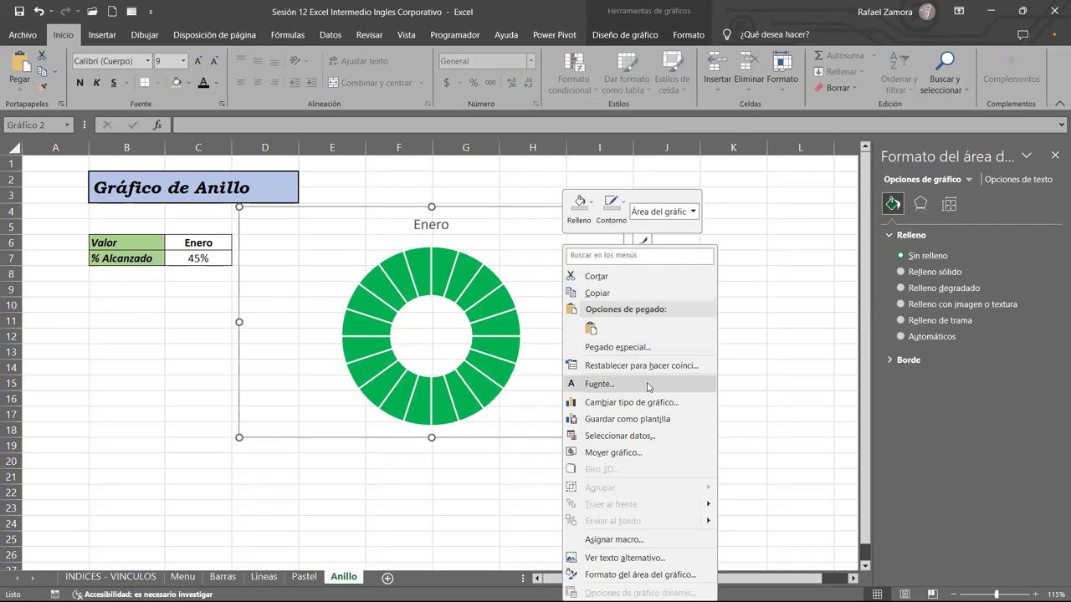
click(655, 440)
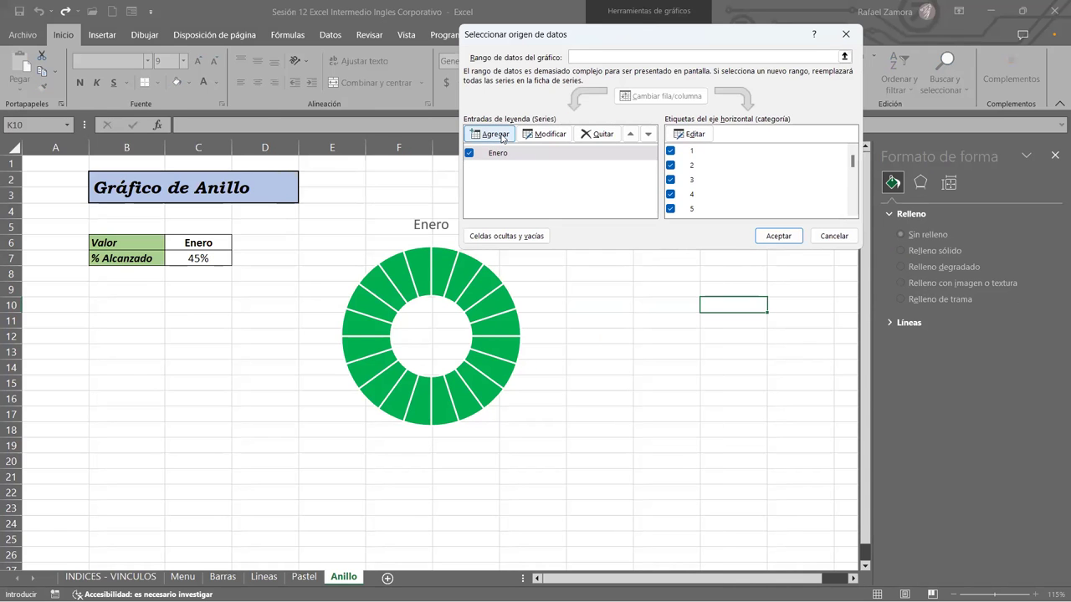
click(501, 136)
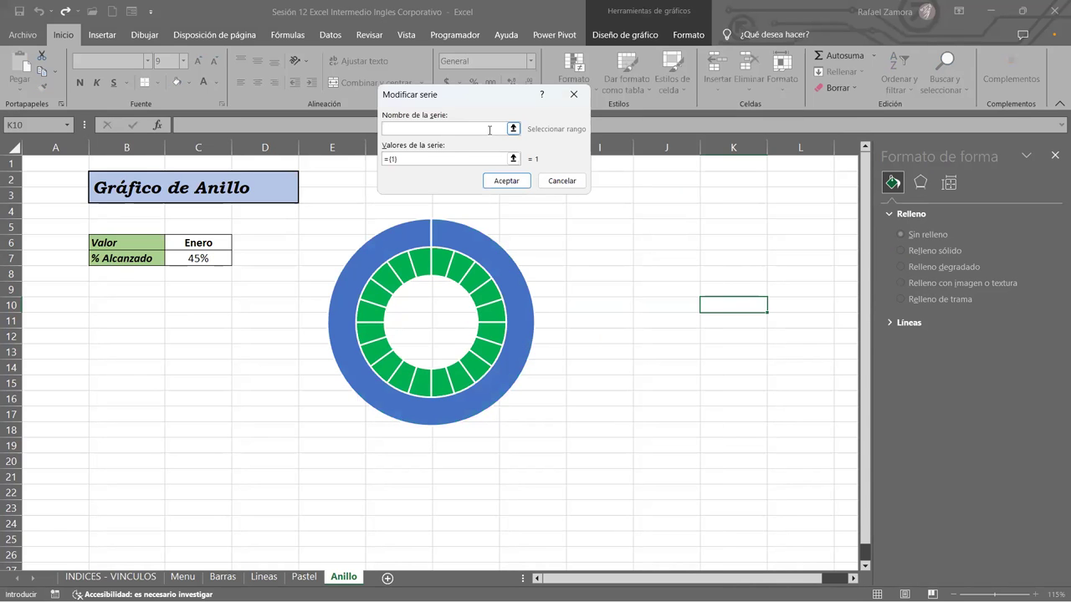
click(225, 242)
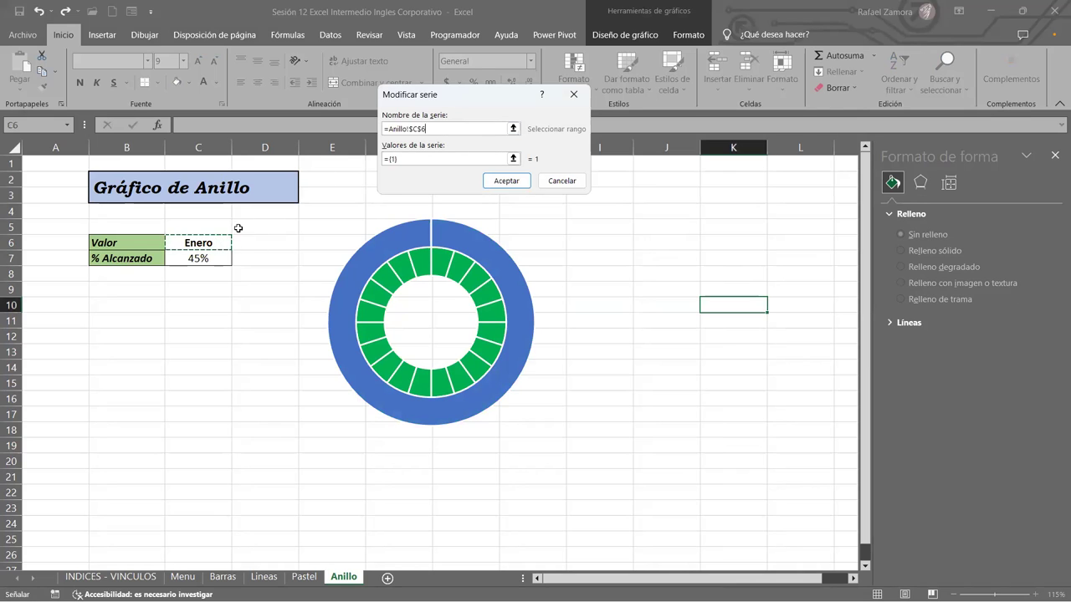
click(438, 159)
drag(439, 159, 171, 138)
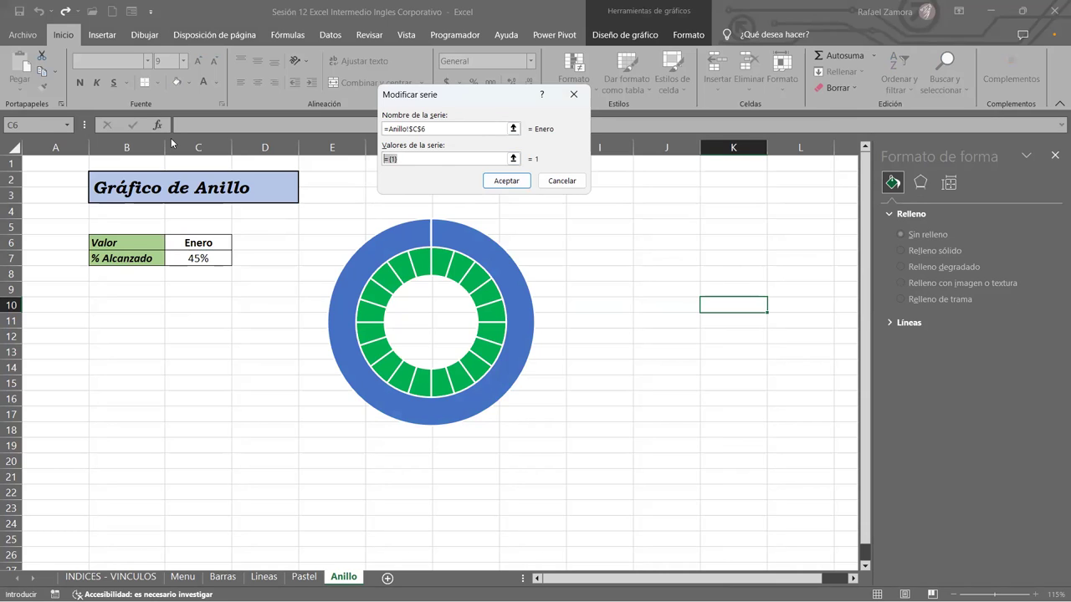
key(BackSpace)
click(195, 261)
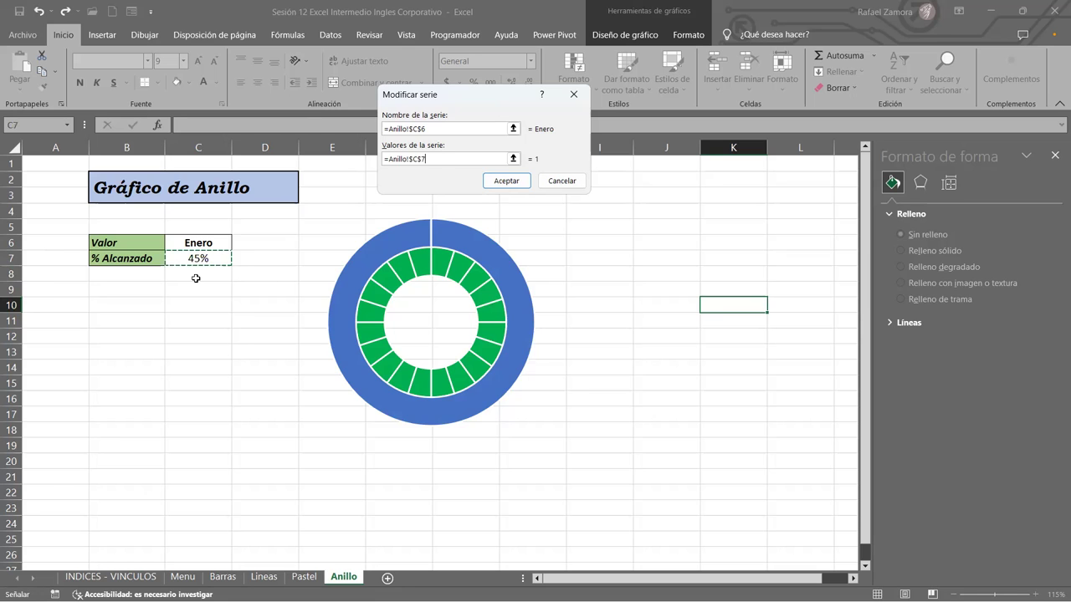
shift+click(195, 279)
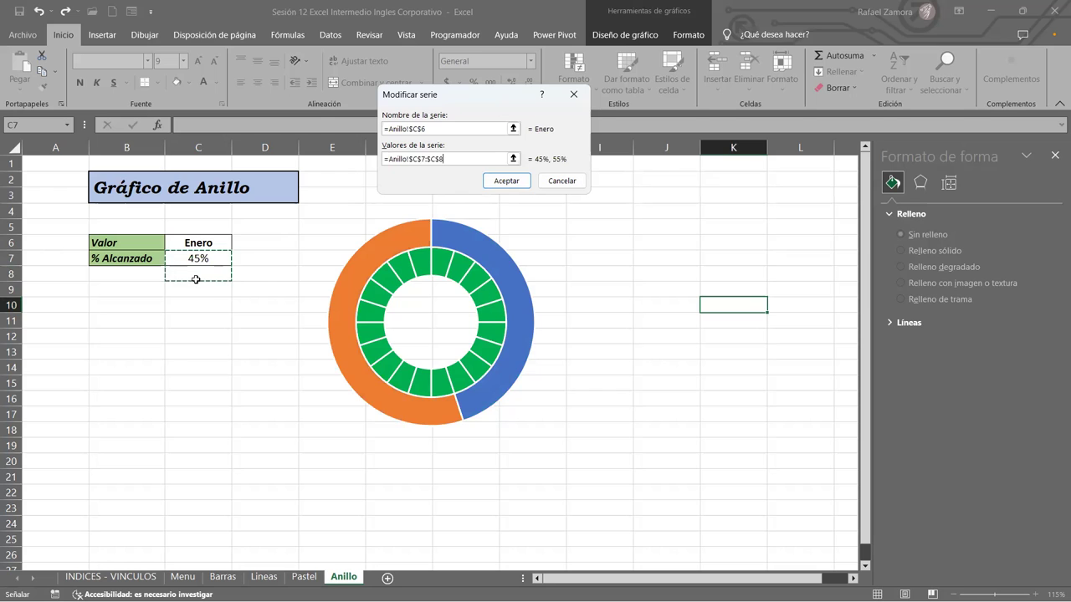
click(525, 181)
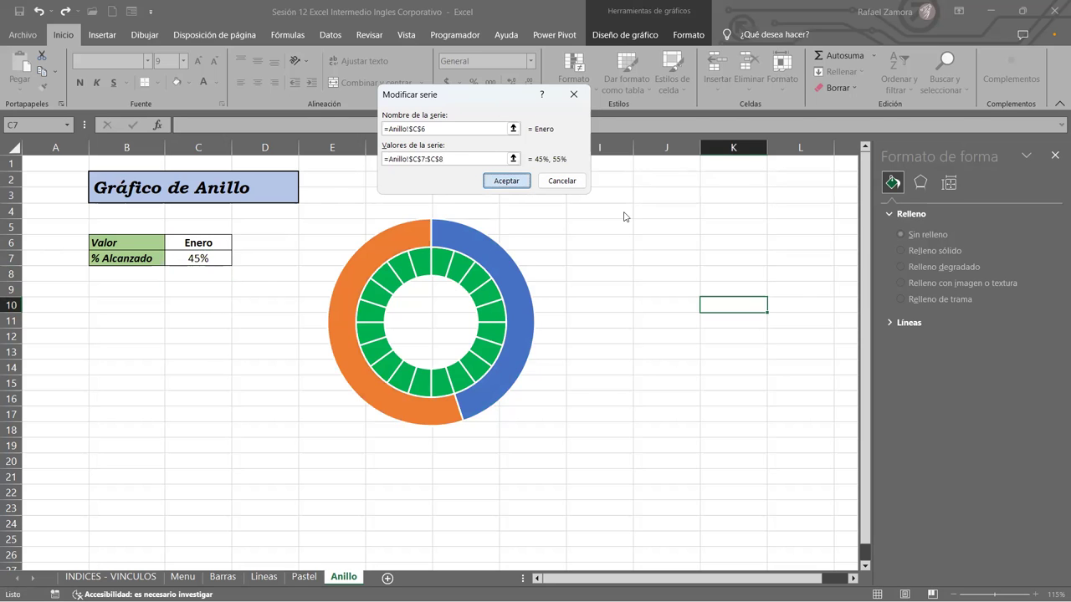
click(786, 235)
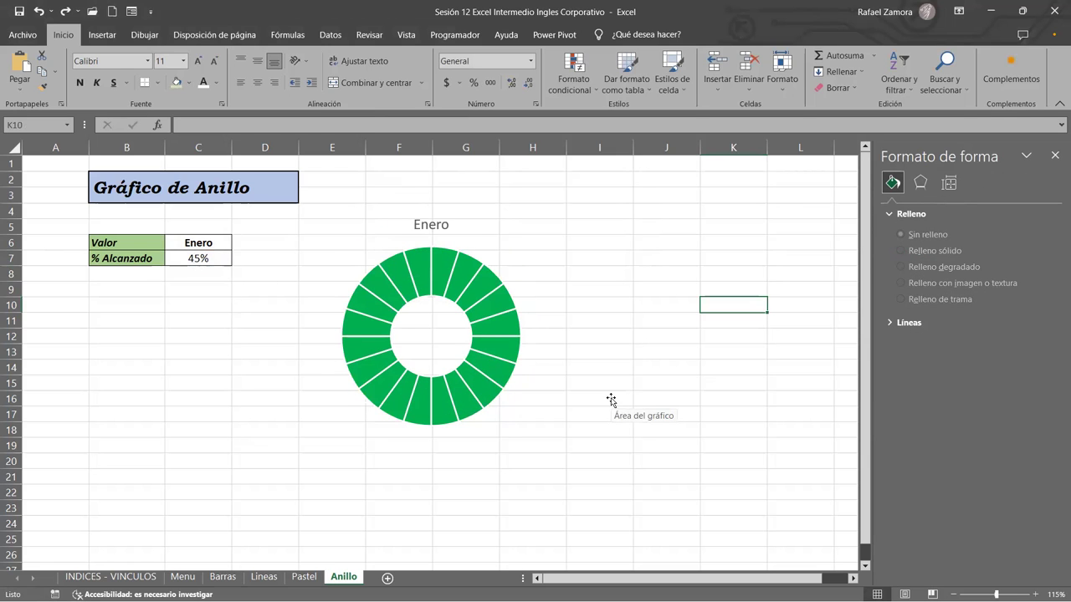
Select the donut chart and choose Seleccionar datos from its chart-area shortcut menu
click(557, 264)
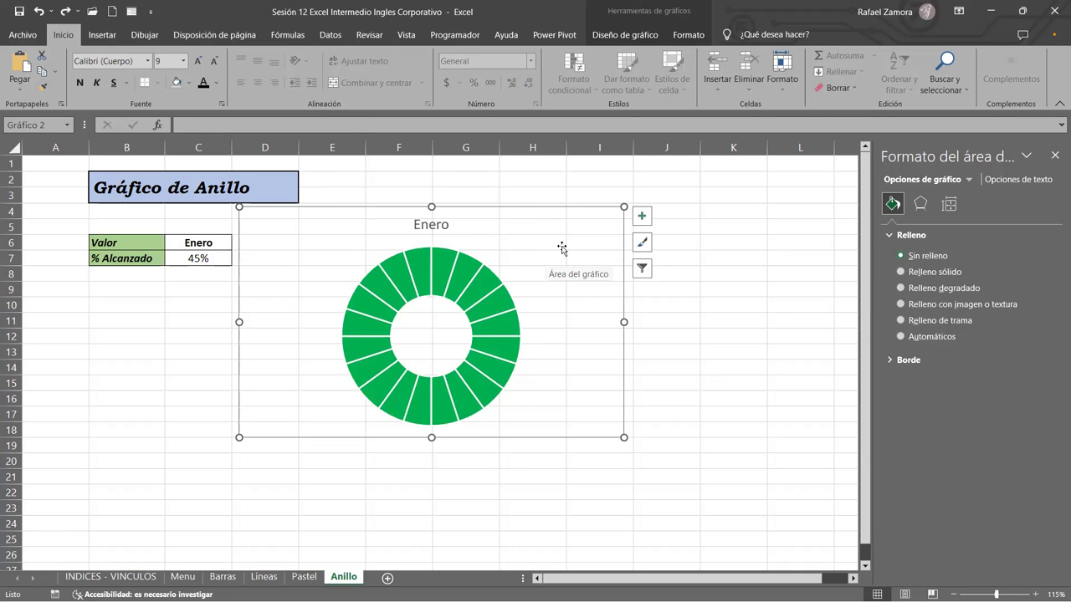
right_click(562, 246)
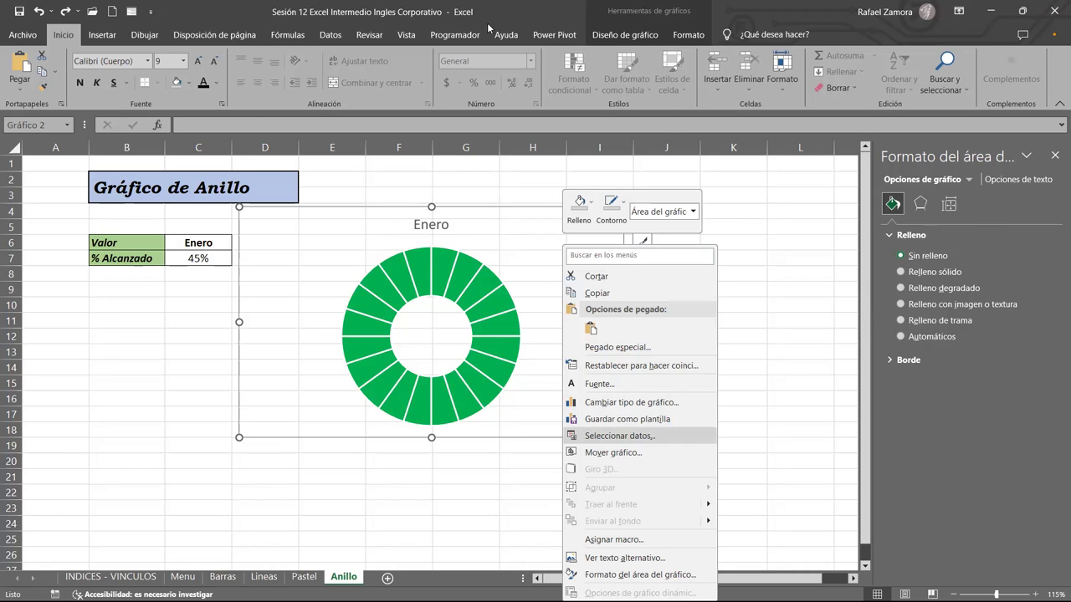
click(645, 438)
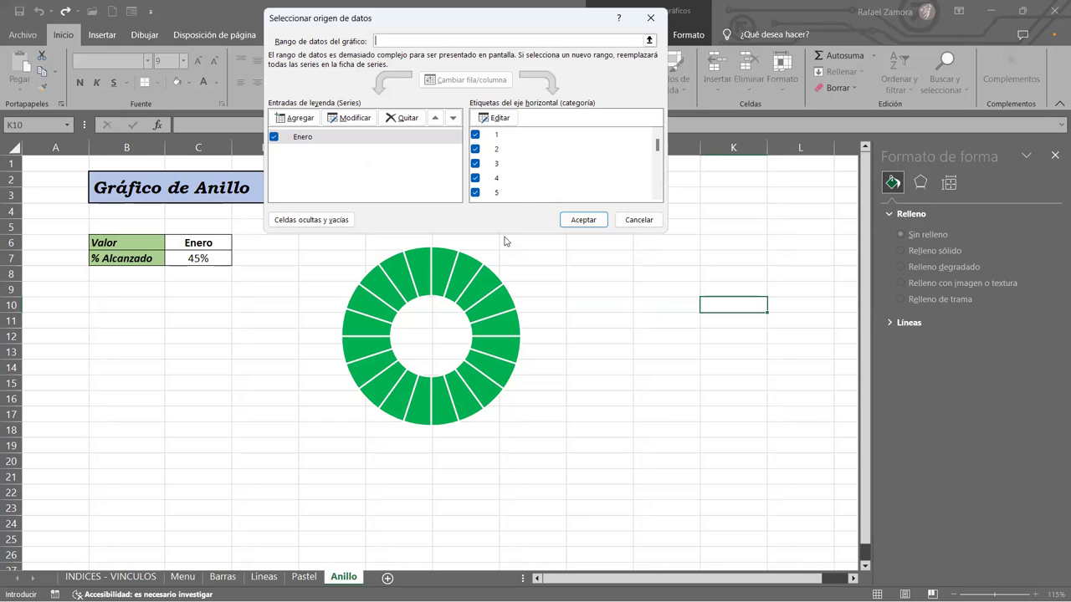
Add a donut series named from C6 (Enero) with values C7:C8
click(311, 120)
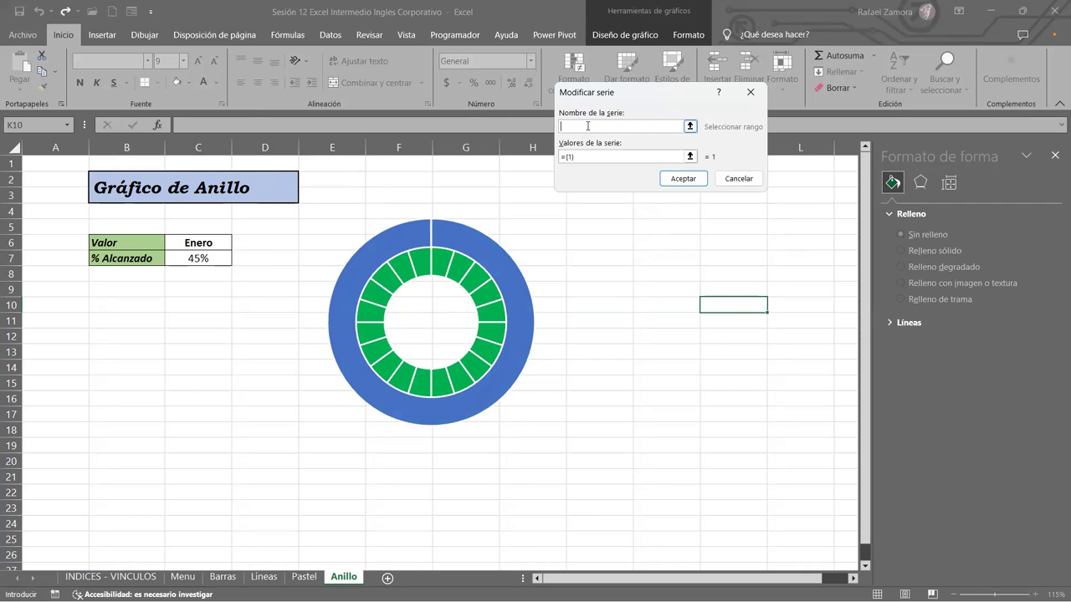
click(196, 243)
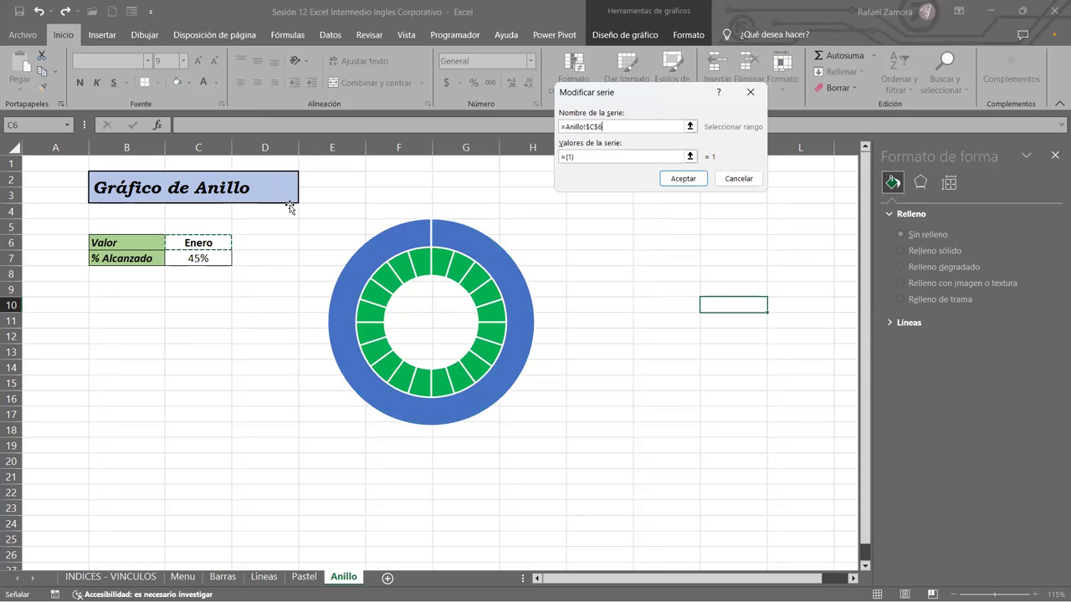
click(588, 157)
key(BackSpace)
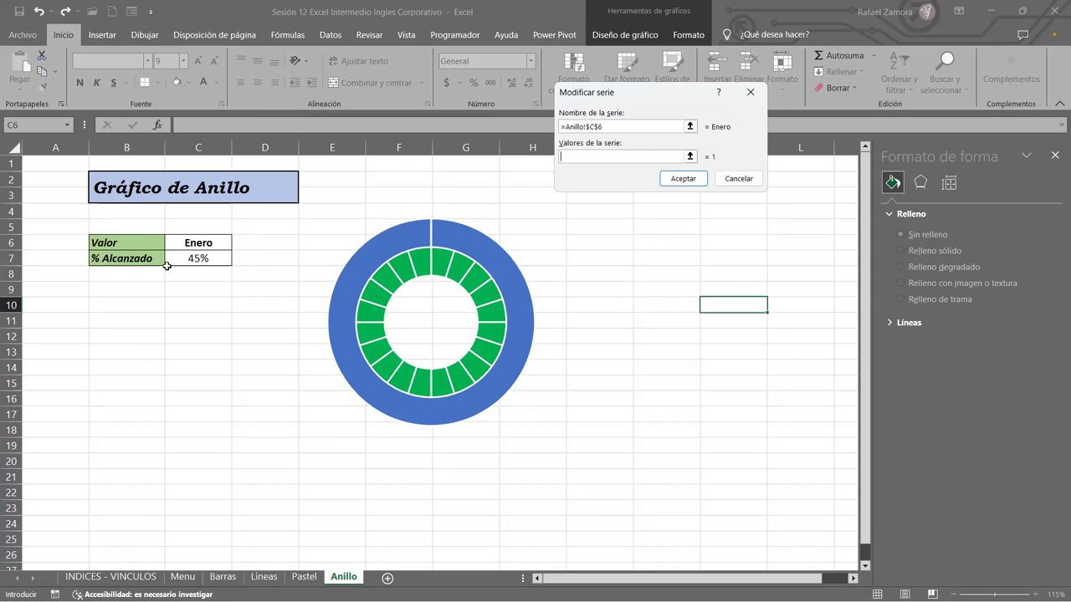
click(204, 261)
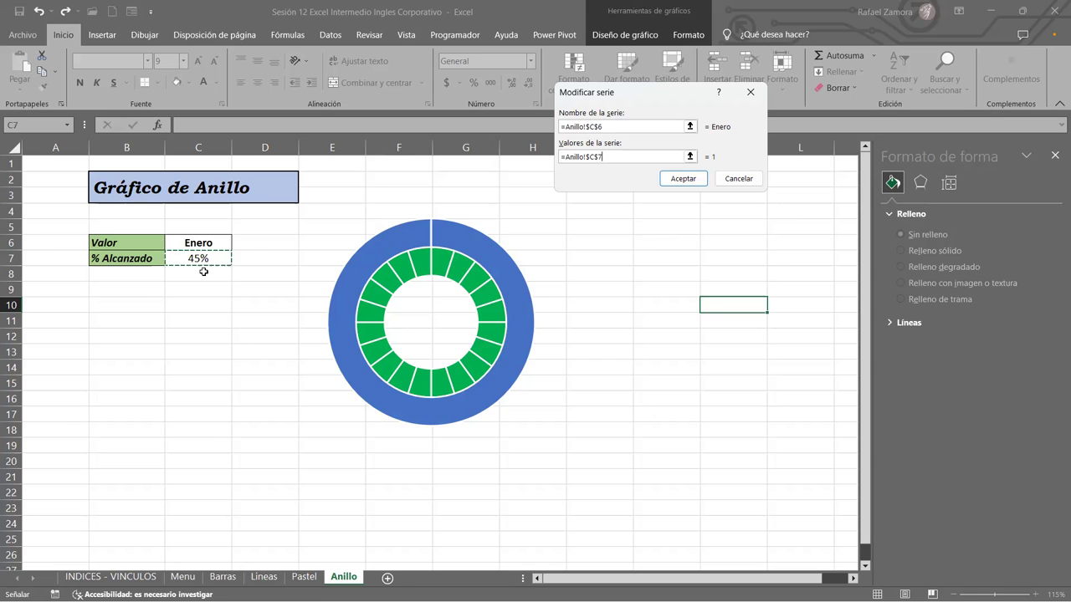
drag(204, 261, 203, 272)
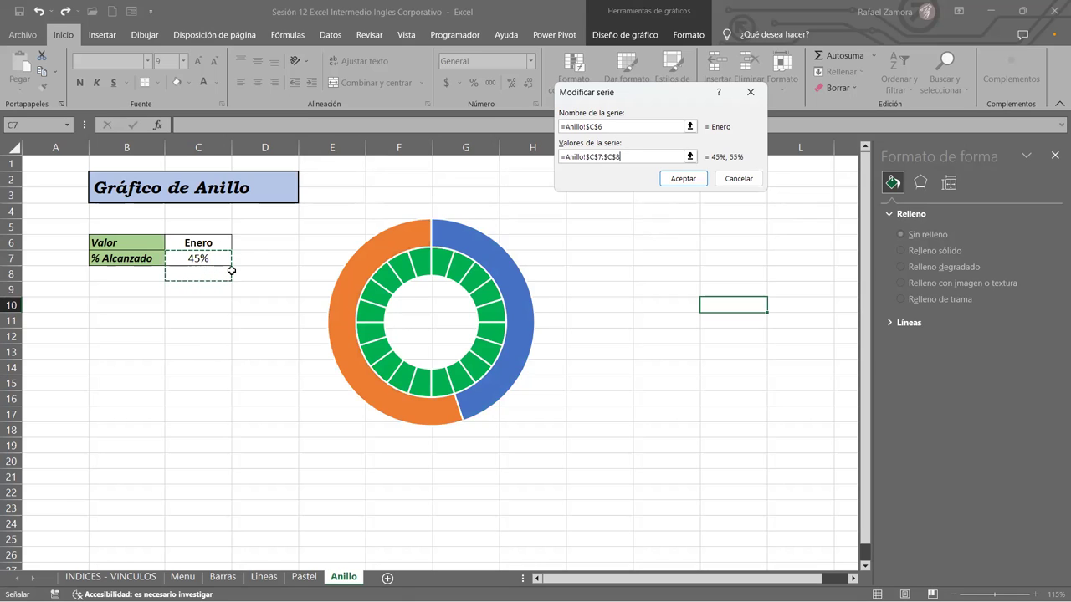
click(687, 183)
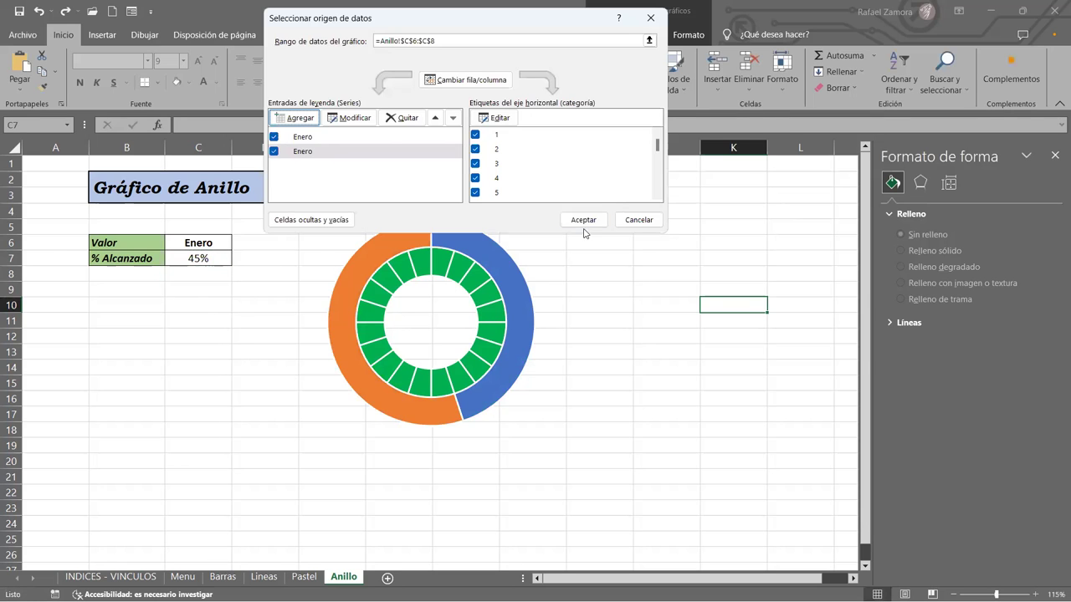
Close Seleccionar origen de datos and enter the remainder formula =100%-C7 in C8
click(582, 223)
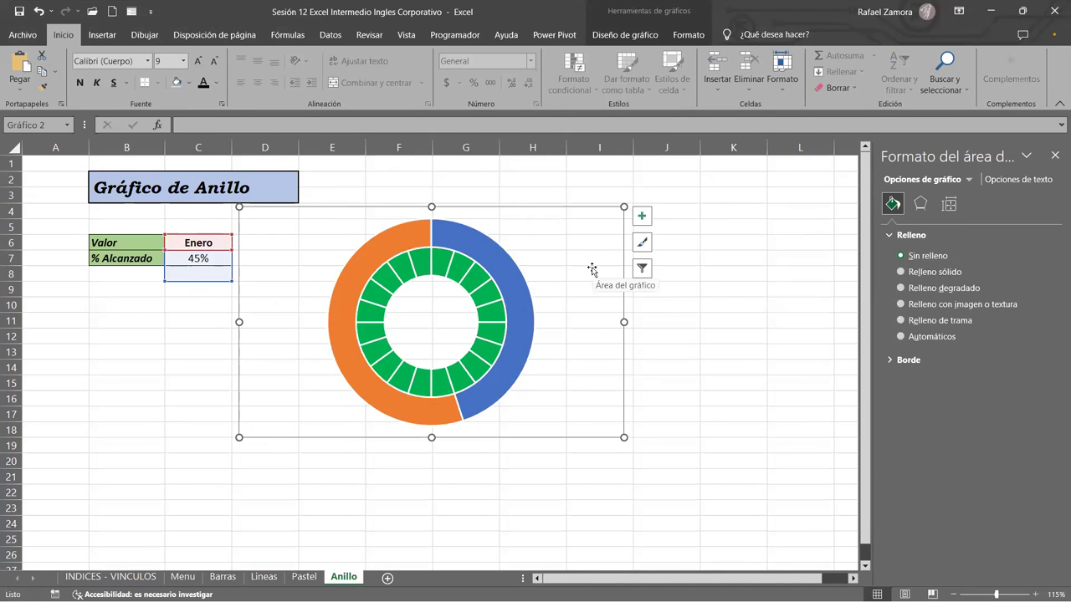
click(205, 348)
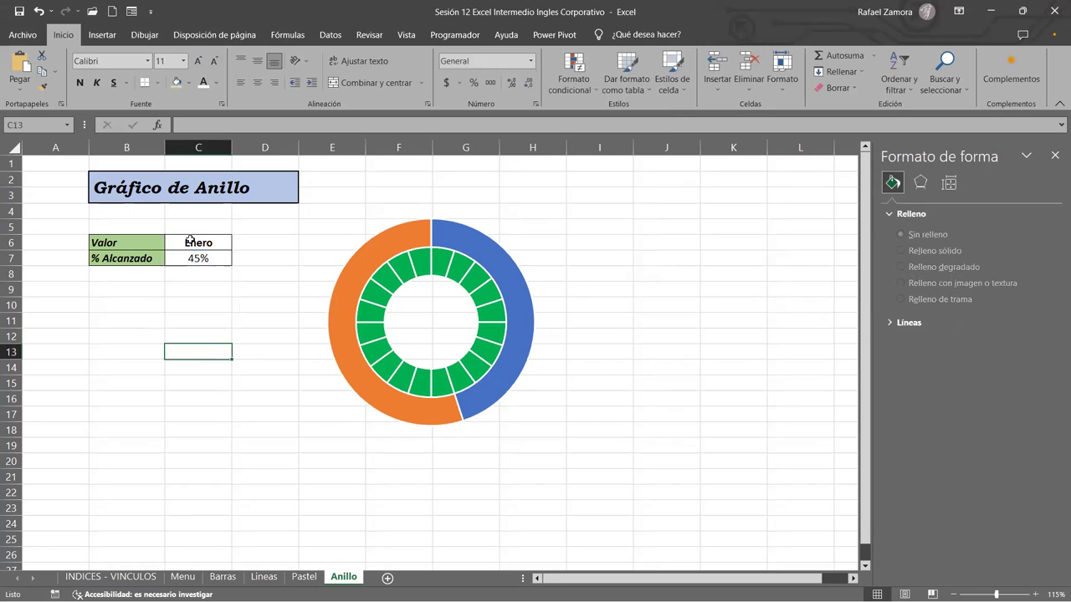
click(195, 273)
text(=100%-C7)
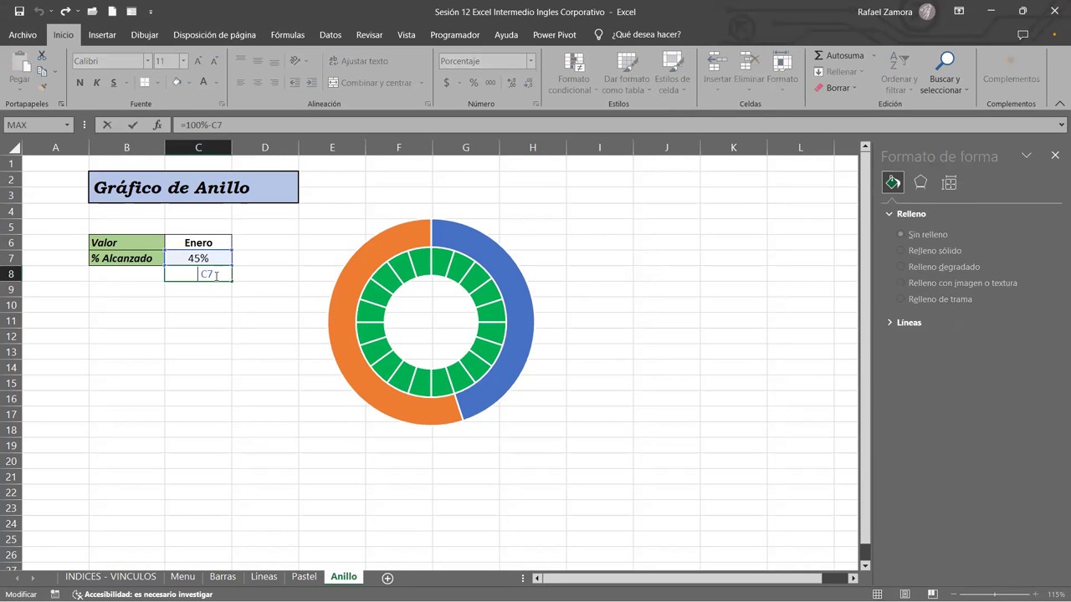
click(244, 120)
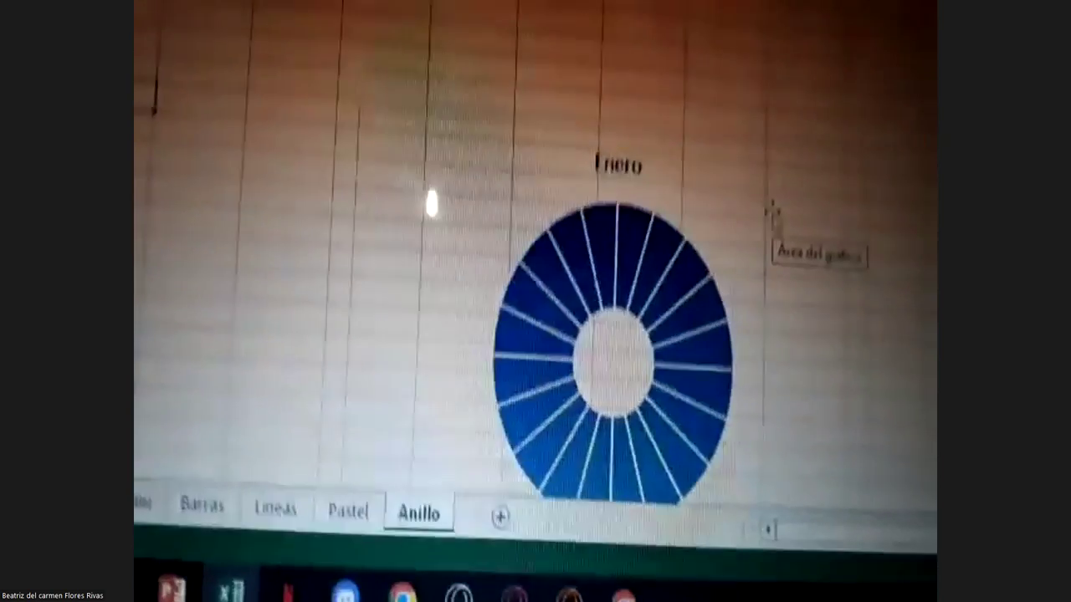
Choose Seleccionar datos from the doughnut chart's shortcut menu
right_click(752, 205)
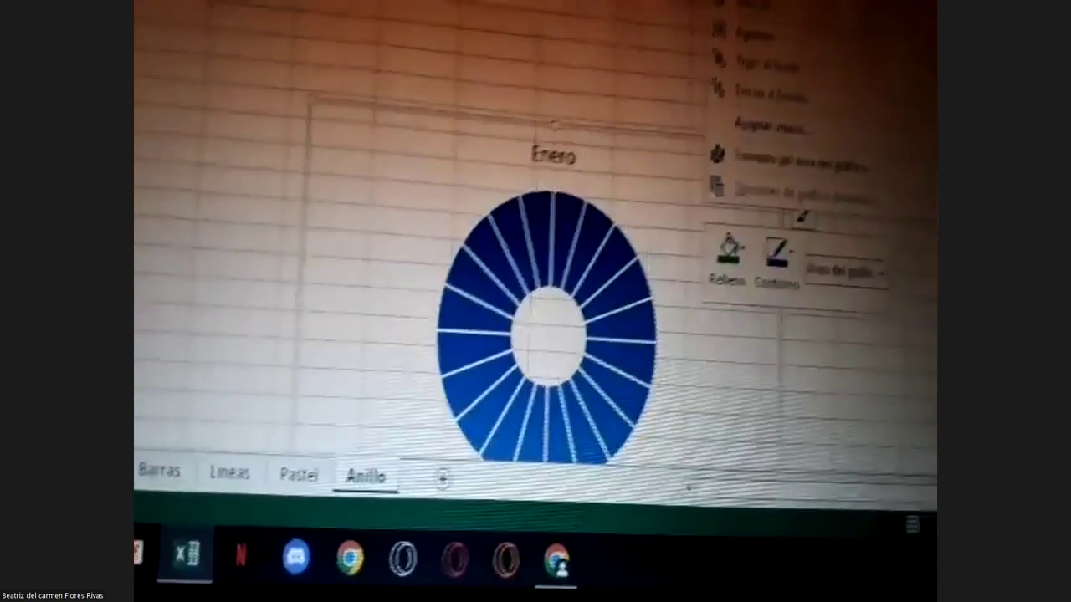
click(778, 4)
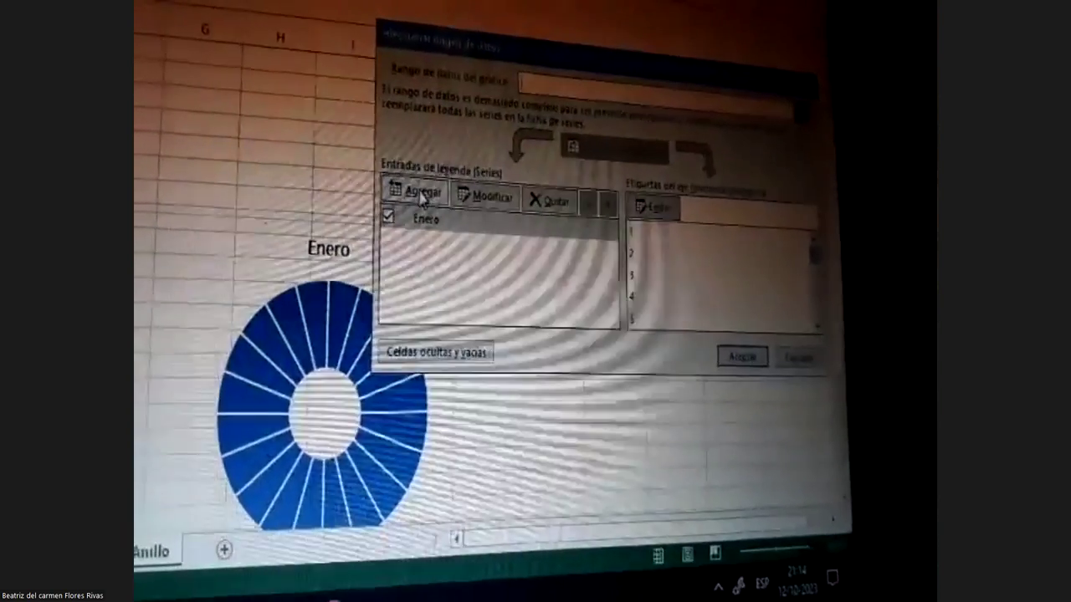
Add a series named =Anillo!$C$6 with values =Anillo!$C$7:$C$8 and apply it
click(416, 186)
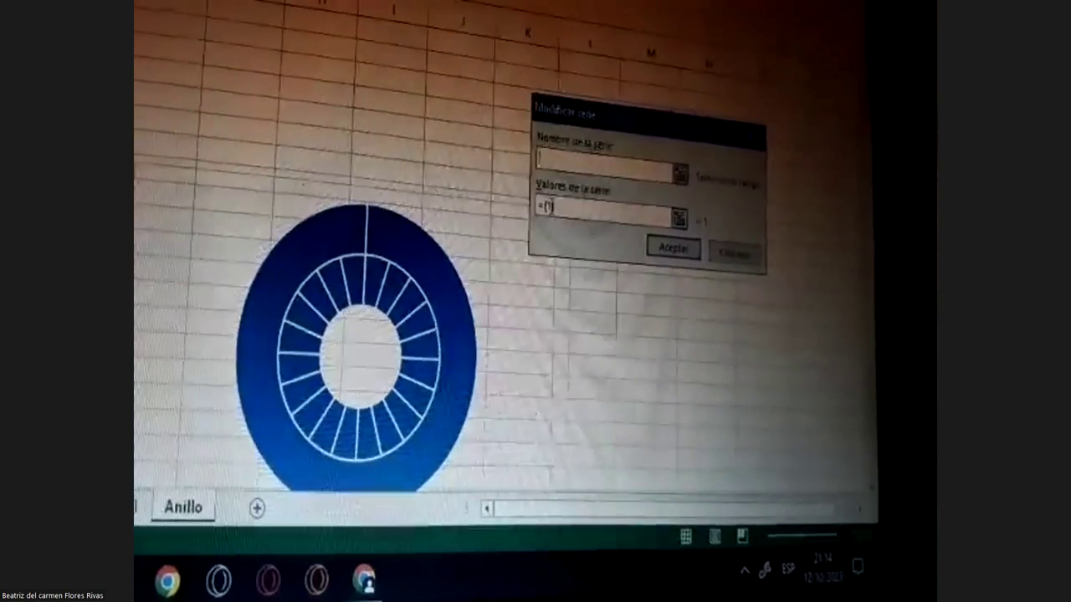
click(433, 142)
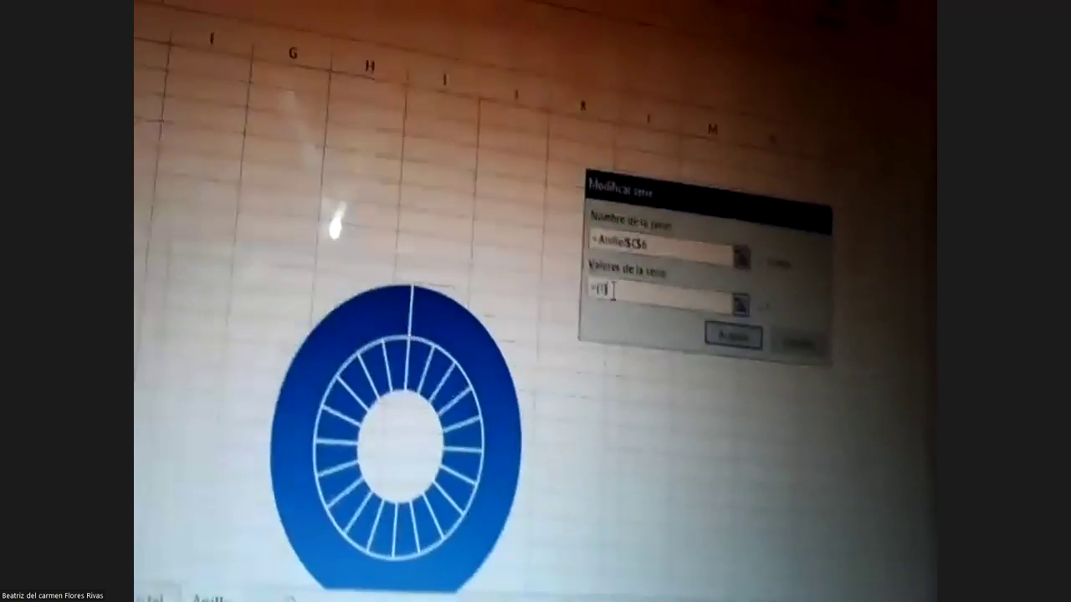
key(BackSpace)
key(BackSpace)
key(BackSpace)
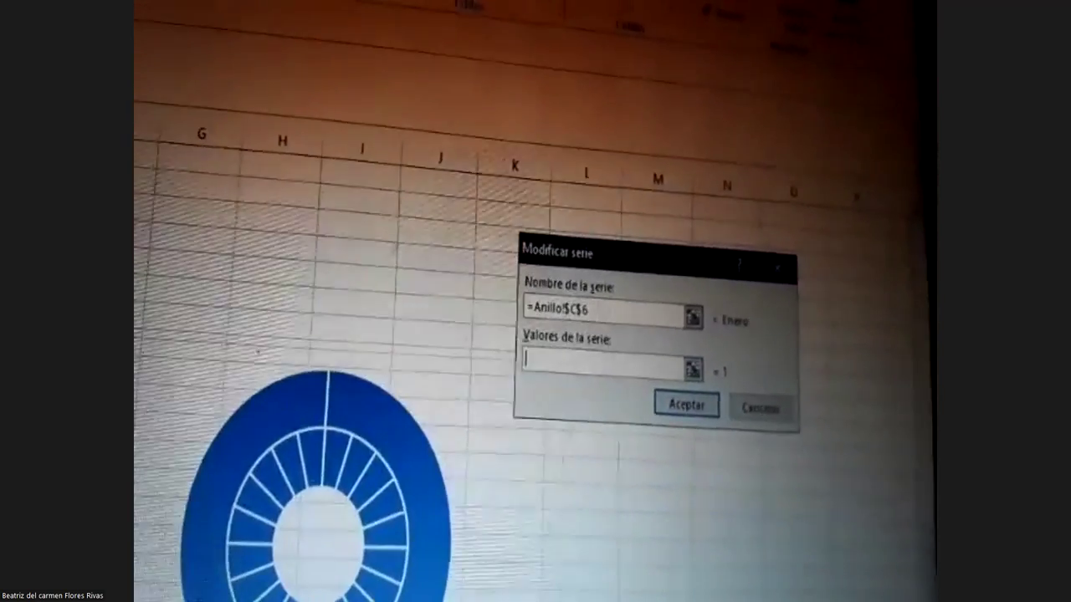
text(=Anillo!$C$7)
click(675, 355)
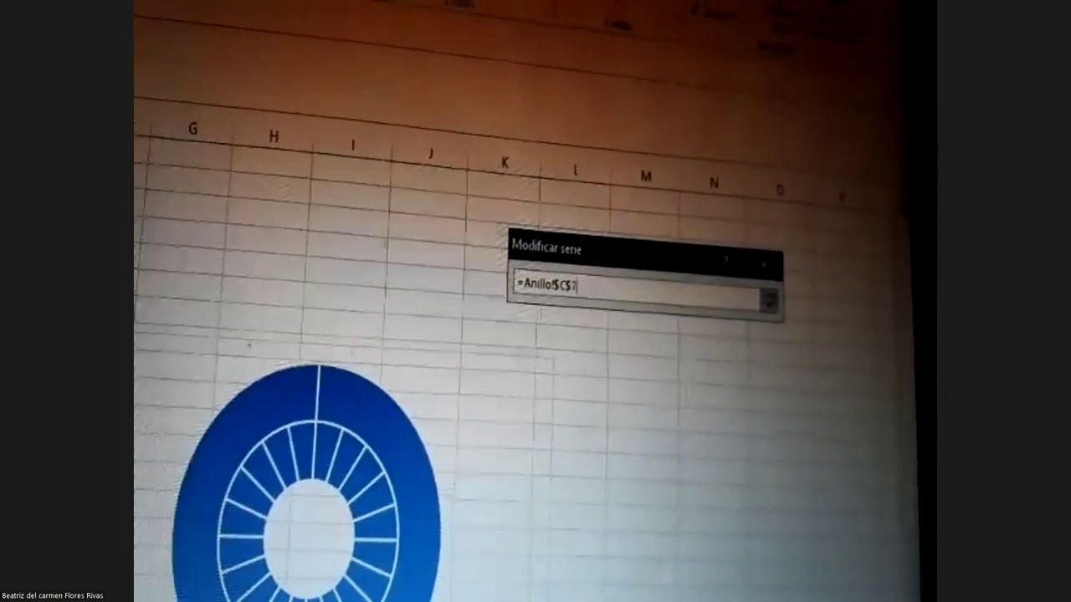
text(:$C$8)
key(Return)
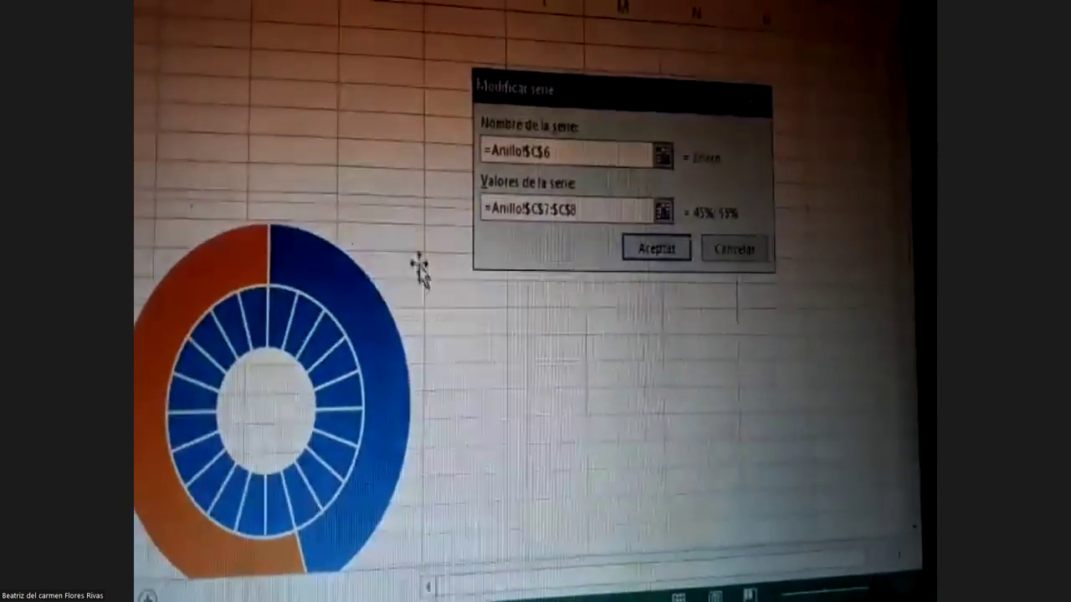
click(640, 270)
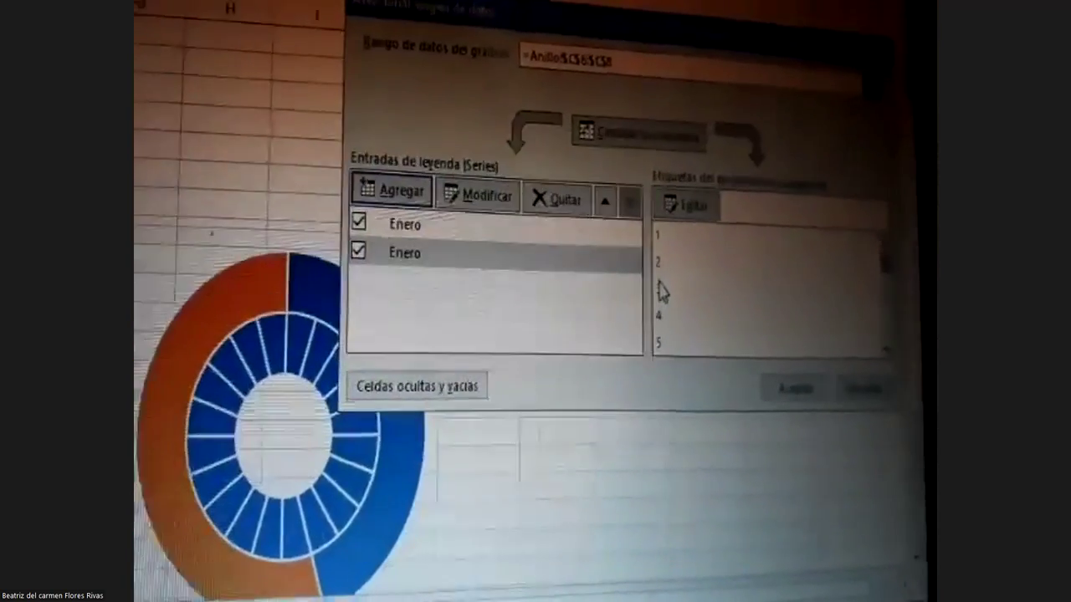
click(786, 372)
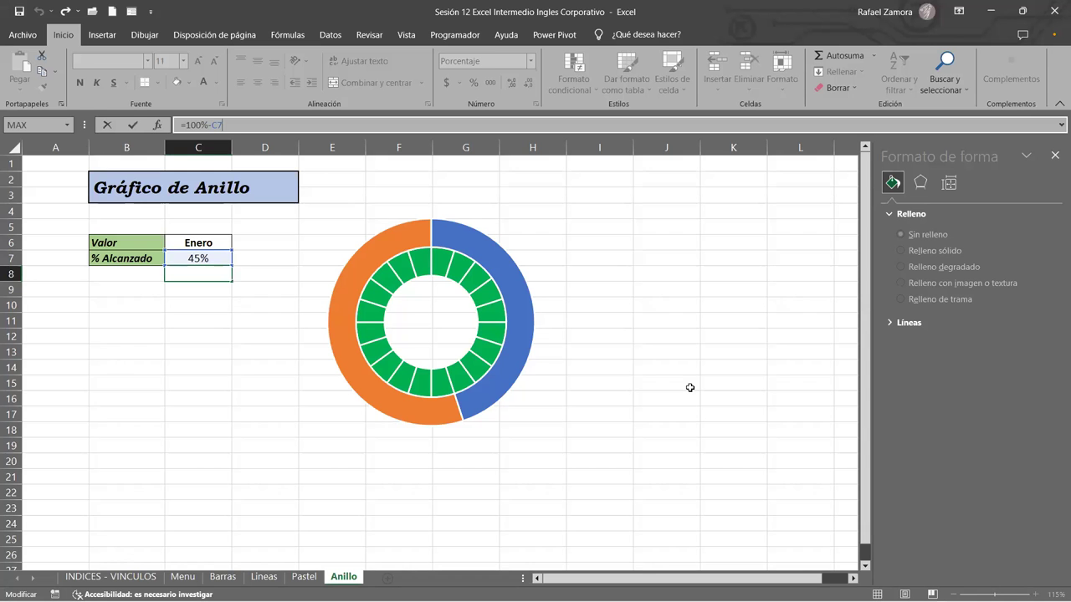
key(Escape)
click(628, 242)
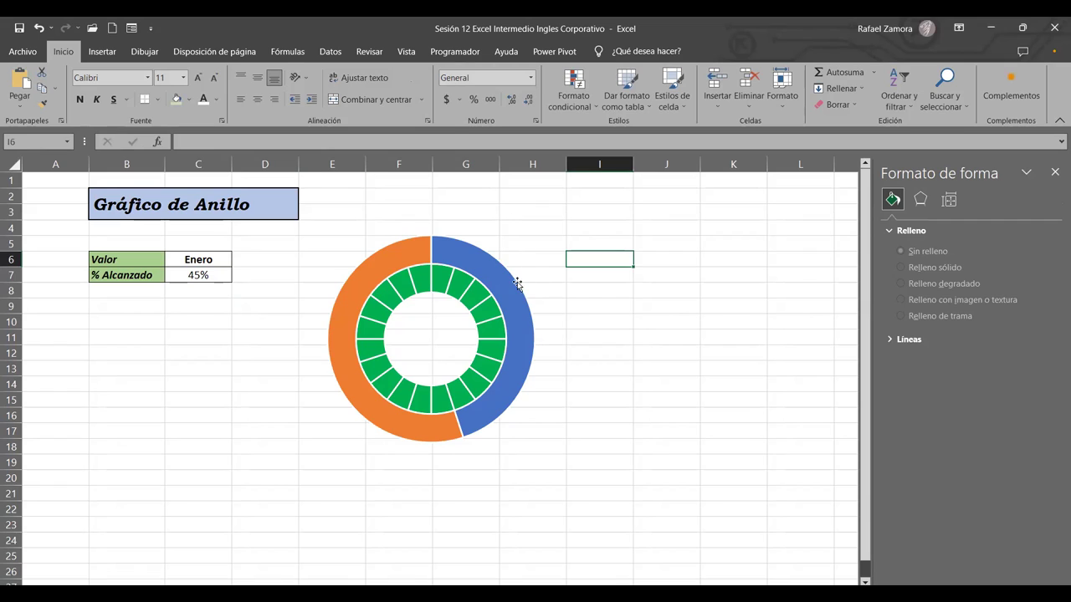
click(708, 306)
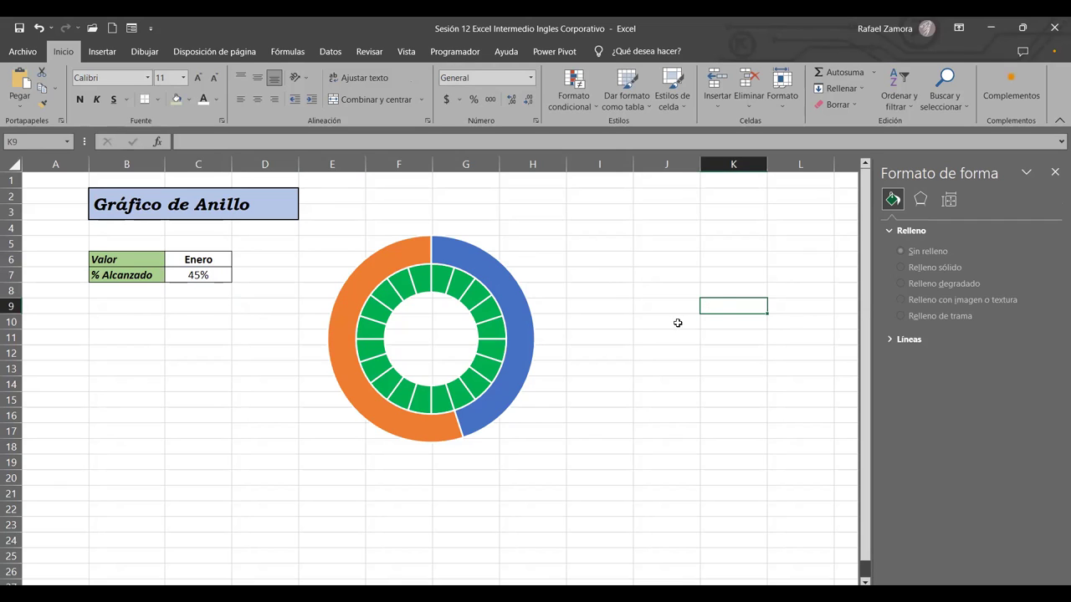
click(725, 385)
click(724, 412)
click(716, 255)
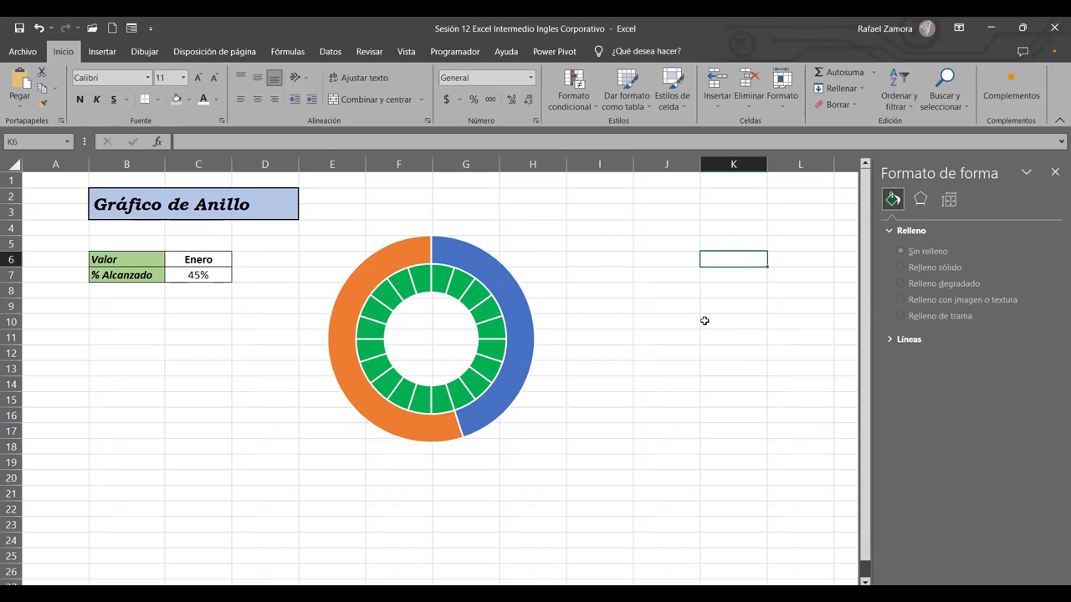
click(514, 237)
click(741, 239)
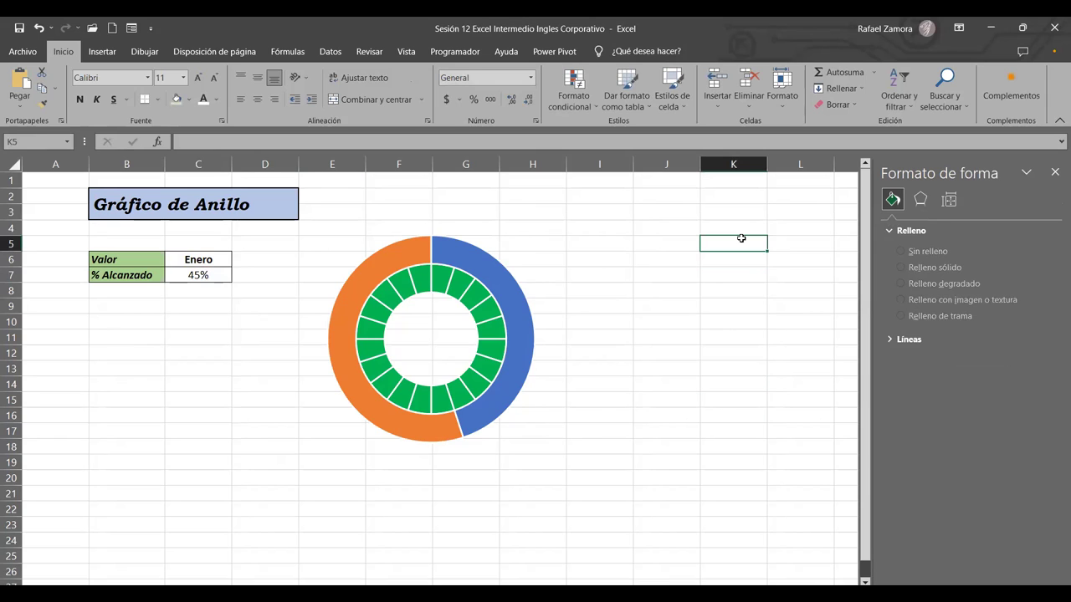
click(733, 329)
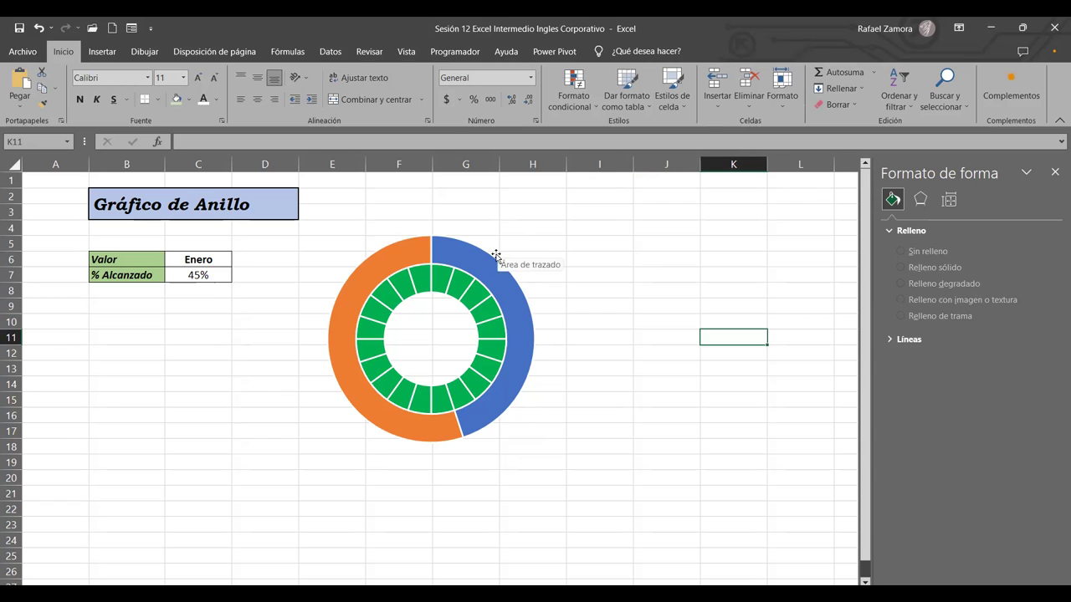
mouse_move(489, 258)
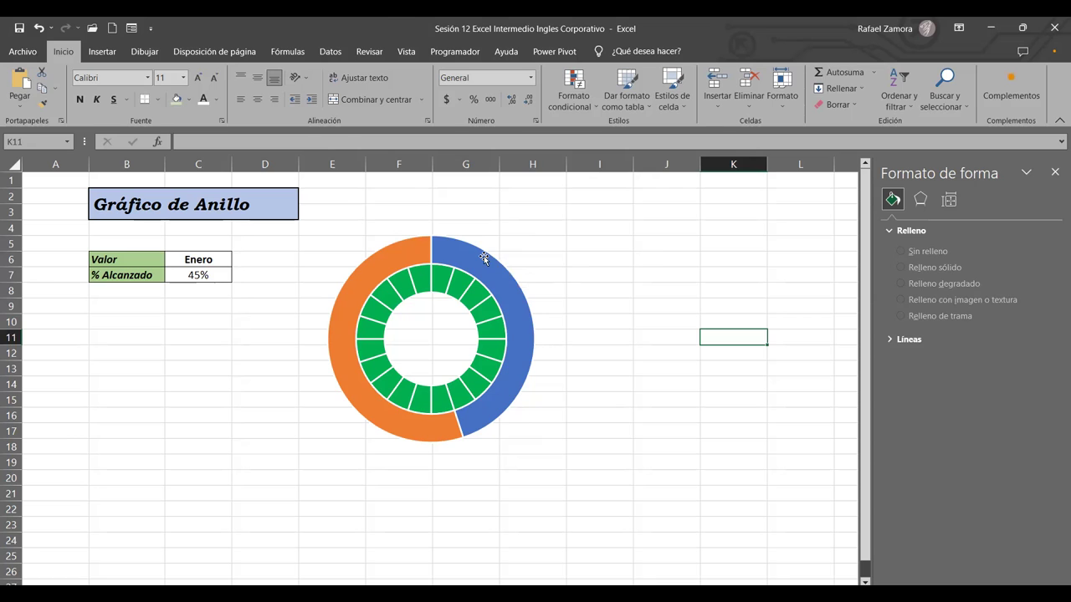
click(484, 259)
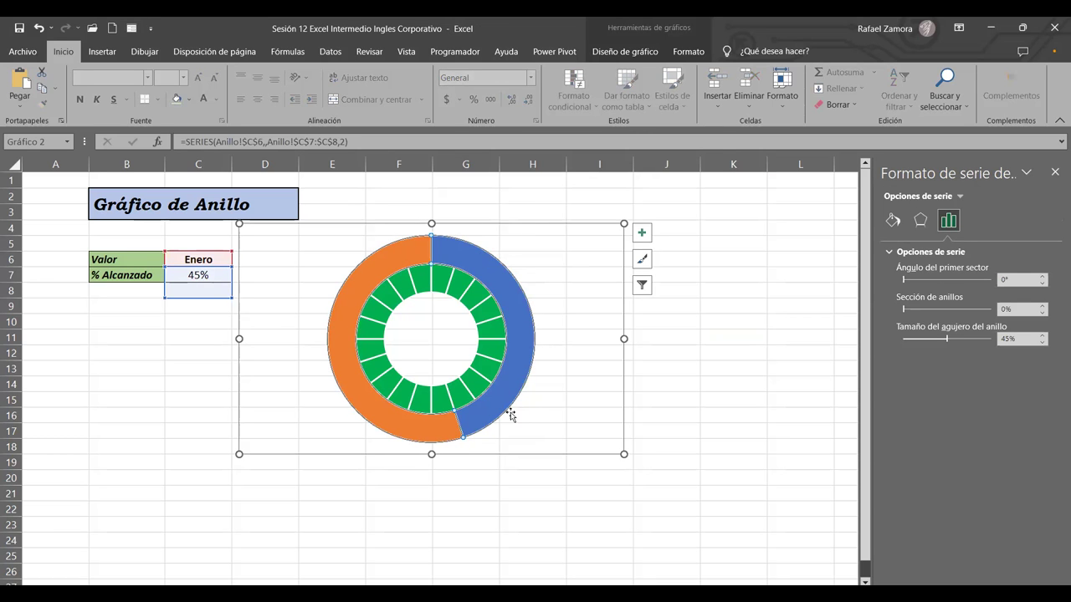
mouse_move(474, 263)
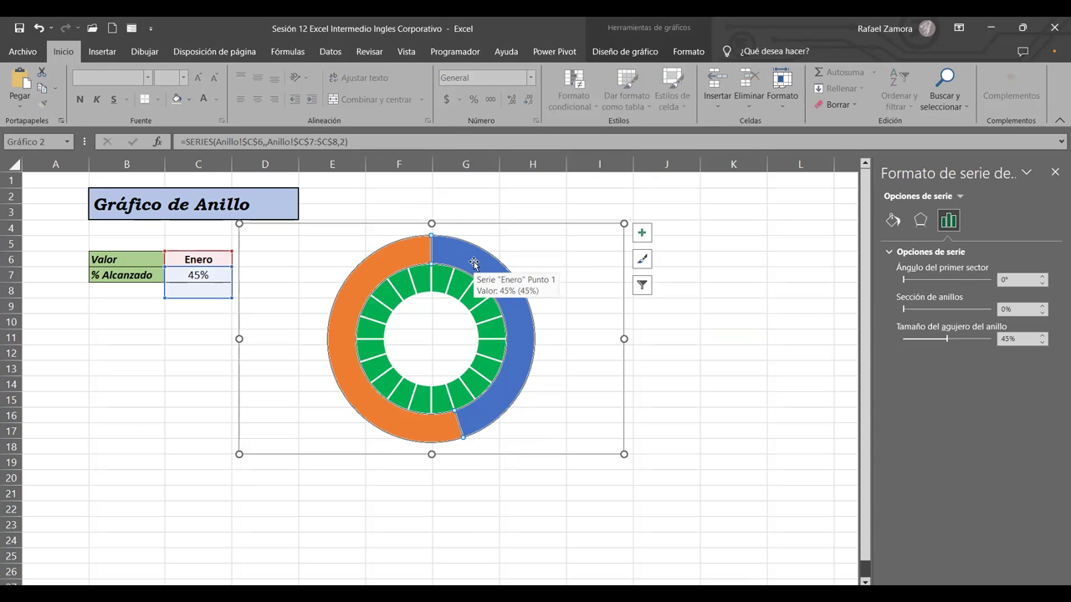
click(701, 240)
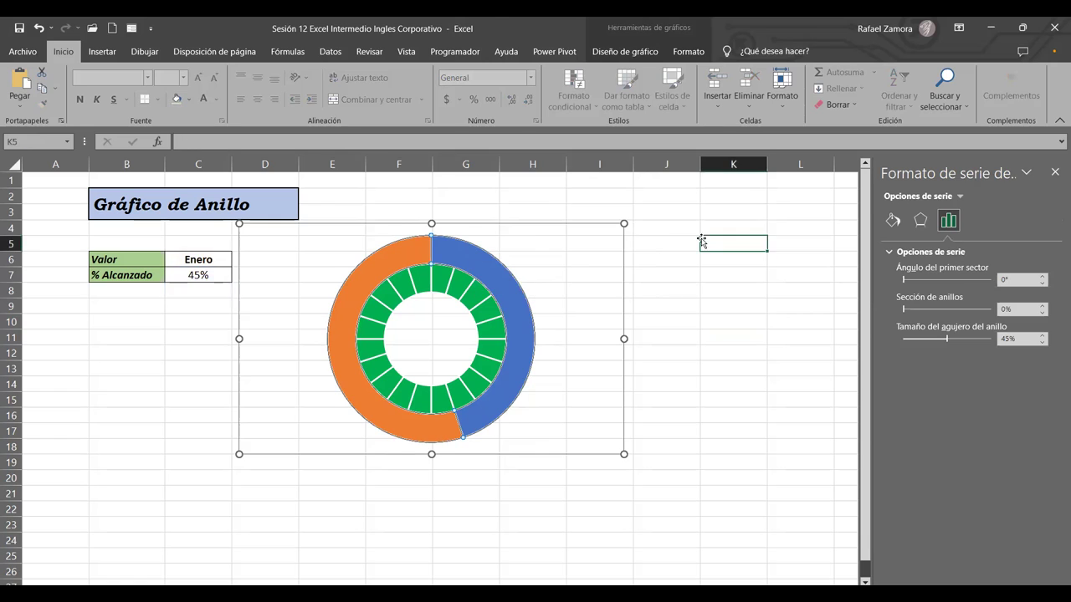
click(473, 266)
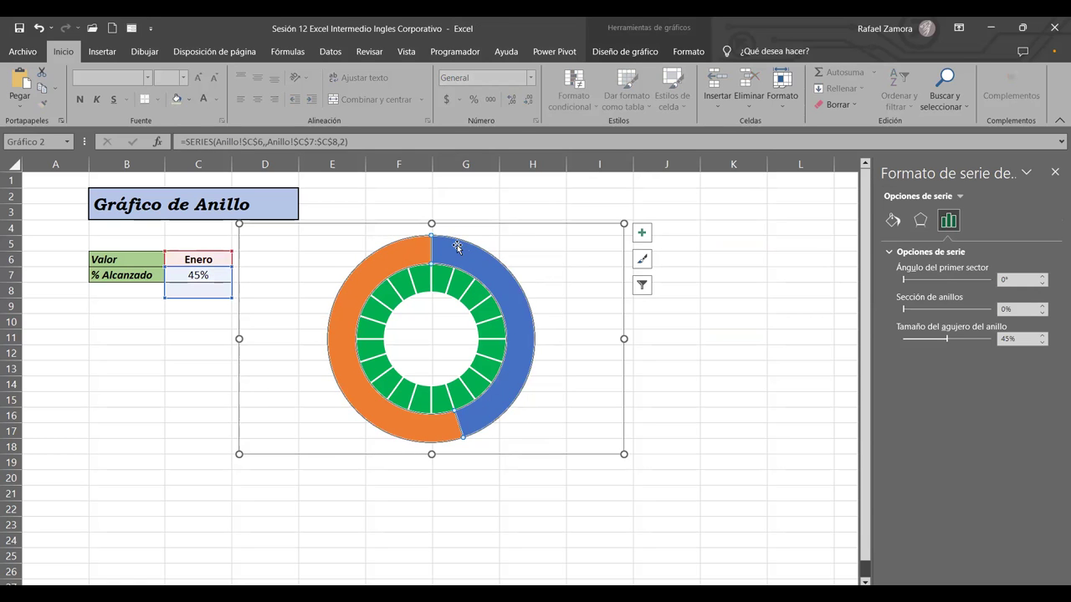
click(457, 247)
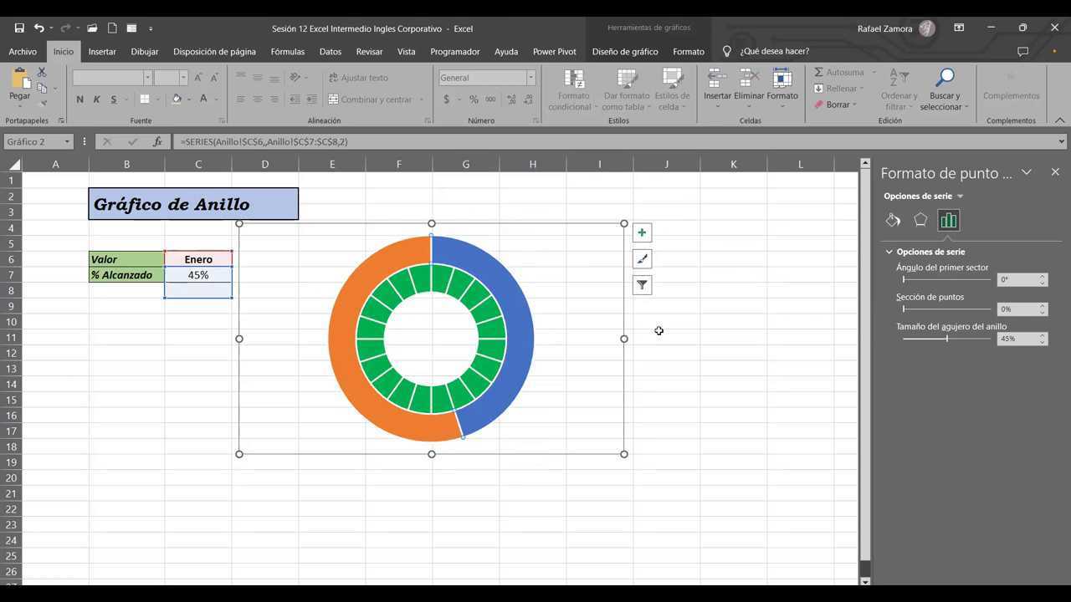
key(Escape)
click(772, 247)
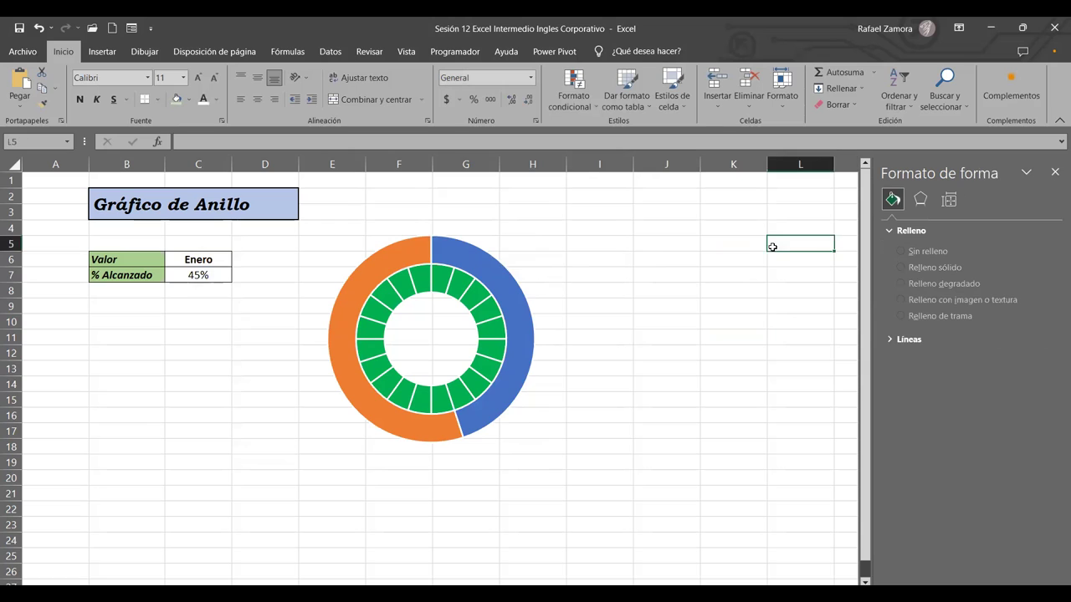
click(453, 258)
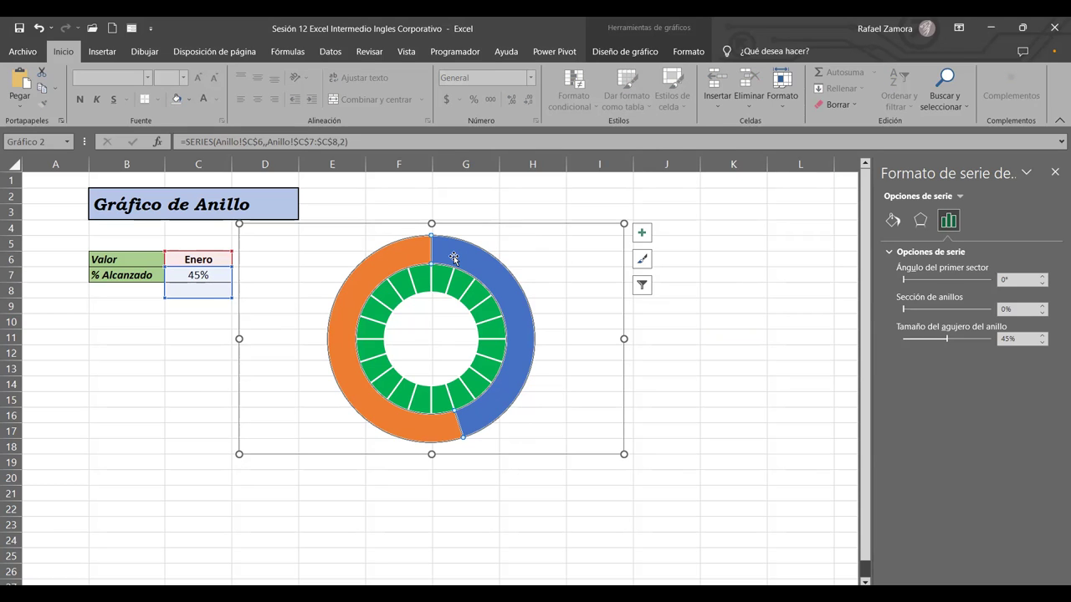
right_click(454, 257)
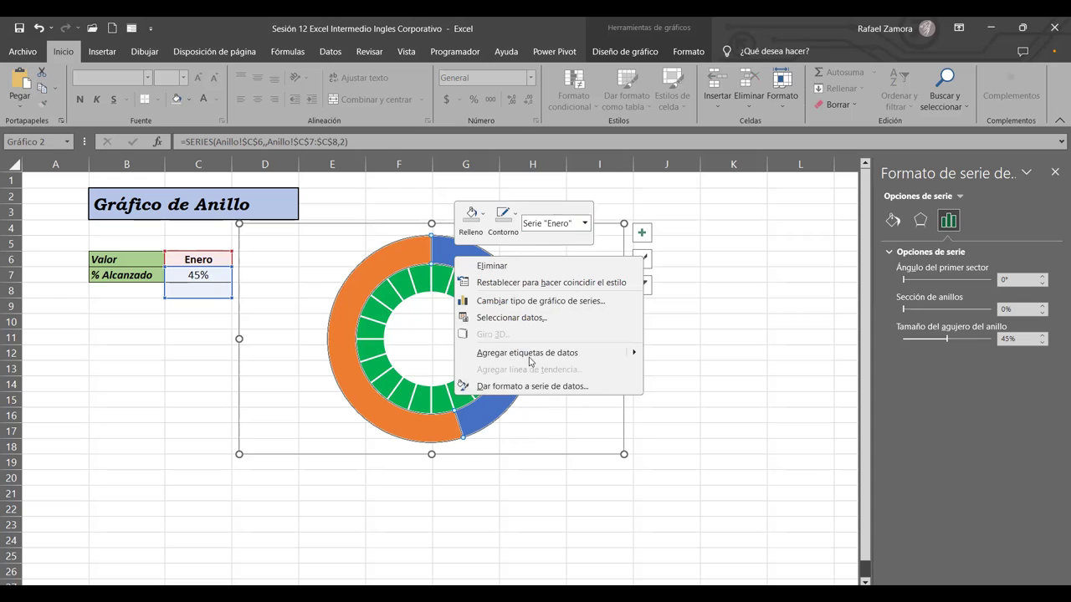
click(556, 301)
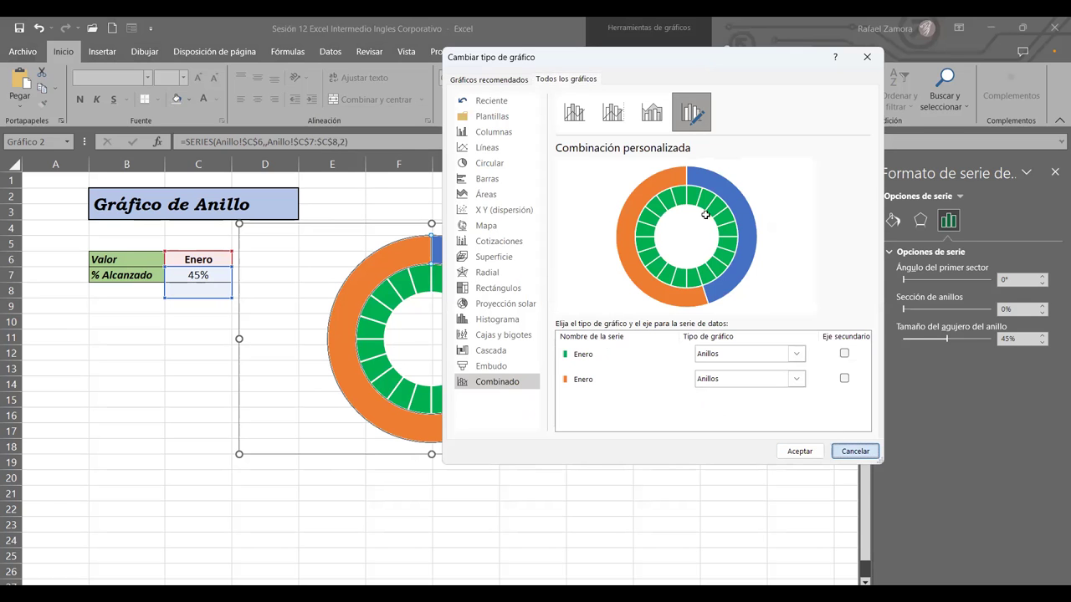
click(874, 455)
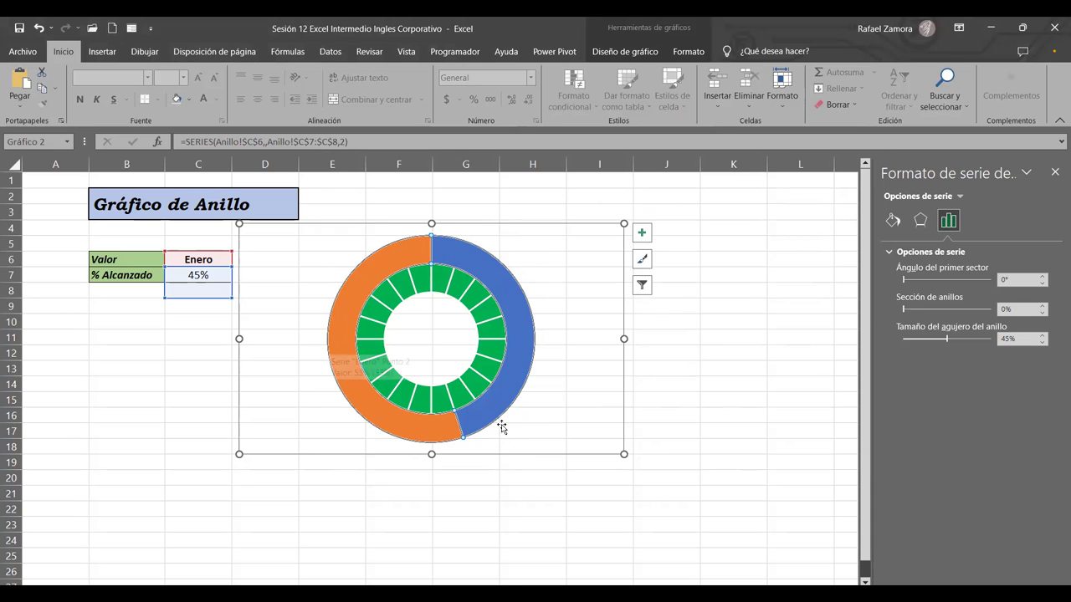
mouse_move(461, 260)
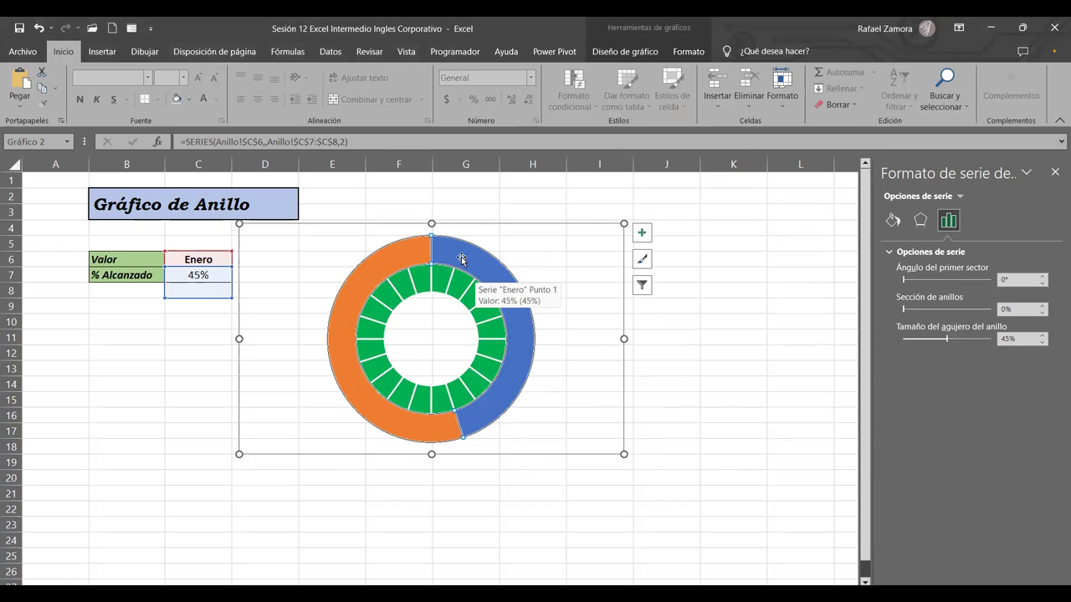
Tick Eje secundario for the second Enero series in Cambiar tipo de gráfico de series
right_click(462, 260)
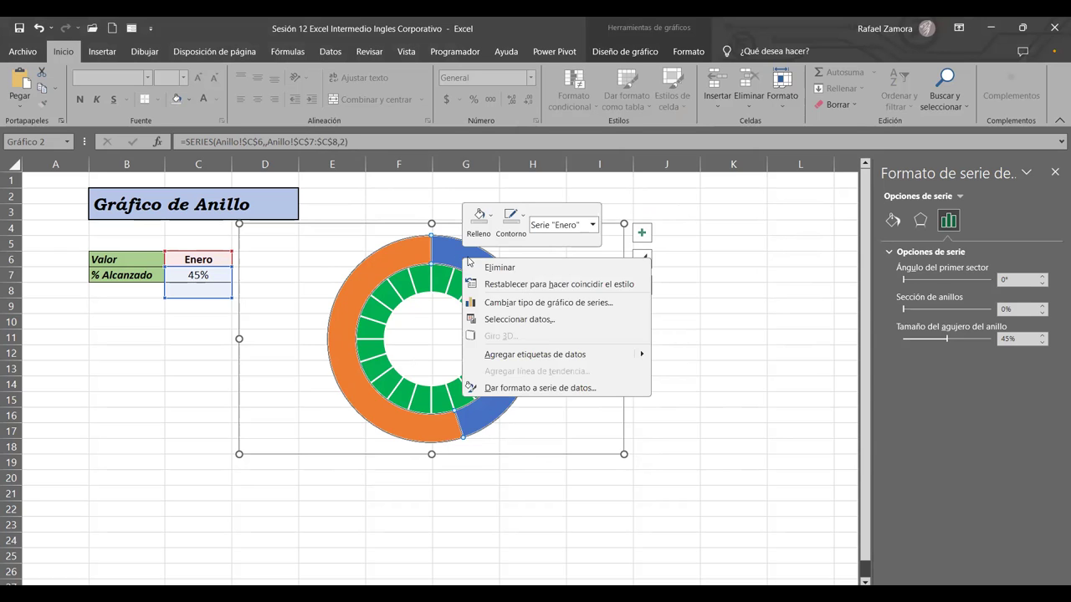
click(532, 303)
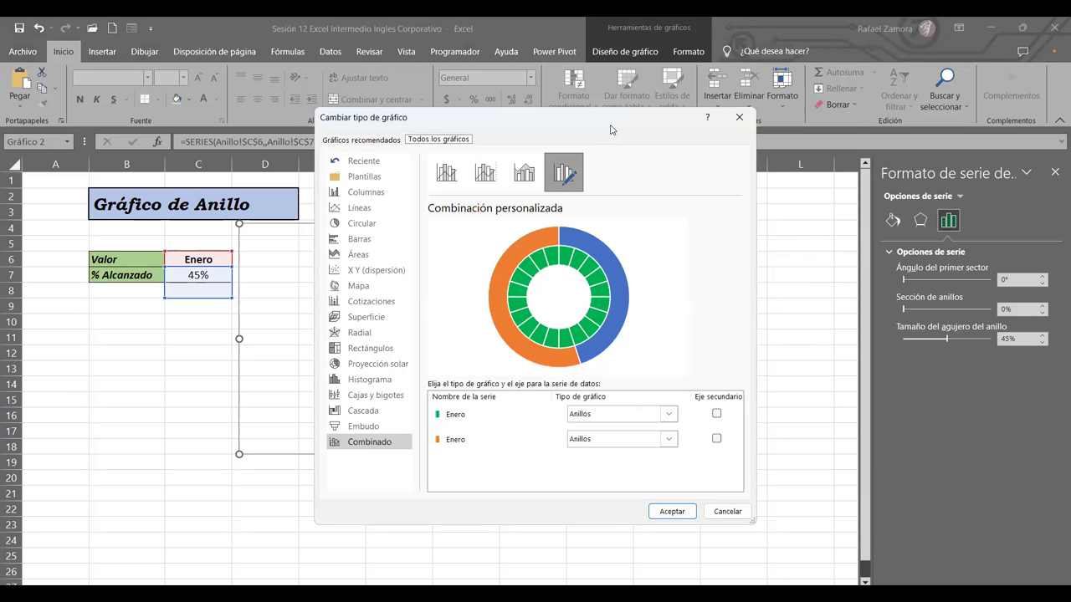
drag(610, 130, 620, 66)
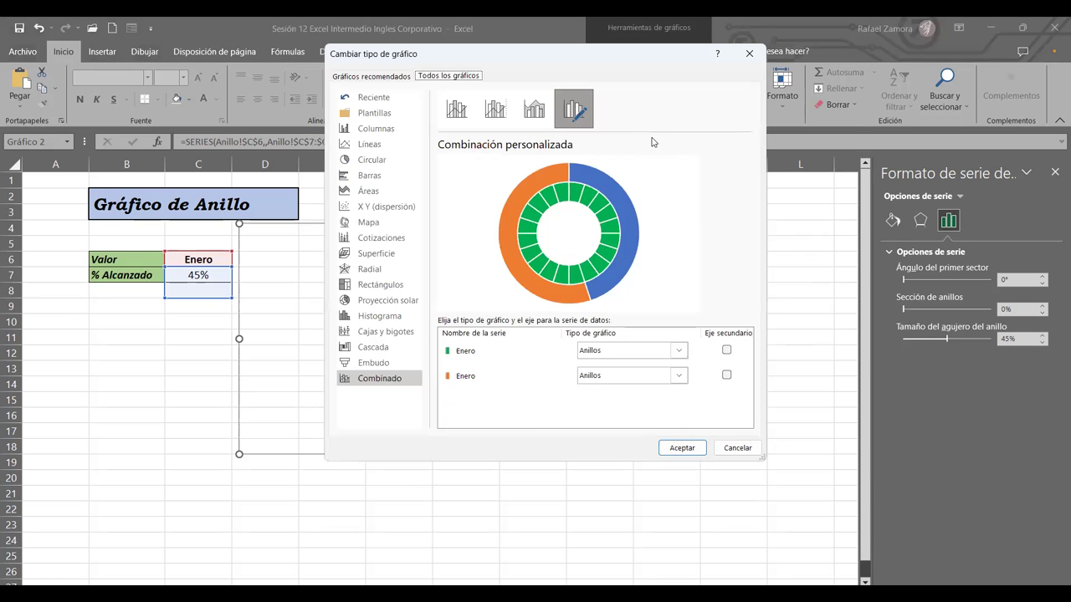
click(726, 374)
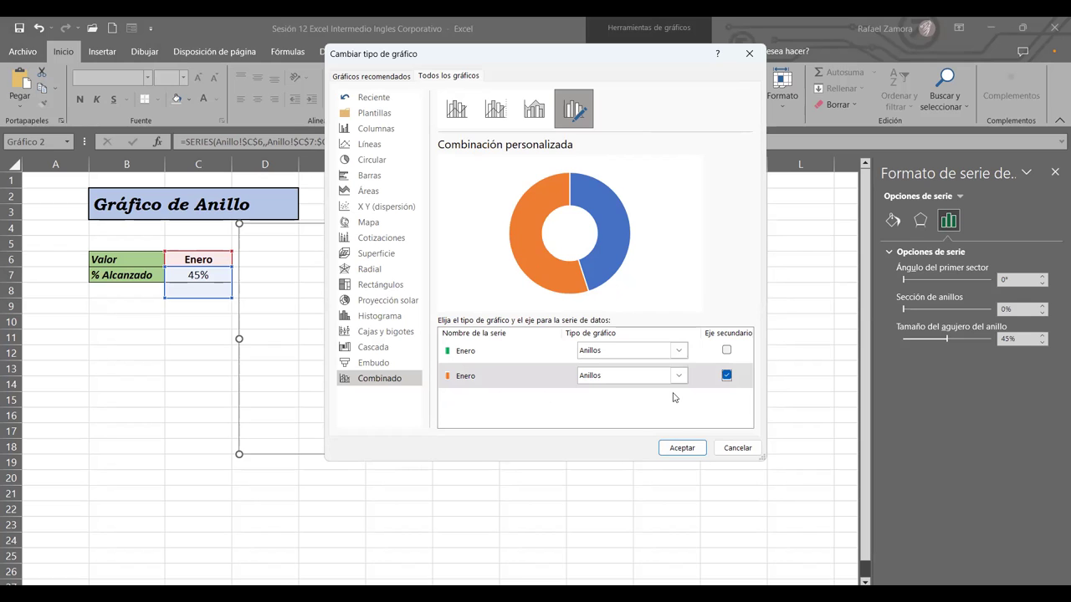
click(680, 450)
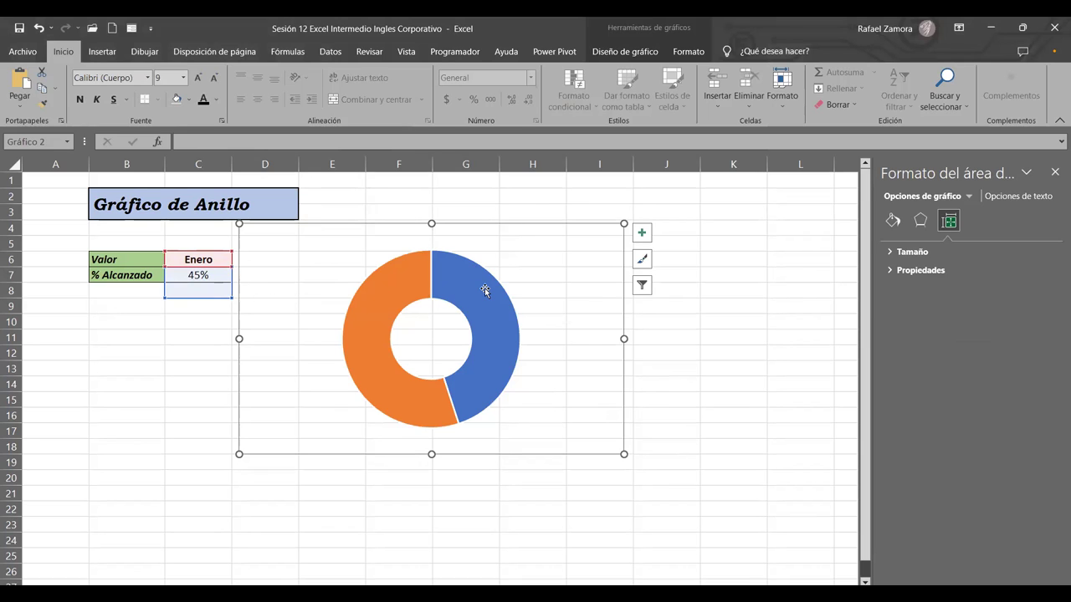
Select the donut series, then narrow the selection to its blue 45% data point
mouse_move(485, 290)
click(477, 289)
click(476, 290)
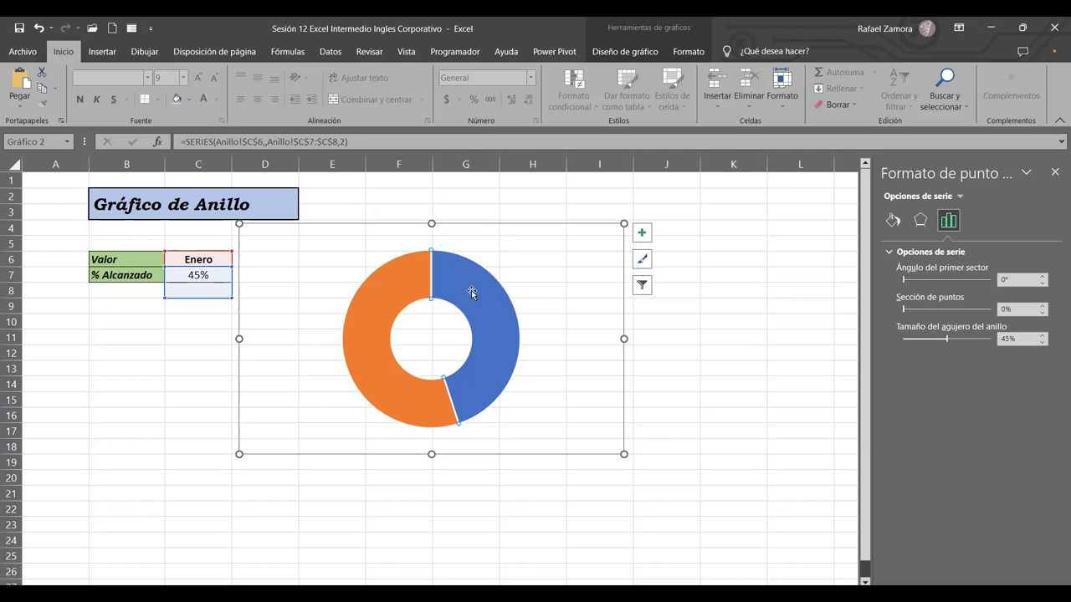
mouse_move(471, 291)
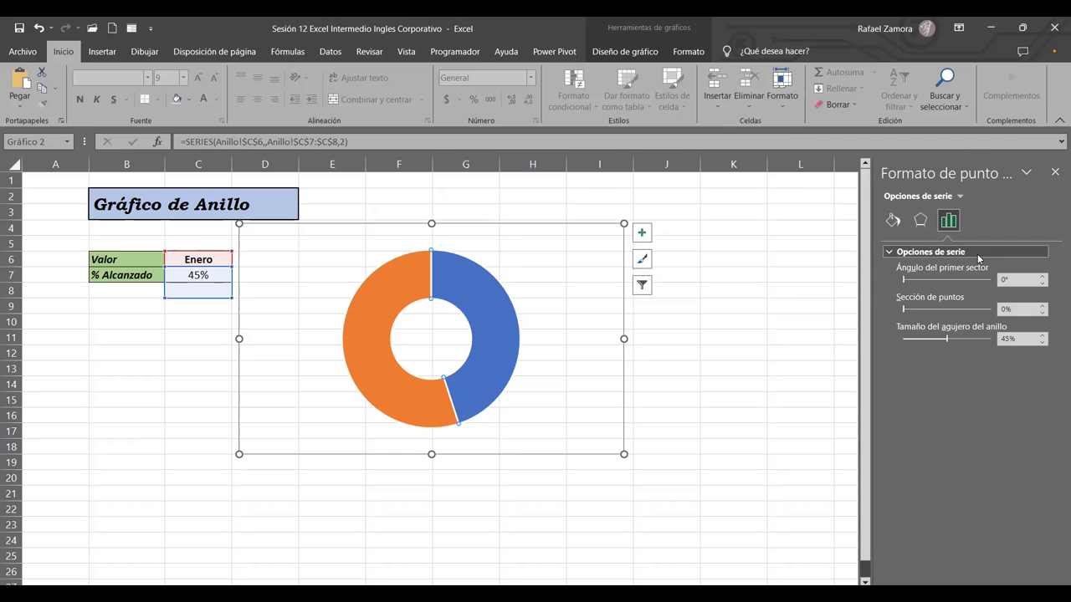
Give the 45% point No fill and the other point a solid white fill at 25% transparency
click(895, 221)
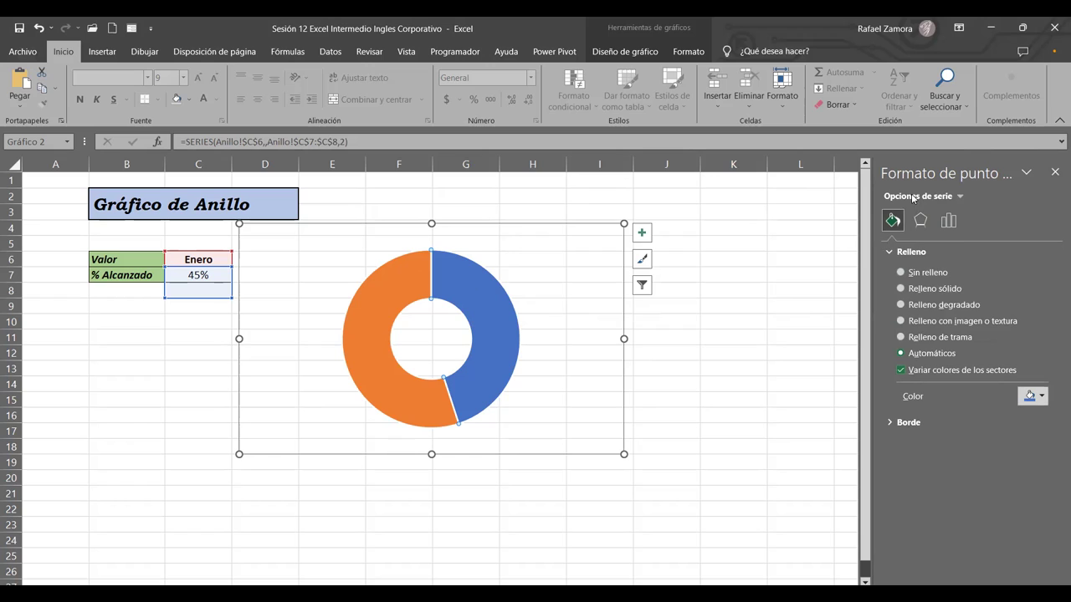
click(915, 274)
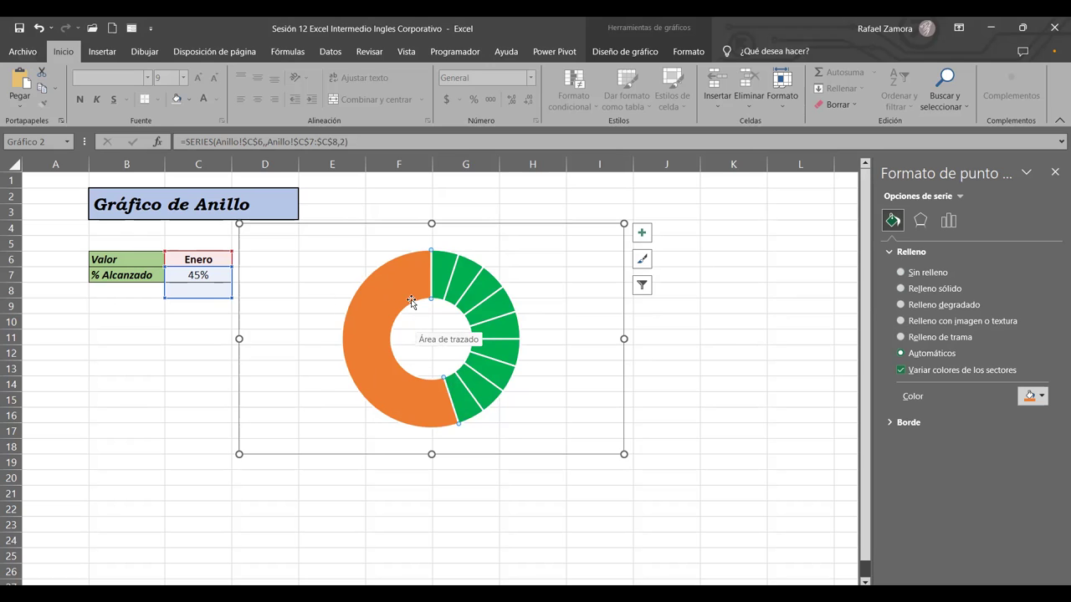
click(944, 289)
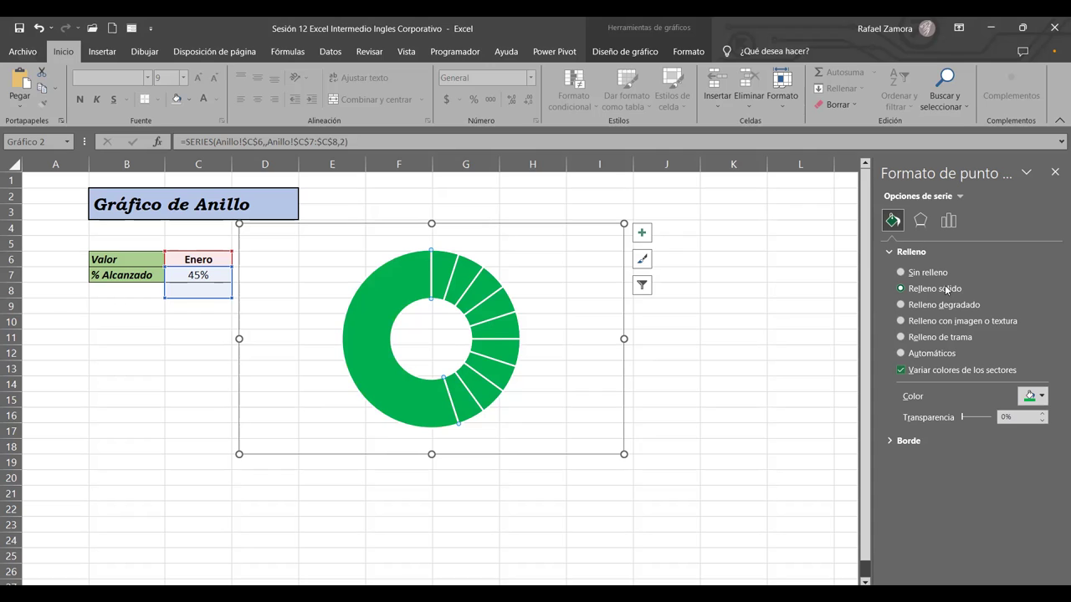
click(1041, 399)
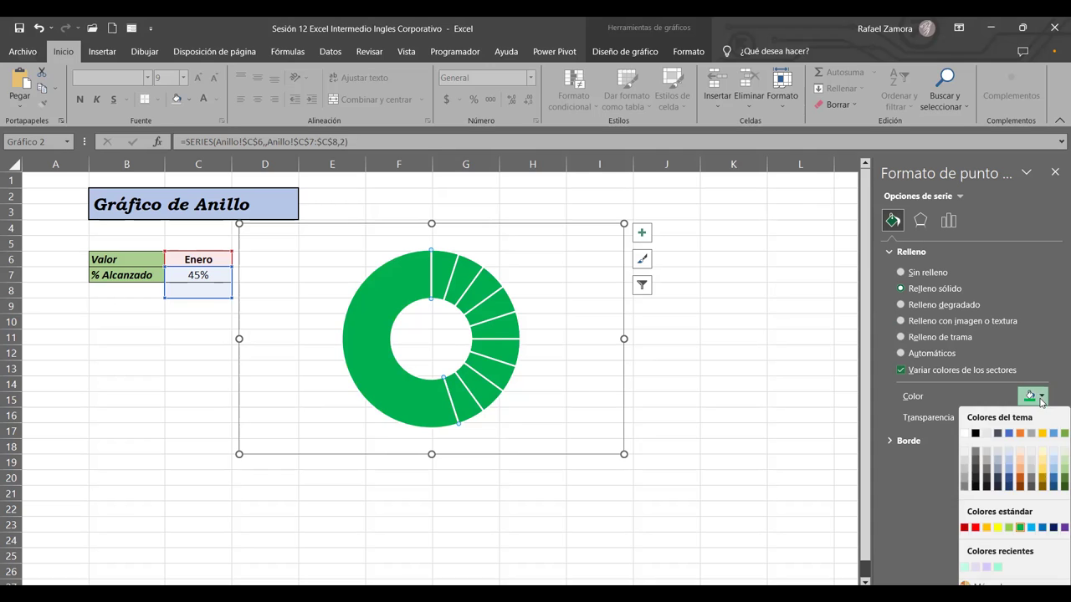
click(964, 434)
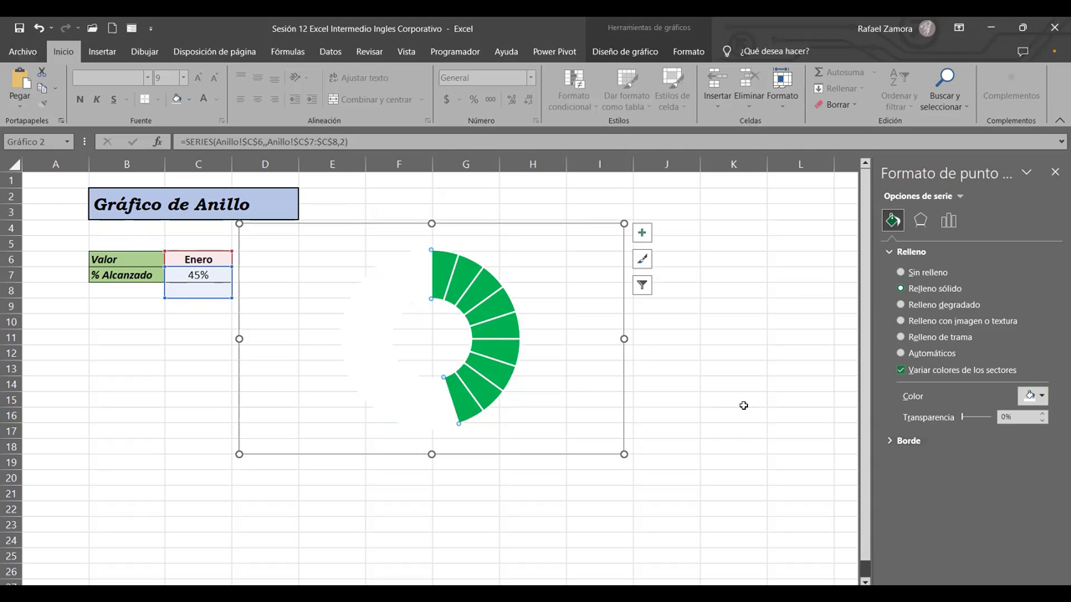
drag(1017, 418, 905, 418)
text(25)
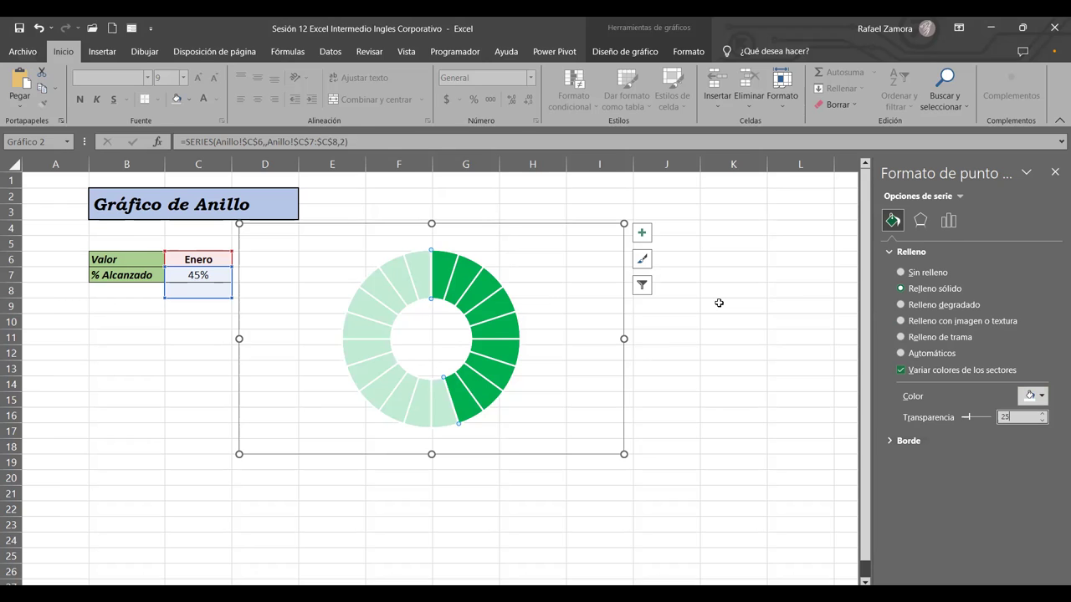
click(719, 303)
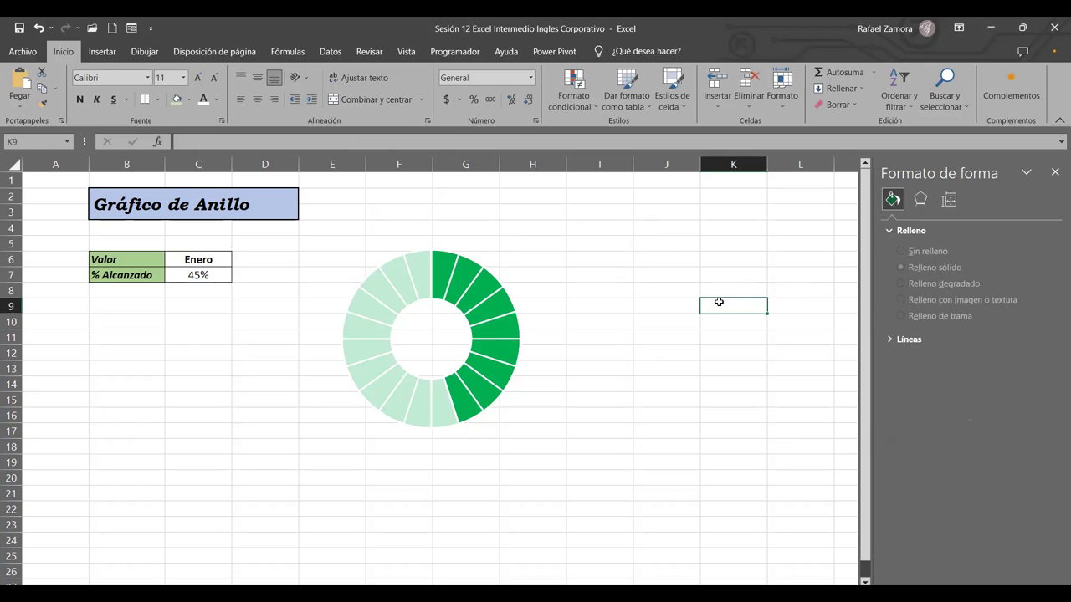
Try 65% and 90% from C7's dropdown, then settle on 75%
click(213, 272)
click(237, 276)
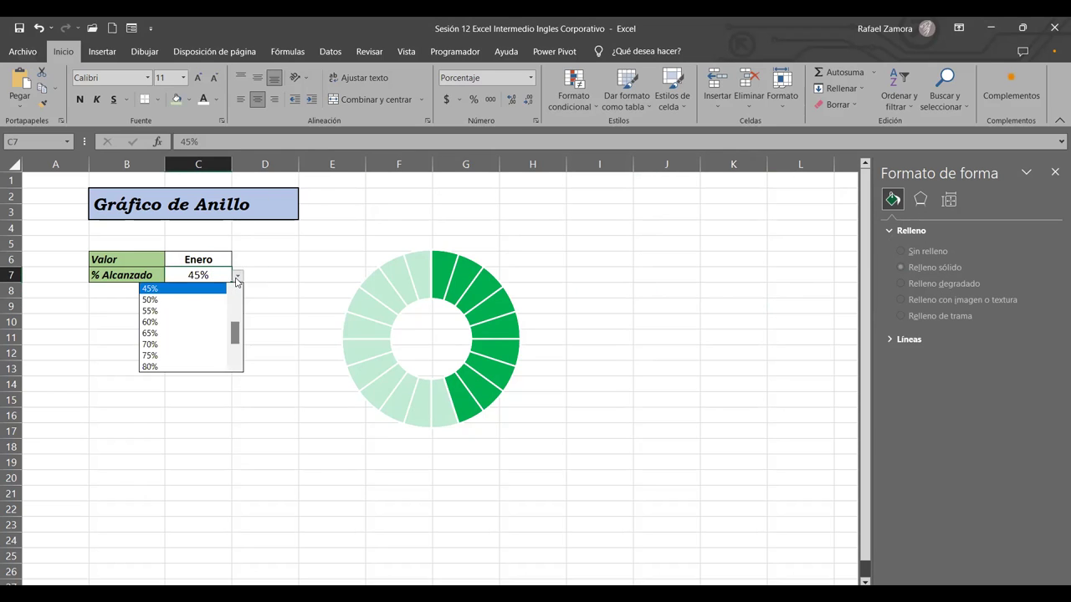
click(172, 332)
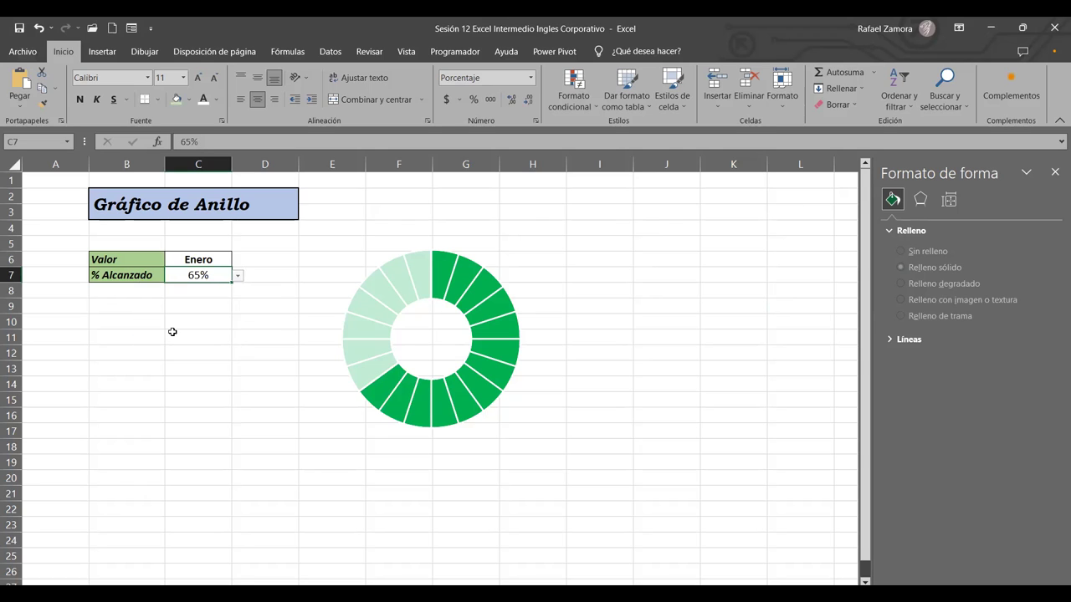
click(238, 276)
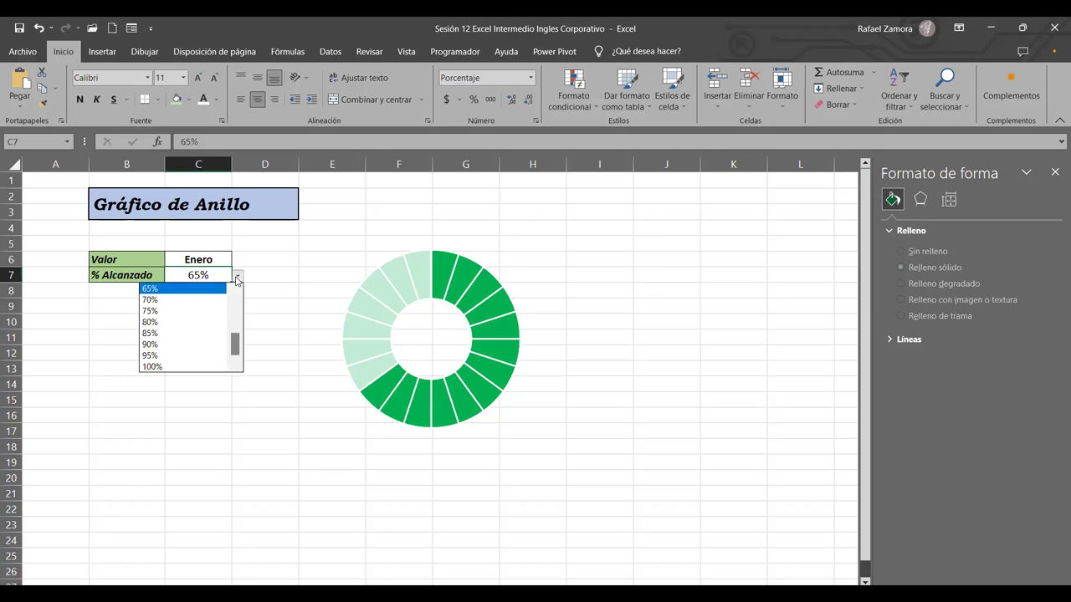
click(185, 344)
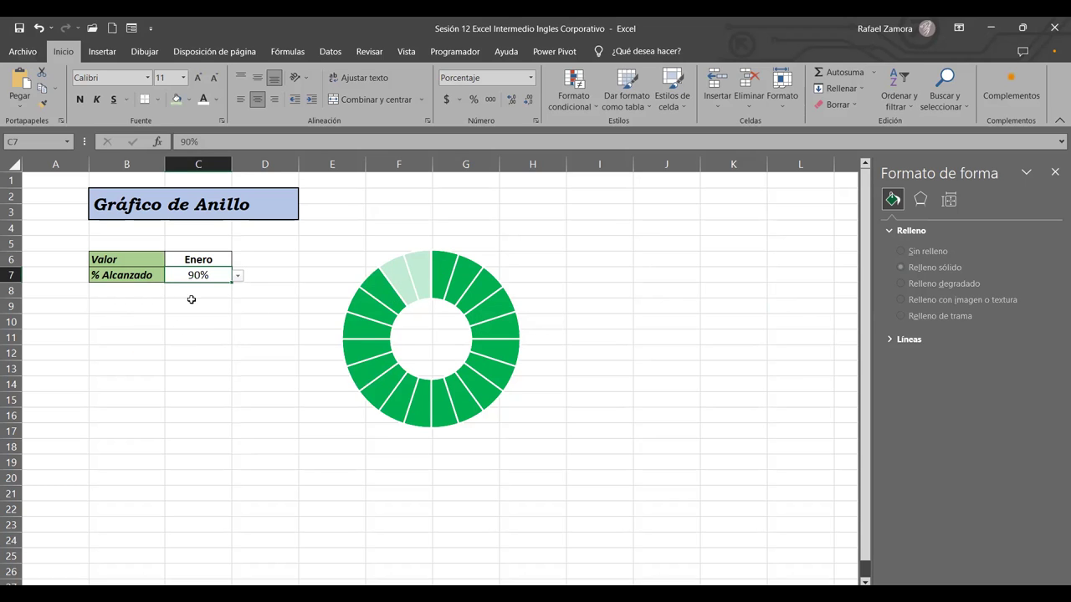
click(237, 275)
click(188, 311)
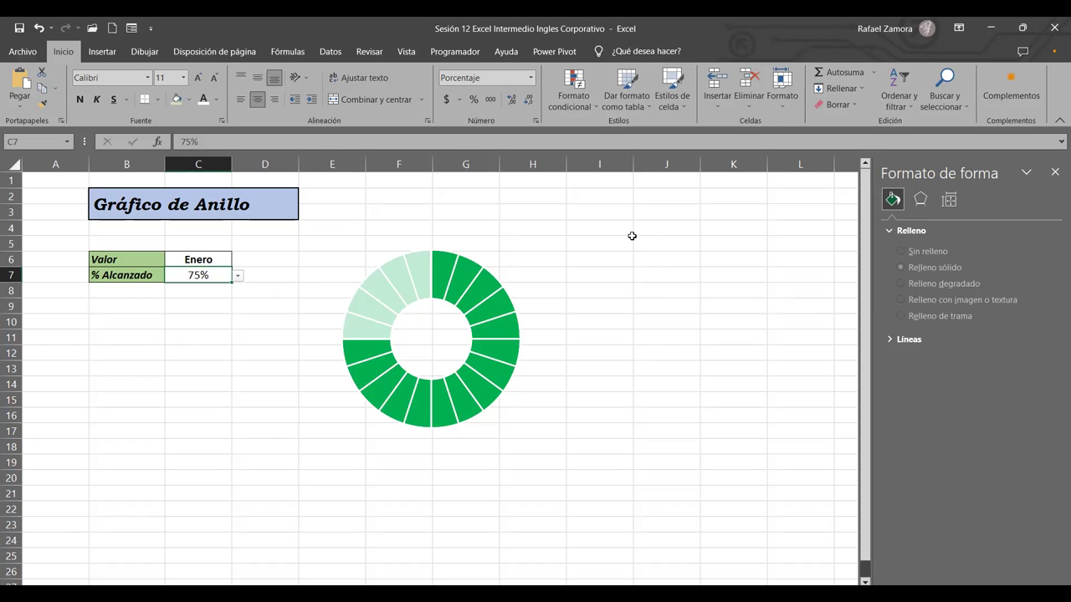
Draw a rectangle inside the donut's hole and set it to No fill
click(119, 55)
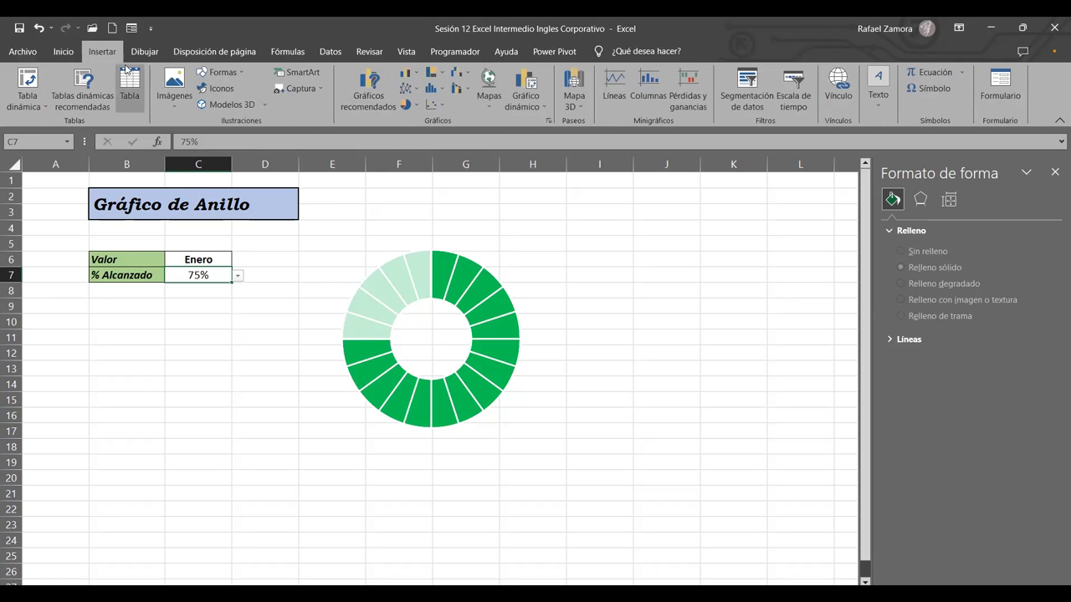
click(224, 72)
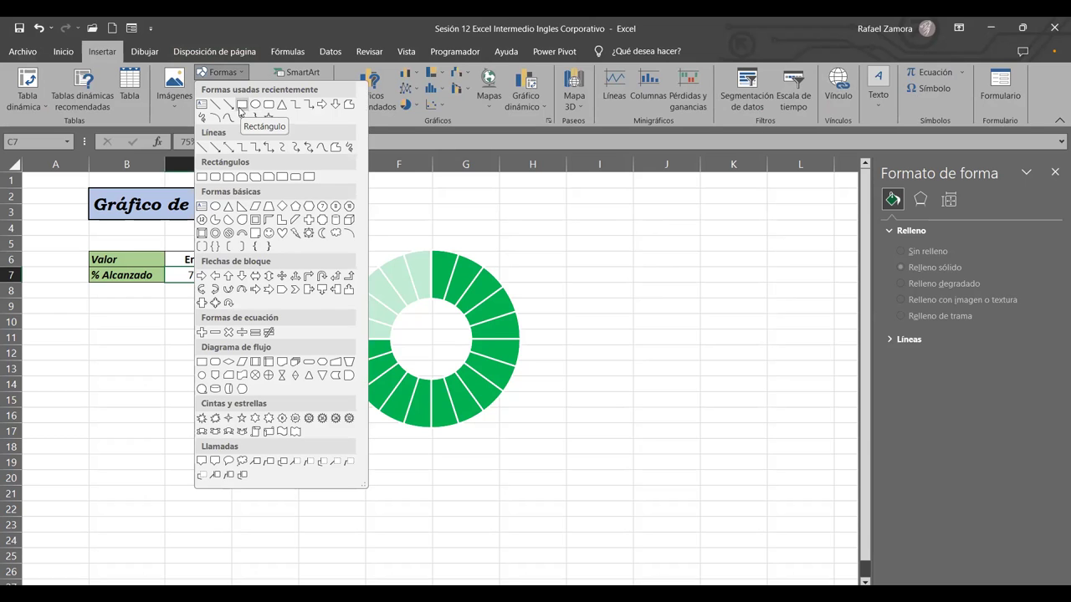
click(241, 107)
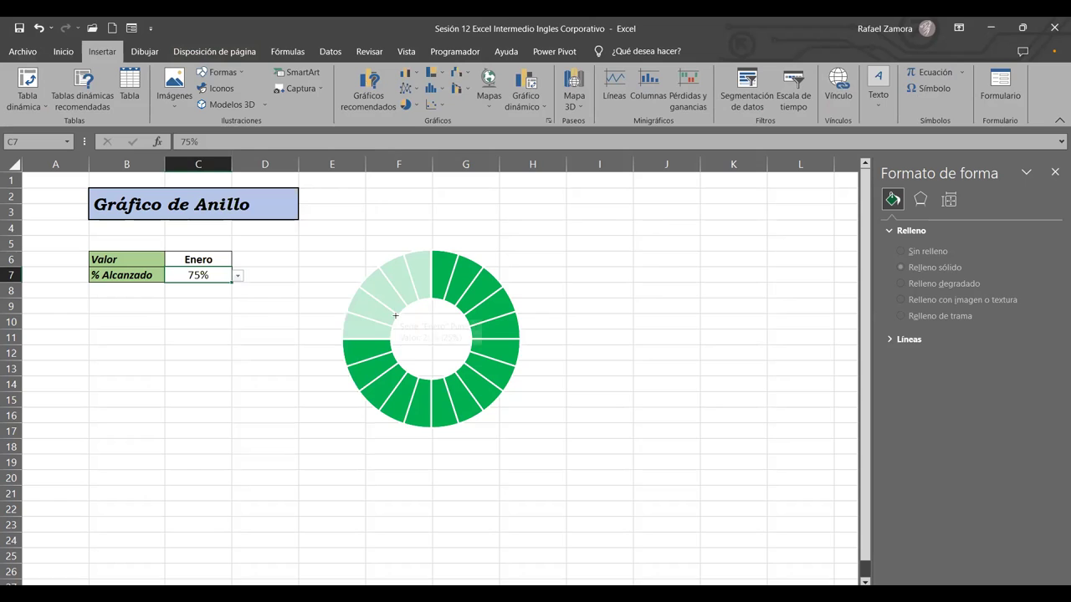
drag(395, 315, 466, 361)
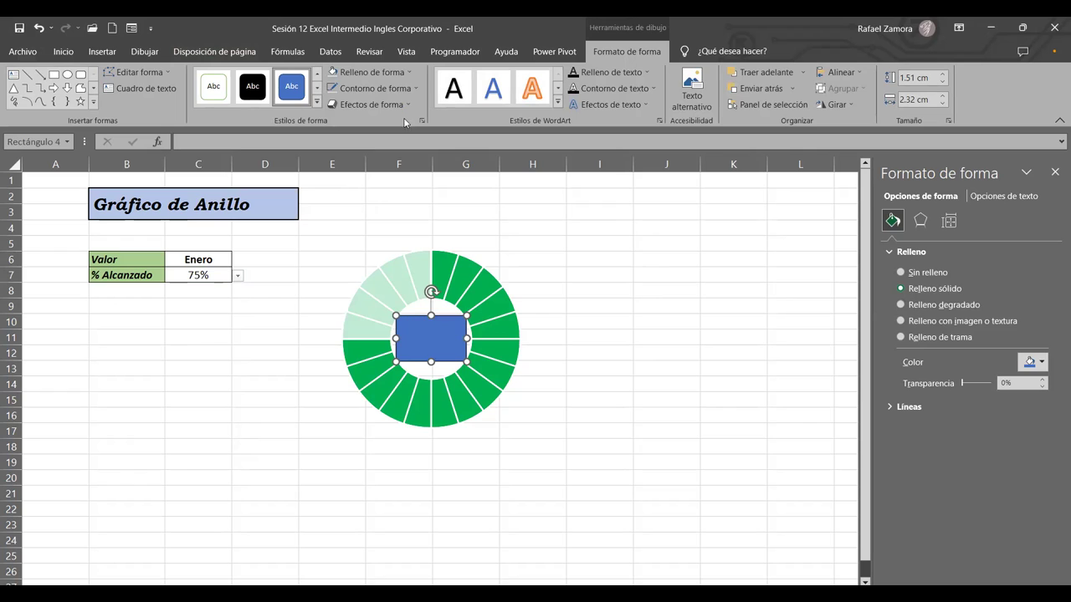
click(333, 78)
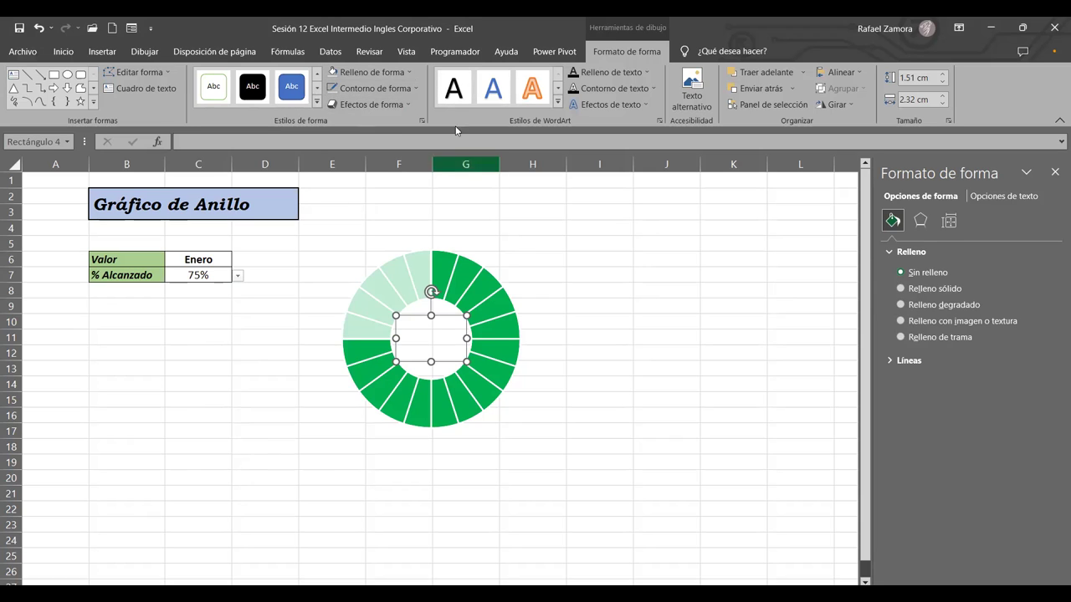
Link the rectangle's text to =$C$7 so it shows 75%
click(209, 144)
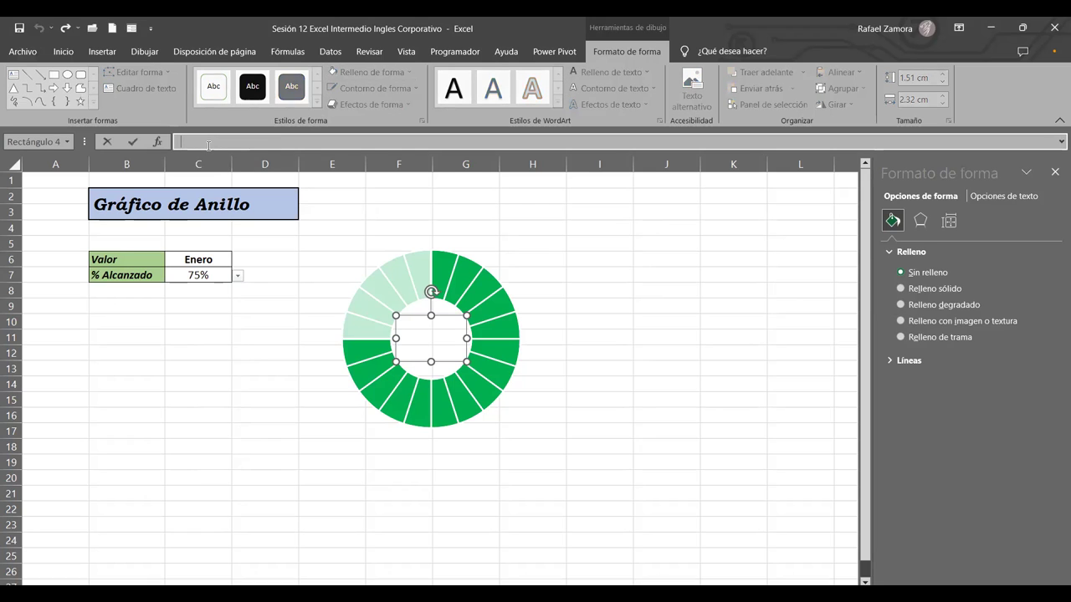
text(=)
key(BackSpace)
text(=)
click(211, 277)
key(Return)
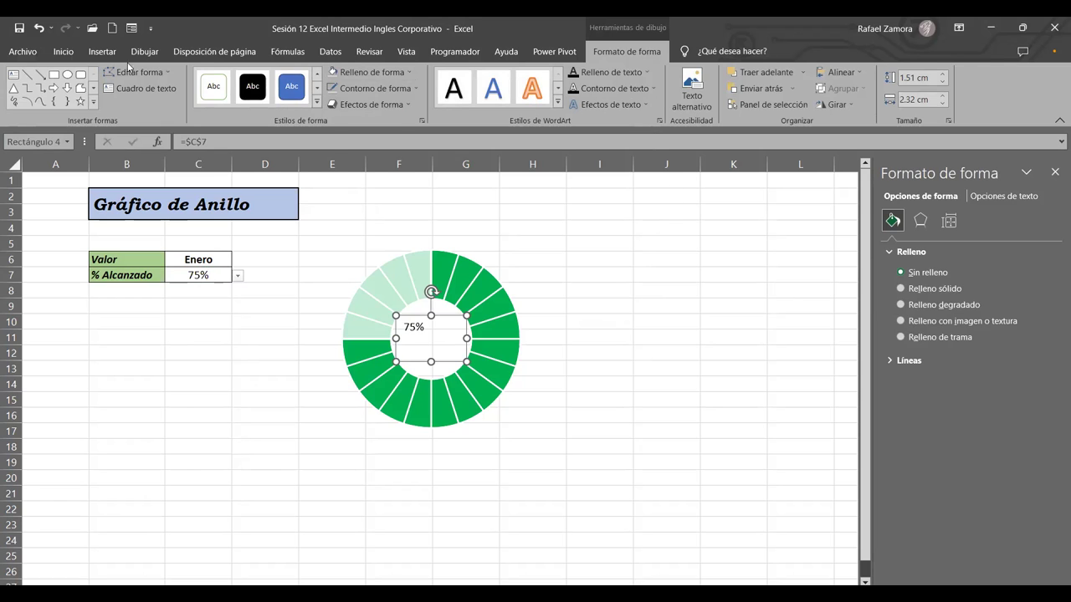
Centre the donut's 75% label both ways and make it size 28, bold and red
click(64, 51)
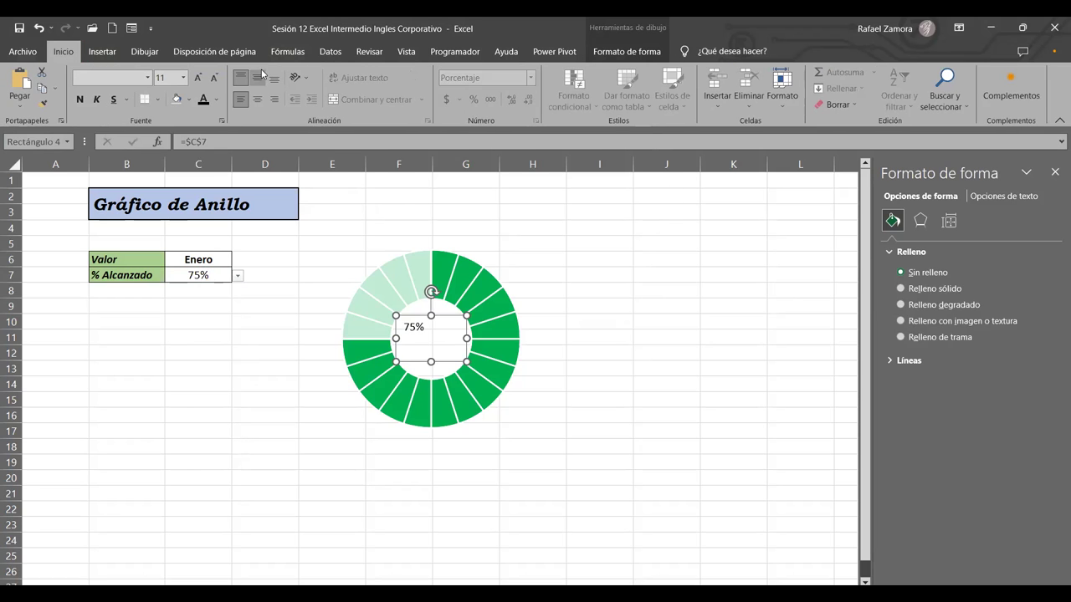
click(258, 77)
click(259, 100)
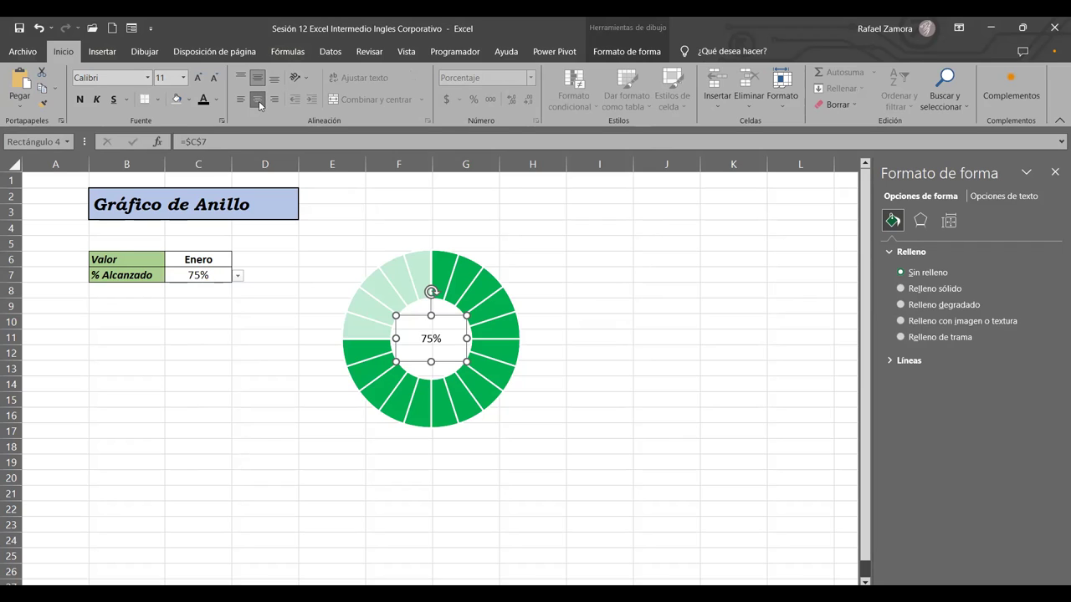
click(198, 80)
click(197, 80)
click(197, 80)
click(198, 80)
click(198, 80)
click(198, 81)
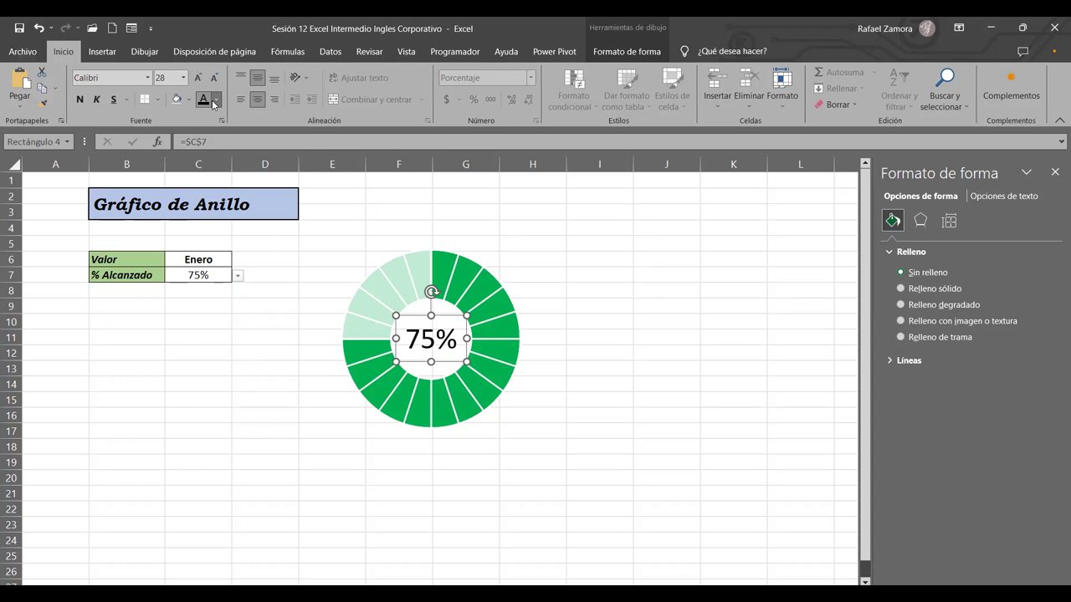
click(215, 100)
click(213, 224)
click(80, 99)
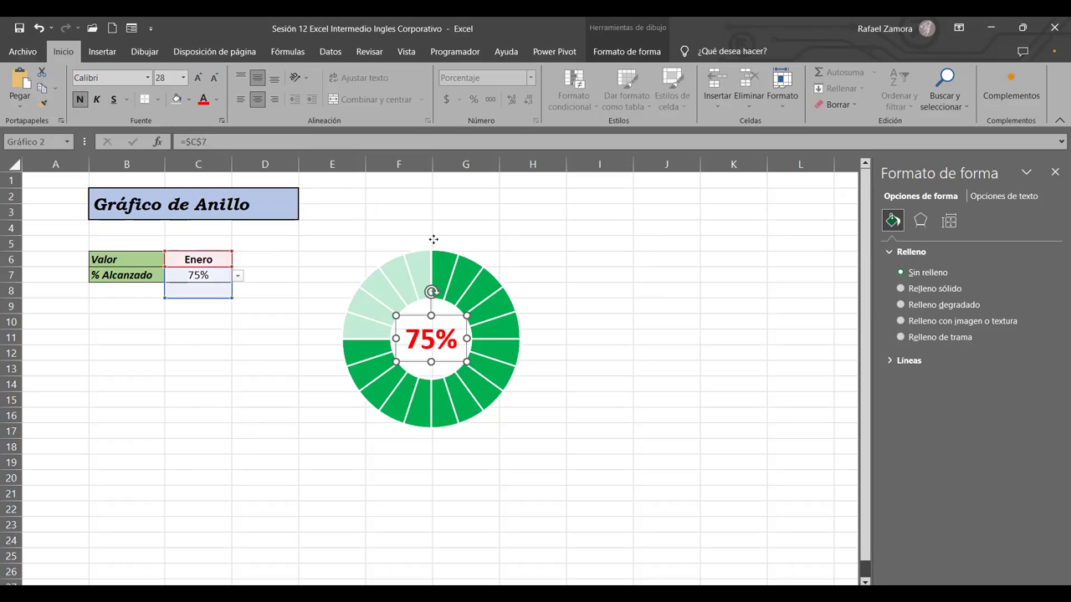
click(561, 254)
click(732, 272)
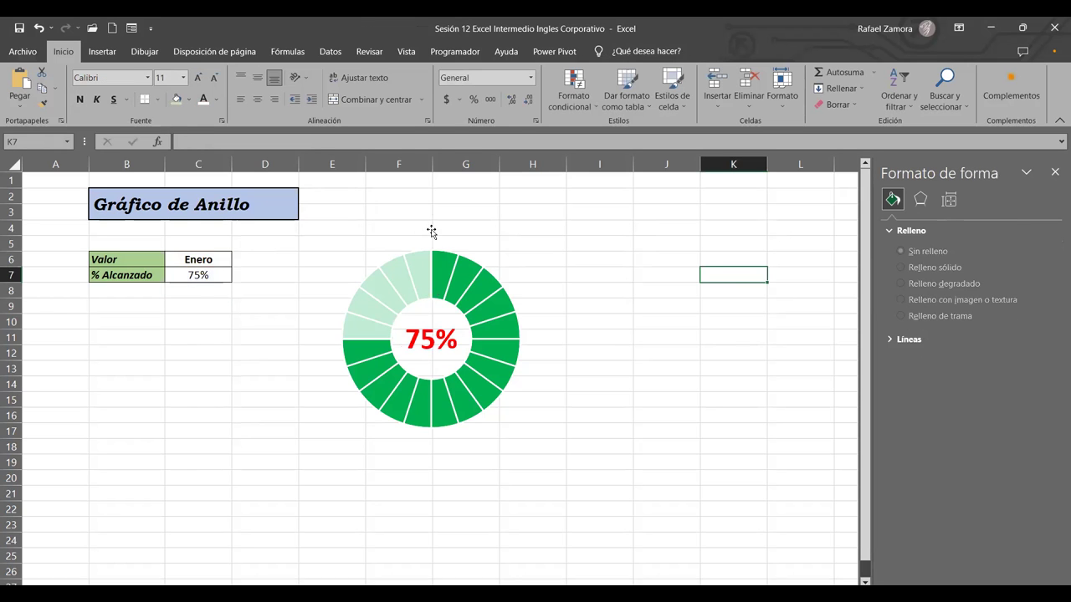
Pick 45% from cell C7's dropdown list
click(198, 275)
click(237, 277)
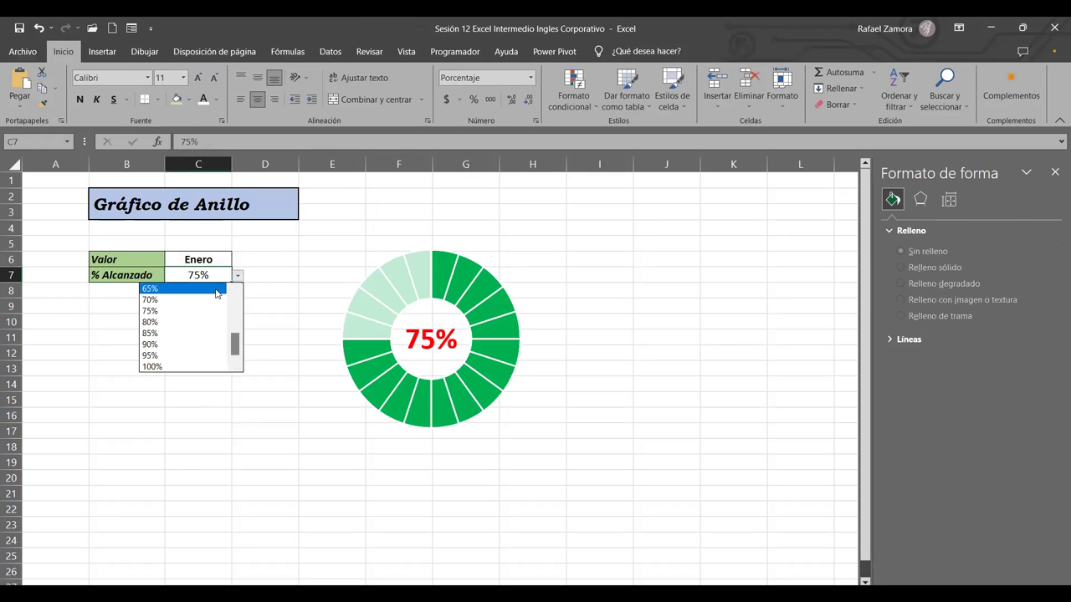
drag(236, 335, 237, 315)
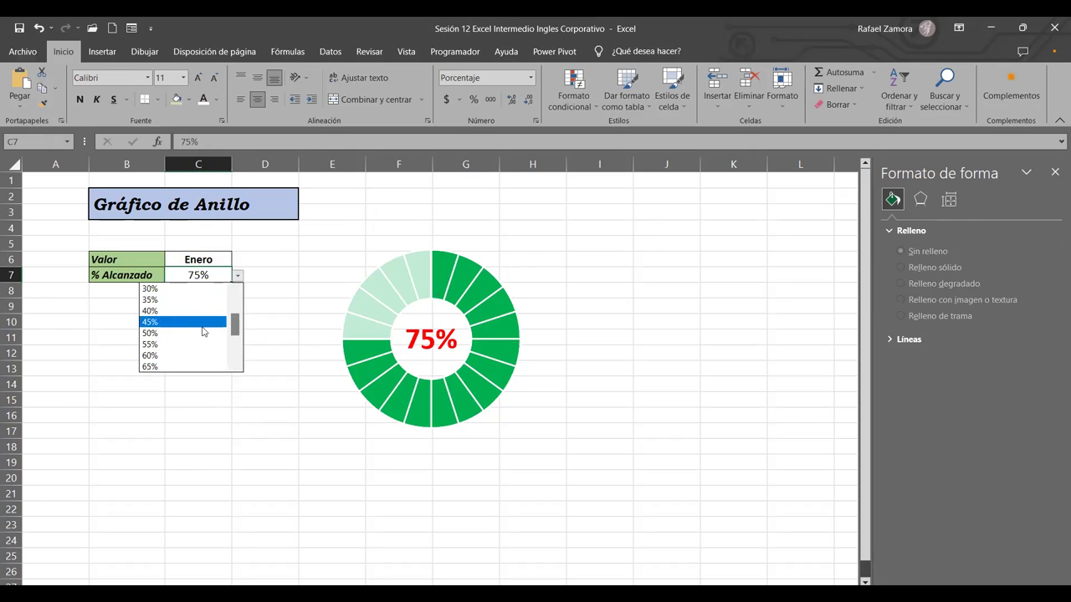
click(201, 312)
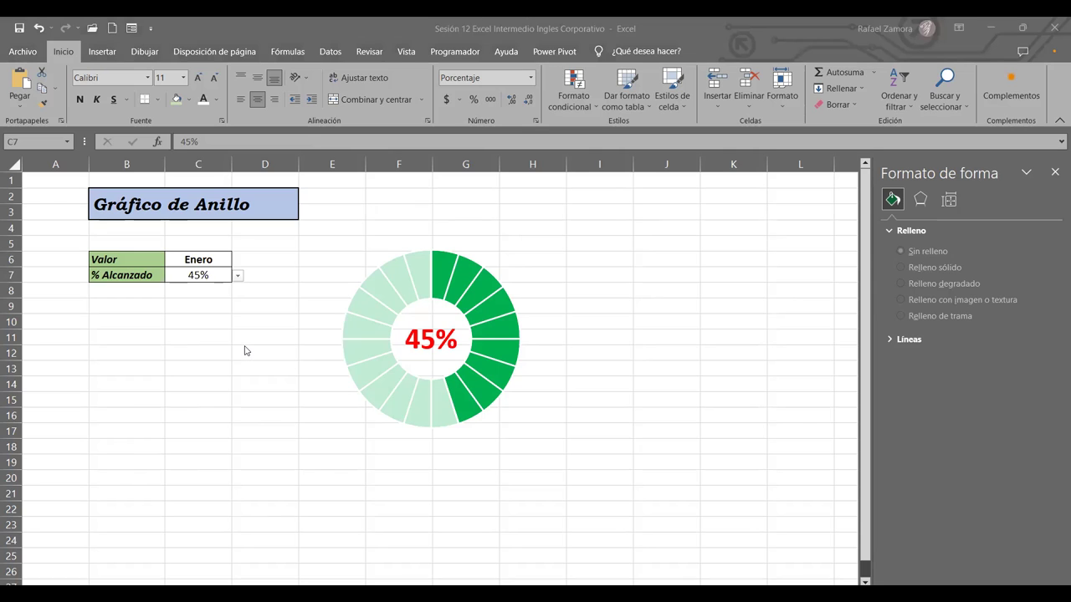
Delete the old 45% centre label from the doughnut chart
click(441, 322)
click(452, 318)
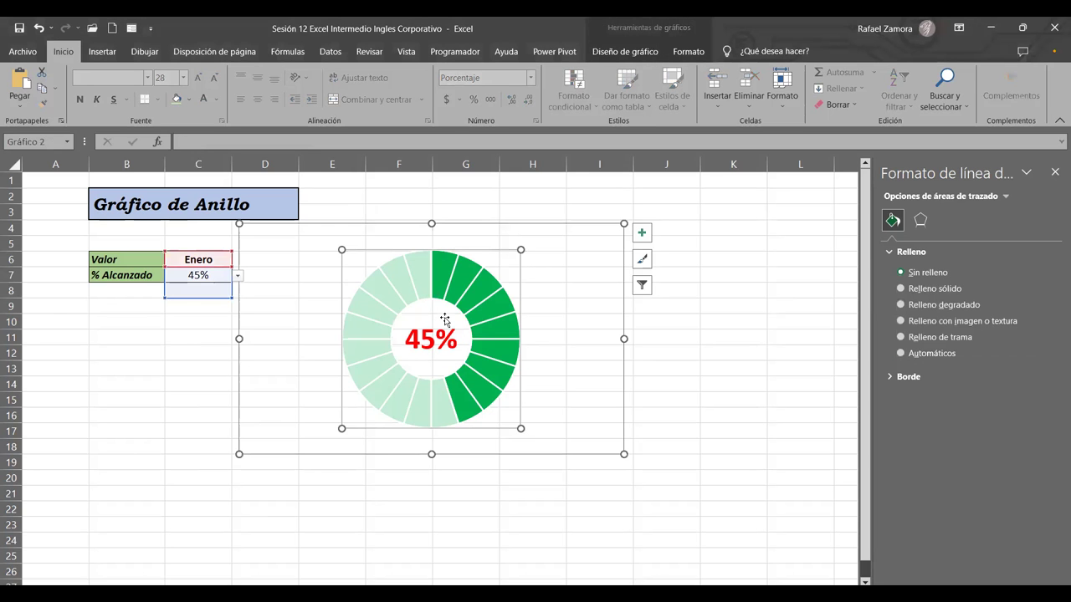
click(676, 319)
click(433, 335)
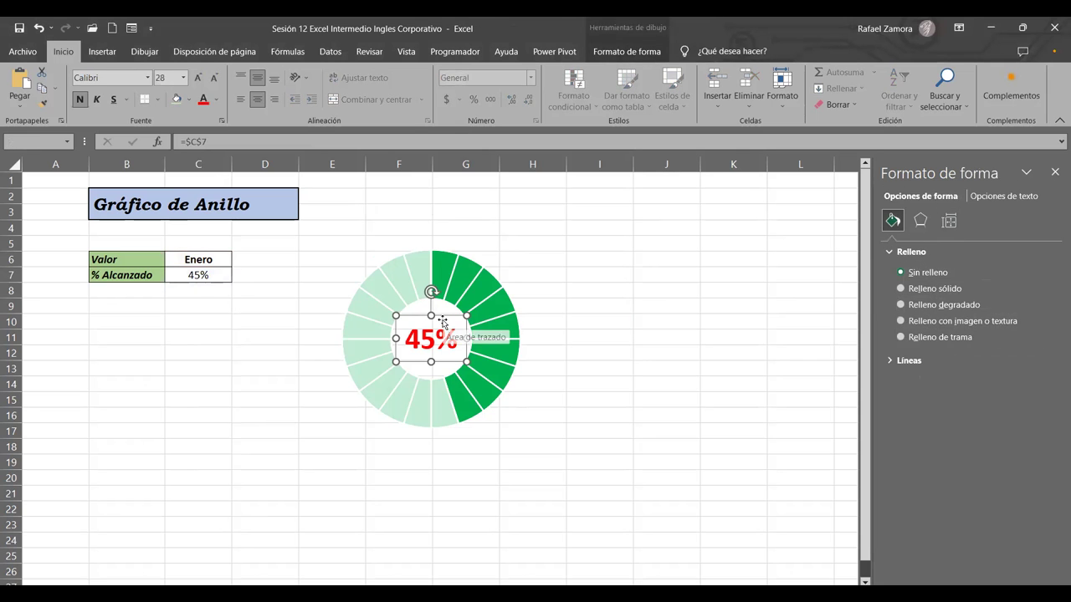
key(Delete)
click(729, 275)
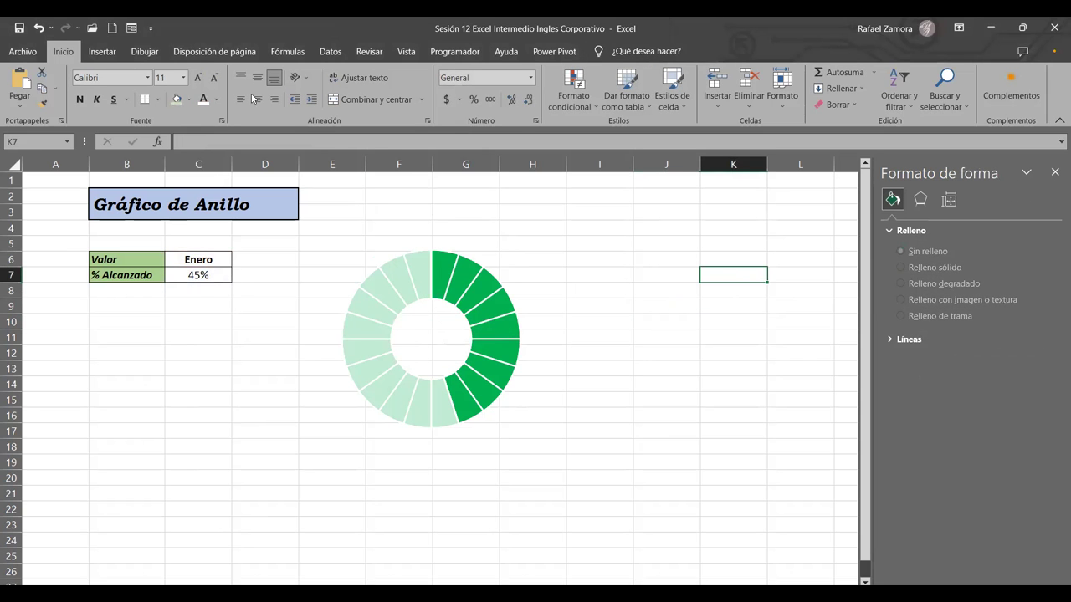
Draw a rectangle in the doughnut's hole with no fill and no outline
click(102, 51)
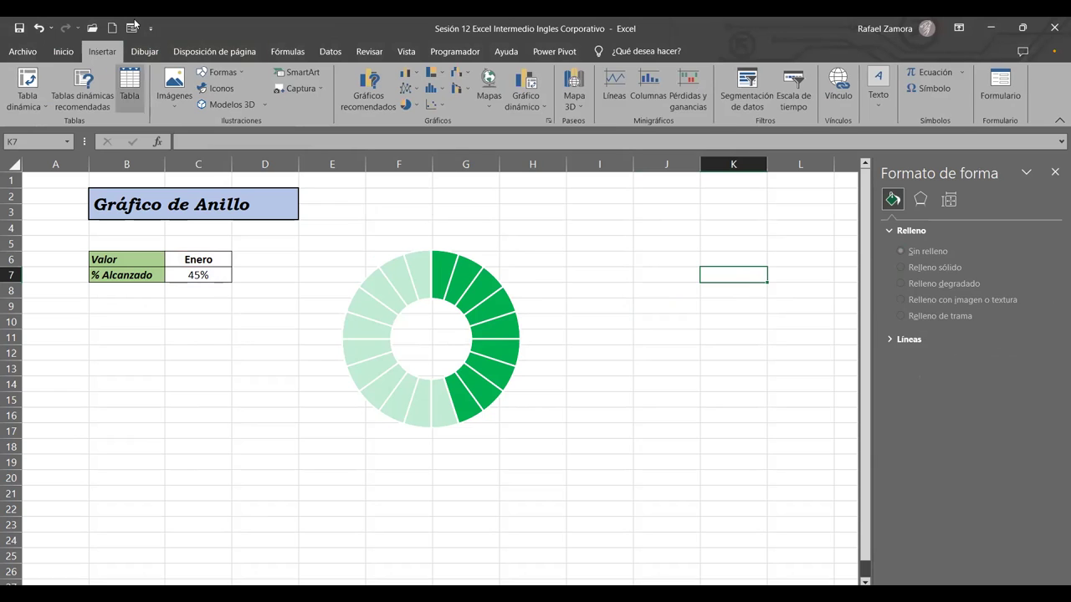
click(232, 75)
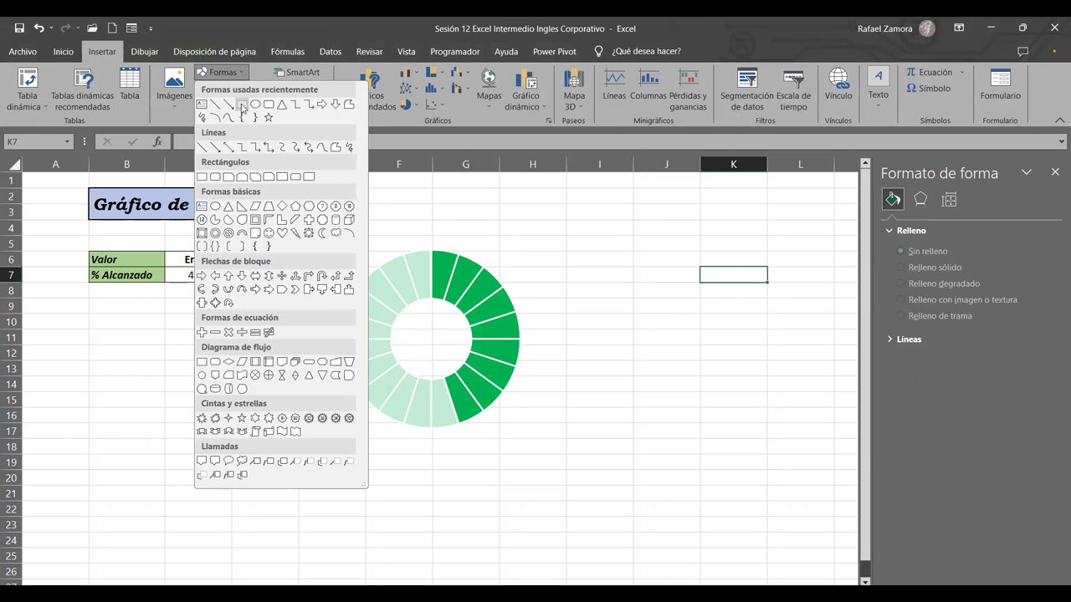
click(242, 105)
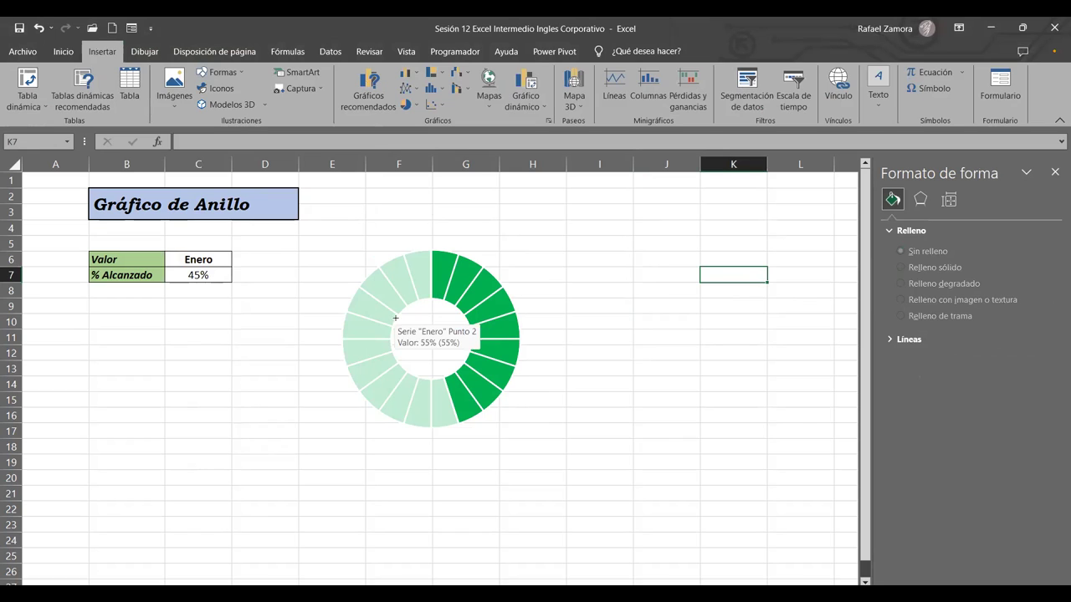
drag(396, 319, 466, 361)
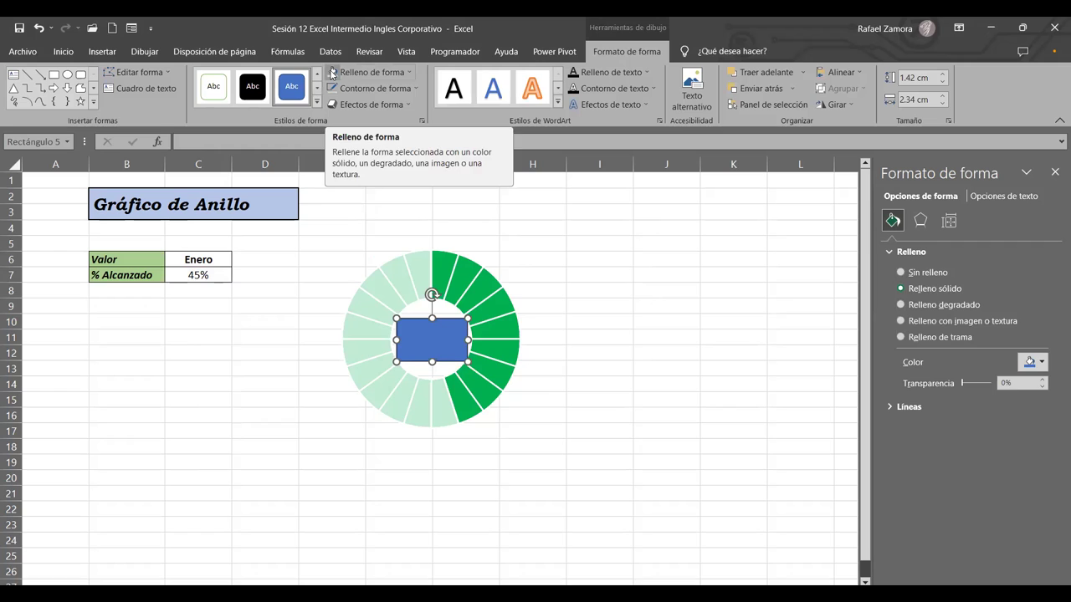
click(387, 74)
click(387, 73)
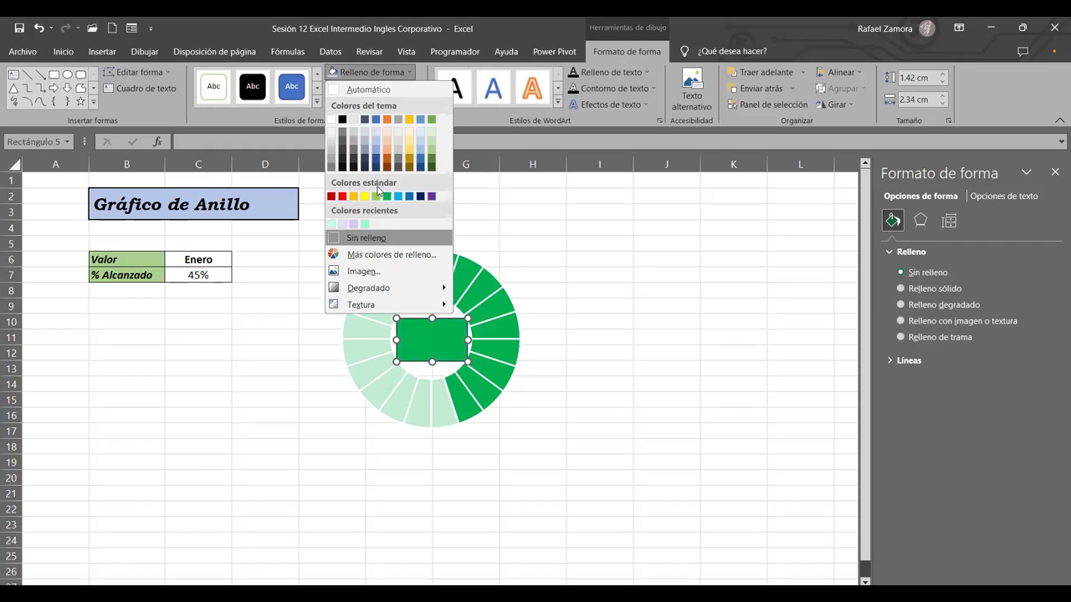
key(Escape)
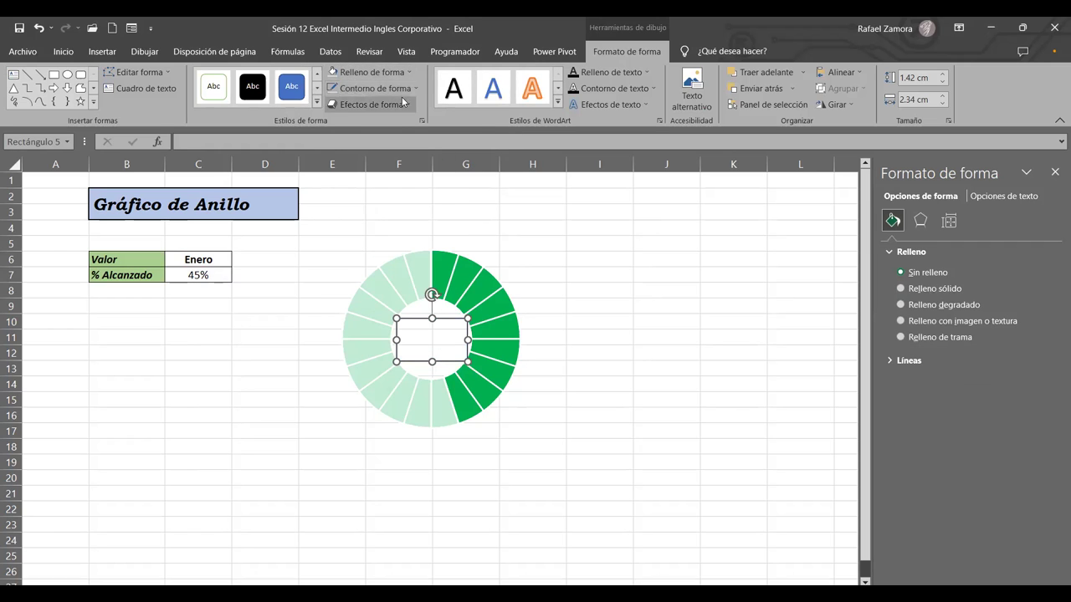
click(376, 88)
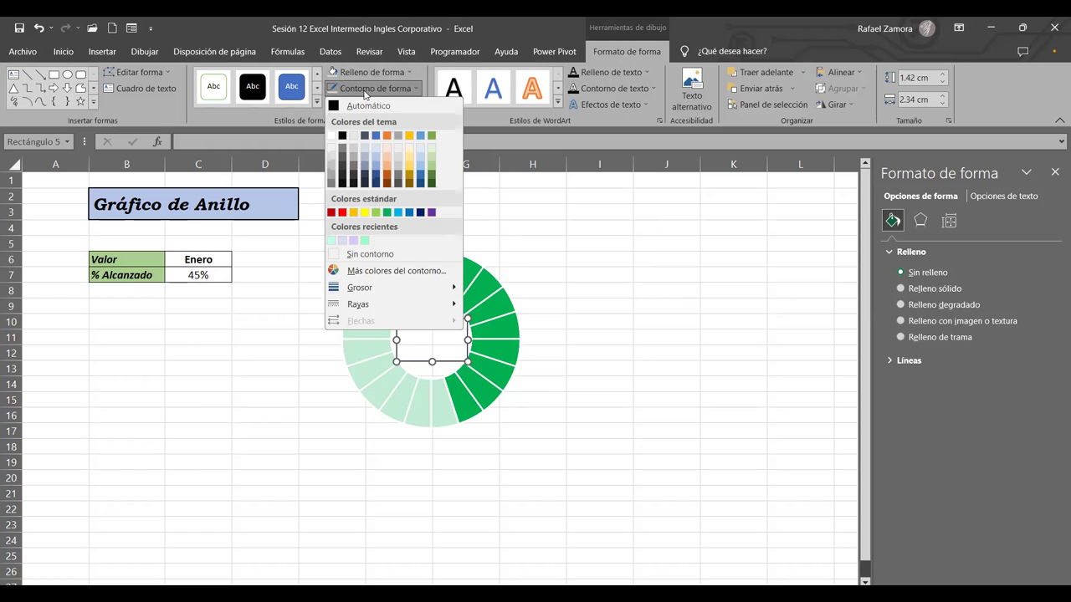
click(336, 90)
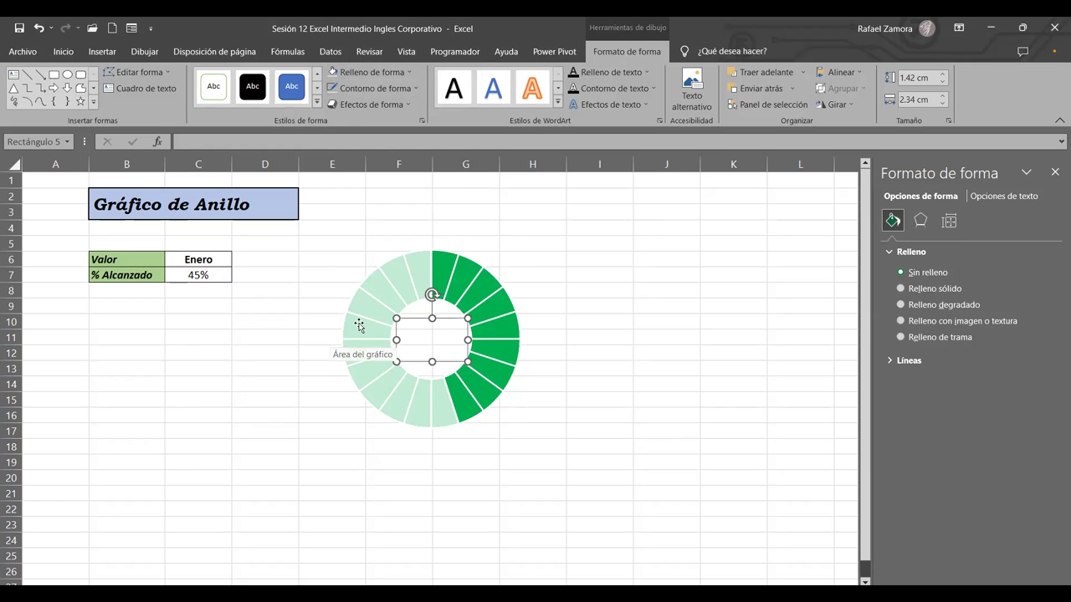
click(194, 141)
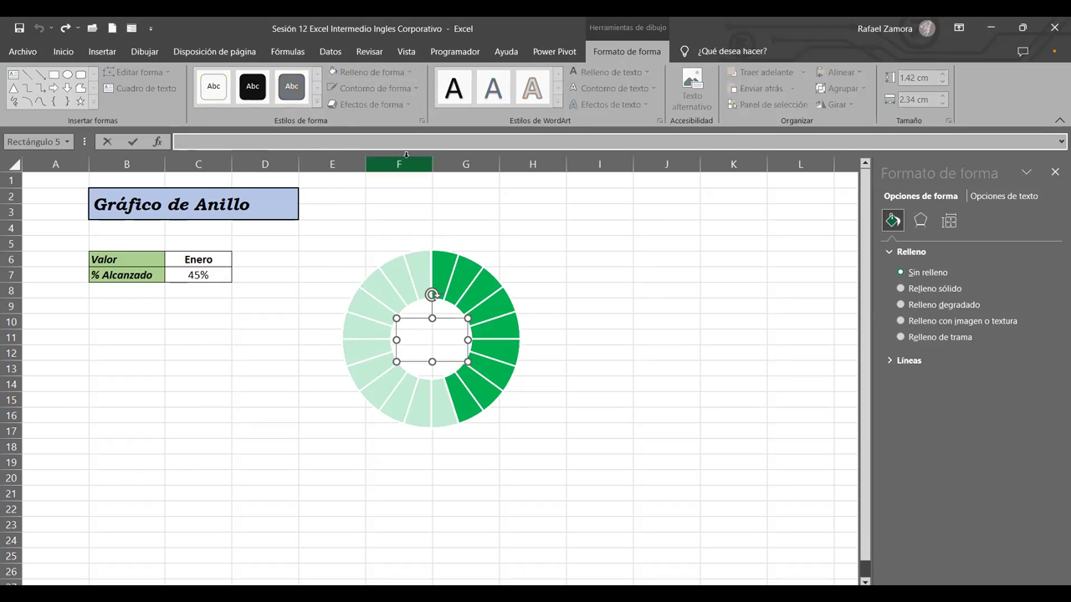
Link the rectangle to cell C7 with the formula =$C$7
text(=)
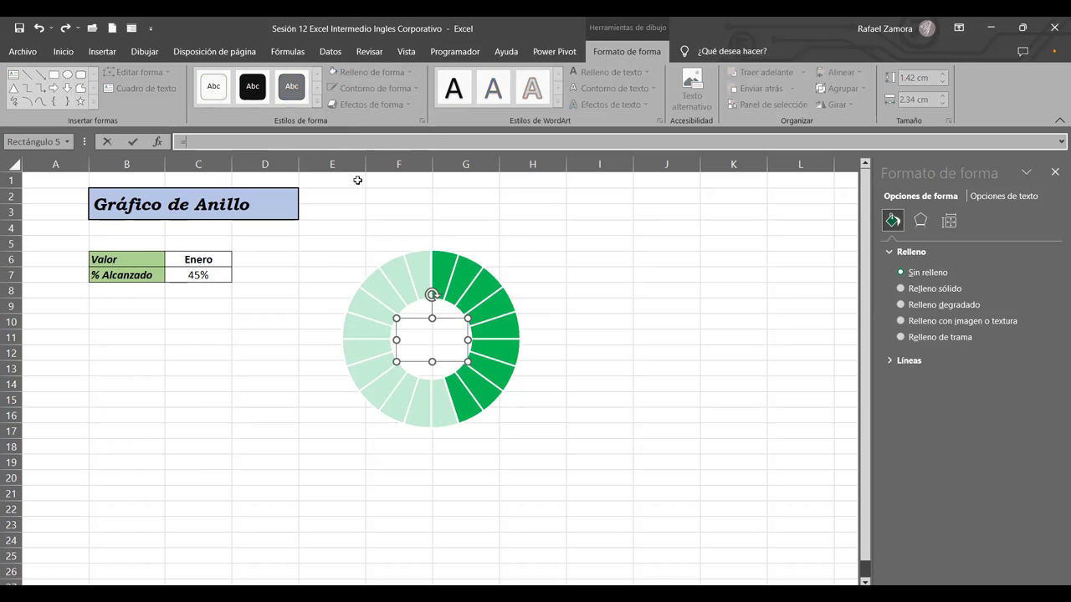
click(205, 277)
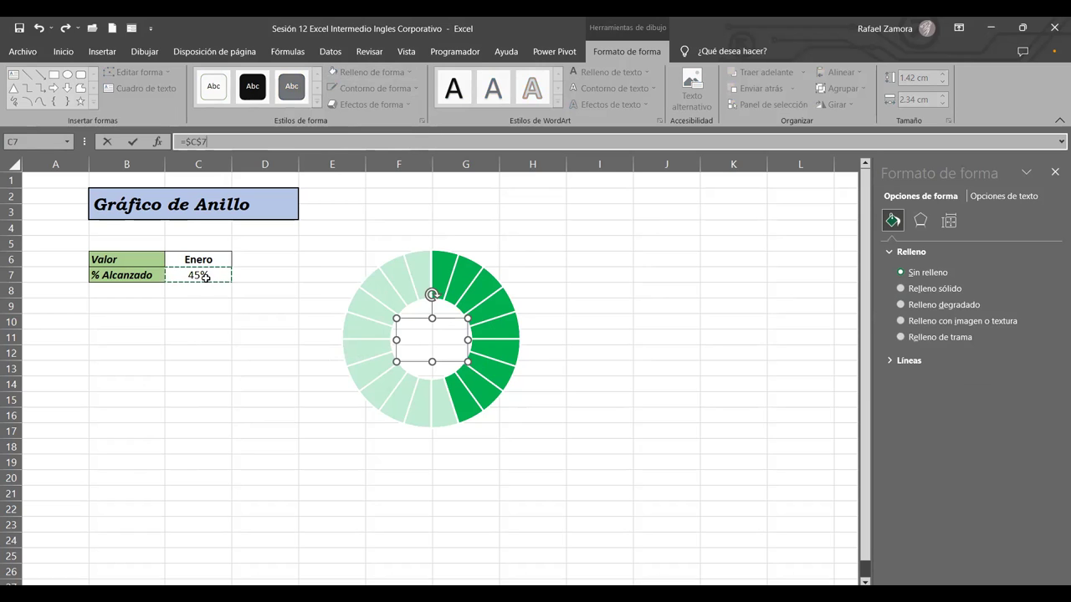
key(Return)
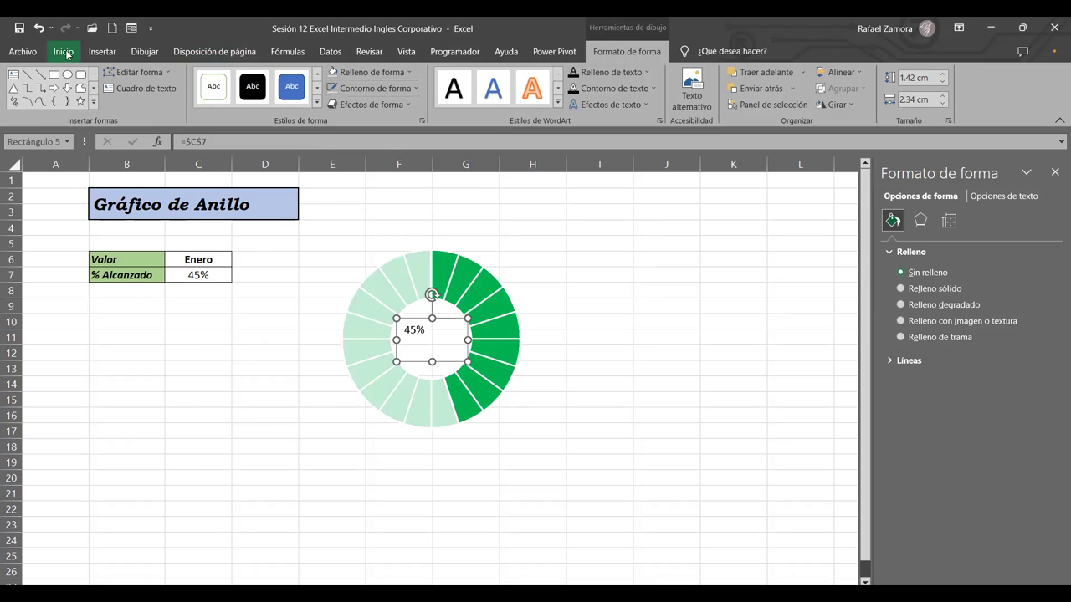
Centre the shape's 45% text both ways and make it size 28, red and bold
click(65, 52)
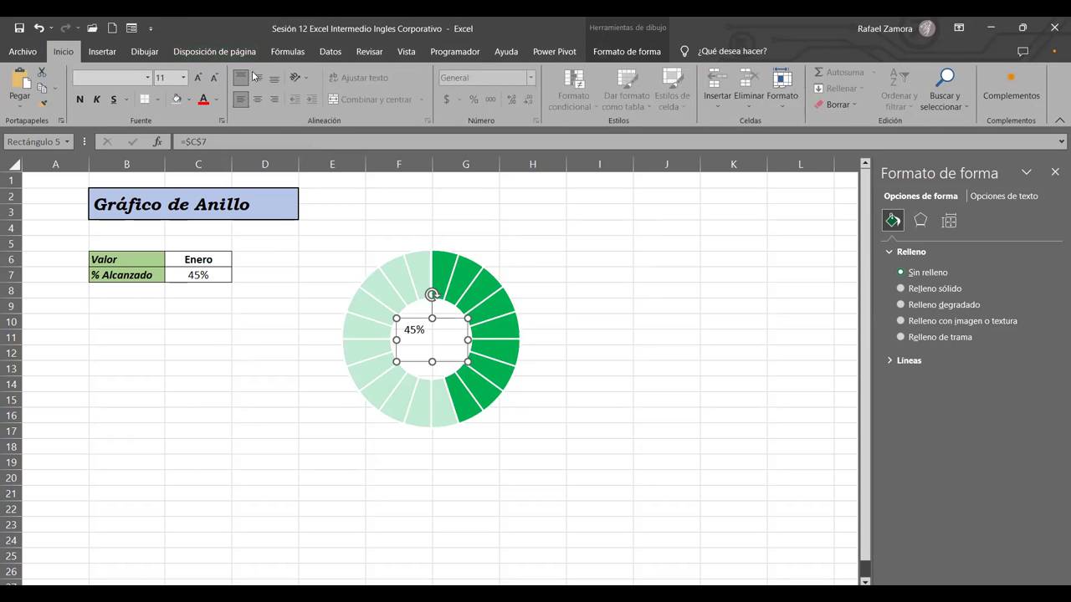
click(258, 81)
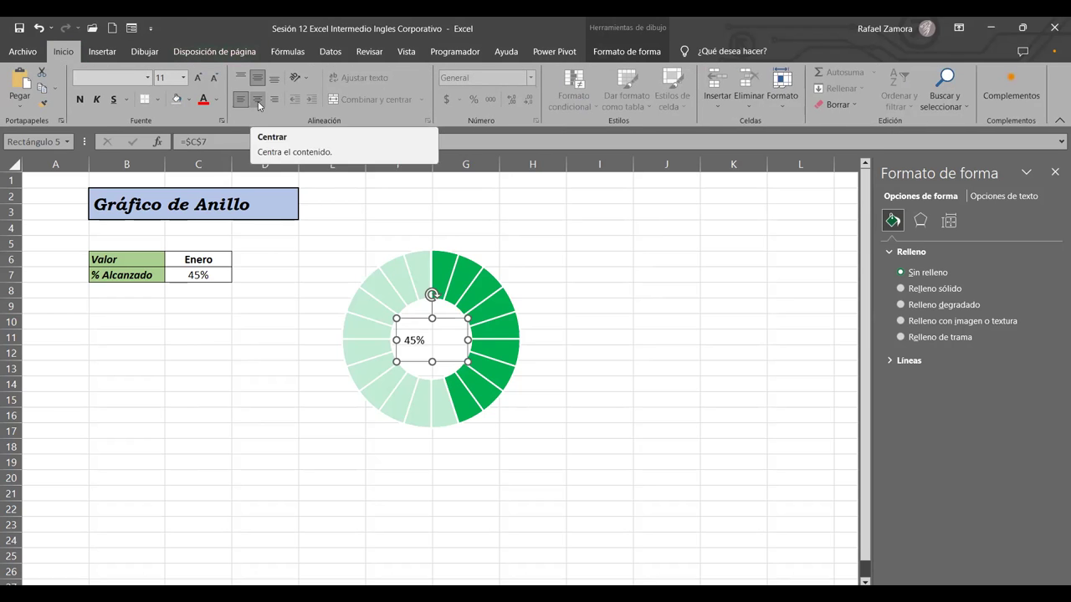
click(257, 102)
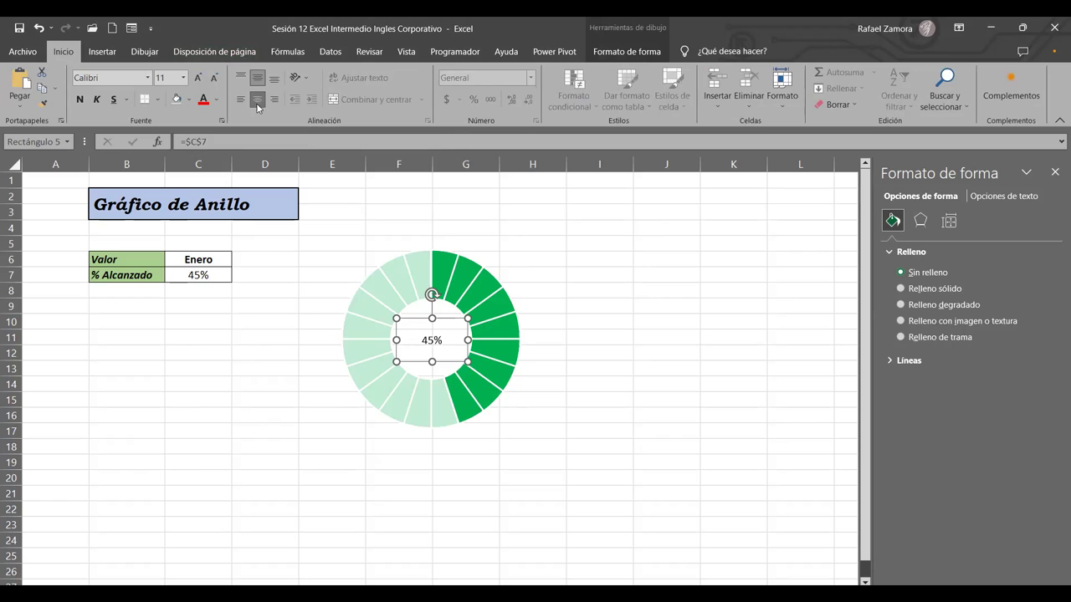
click(198, 78)
click(198, 78)
click(198, 78)
click(198, 78)
click(198, 78)
click(198, 78)
click(198, 78)
click(198, 78)
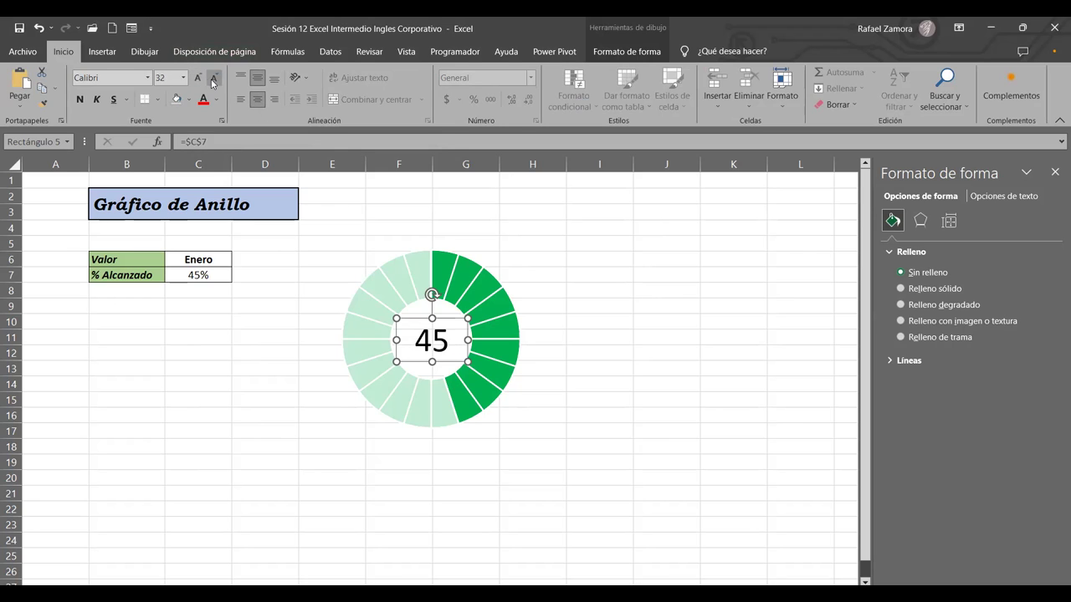
click(215, 80)
click(202, 99)
click(80, 100)
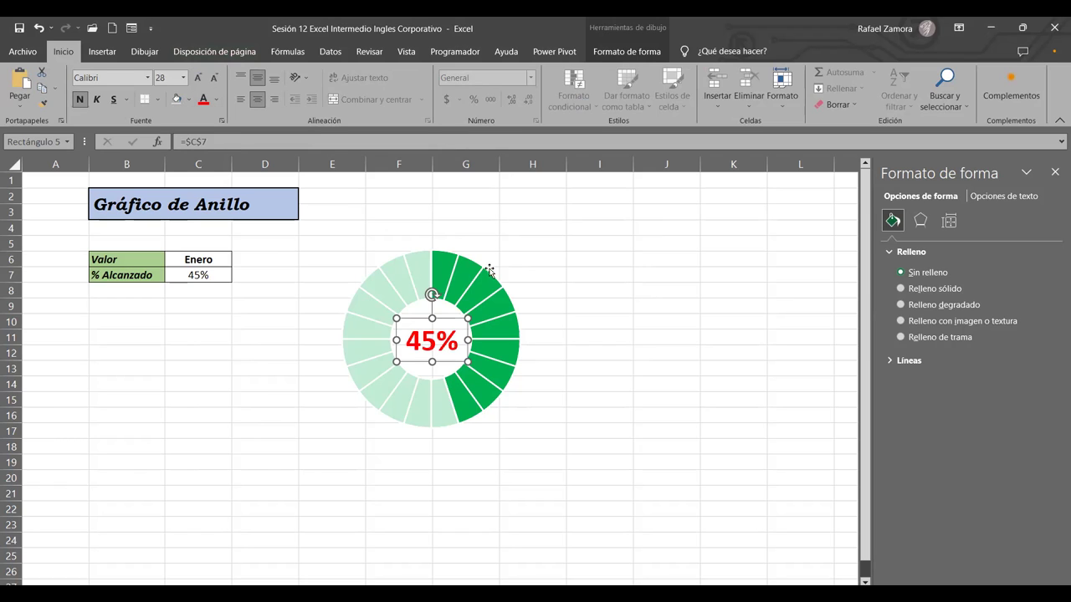
Choose 65% from C7's dropdown list
click(780, 302)
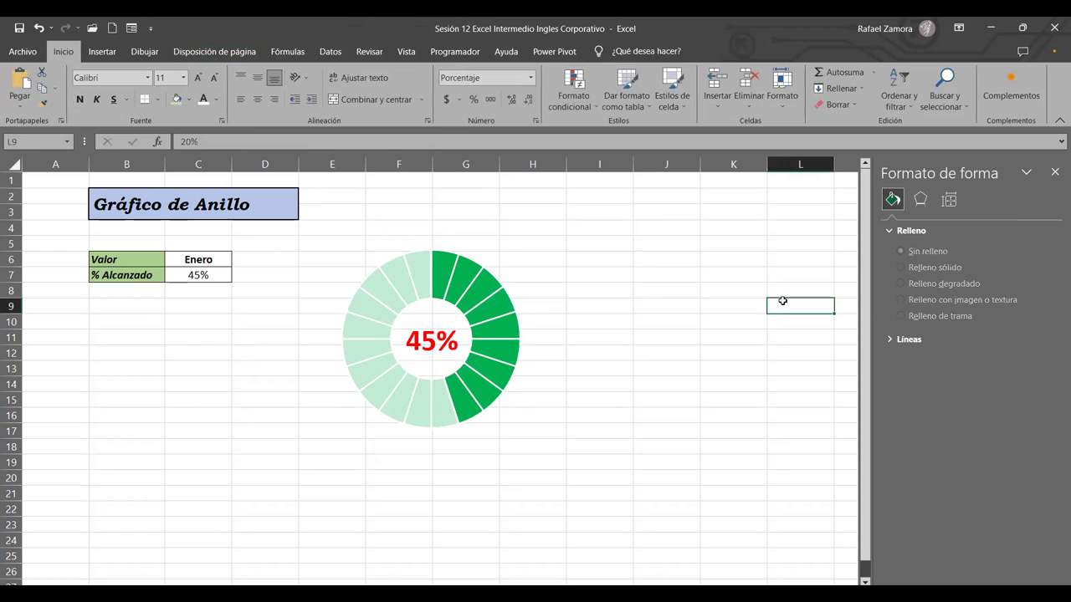
click(214, 275)
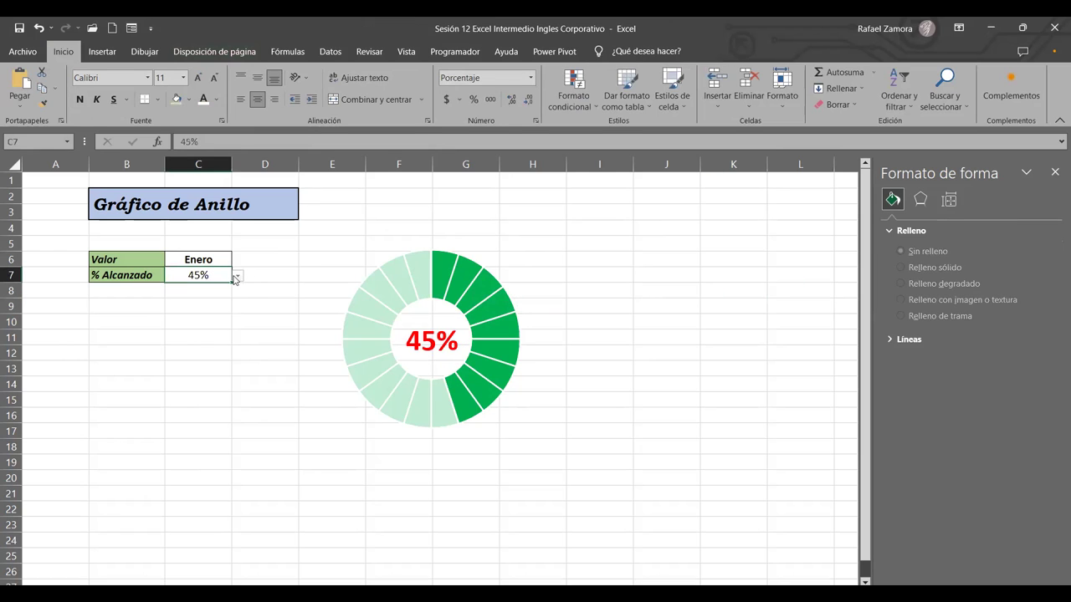
click(237, 276)
click(186, 332)
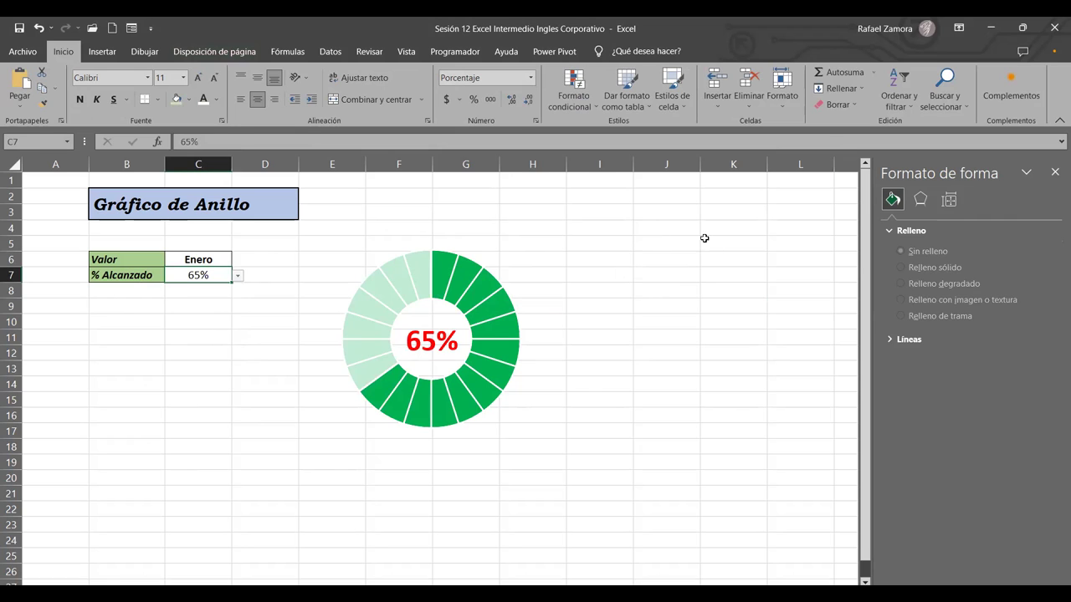
Nudge the 65% centre label slightly upward
click(446, 338)
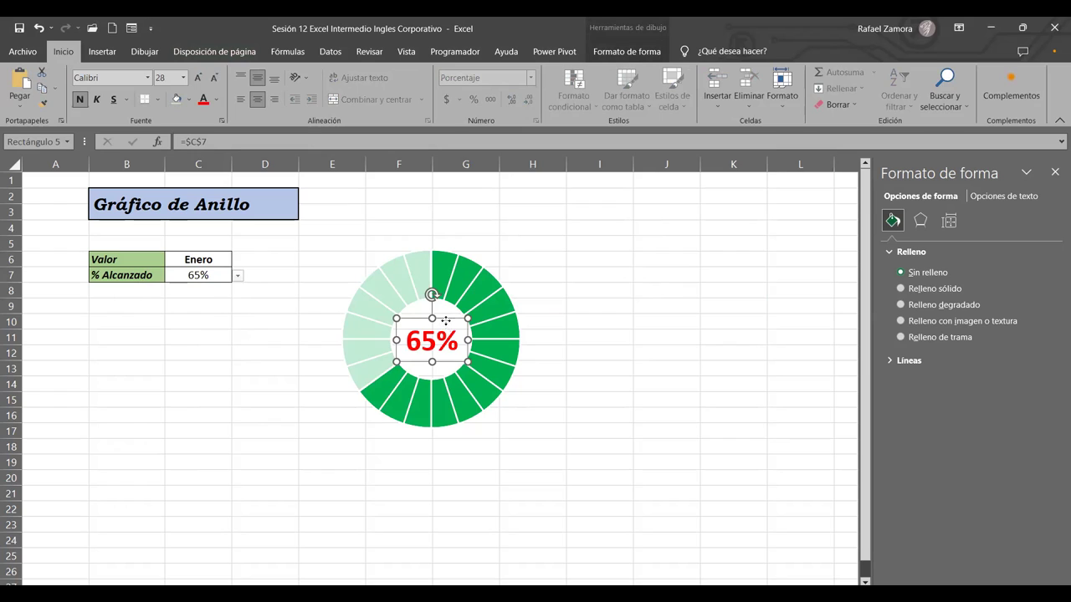
key(Up)
key(Up)
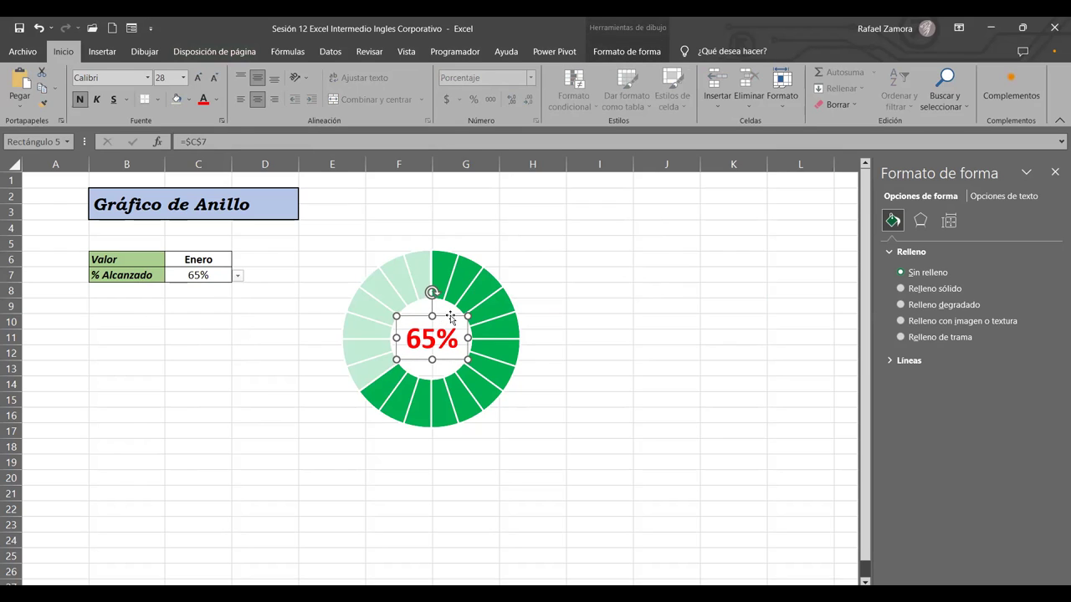
click(691, 282)
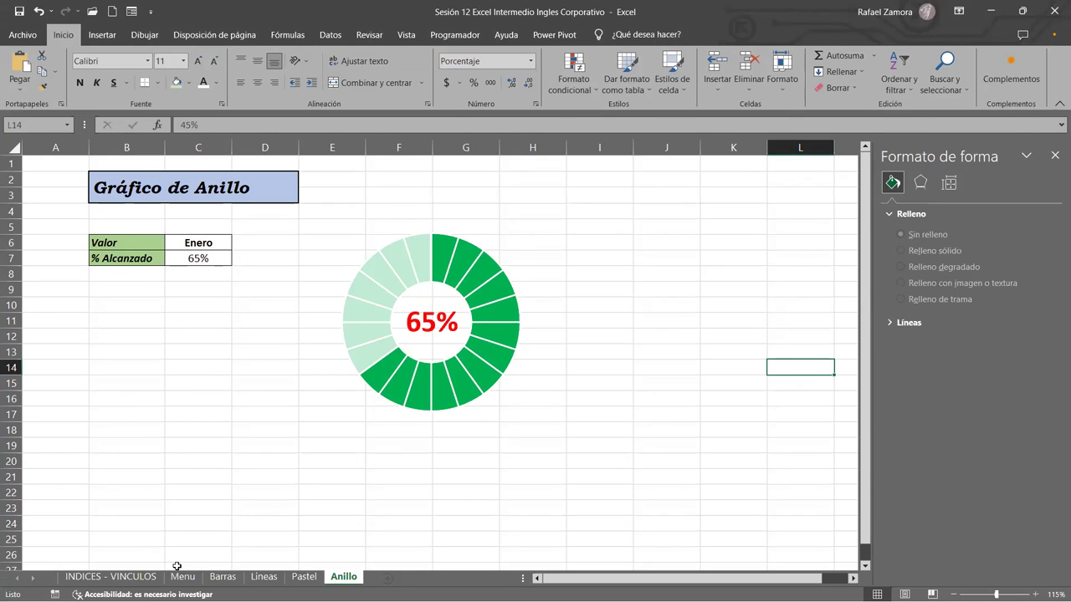
Switch to the Menu sheet, close the Formato de forma pane, and select the Gráfico de Barras button
click(178, 579)
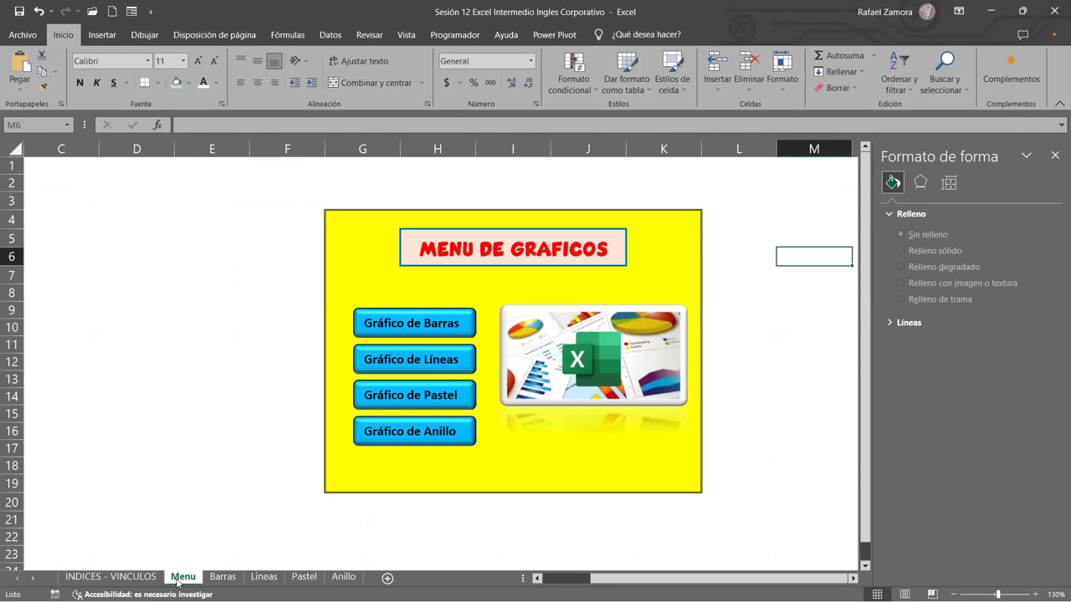
click(1055, 156)
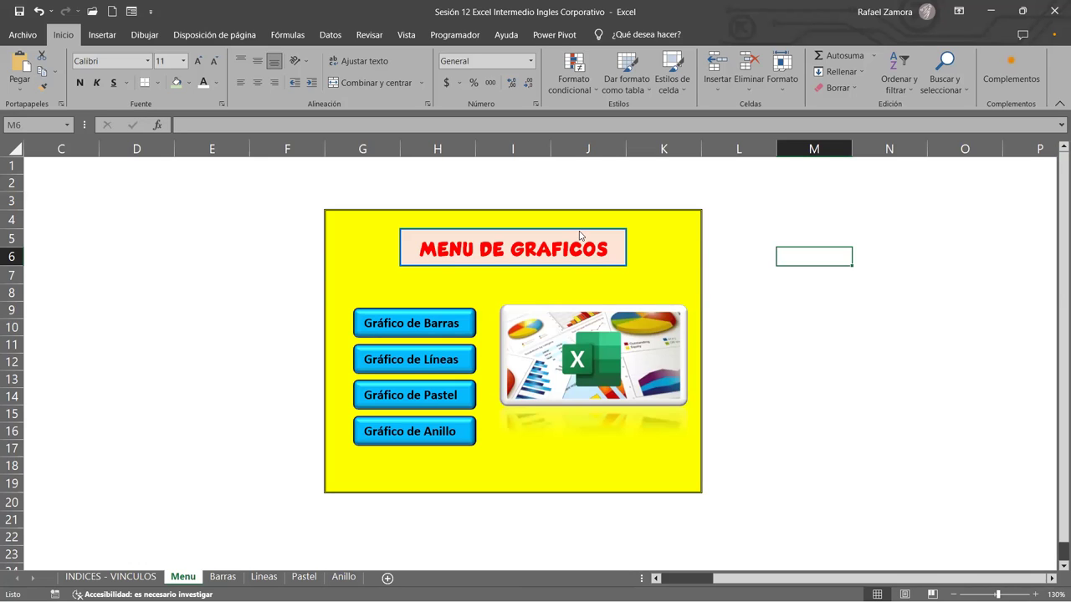
click(443, 313)
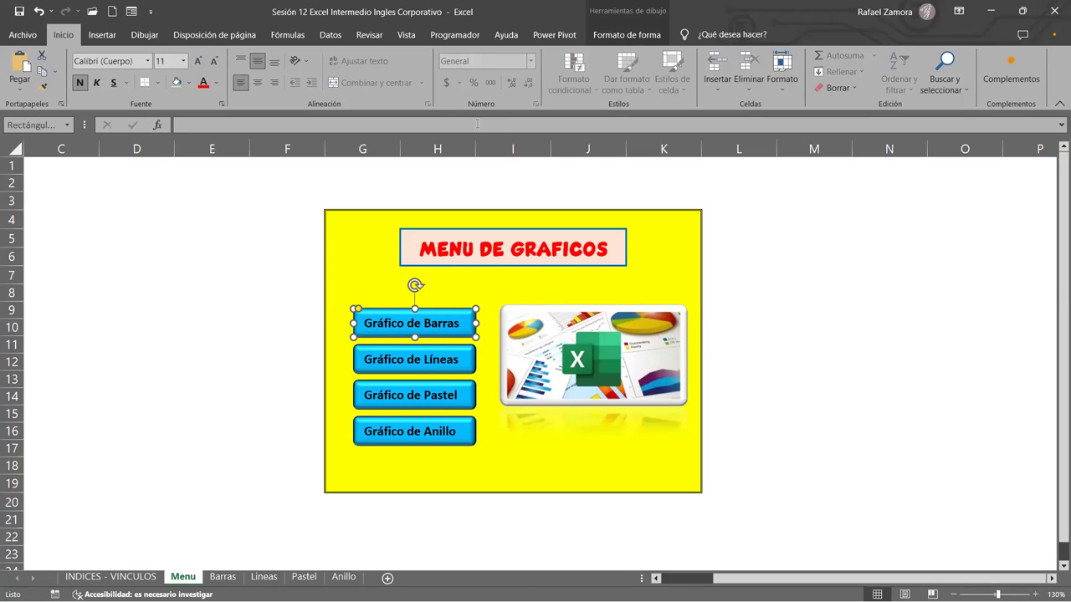
click(102, 35)
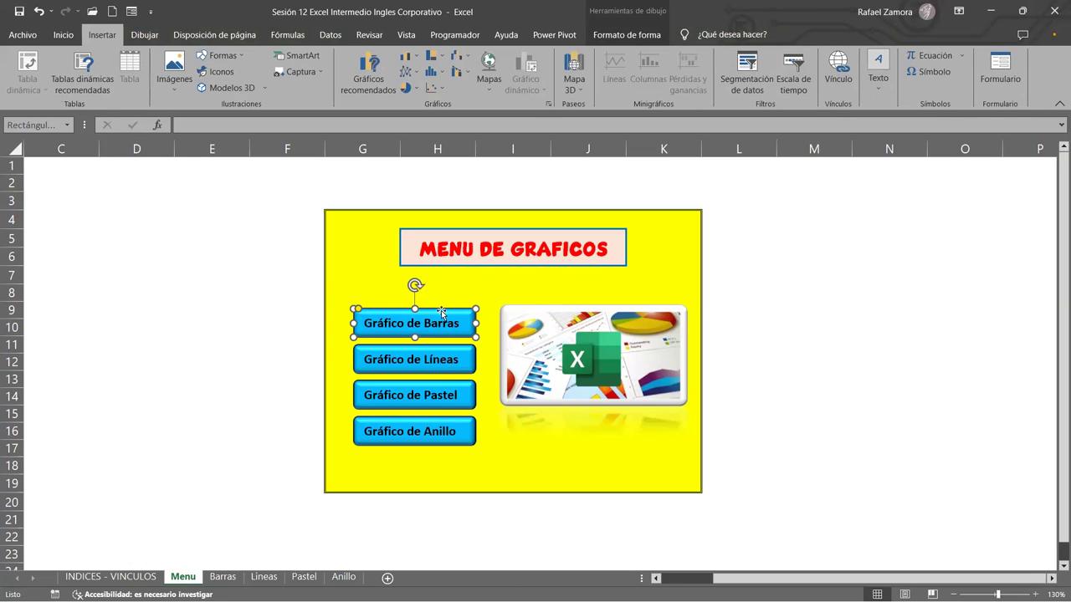
Hyperlink the Gráfico de Barras button to the Barras sheet via Place in This Document
click(838, 79)
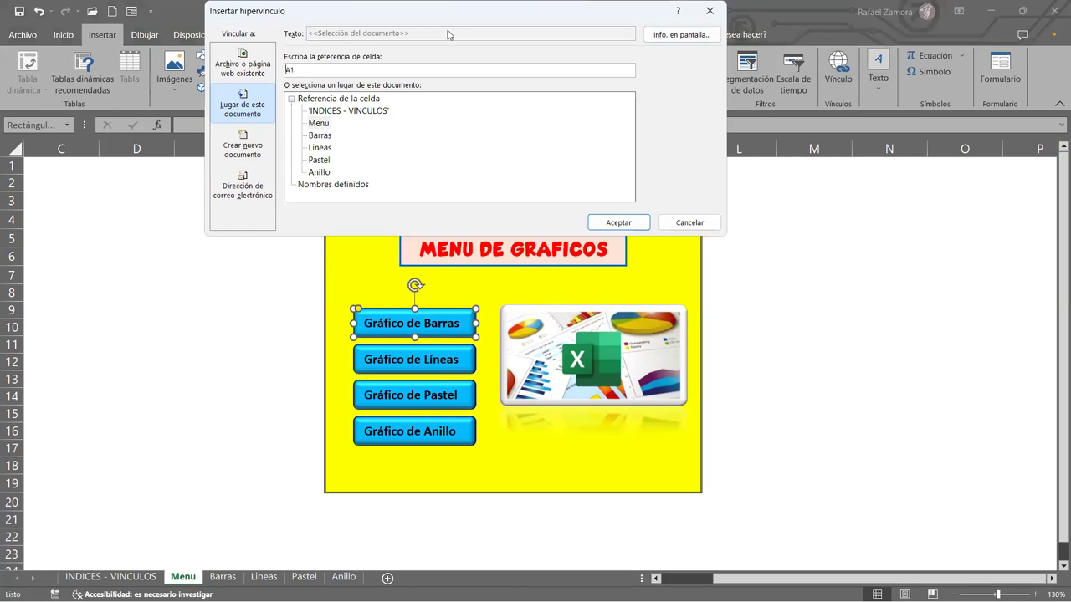
click(256, 74)
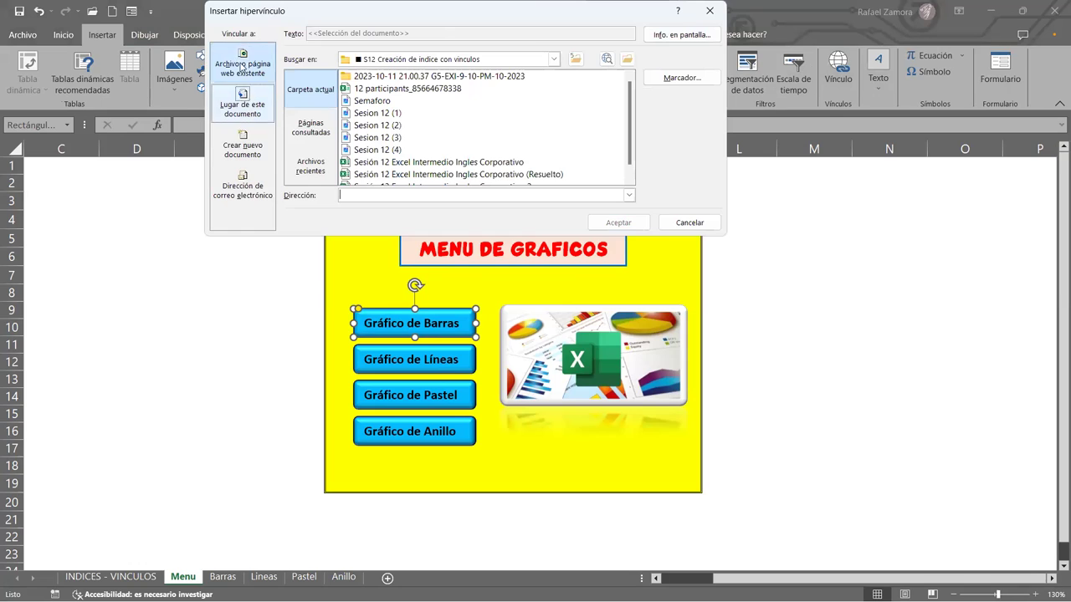
click(259, 112)
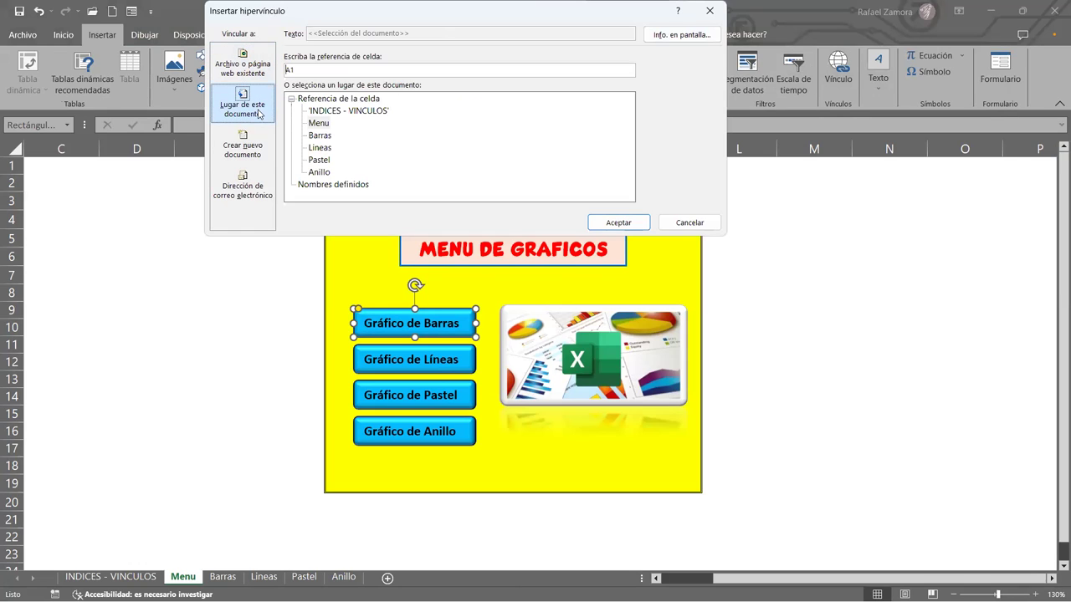
click(256, 157)
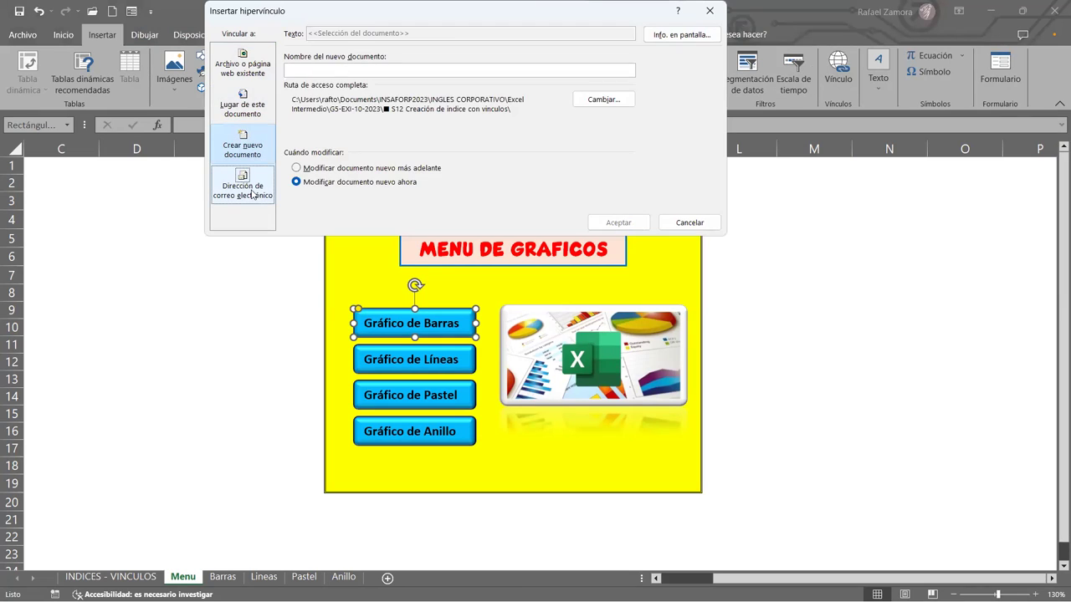
click(251, 191)
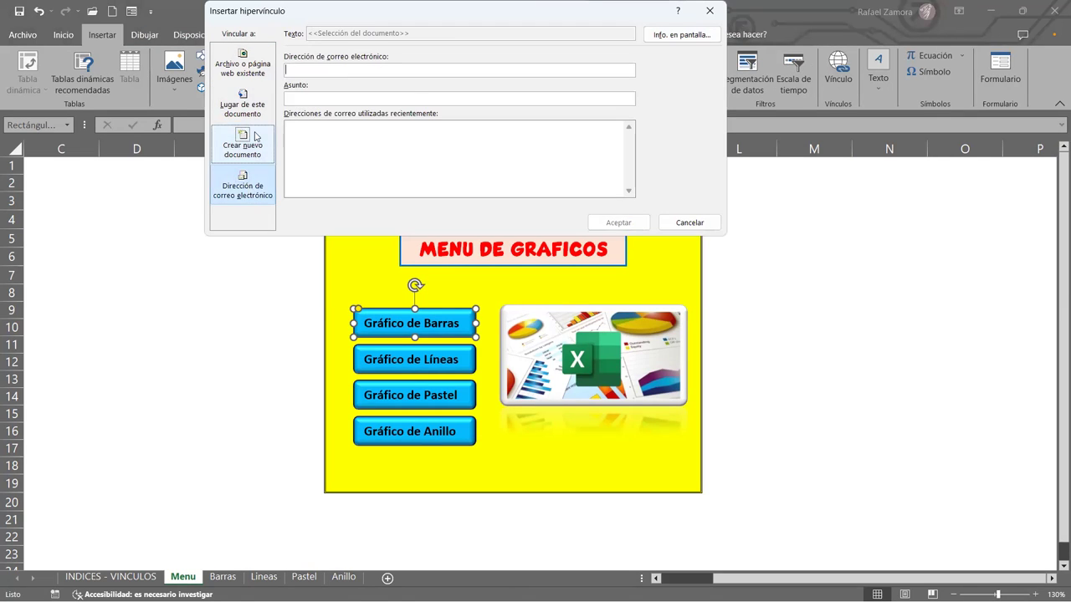
click(253, 108)
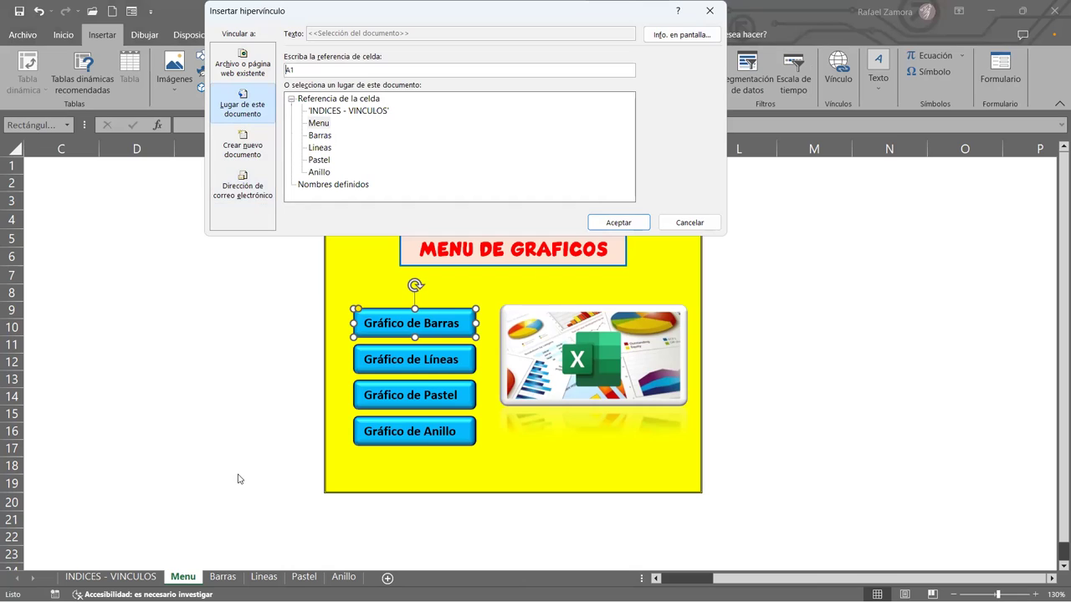
click(320, 137)
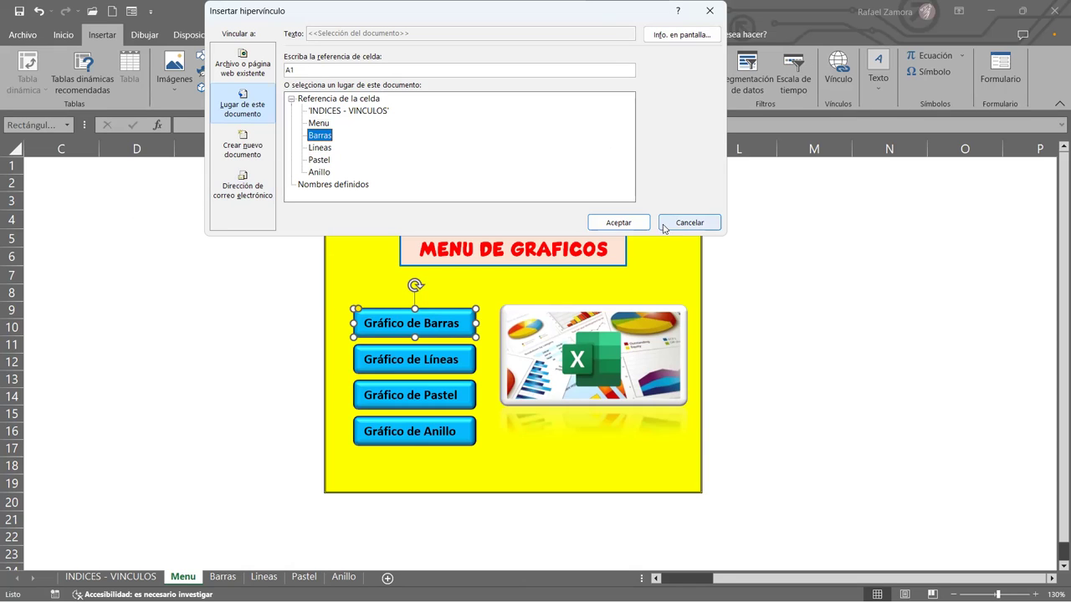
click(636, 224)
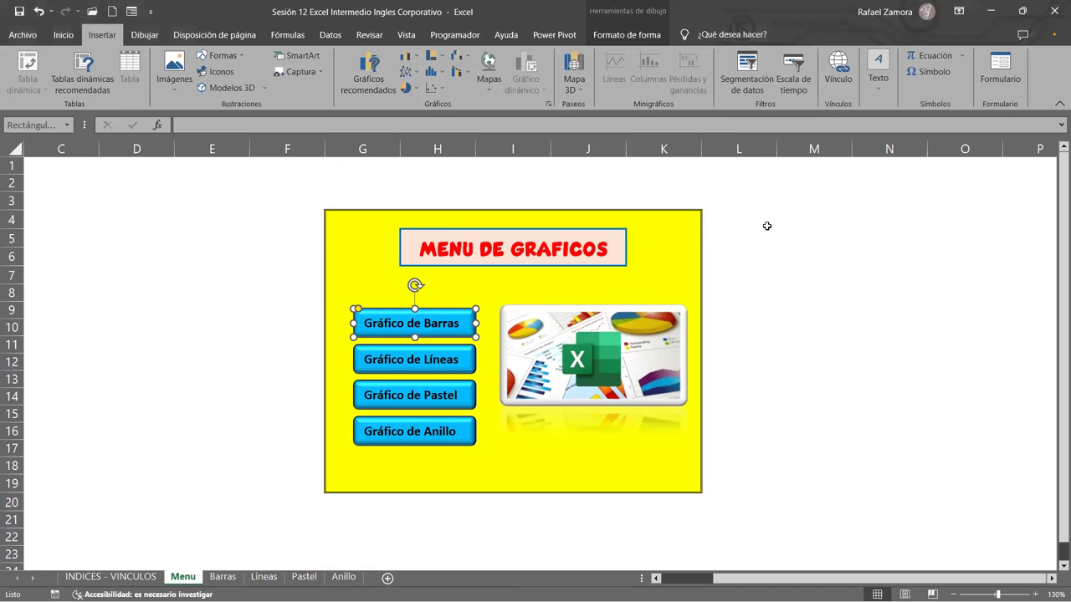
Deselect the button, then click Gráfico de Barras to jump to the Barras sheet
click(766, 226)
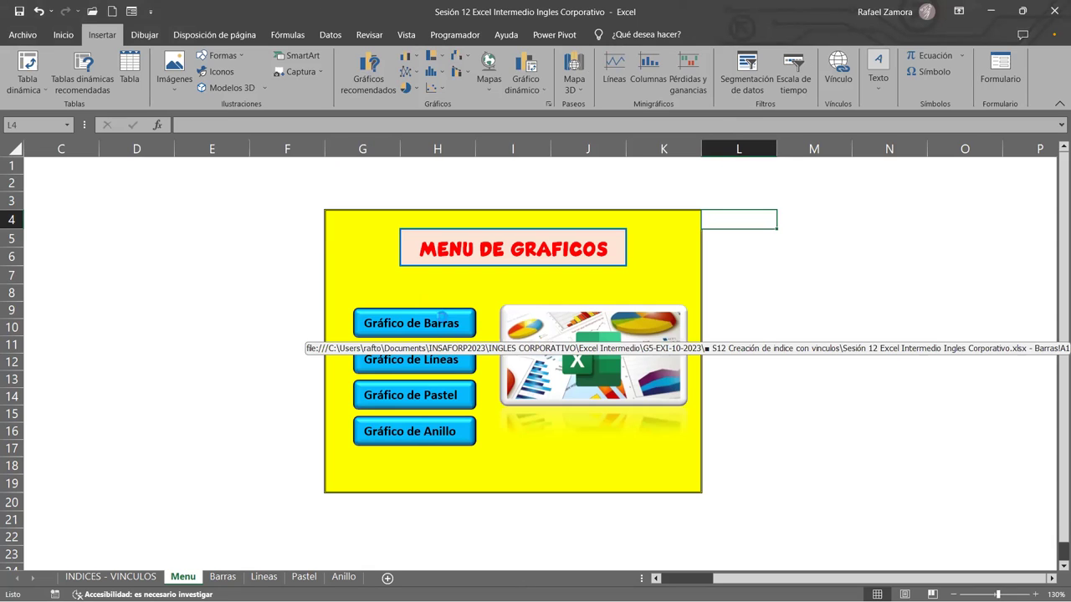
click(443, 322)
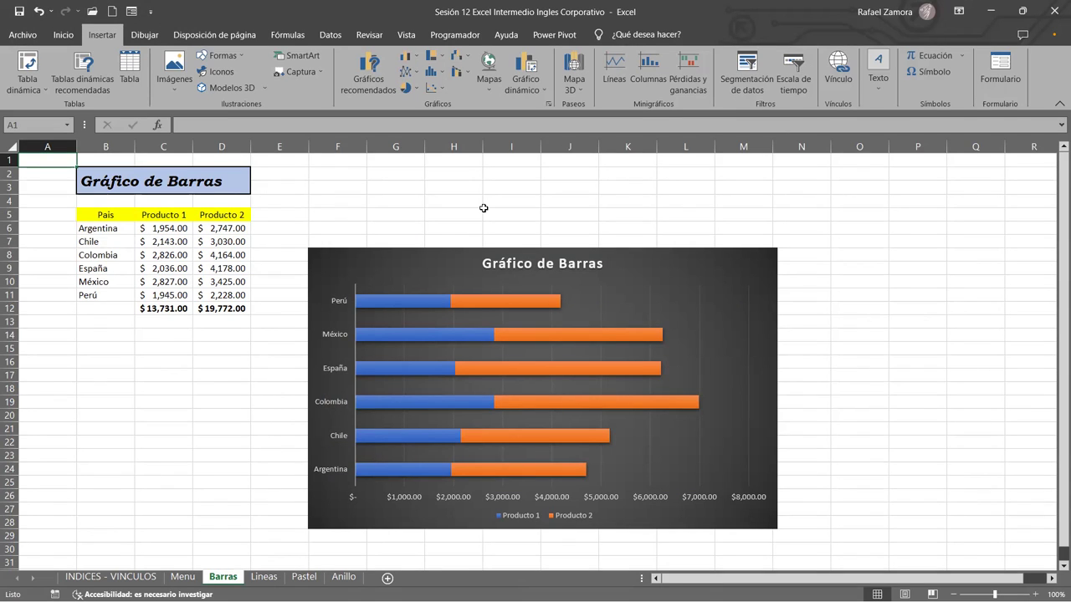
Search Online Pictures for a house icon and insert the blue round one
click(163, 91)
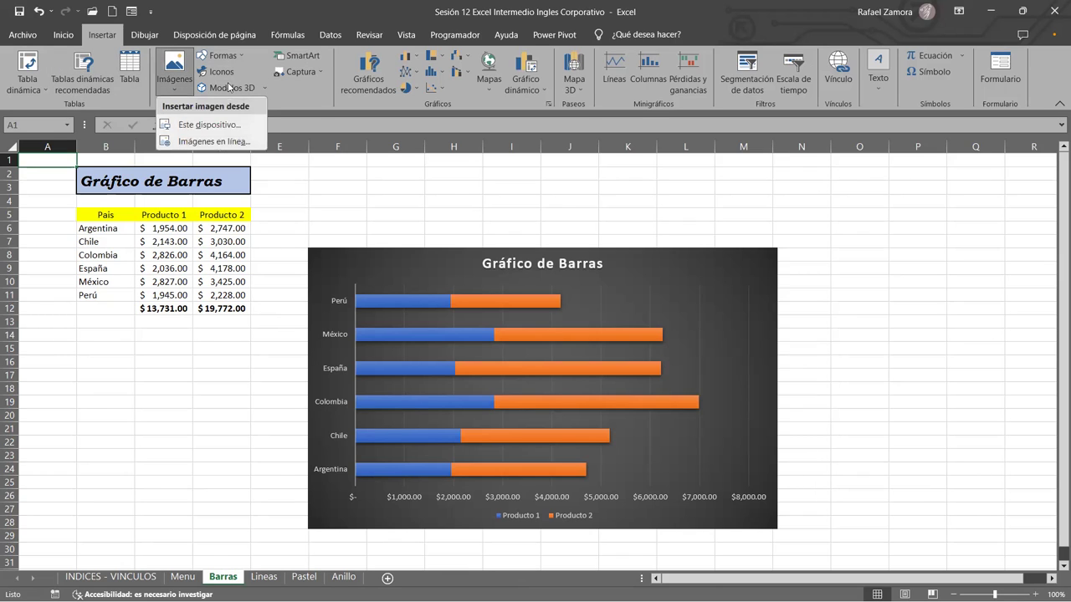
click(250, 147)
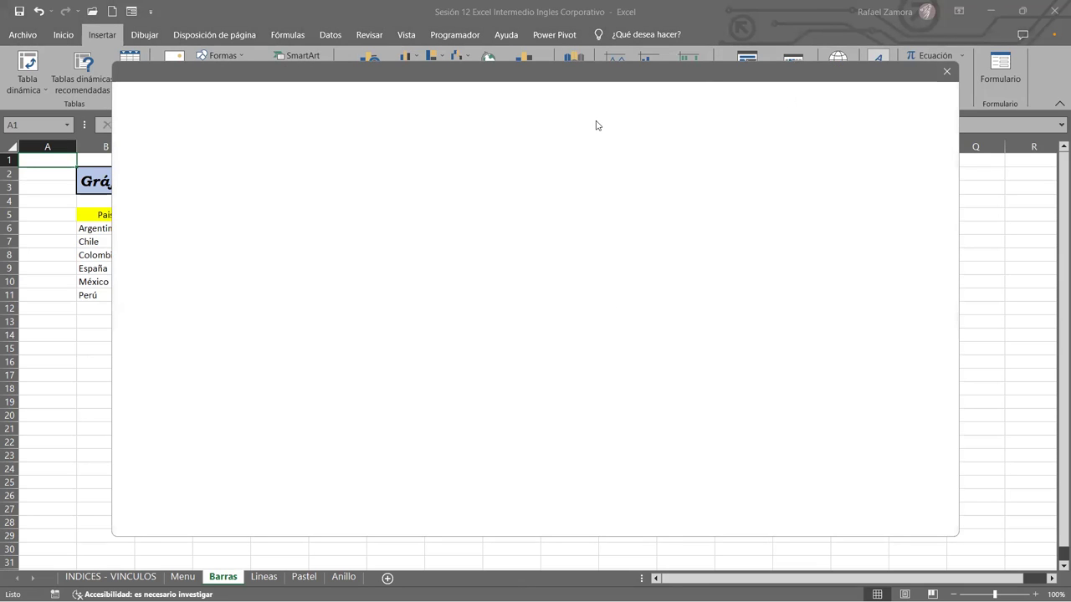
text(i)
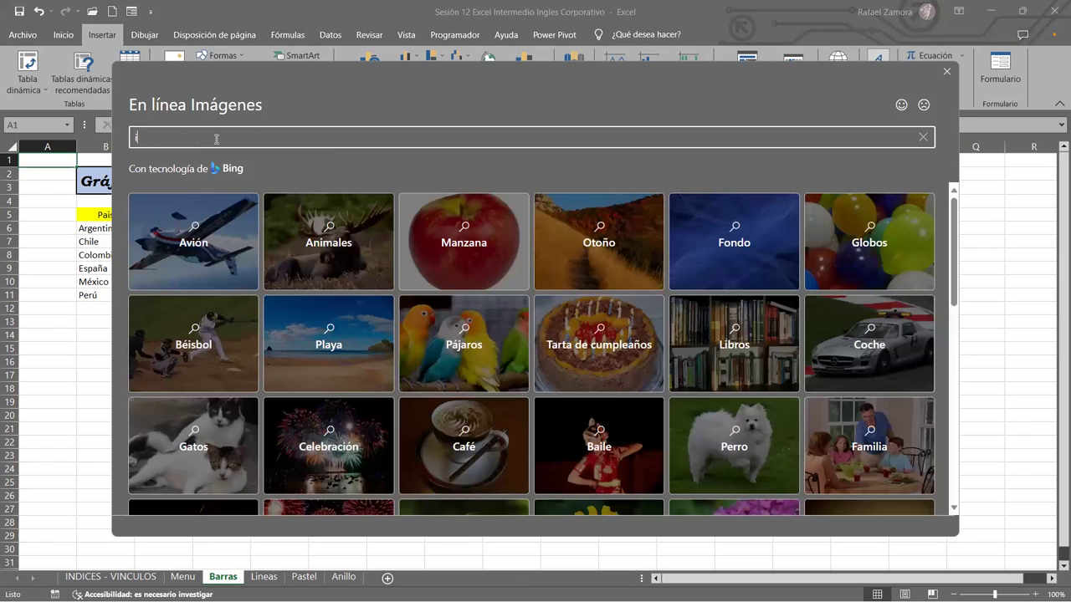
text(cas)
key(Return)
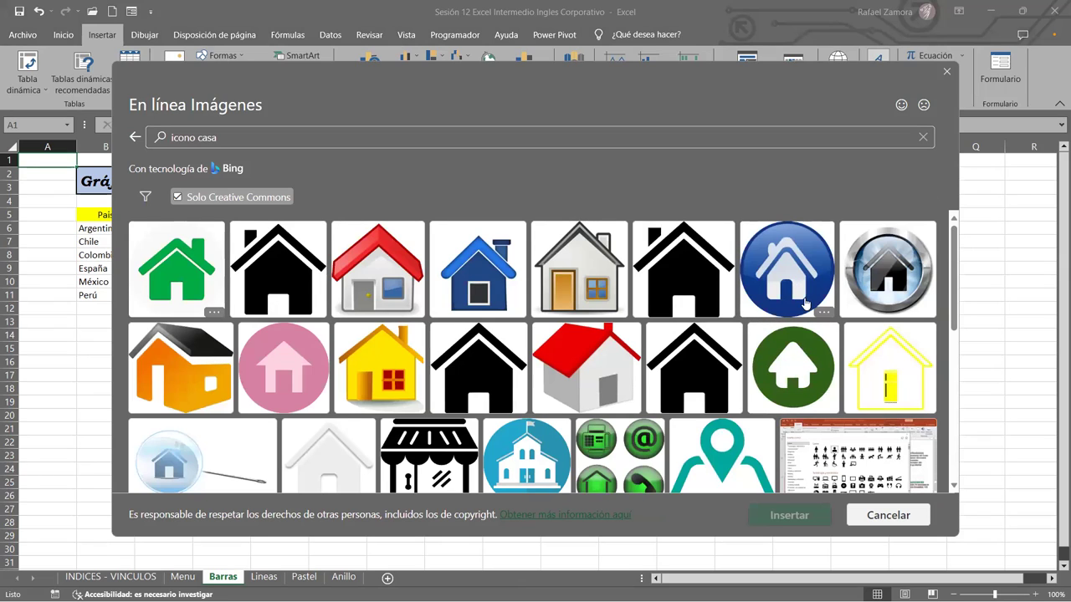
click(805, 301)
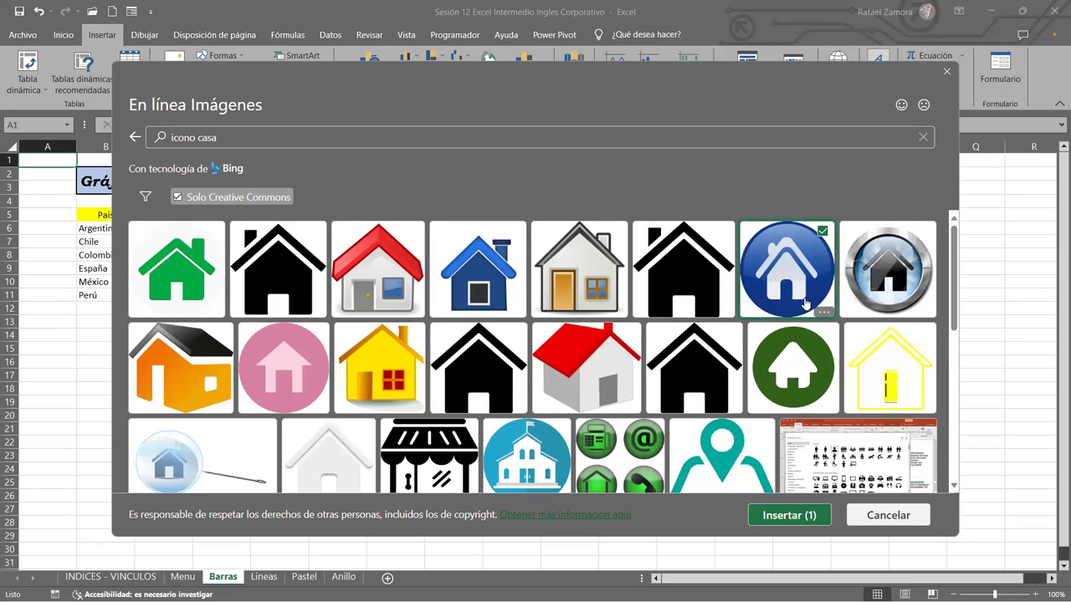
click(790, 517)
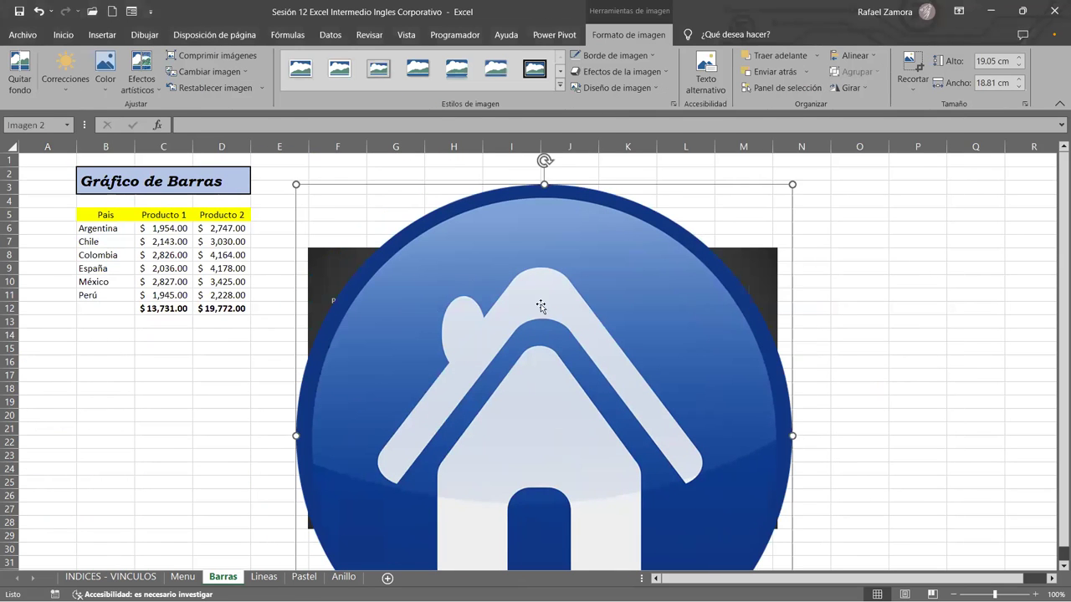
Shrink the house icon to about 1.35 cm and place it at the sheet's bottom-left
drag(297, 185, 647, 533)
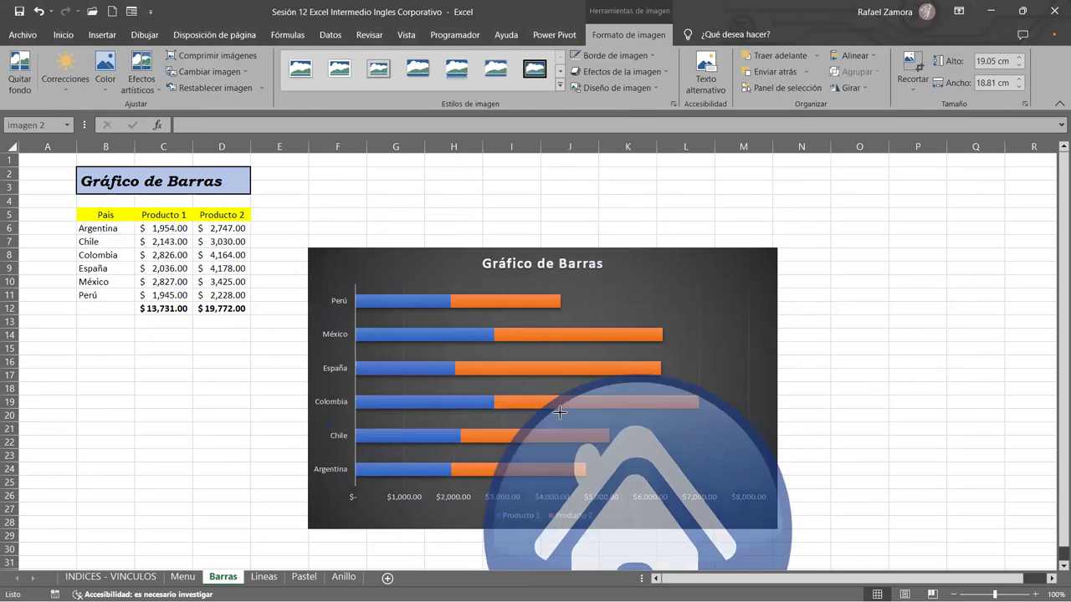
drag(707, 560, 180, 363)
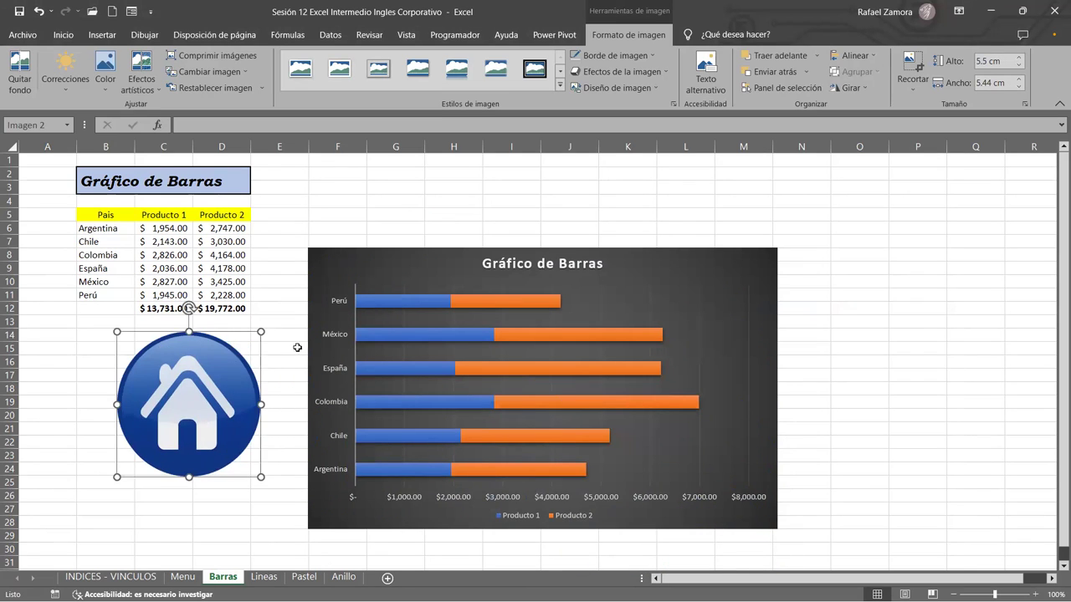
drag(261, 332, 42, 543)
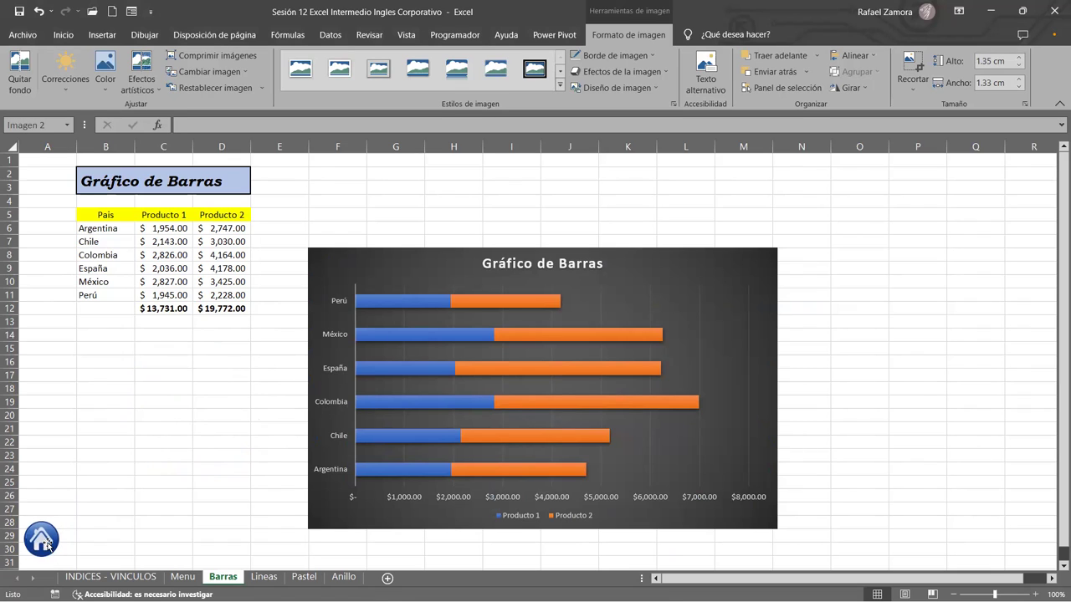
drag(44, 544, 48, 543)
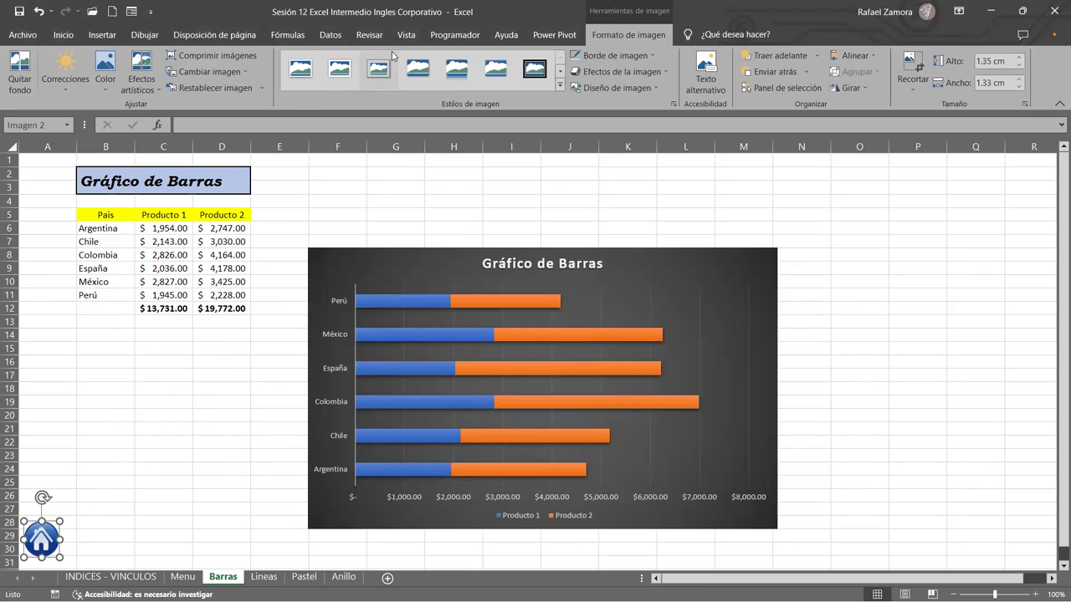
Hyperlink the Barras house icon to the Menu sheet and follow it back to Menu
click(102, 34)
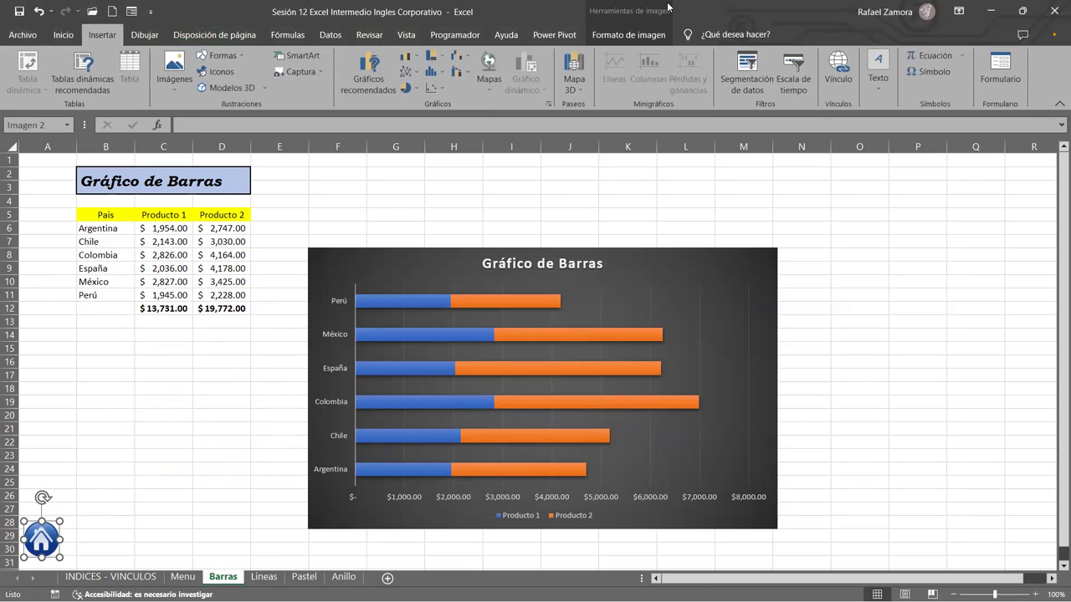
click(838, 71)
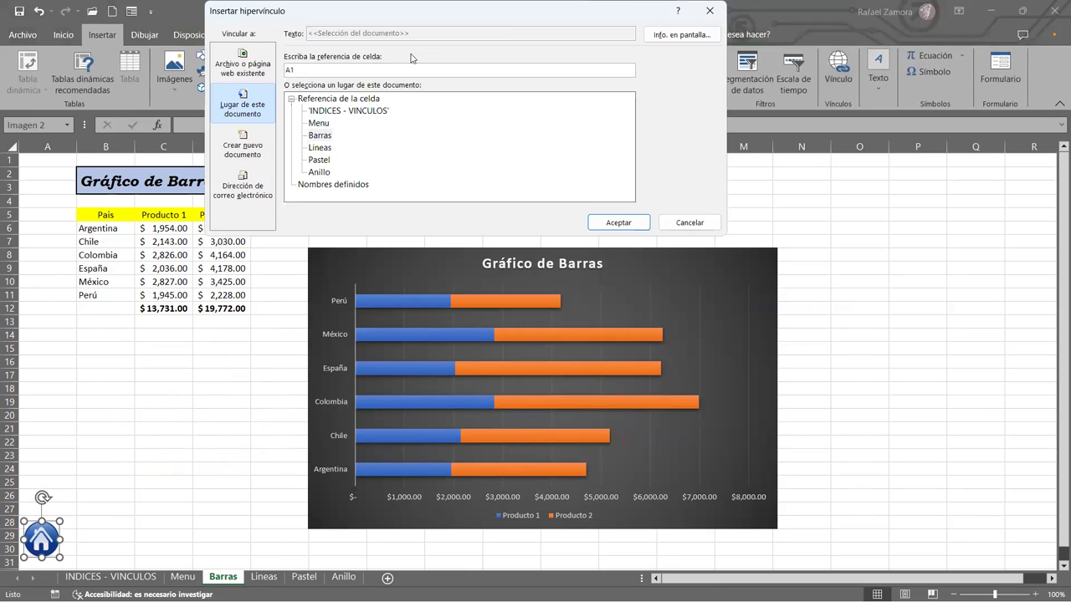
click(326, 125)
click(619, 222)
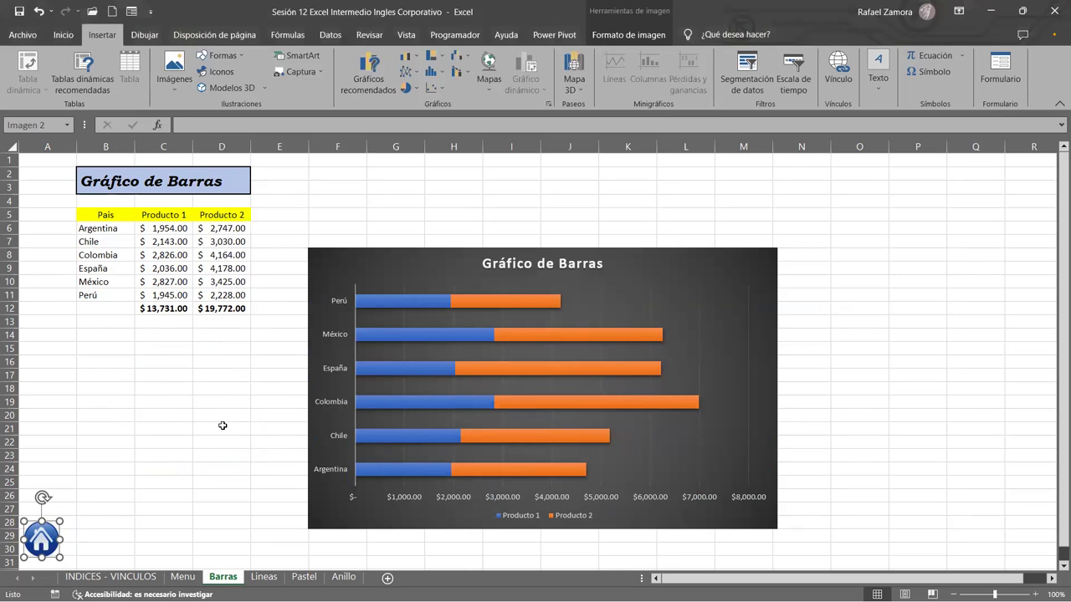
click(221, 427)
click(42, 539)
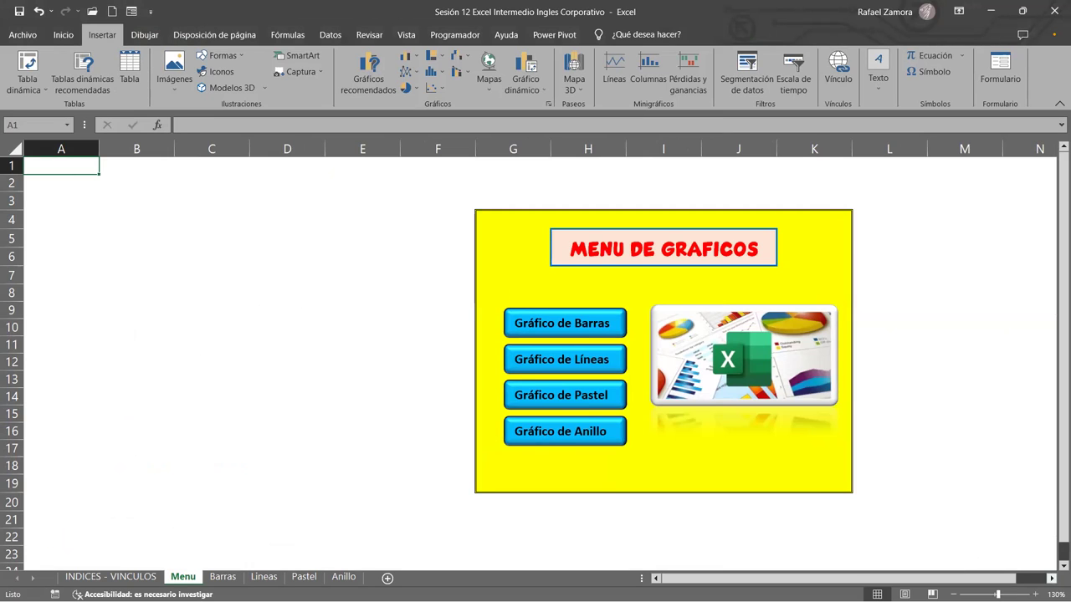
Test the Gráfico de Barras link and the Barras home icon, ending on the Barras sheet
drag(212, 148, 293, 148)
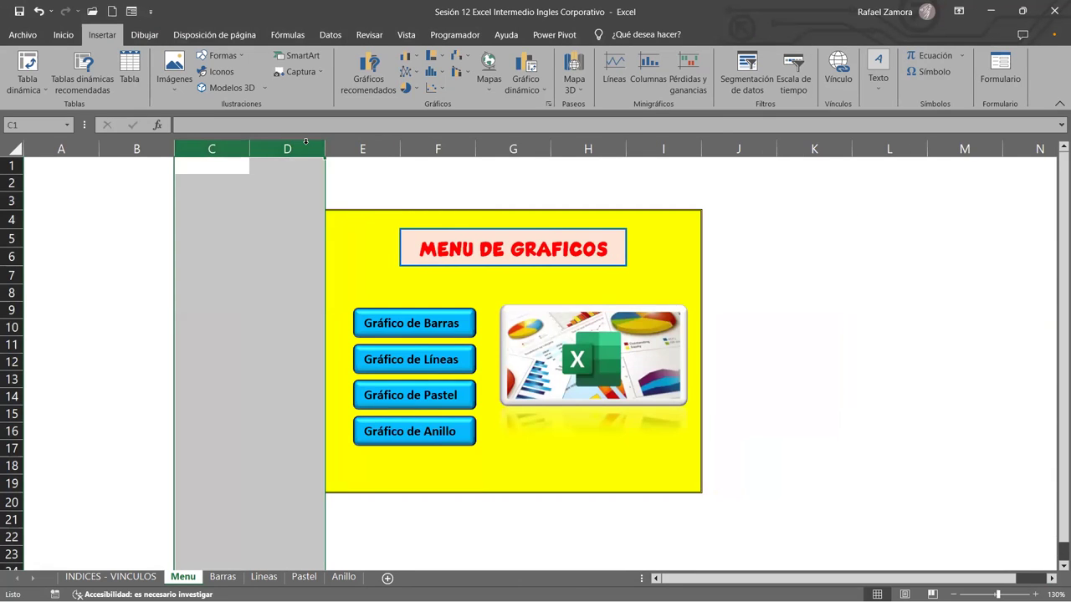
click(410, 324)
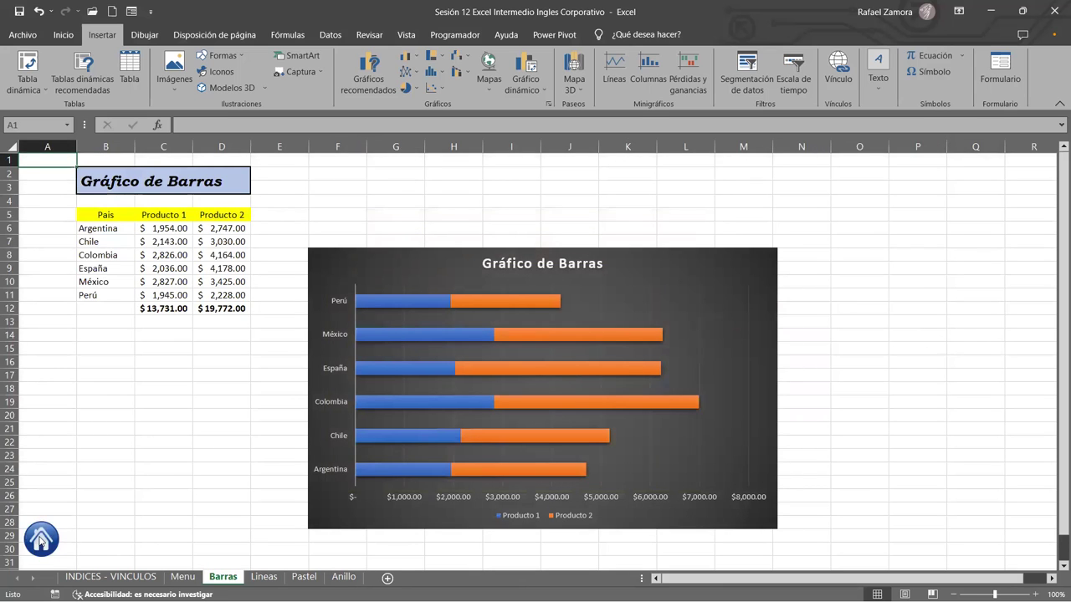
click(40, 540)
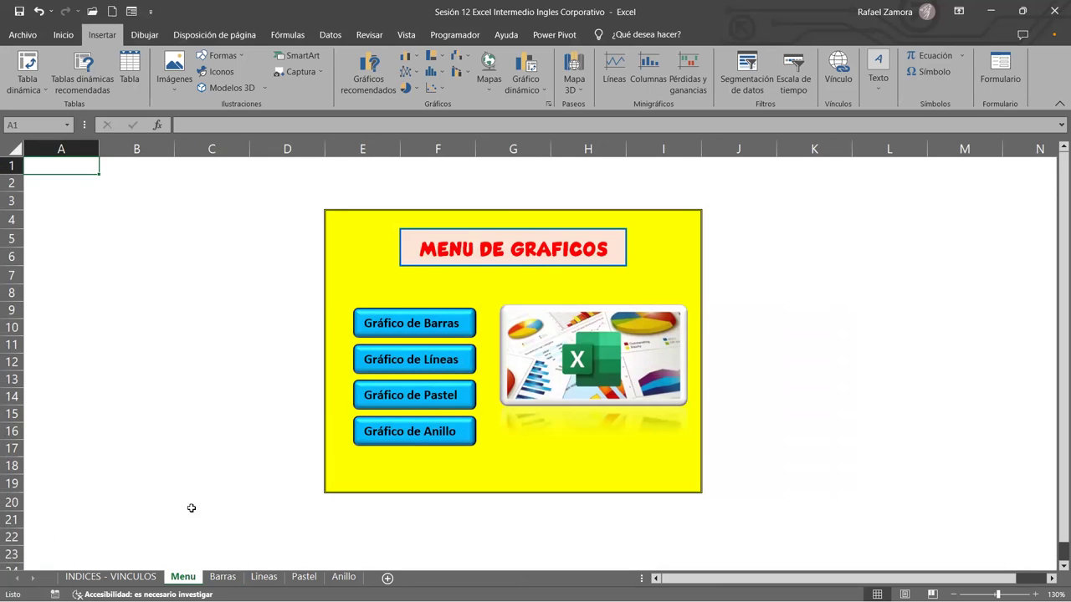
click(432, 326)
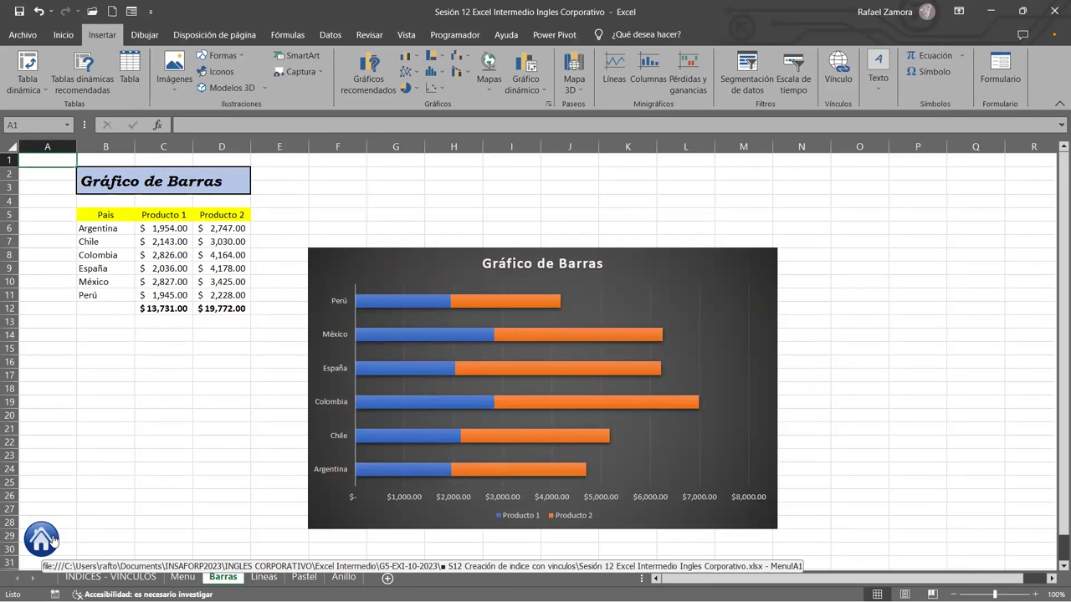
Copy the home icon and paste it into the bottom-left corner of the Líneas sheet
right_click(50, 539)
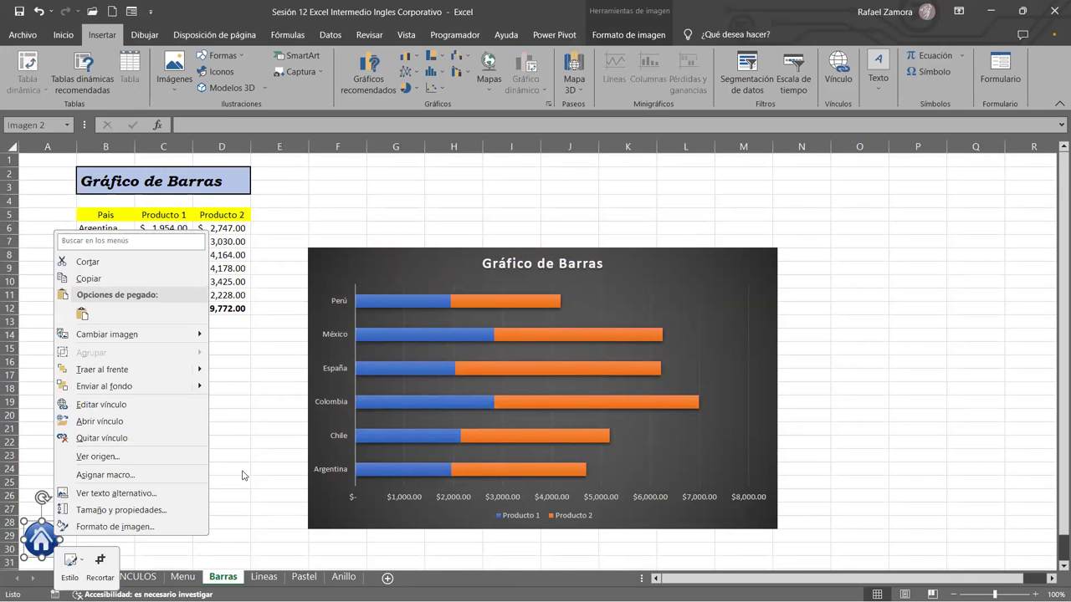
key(Escape)
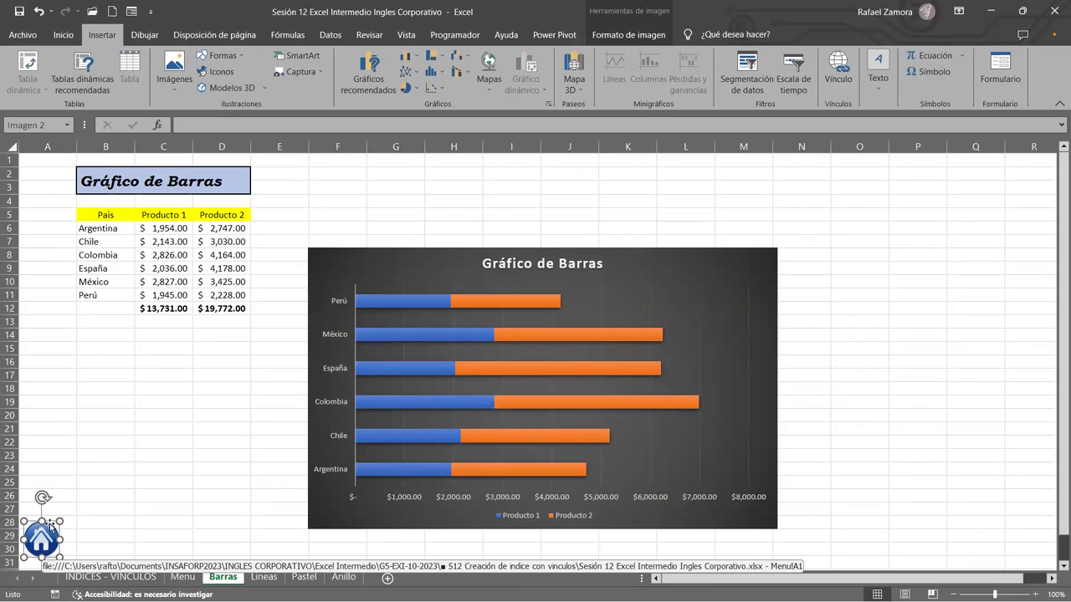
click(264, 577)
key(ctrl+v)
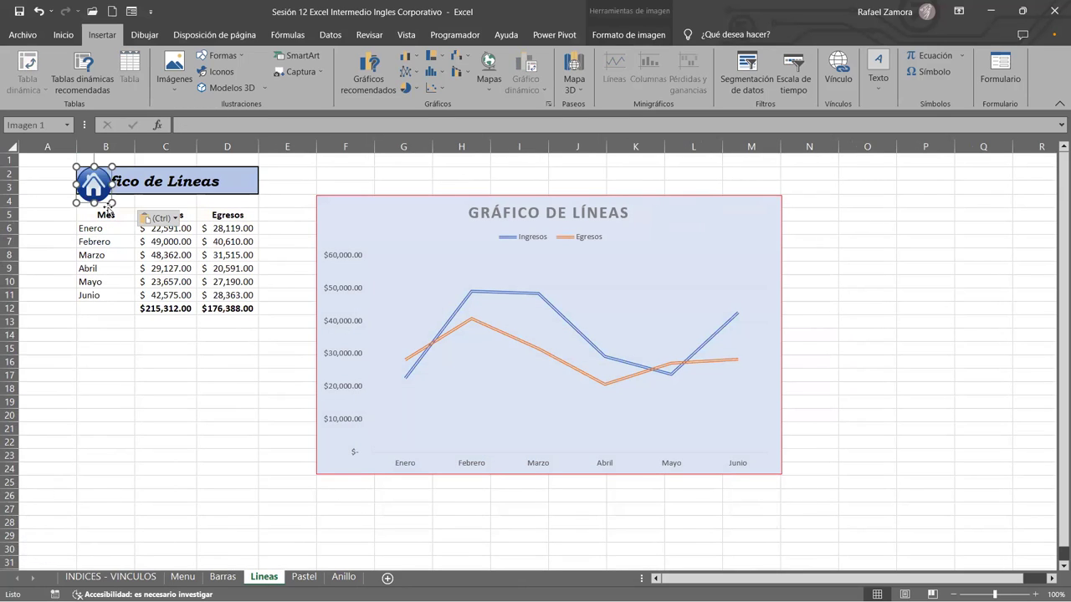
drag(94, 196, 48, 548)
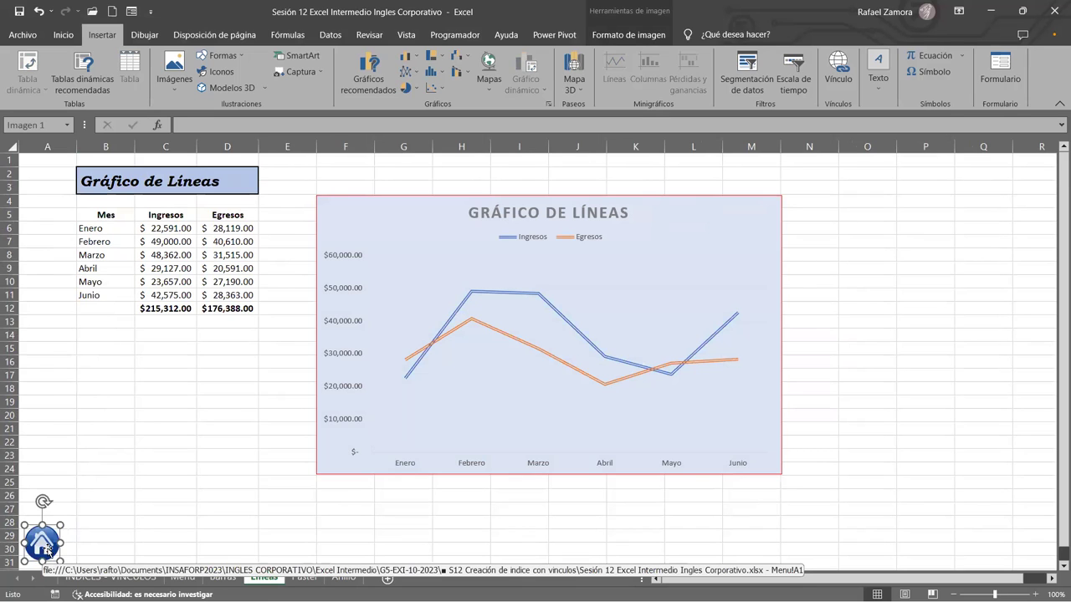
click(179, 485)
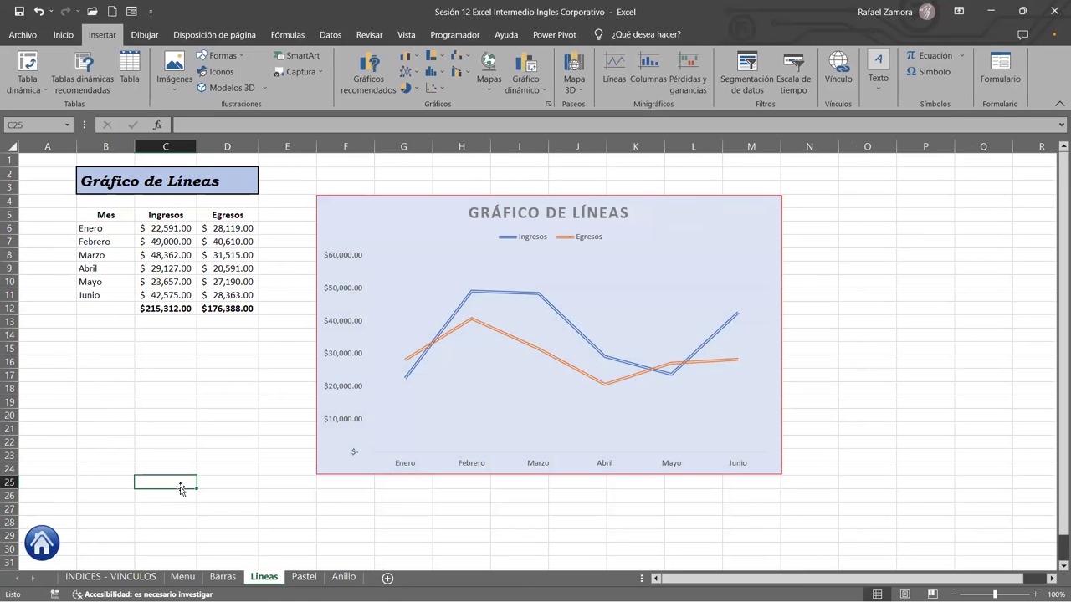
Paste the home icon into the bottom-left corner of the Pastel sheet
click(306, 577)
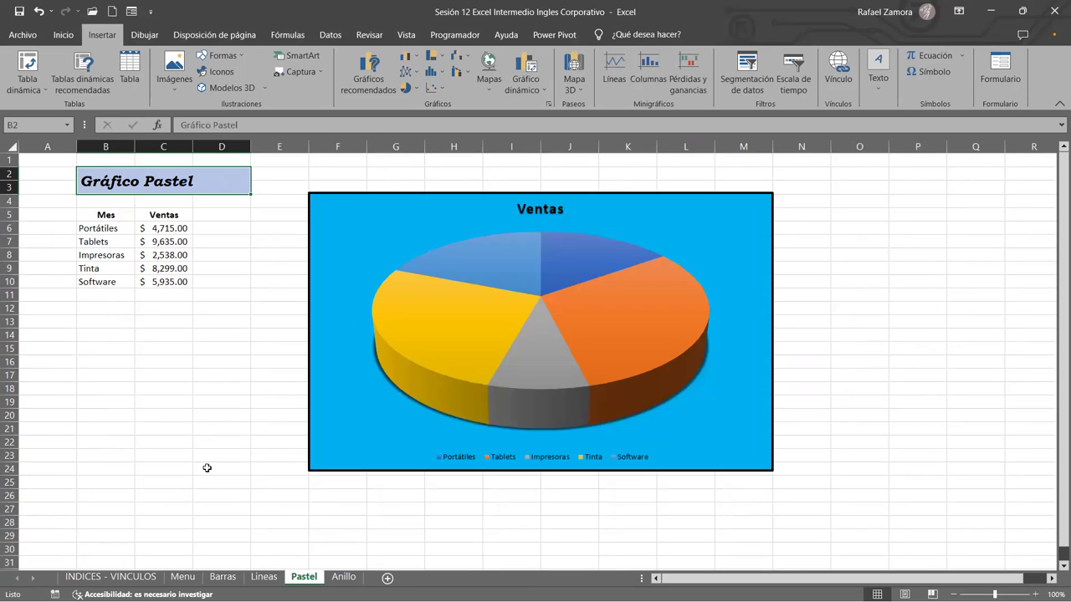
key(ctrl+v)
drag(92, 188, 42, 548)
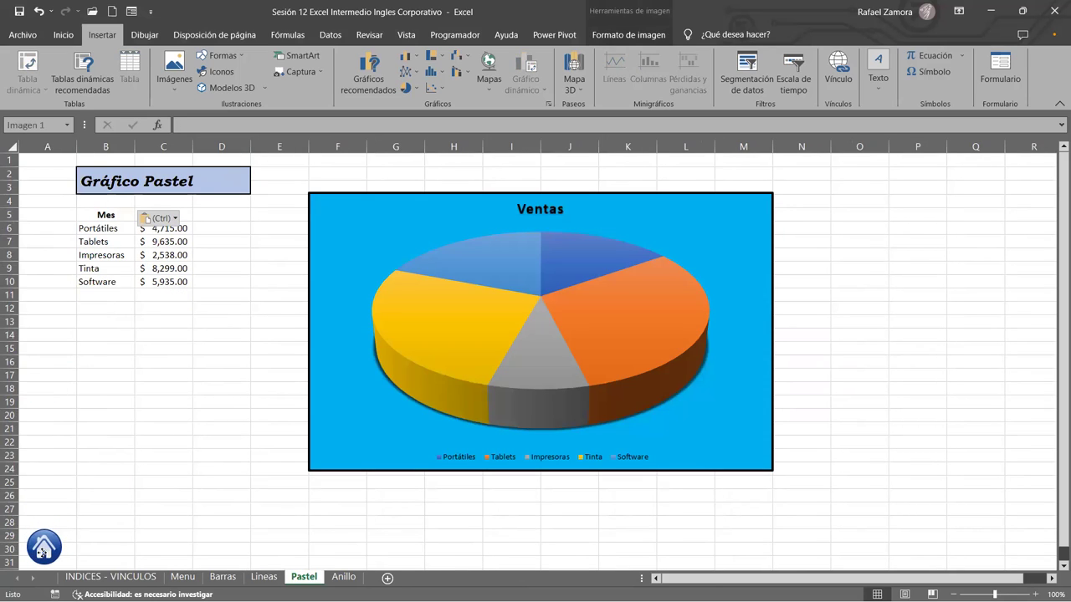
click(215, 526)
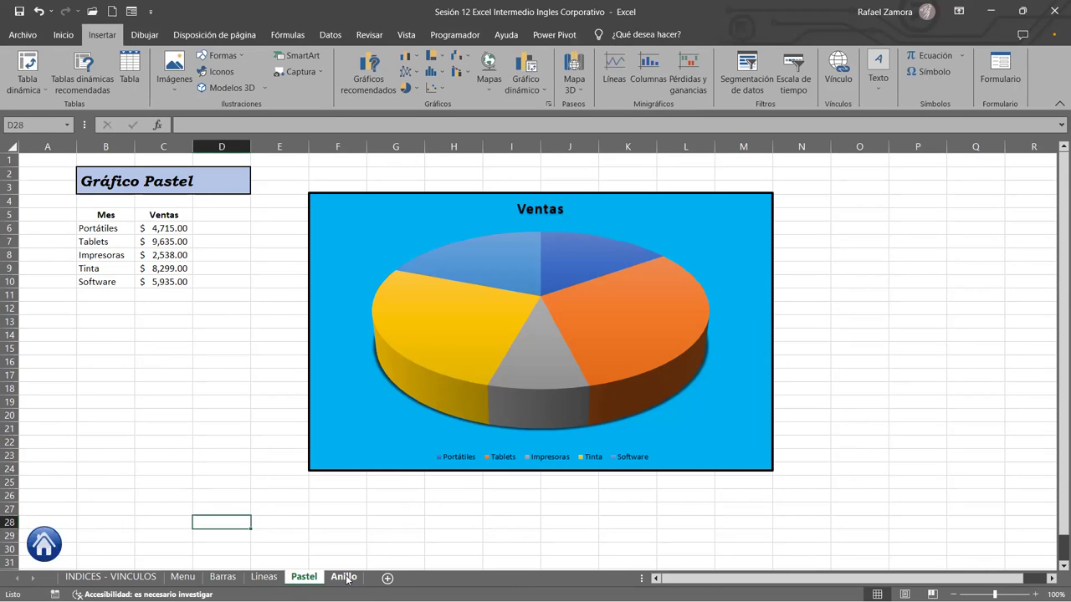
Paste the home icon on the Anillo sheet and place it bottom-left near A25
click(343, 577)
key(ctrl+v)
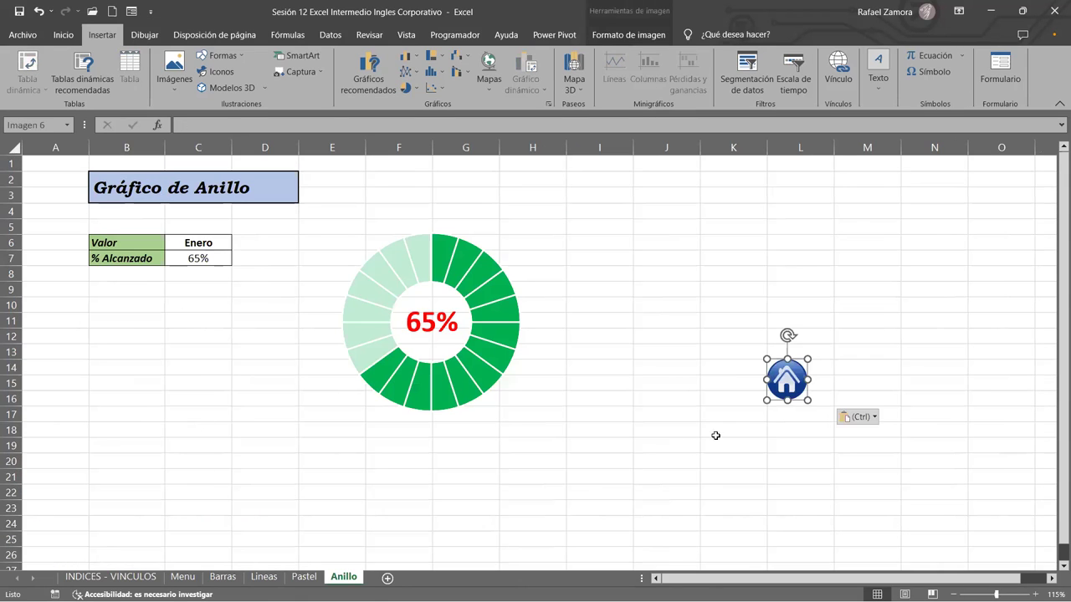
drag(796, 365, 52, 543)
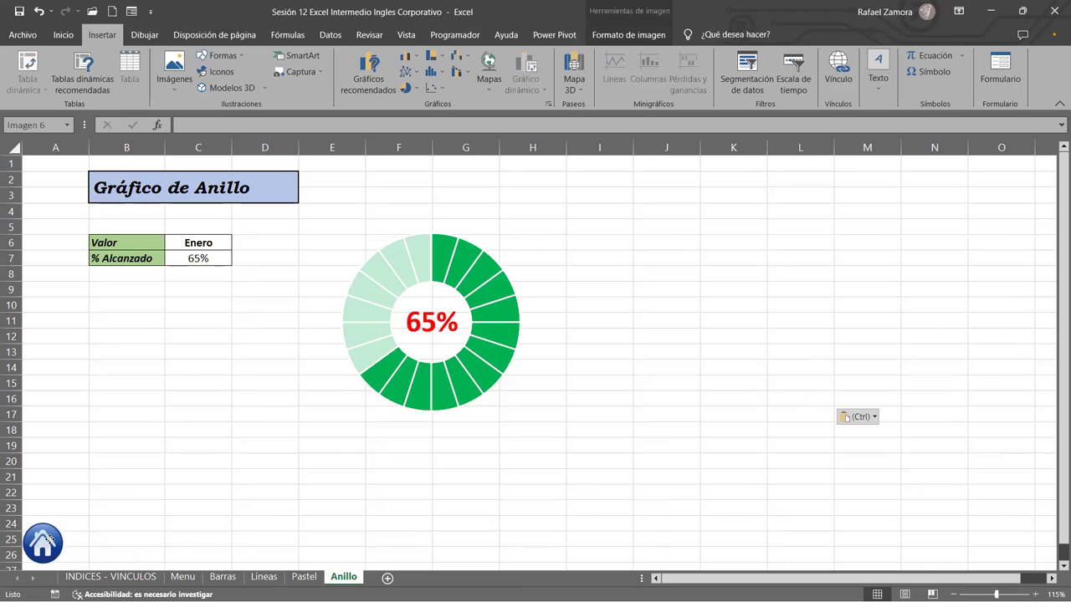
click(174, 519)
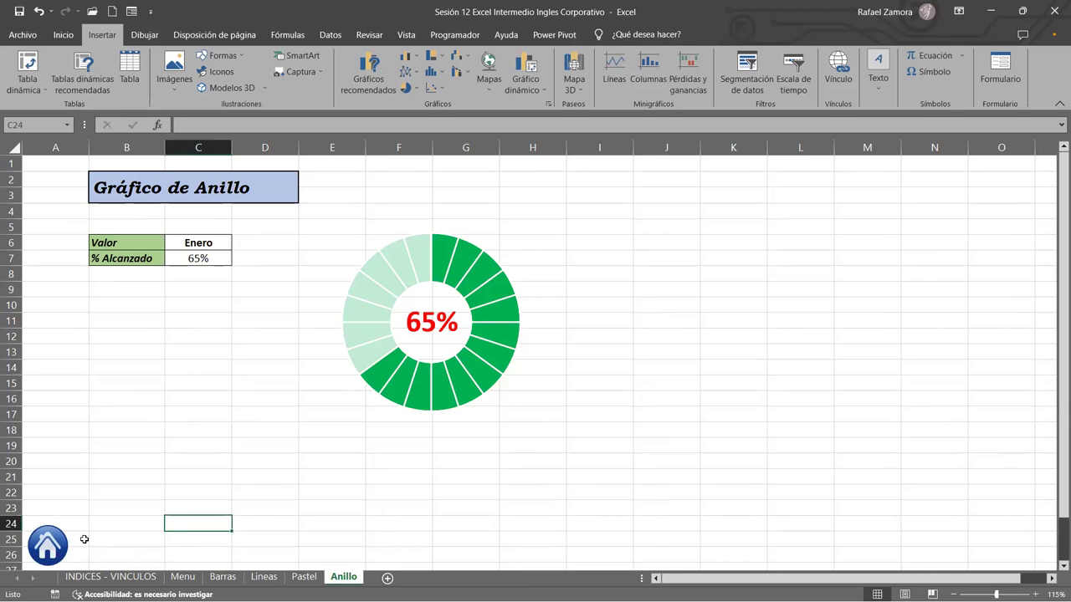
Follow the home icon on the Anillo sheet back to the Menu sheet
click(59, 545)
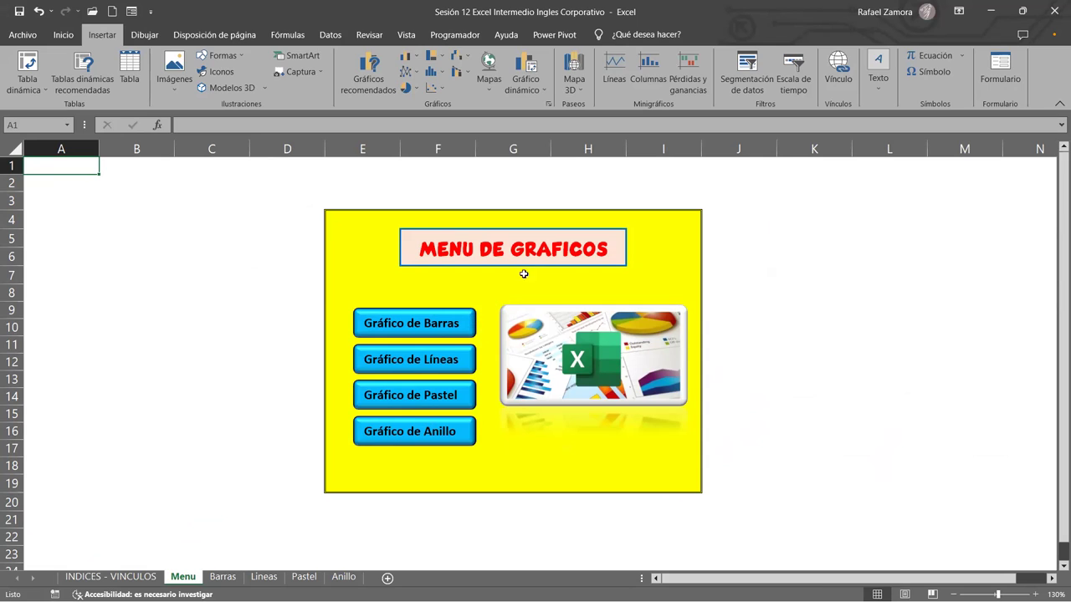
Hyperlink the Gráfico de Líneas button to the Lineas sheet
click(403, 358)
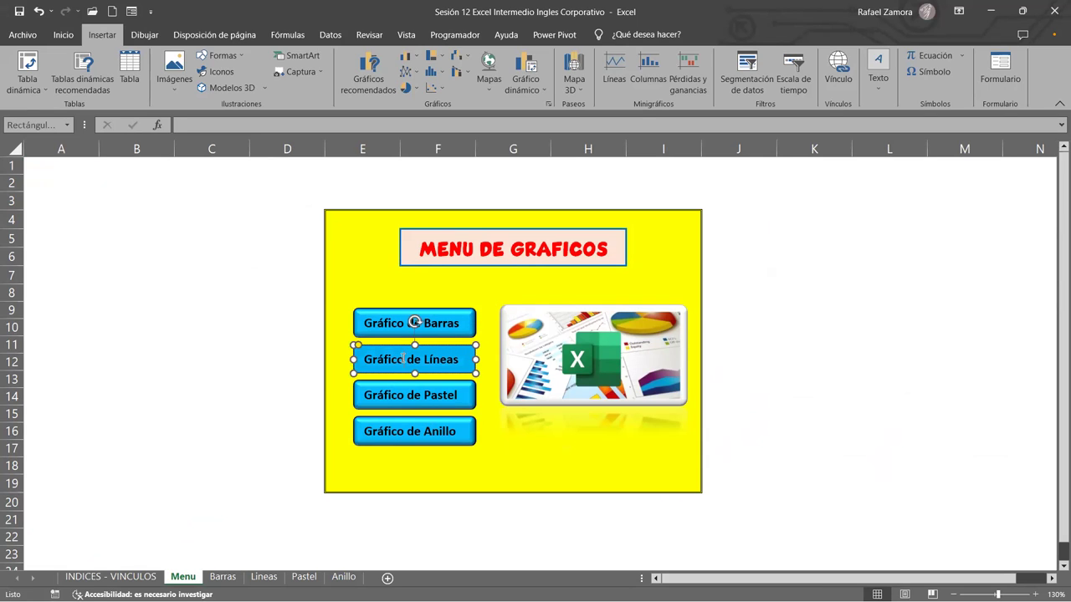
right_click(388, 351)
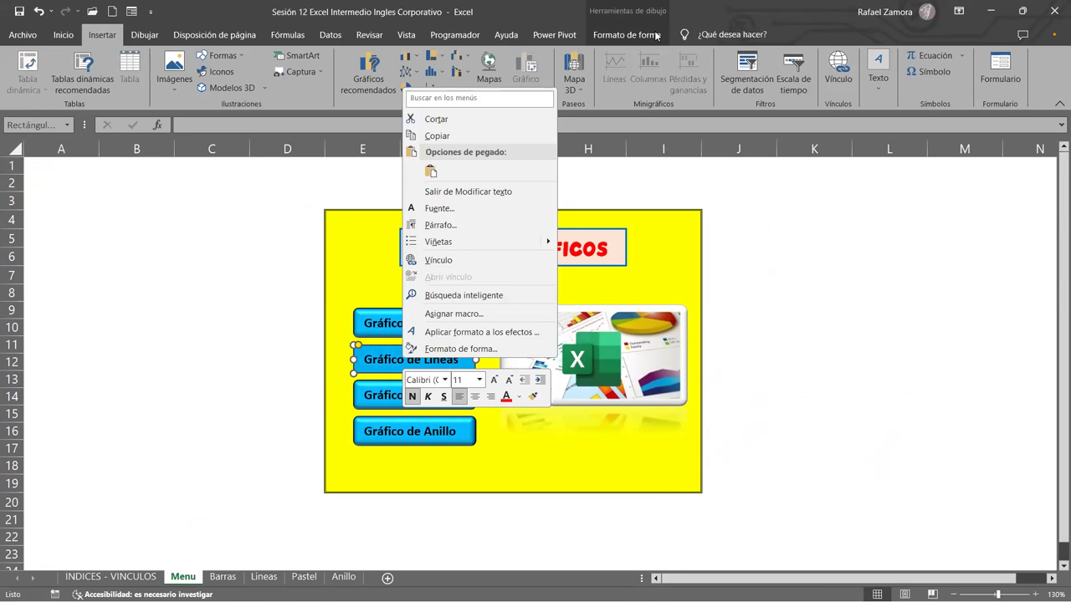
click(837, 65)
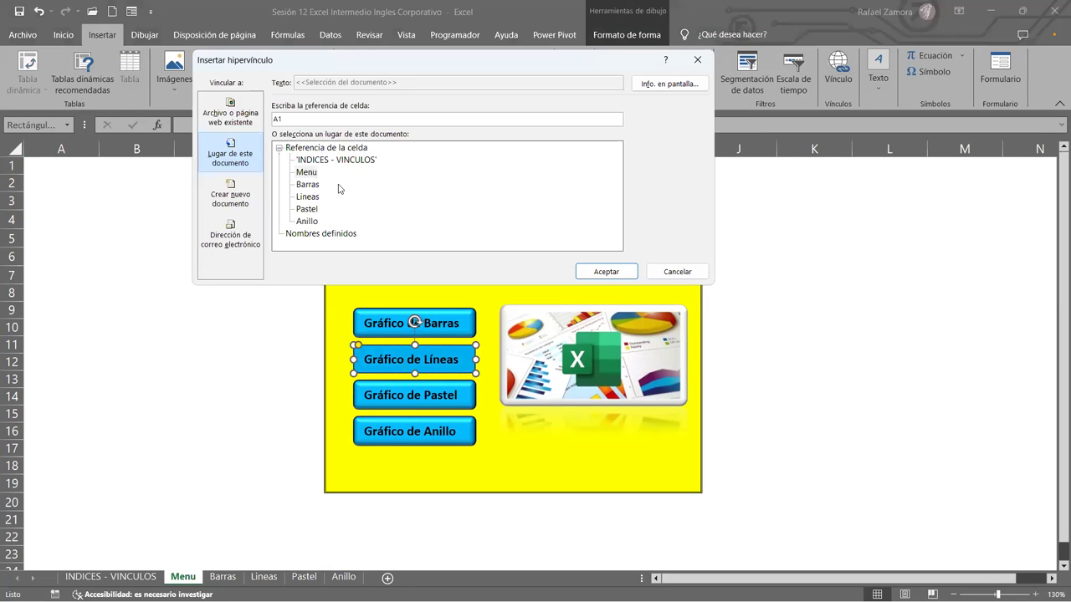
click(321, 199)
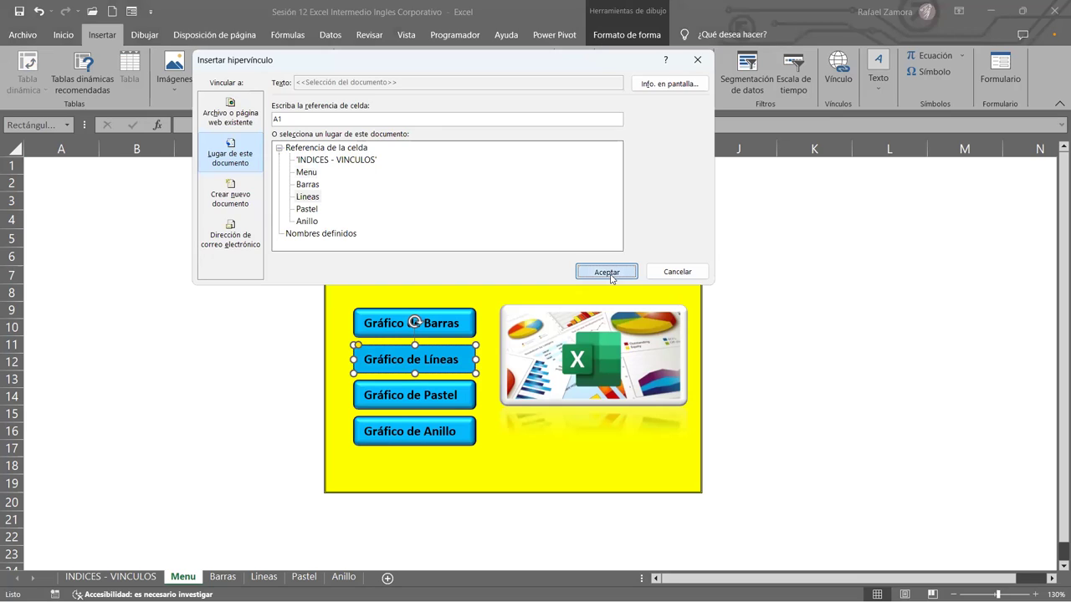
click(611, 276)
Hyperlink the Gráfico de Pastel button to the Pastel sheet
click(452, 387)
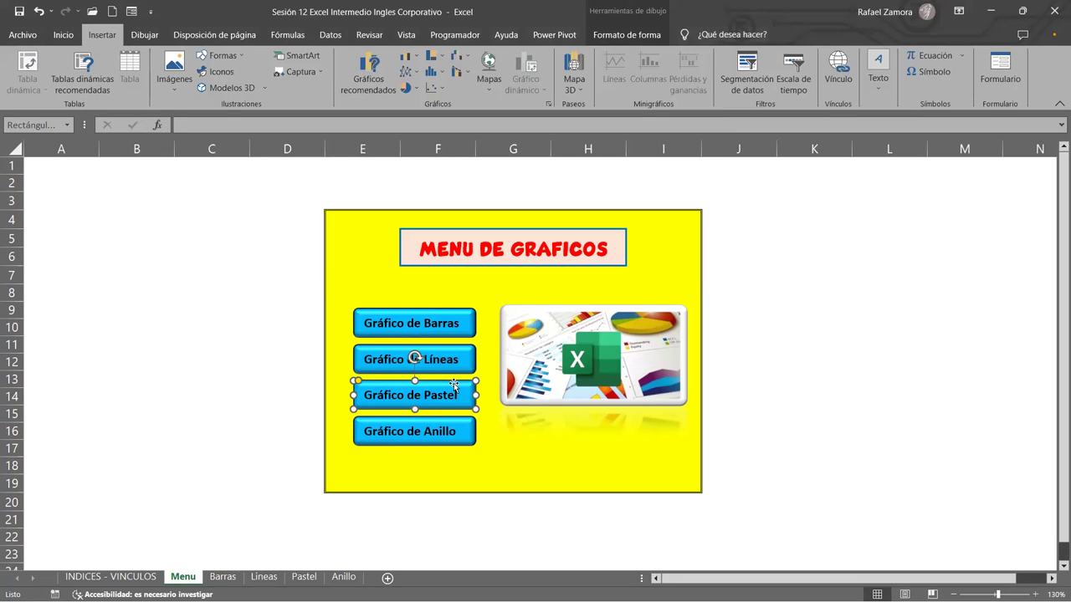
right_click(453, 385)
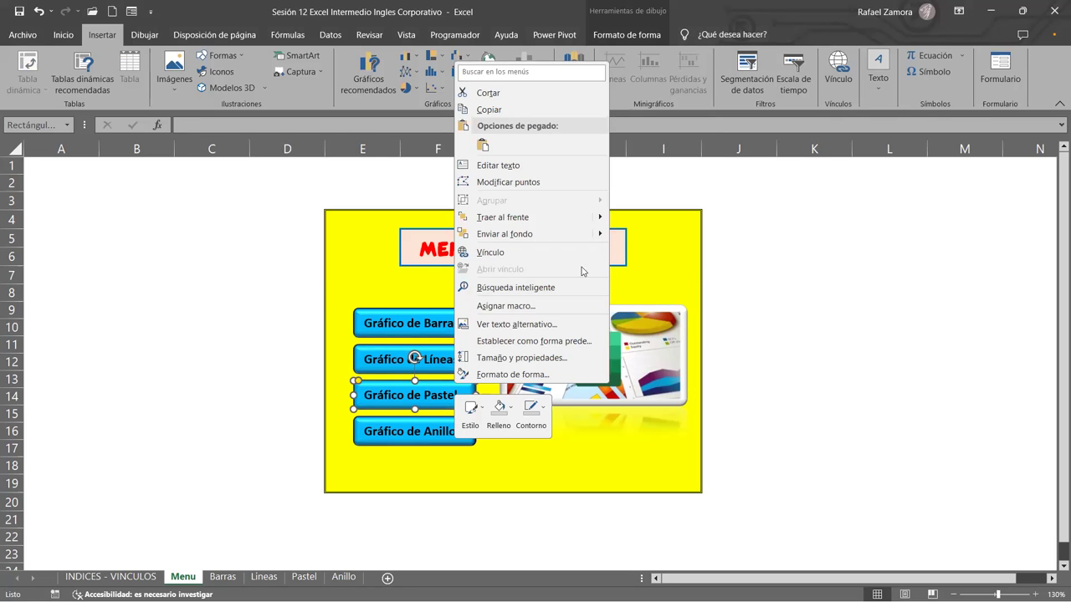
click(548, 253)
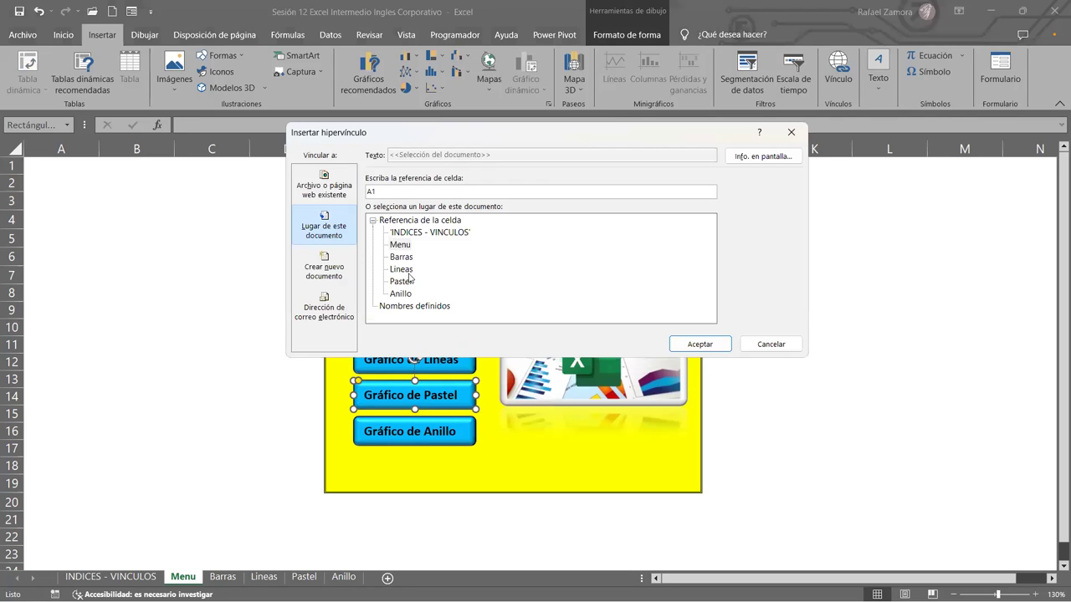
click(408, 283)
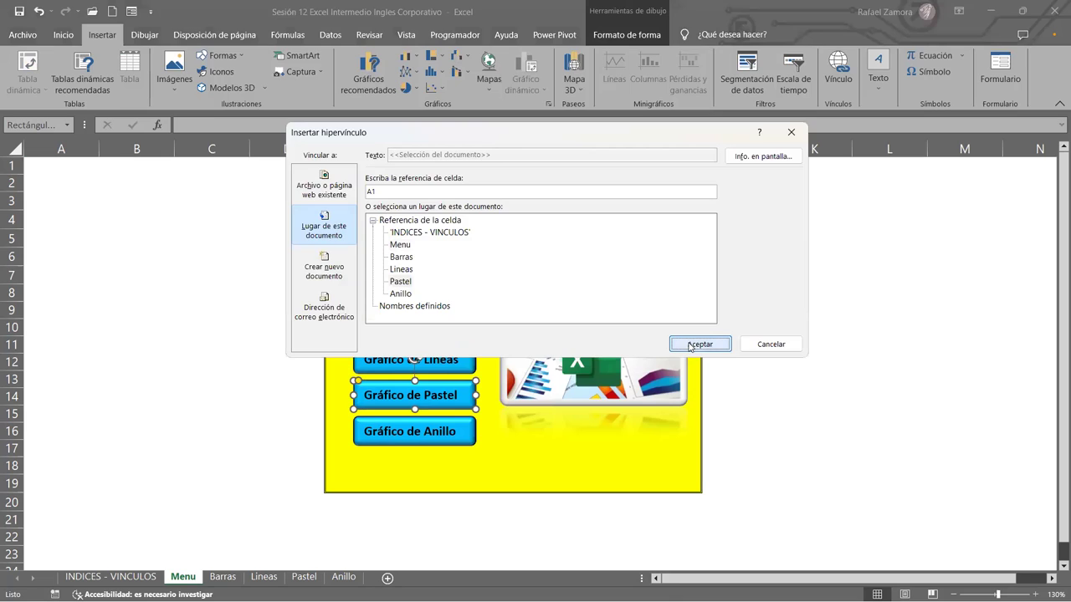
click(690, 346)
Hyperlink the Gráfico de Anillo button to cell A1 of the Anillo sheet
click(448, 431)
right_click(448, 431)
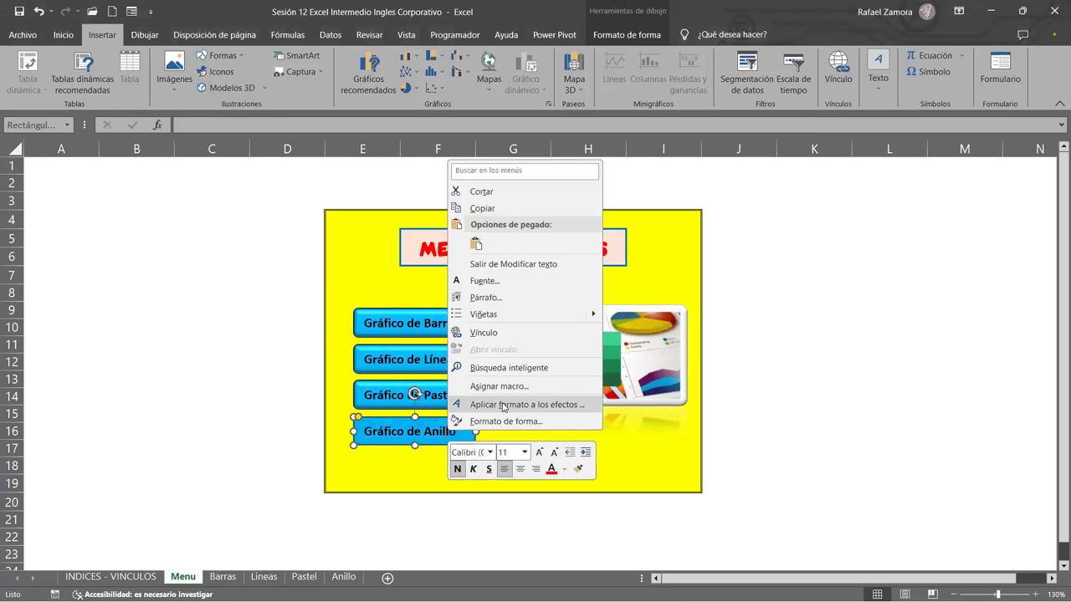
click(537, 338)
click(389, 378)
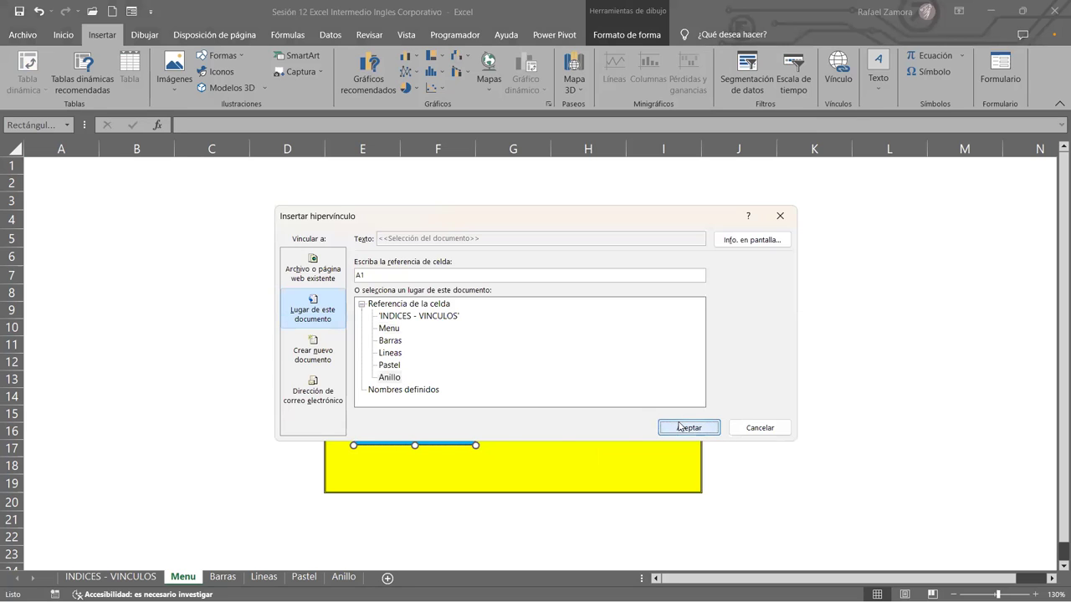
click(686, 427)
click(781, 346)
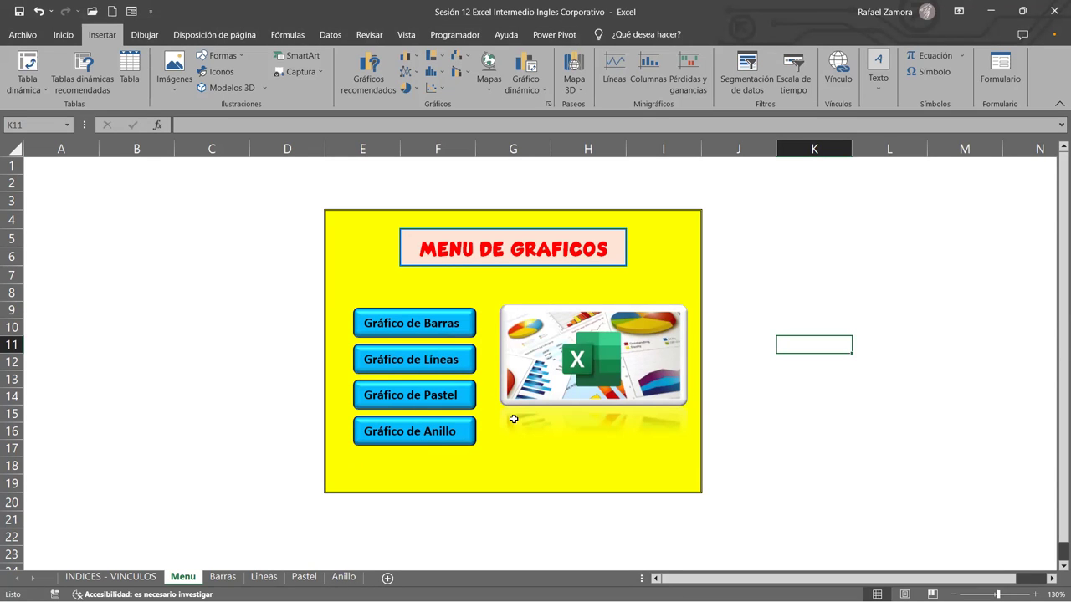
click(390, 325)
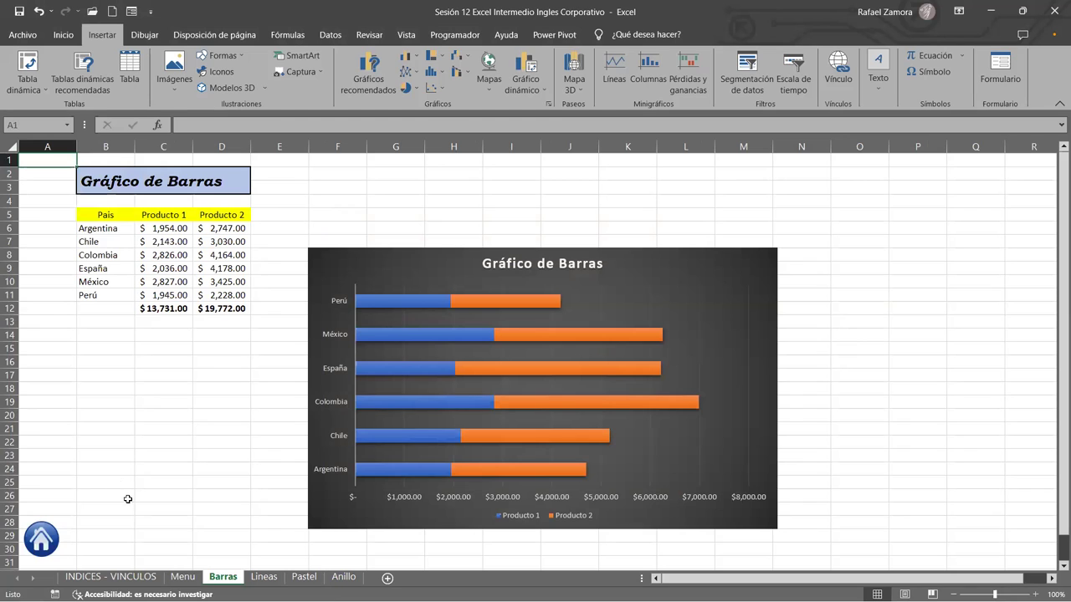
click(51, 541)
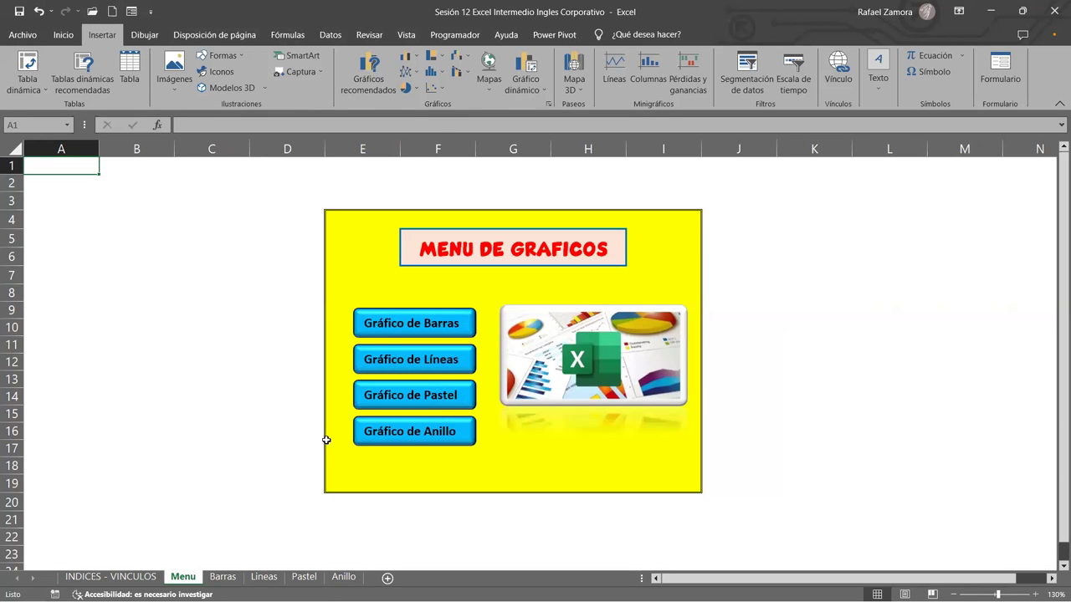
click(443, 360)
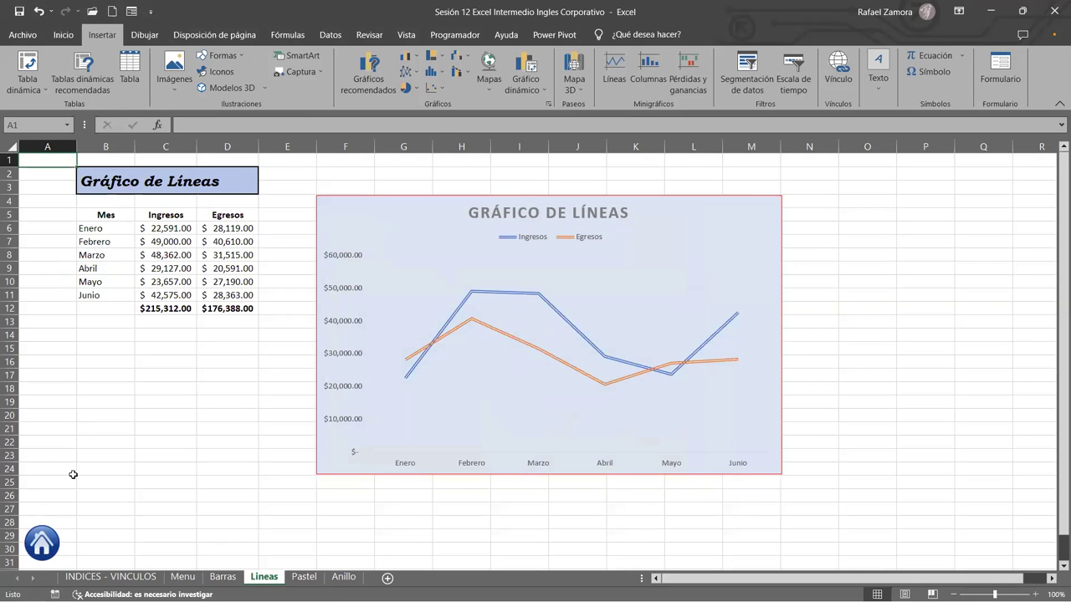
click(36, 550)
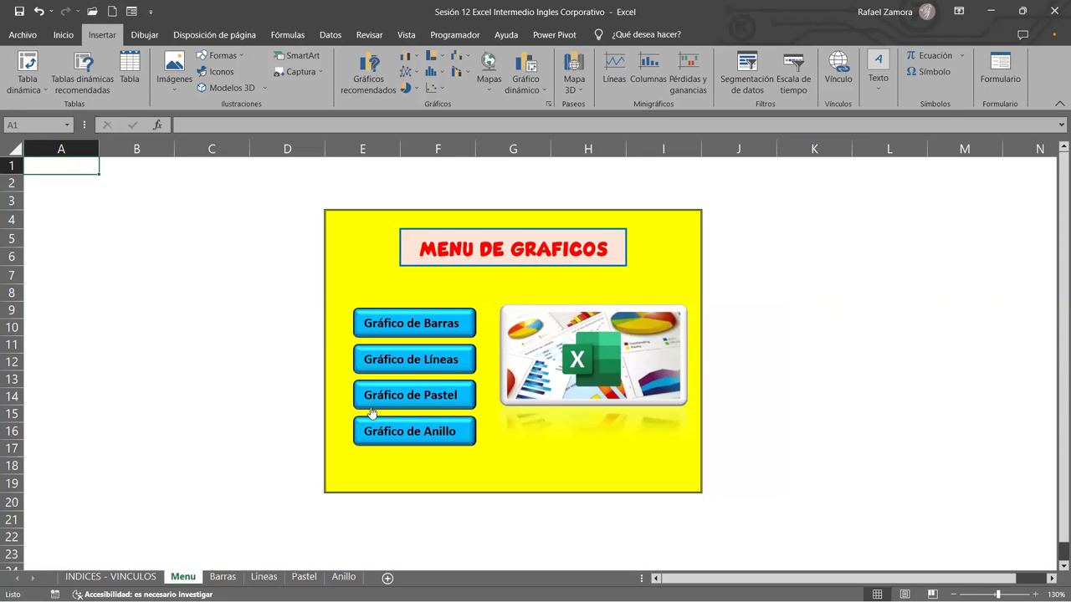
click(429, 393)
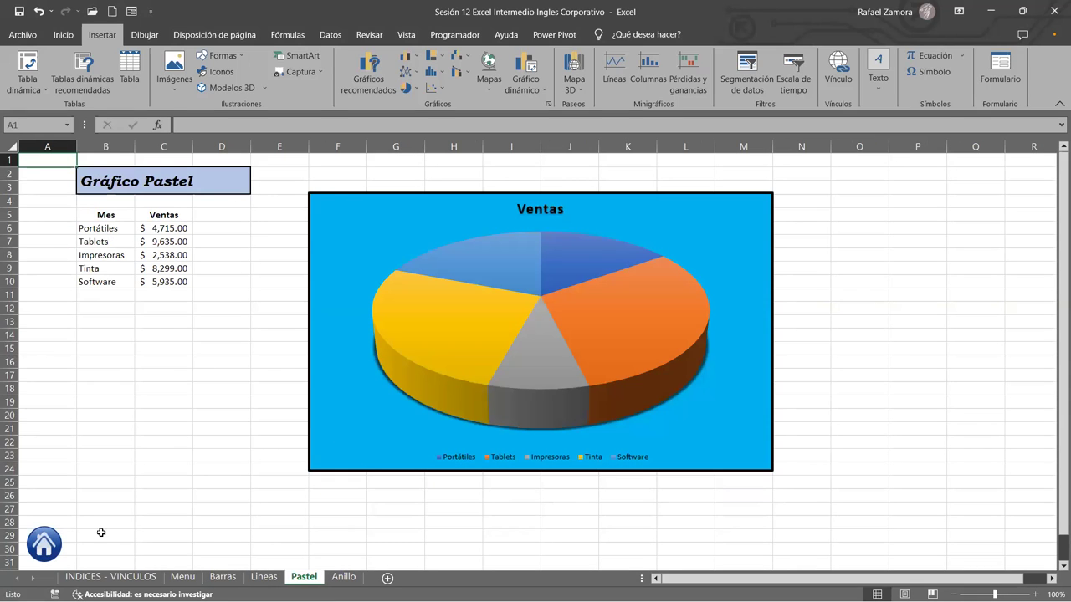
click(51, 546)
click(429, 430)
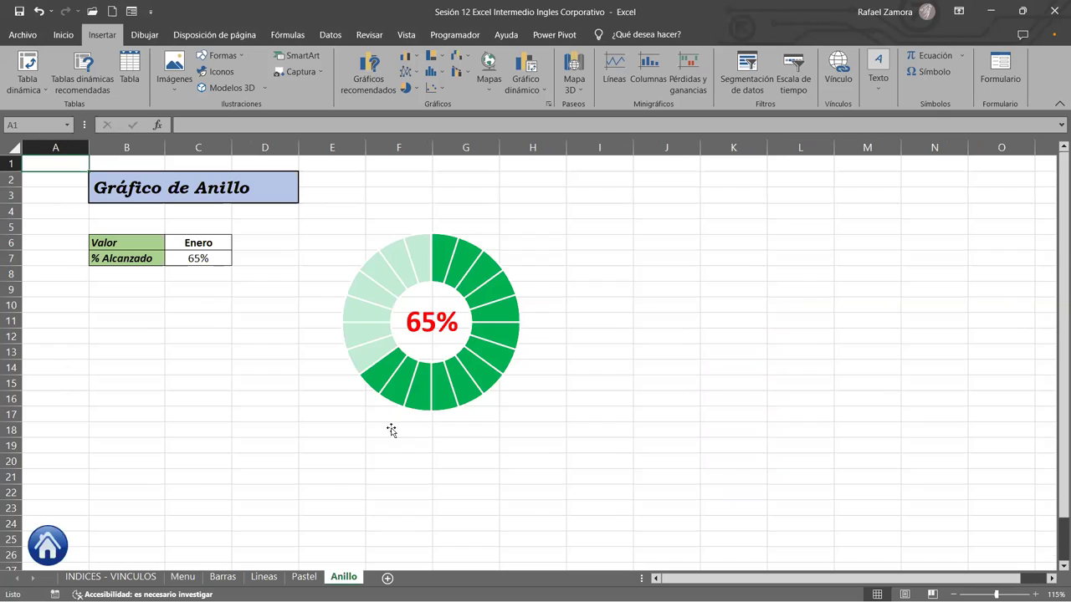
click(30, 550)
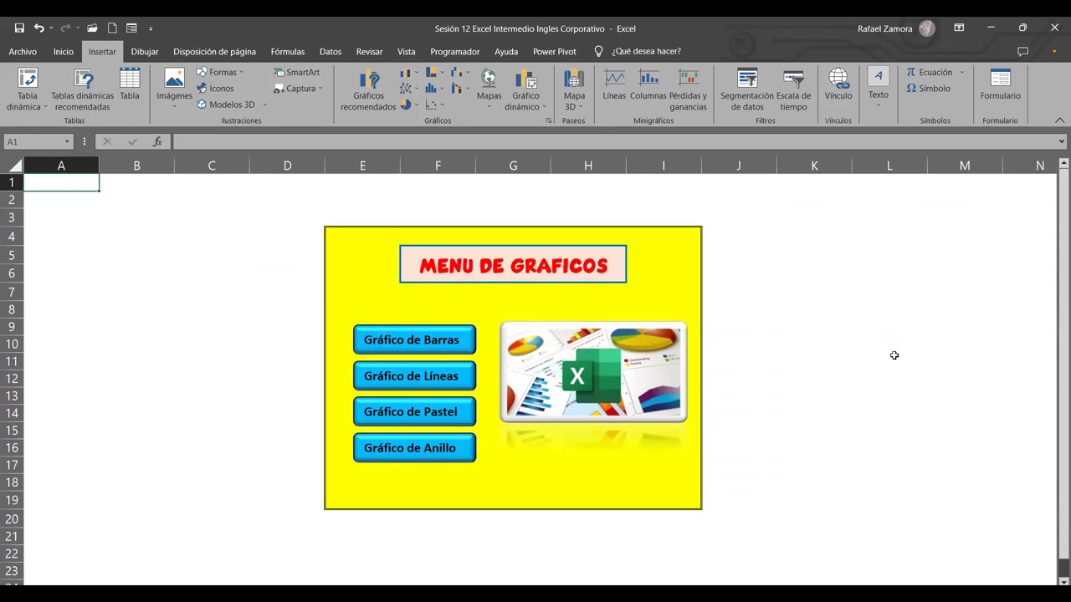
click(893, 343)
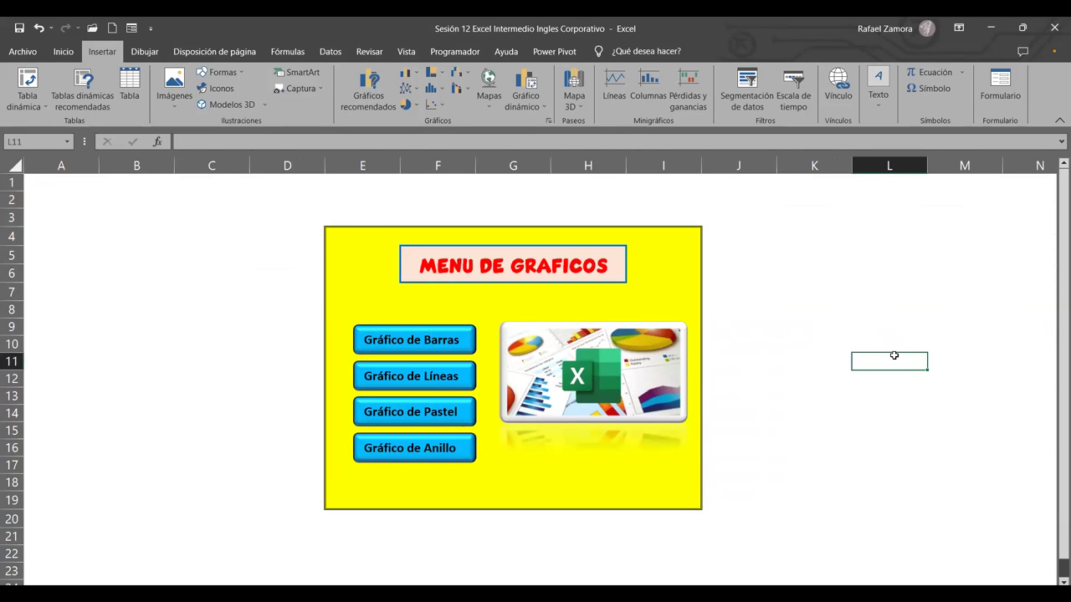
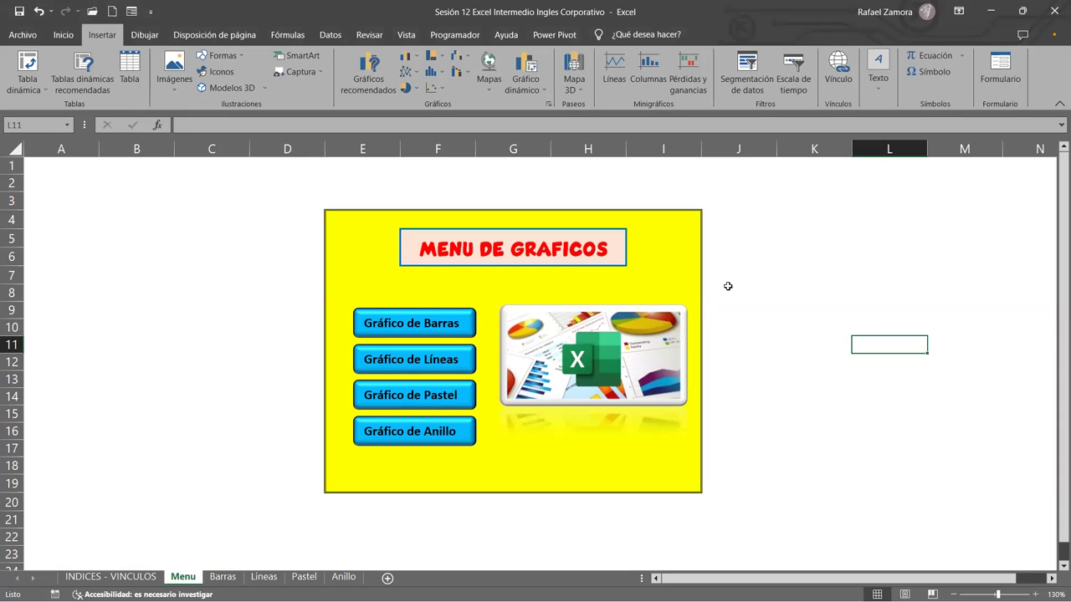
After clicking a few cells around the chart menu, select the entire Menu sheet with the Select All corner
click(474, 241)
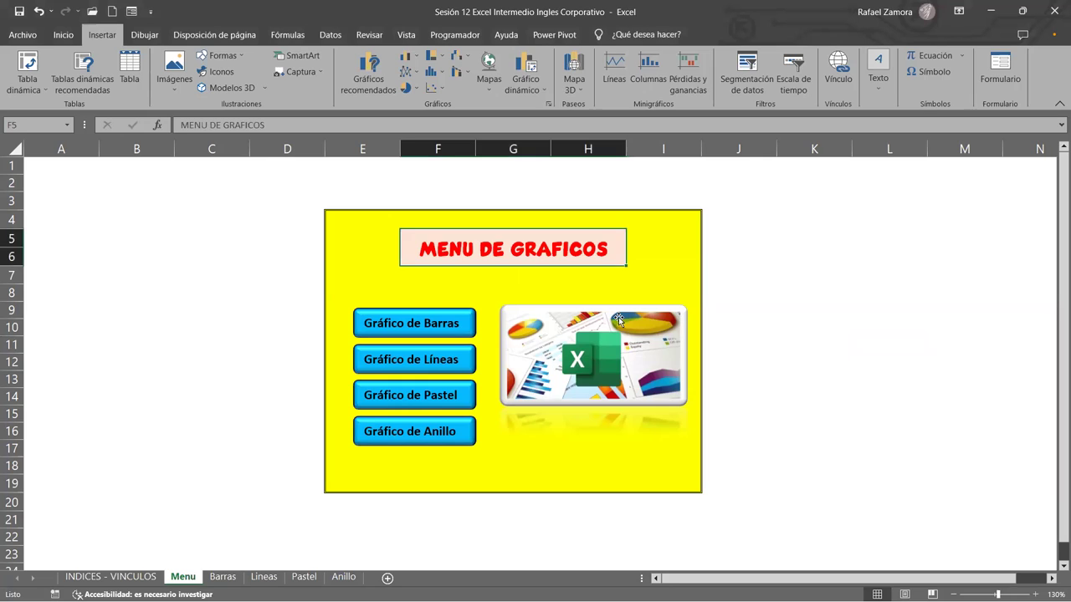
click(636, 349)
click(797, 280)
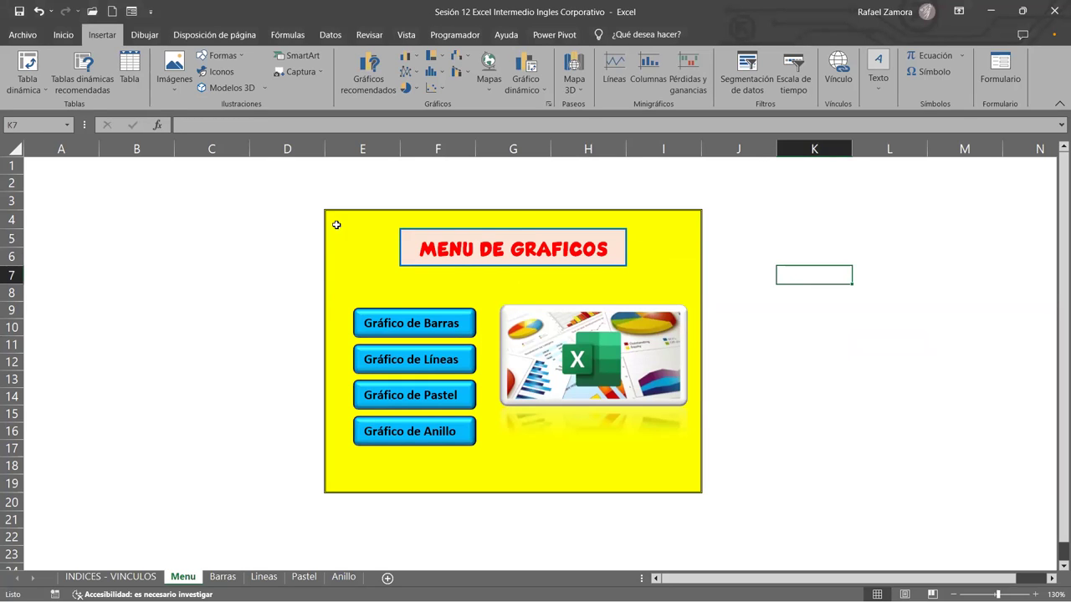
click(297, 182)
click(832, 235)
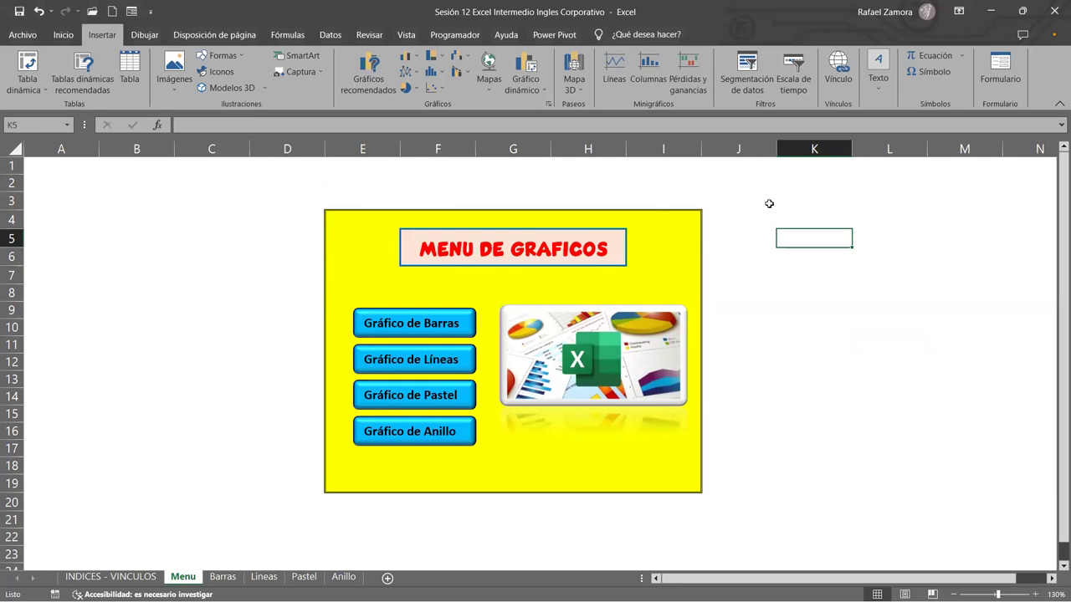
click(539, 179)
click(205, 223)
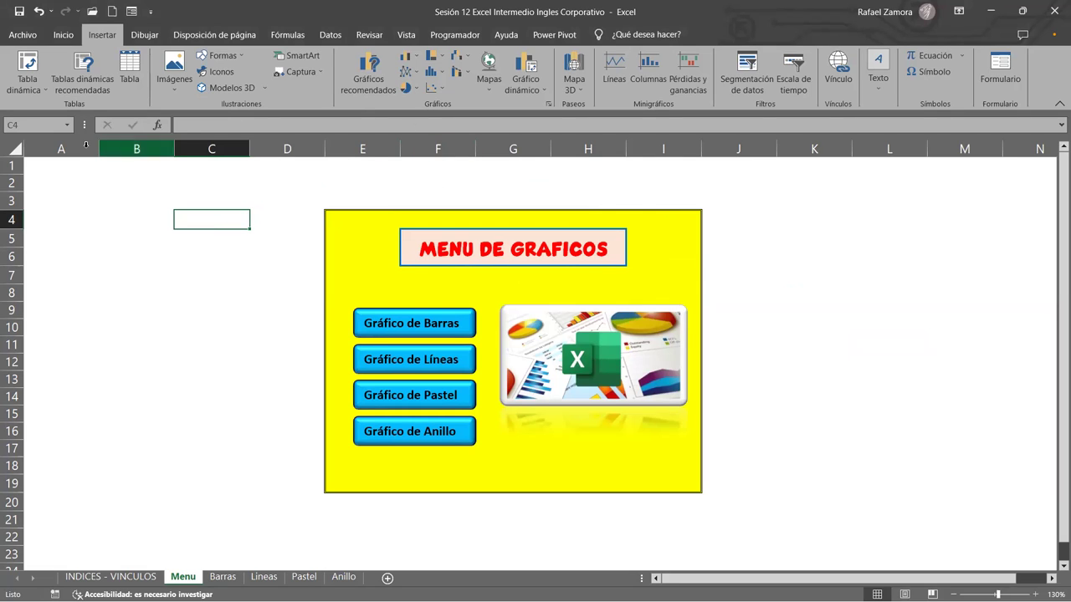
click(13, 148)
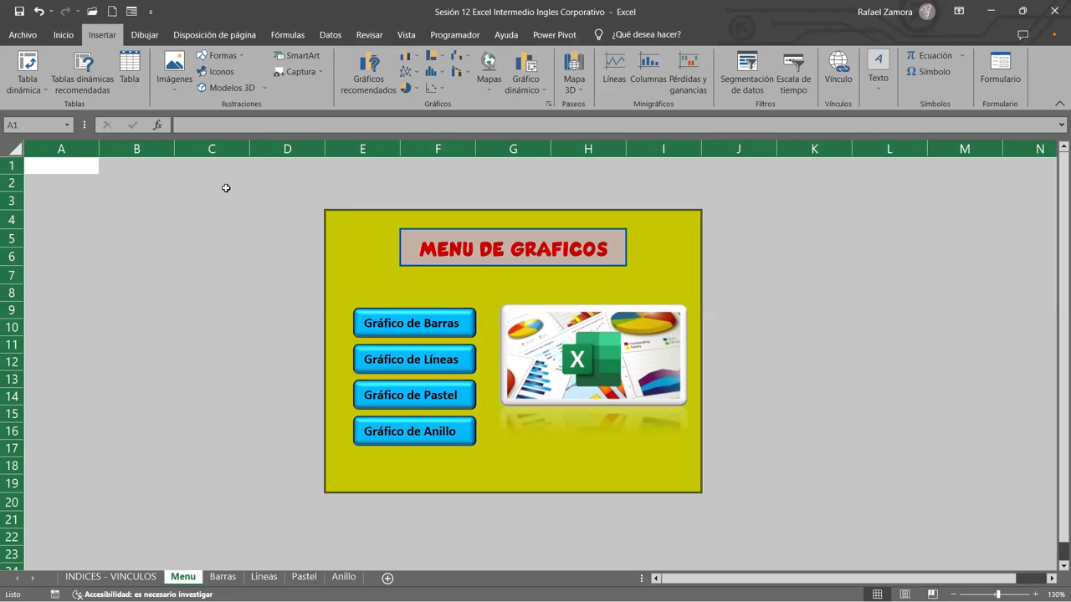
Open and close the Format Cells dialog, dismissing an accidental Create Table prompt
right_click(226, 190)
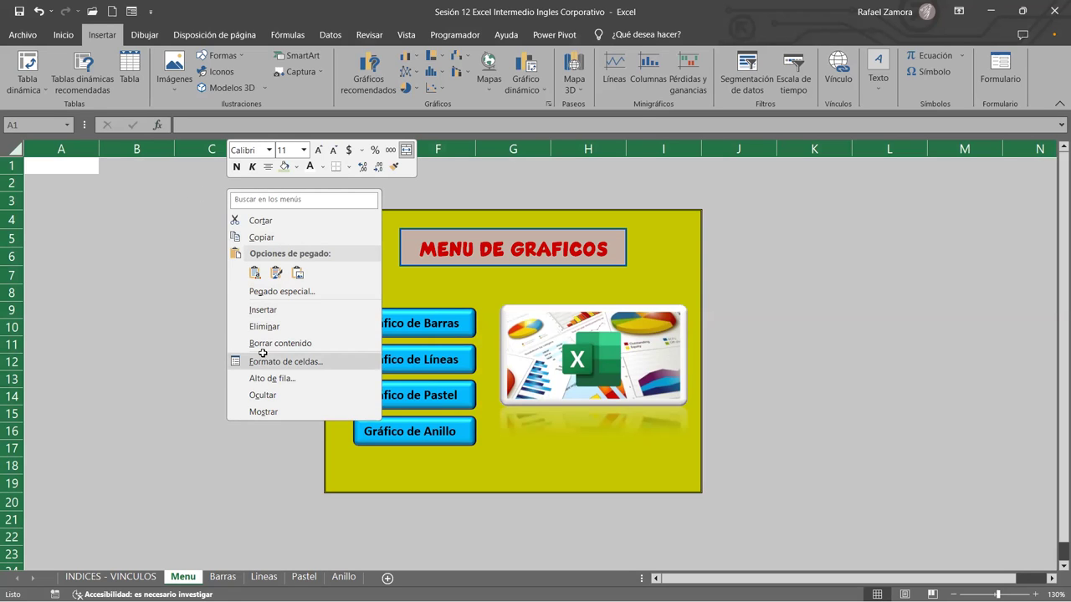
click(264, 361)
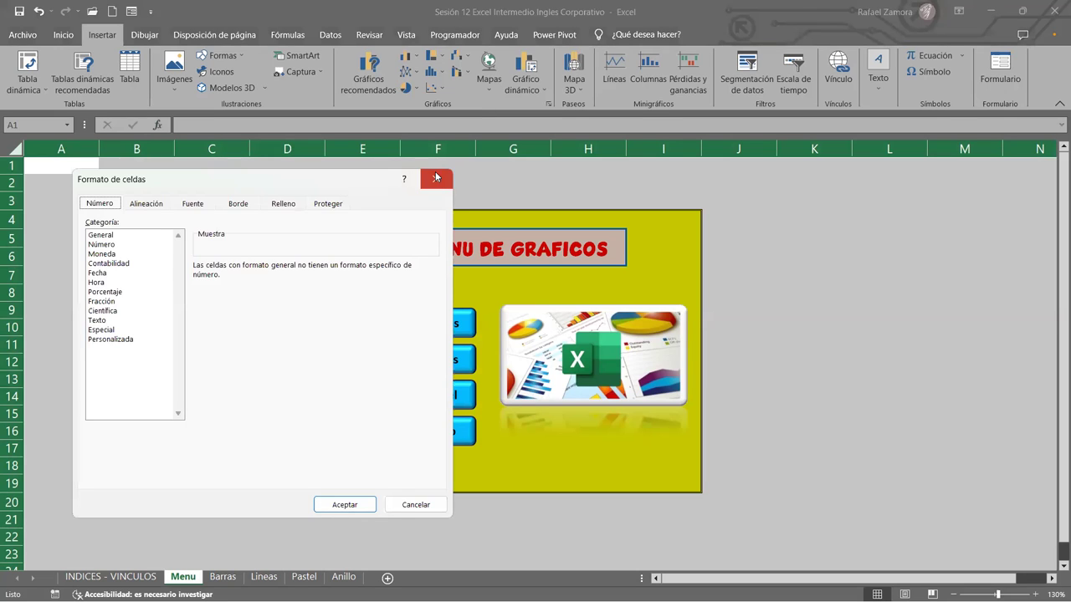
click(435, 178)
key(ctrl+t)
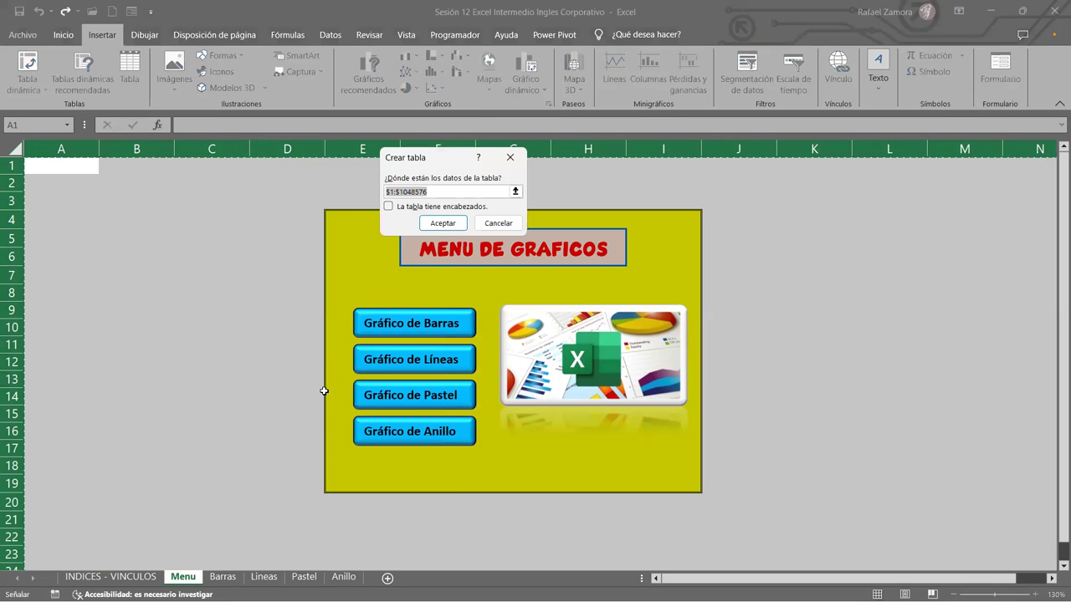
click(510, 223)
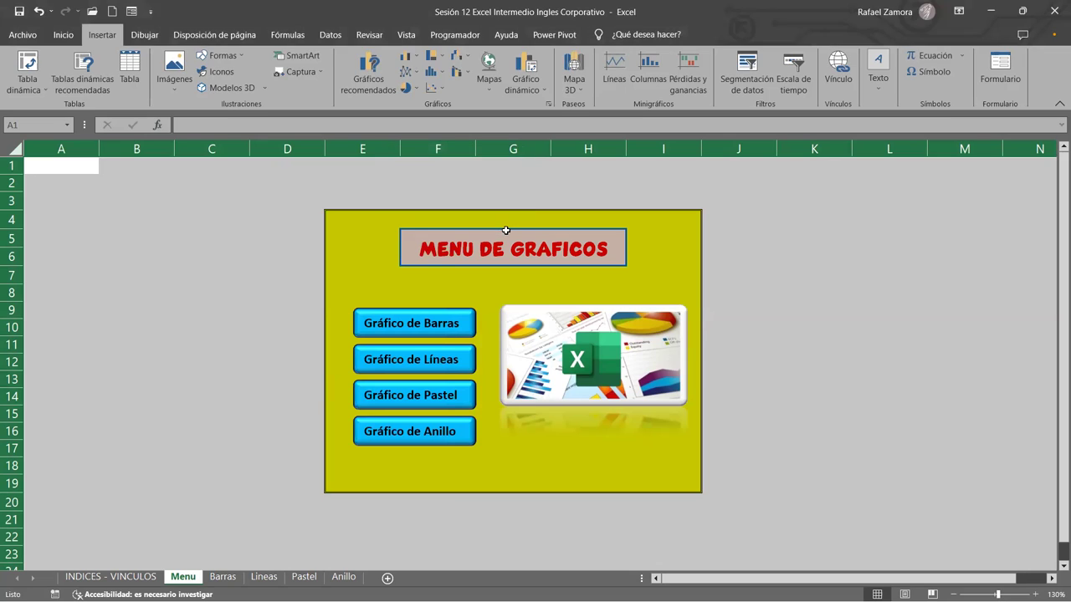
On the Proteger tab of Format Cells, toggle Bloqueada and Oculta until both are cleared
key(ctrl+1)
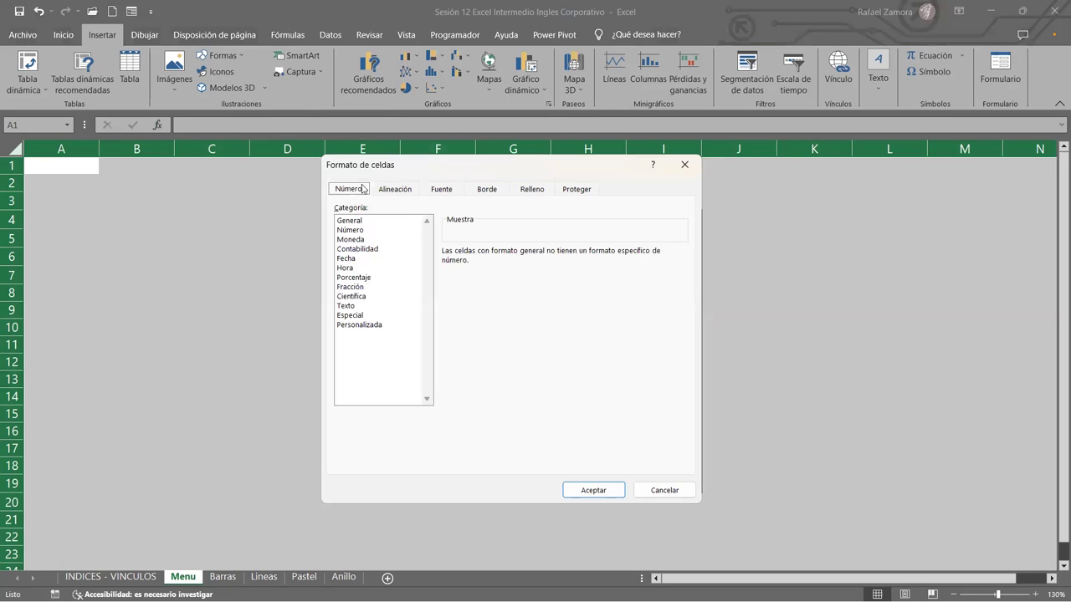
click(576, 190)
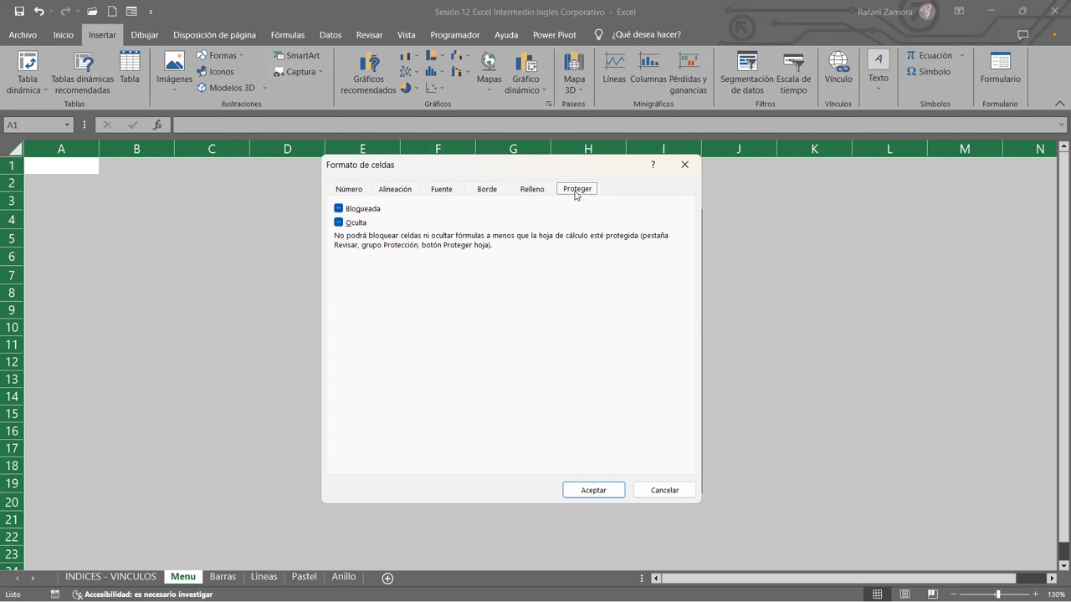
click(343, 212)
click(340, 223)
click(339, 208)
click(339, 223)
click(339, 208)
click(338, 223)
double_click(338, 208)
double_click(339, 223)
click(339, 208)
click(339, 223)
Tick only Bloqueada and apply it to every cell on the sheet
click(340, 212)
click(338, 209)
click(339, 210)
click(604, 490)
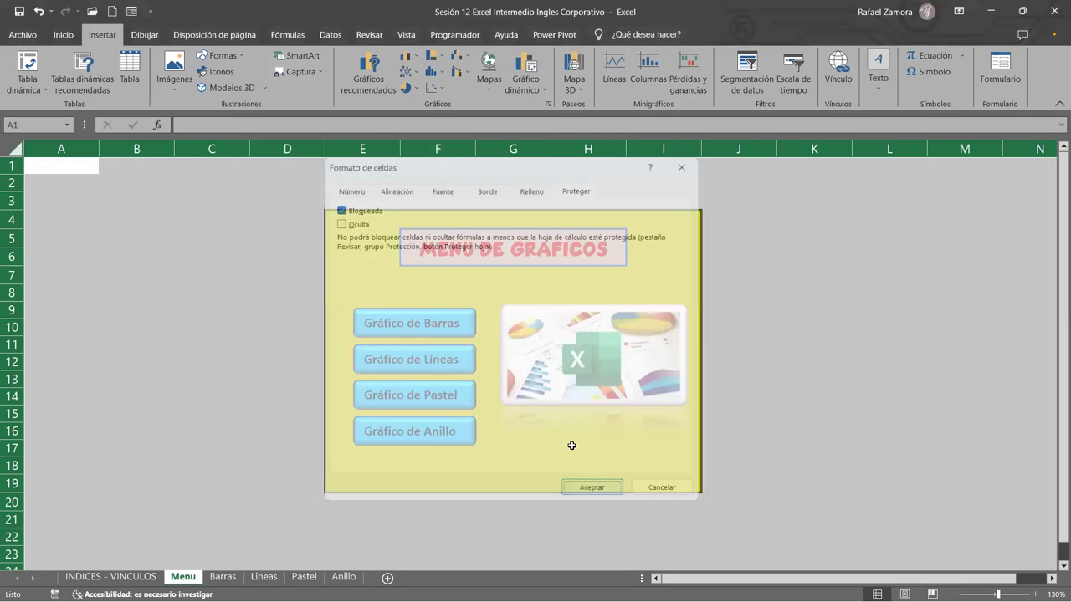
Select cells E10:F17 behind the four chart buttons
click(784, 329)
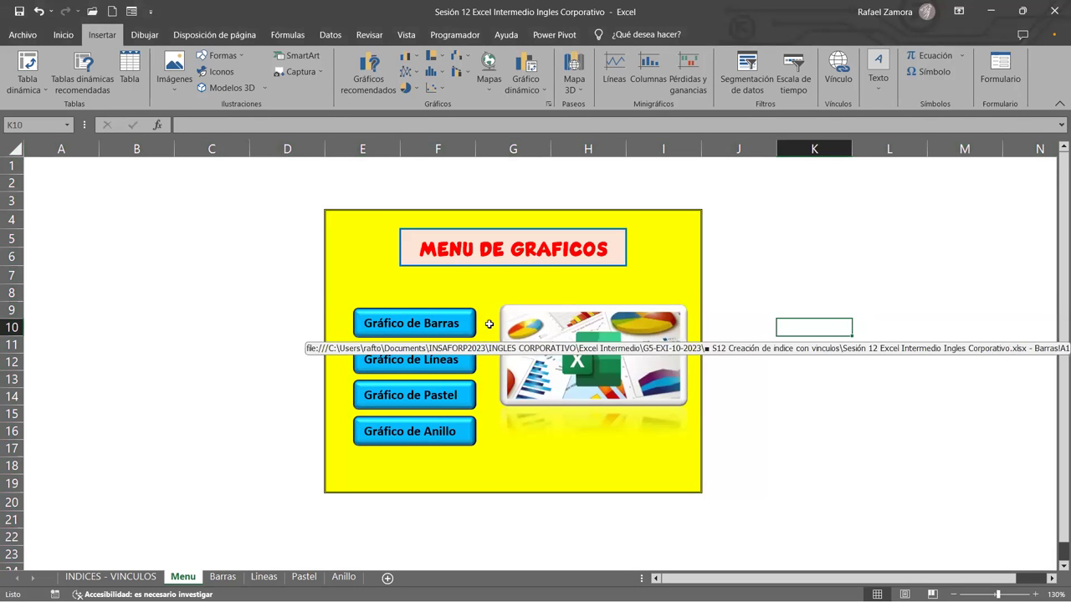
click(482, 323)
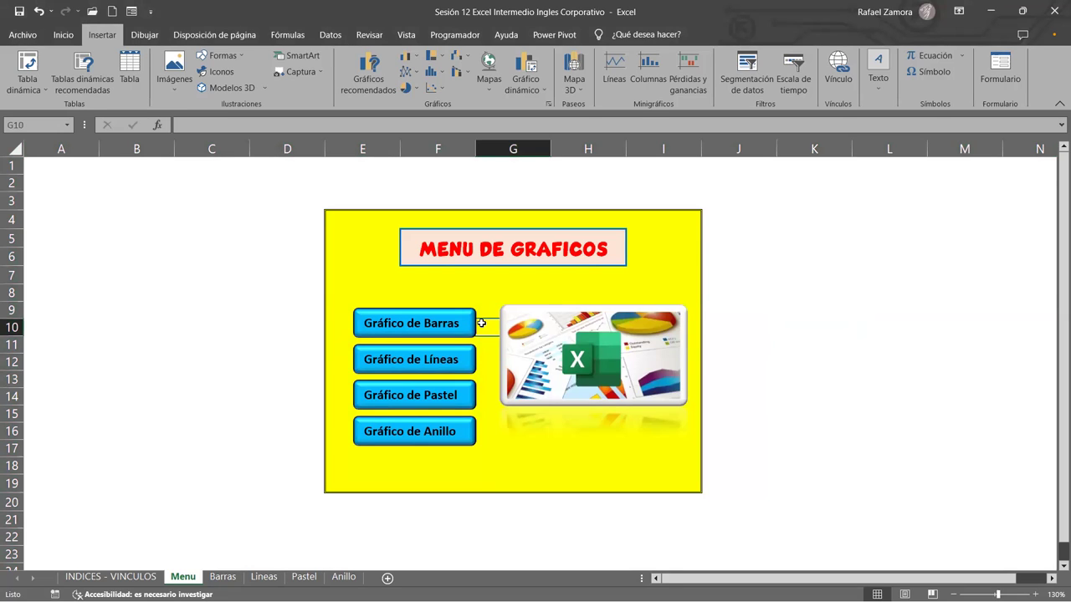
click(782, 270)
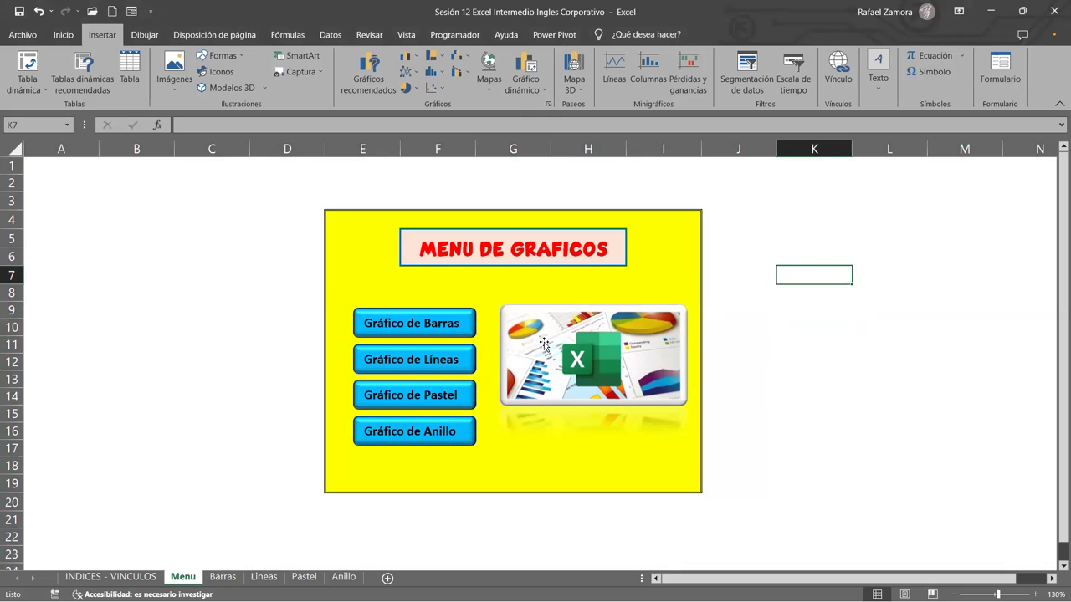
mouse_move(368, 295)
mouse_down()
mouse_move(380, 337)
mouse_move(476, 450)
mouse_up()
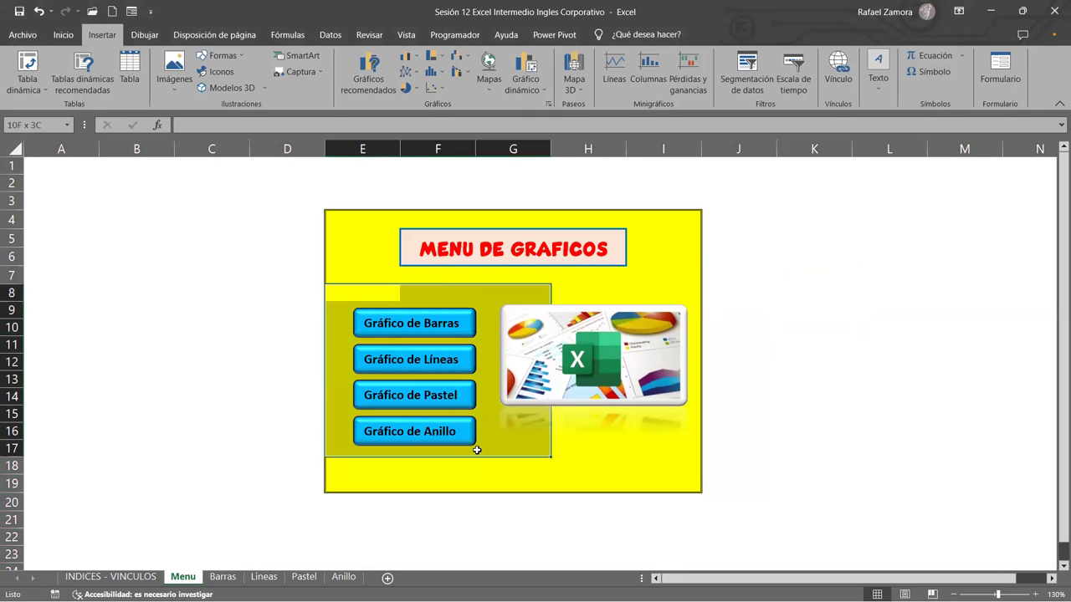
drag(477, 450, 466, 454)
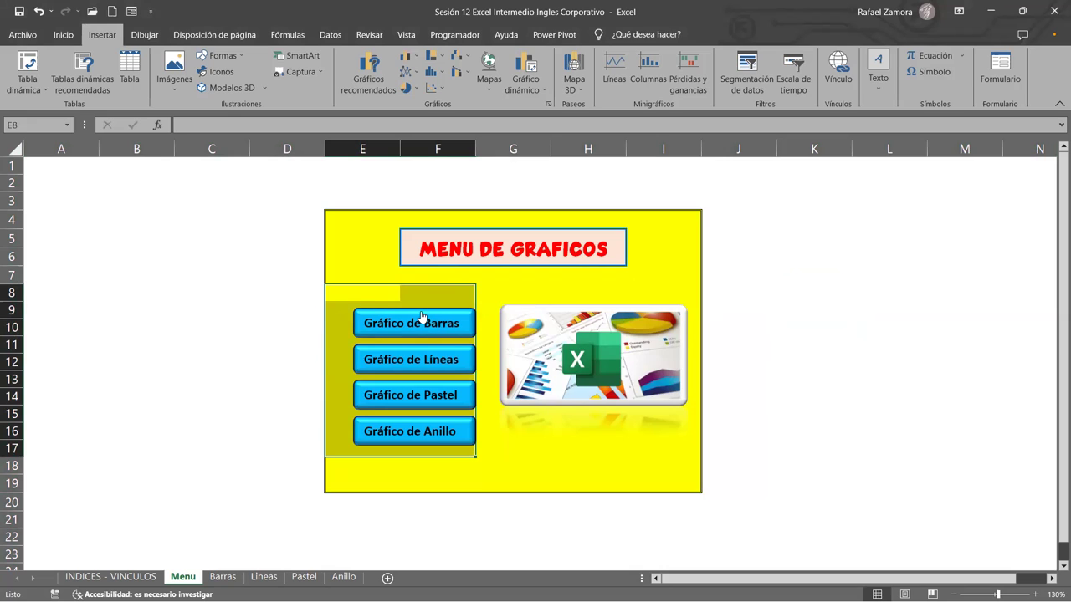
drag(327, 321, 436, 439)
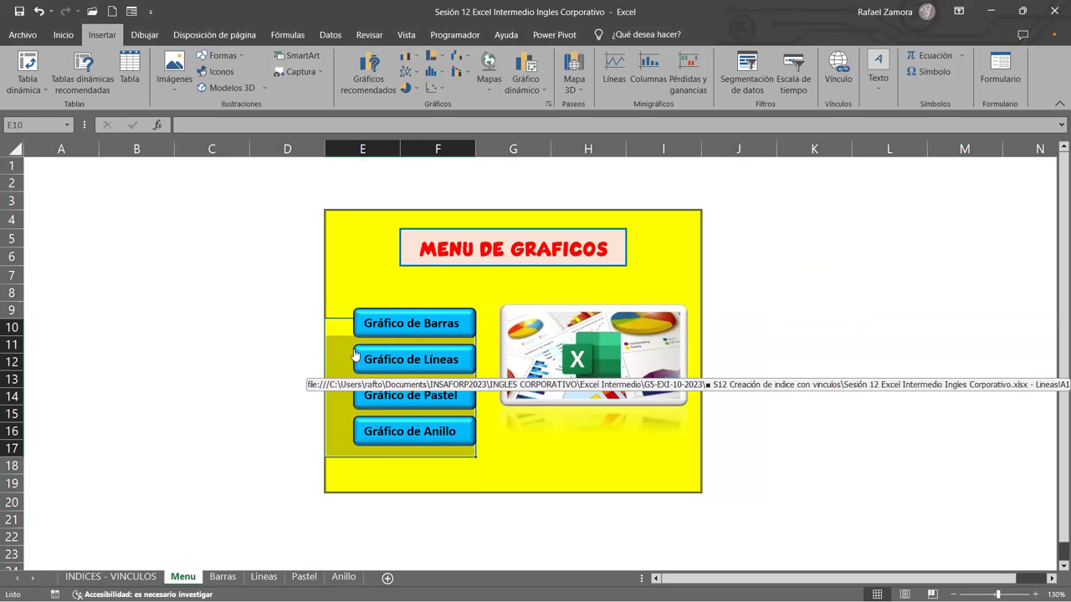
Uncheck Bloqueada for E10:F17 in Format Cells and apply
key(ctrl+1)
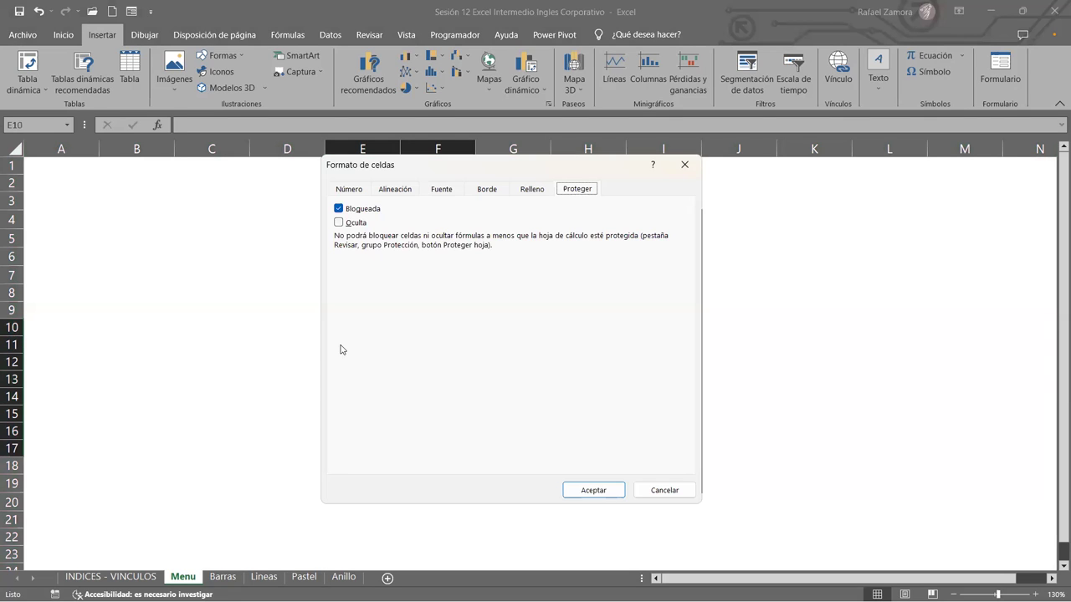
click(347, 209)
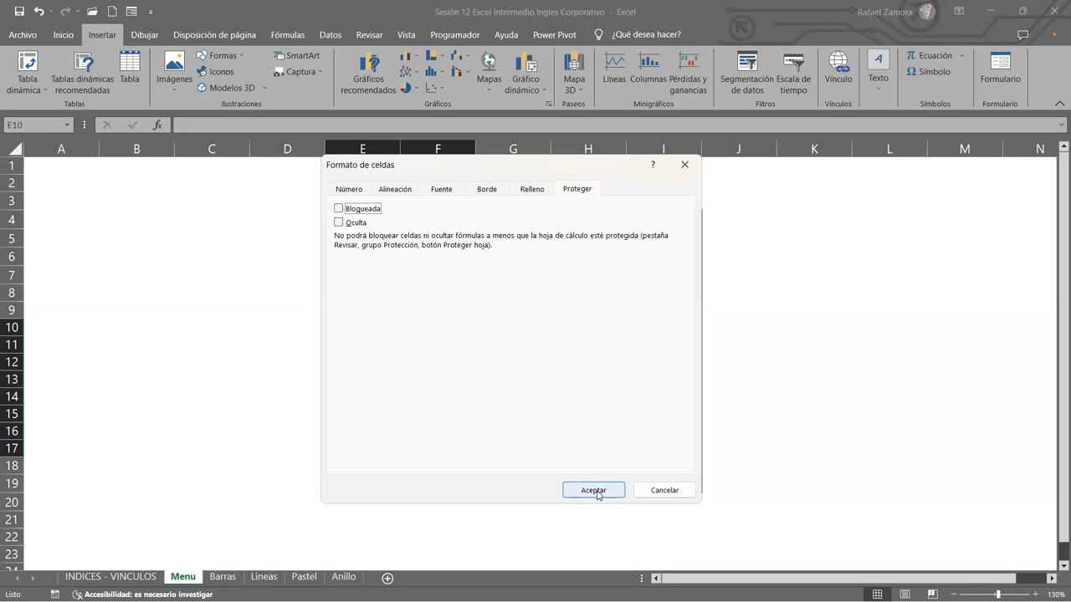
click(594, 491)
click(748, 351)
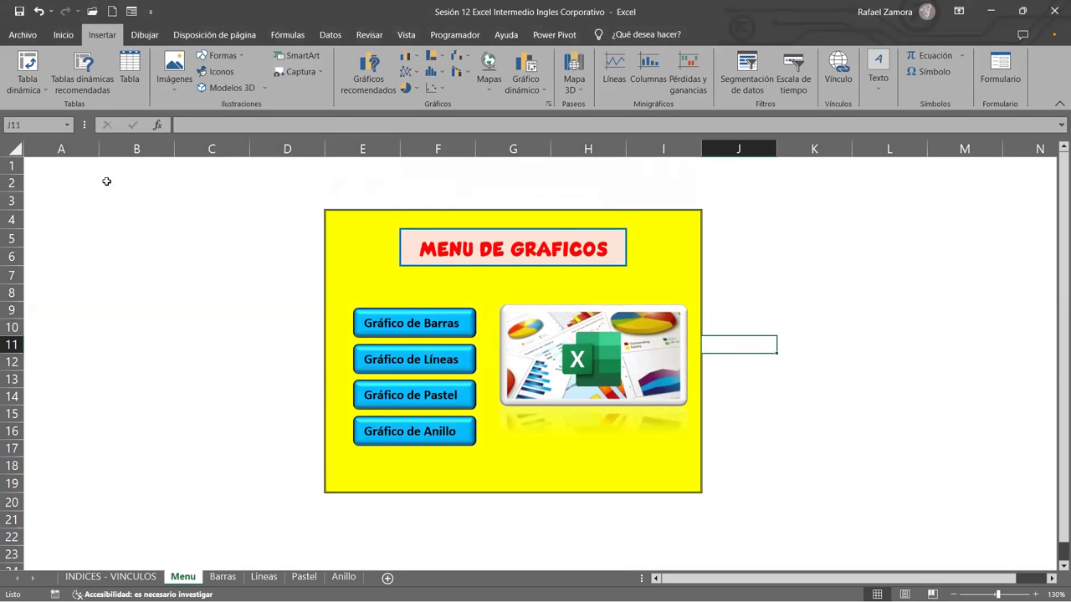
click(15, 149)
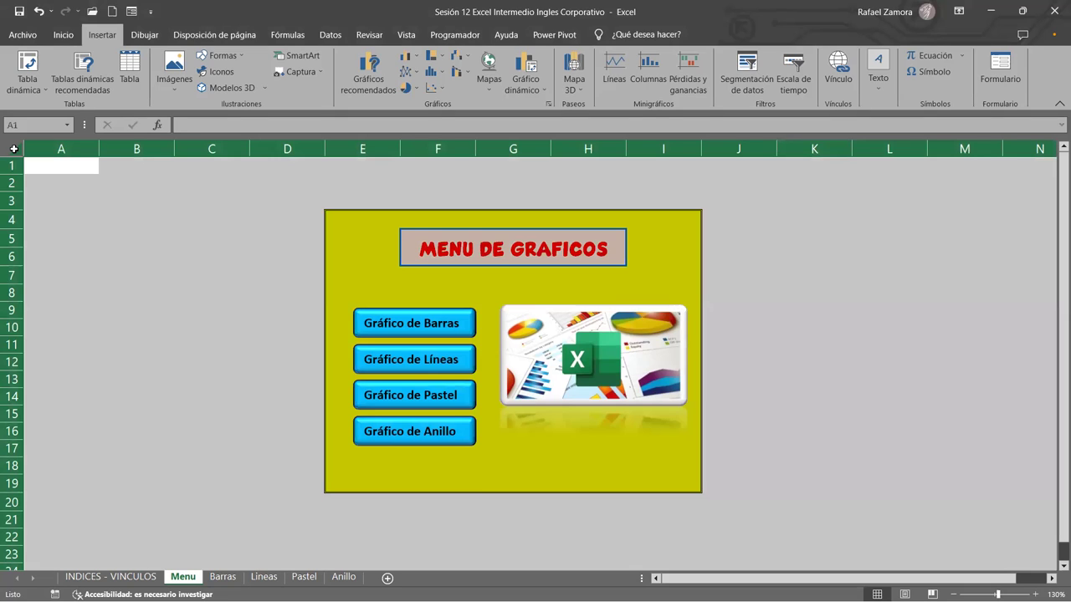
key(ctrl+1)
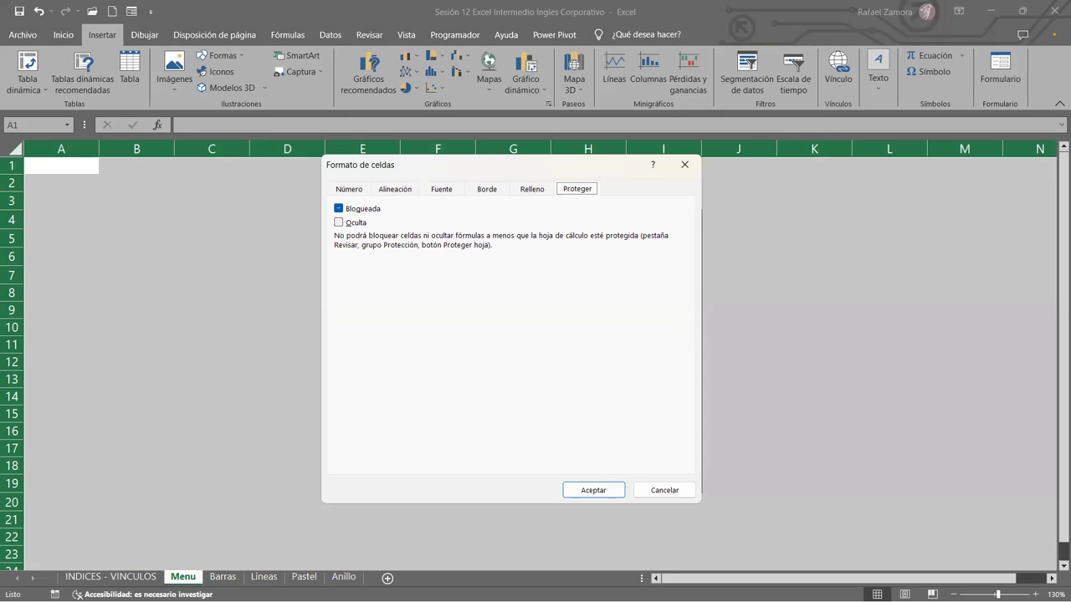
key(Return)
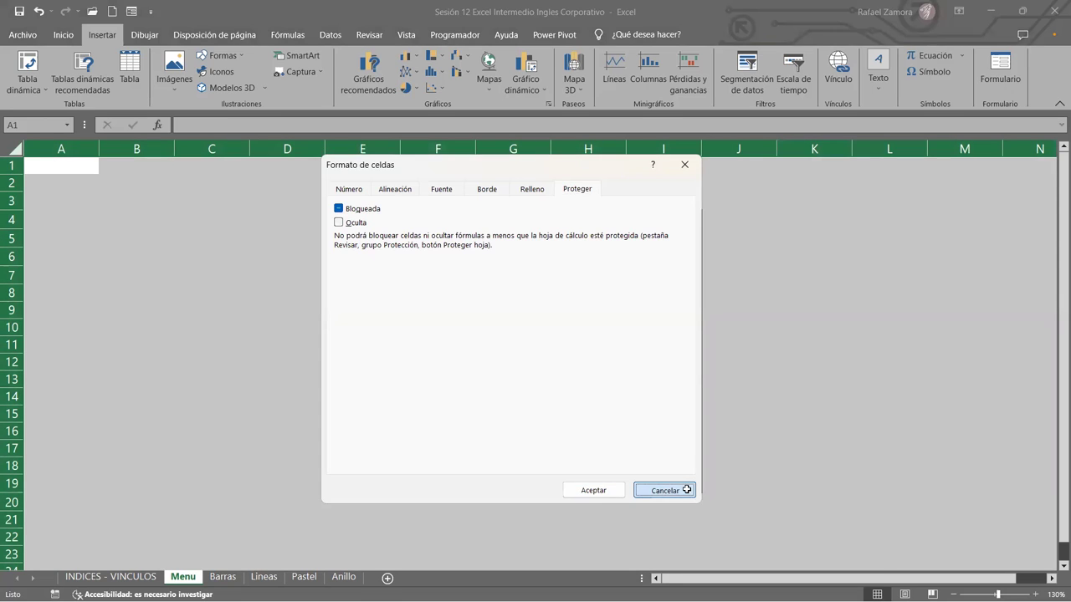
click(686, 490)
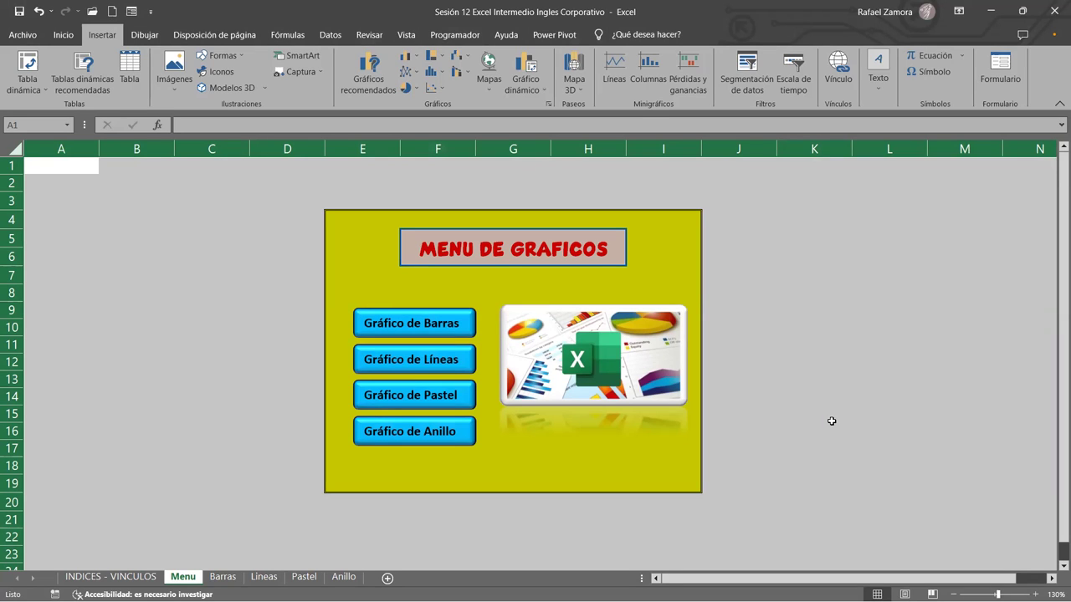
click(891, 355)
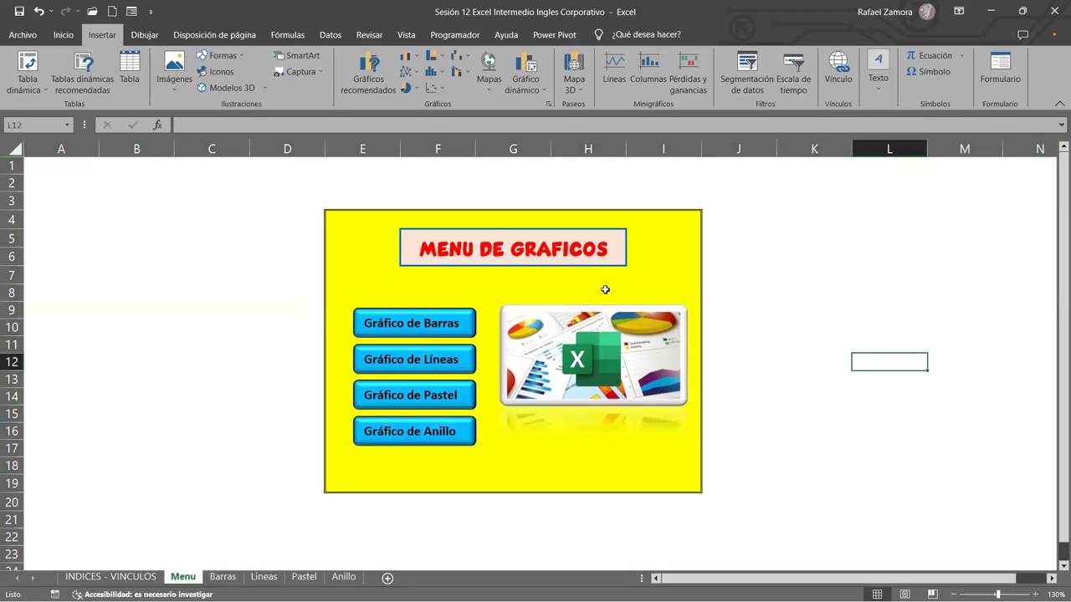
Protect the Menu sheet from Revisar > Proteger hoja, keeping defaults and re-entering the password to confirm
click(554, 245)
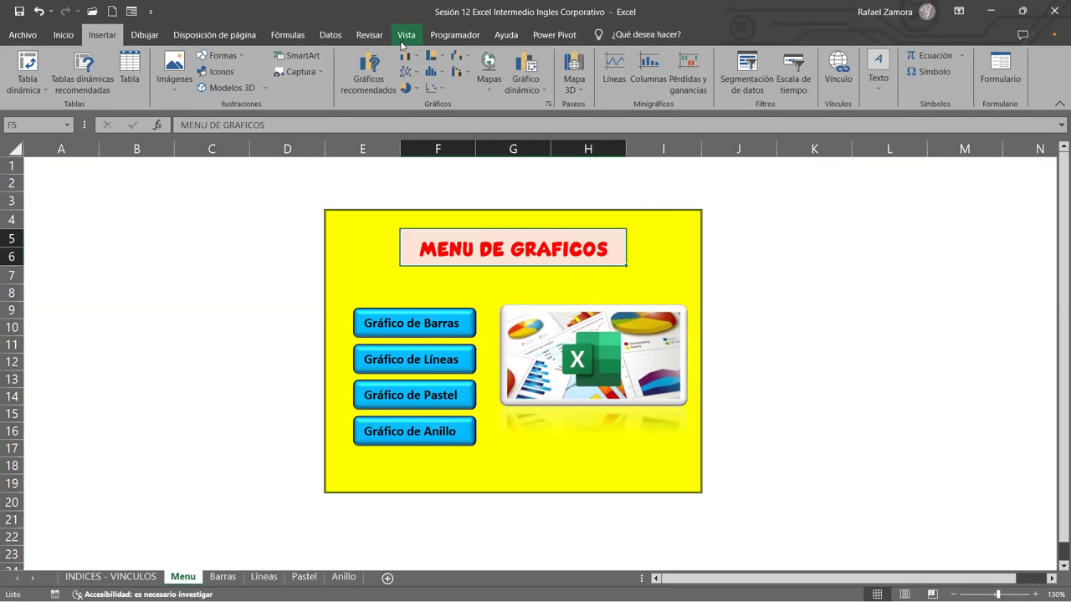
click(369, 34)
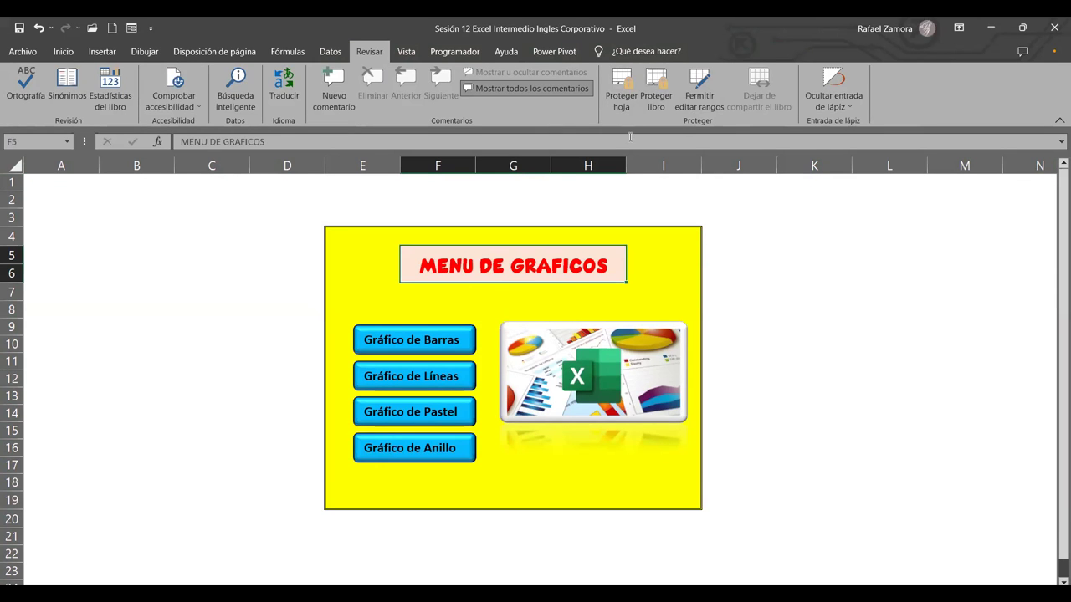
click(624, 79)
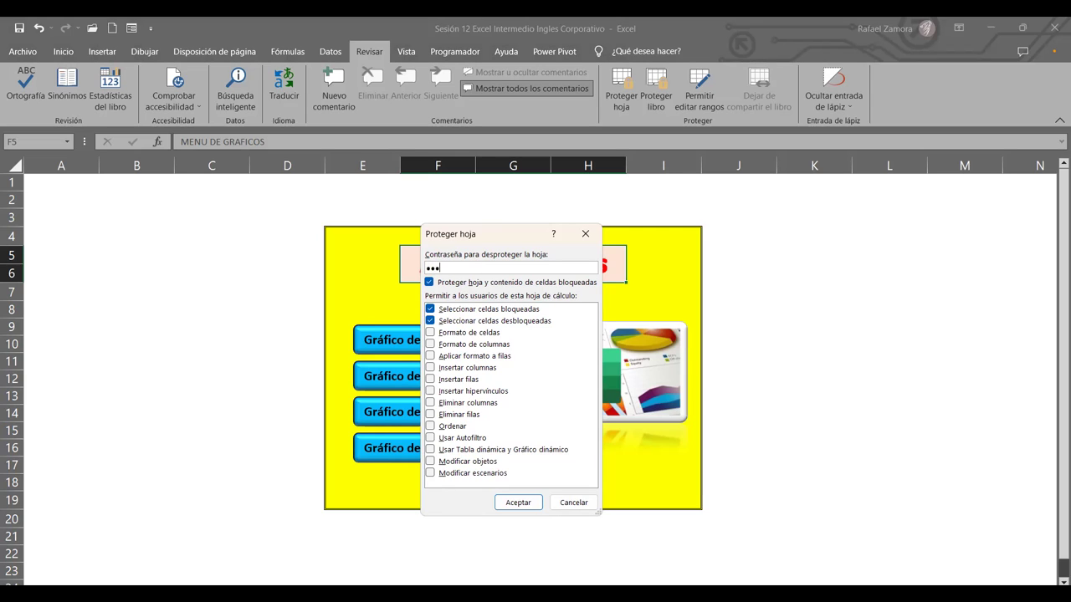
click(529, 503)
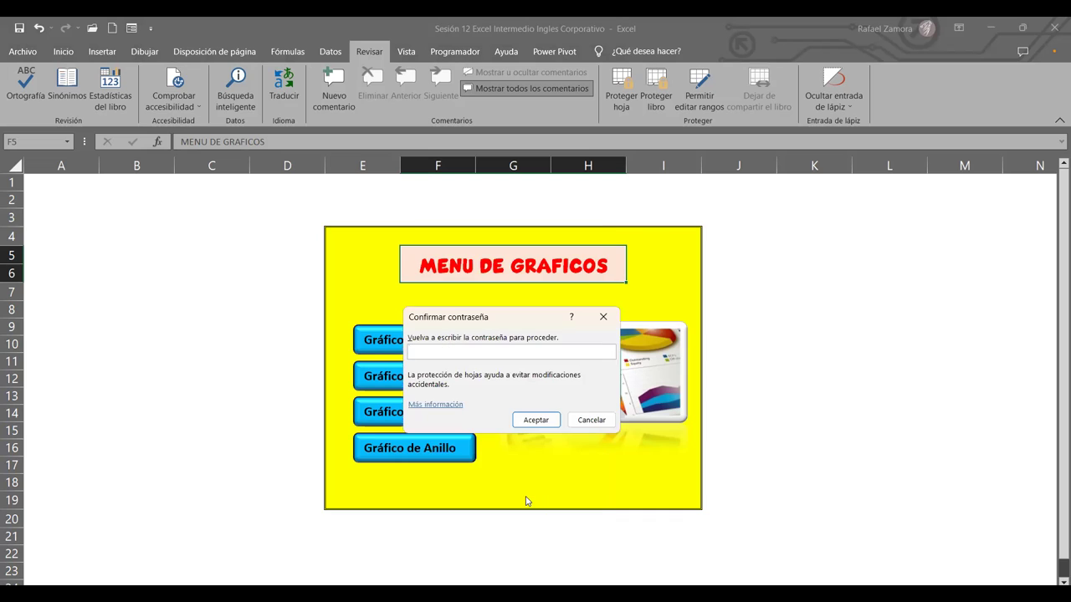
text(1)
click(535, 420)
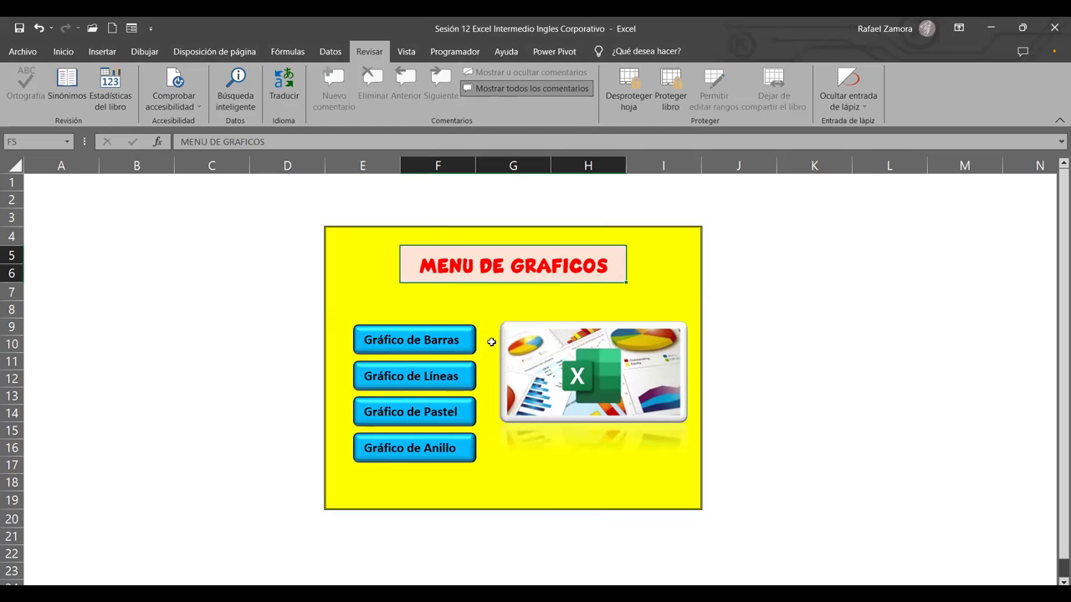
click(653, 255)
click(762, 235)
click(608, 232)
click(604, 274)
double_click(599, 271)
click(627, 362)
double_click(552, 253)
click(631, 361)
click(213, 261)
click(619, 210)
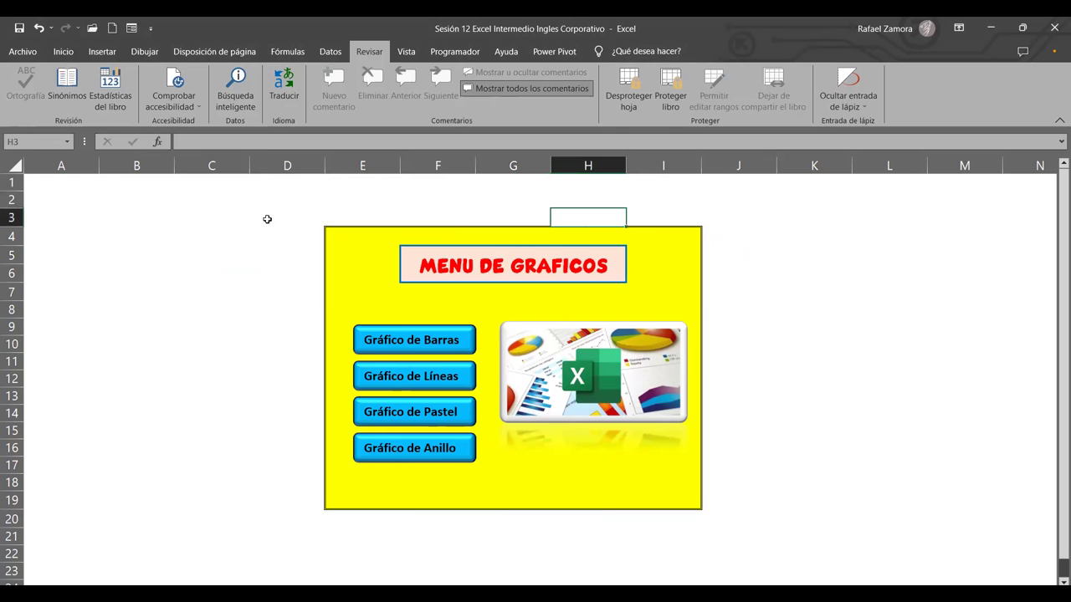
click(219, 327)
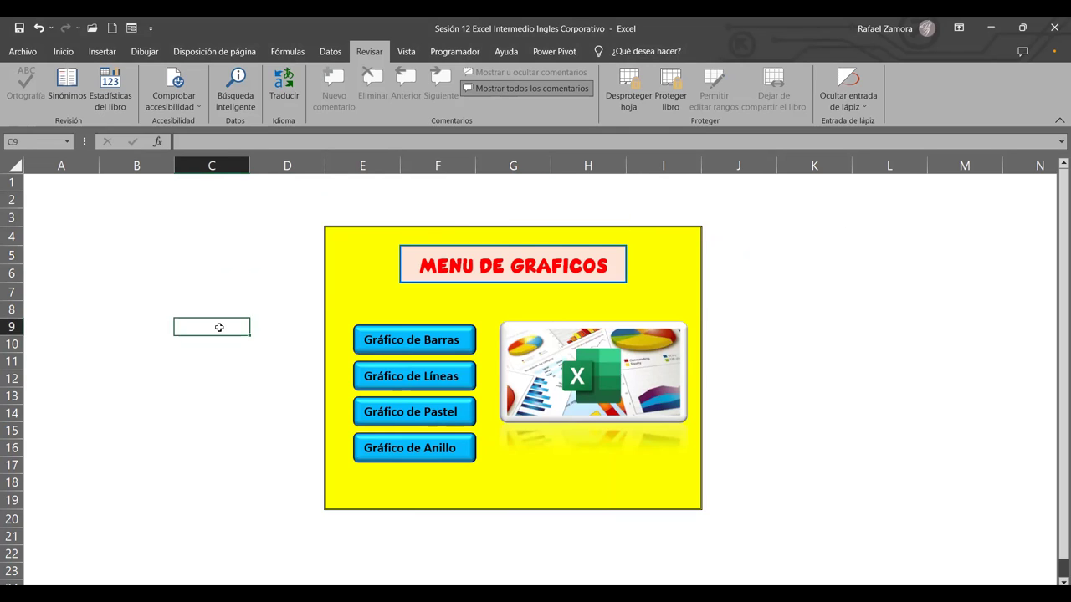
double_click(219, 327)
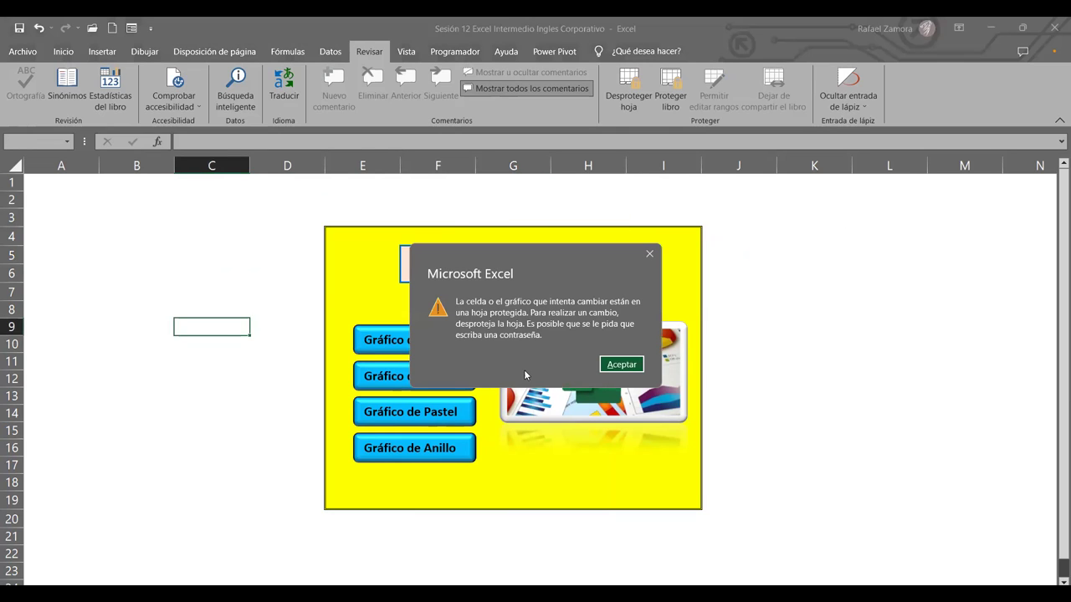
click(622, 365)
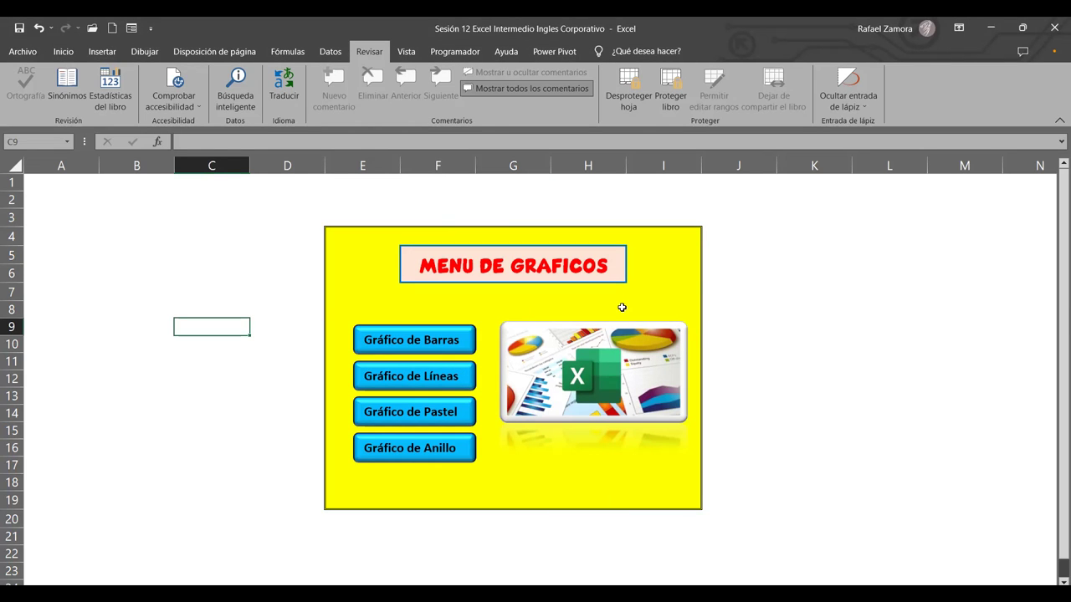
click(409, 338)
click(35, 529)
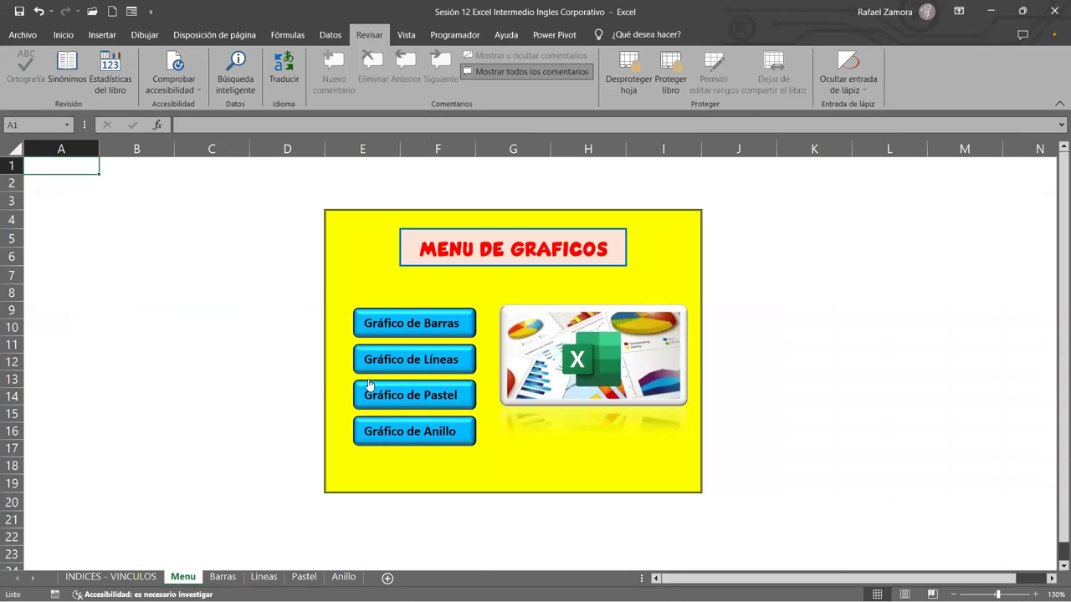
click(404, 365)
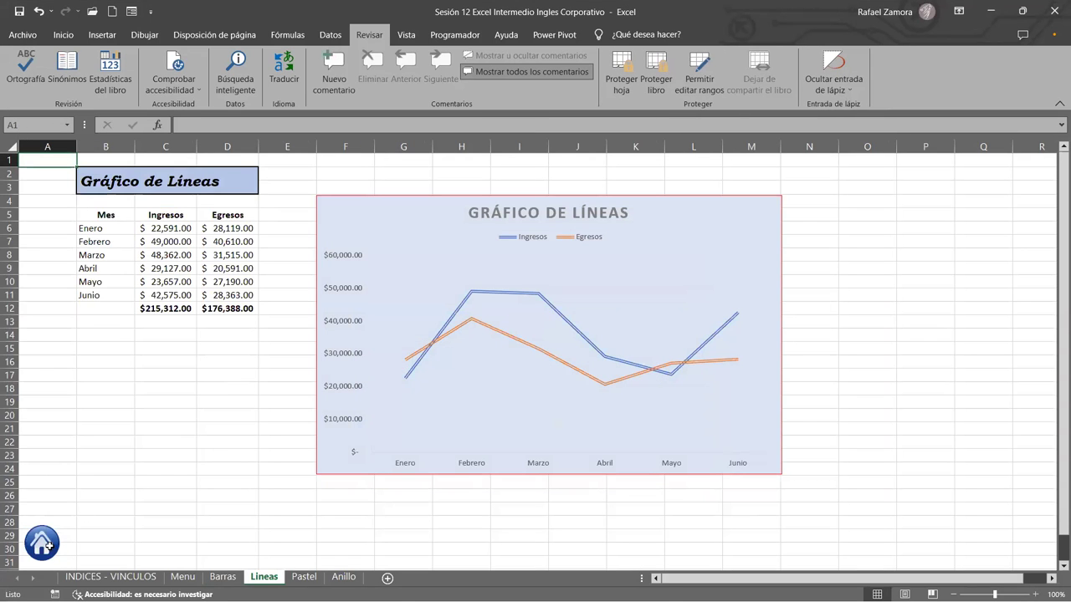
click(47, 545)
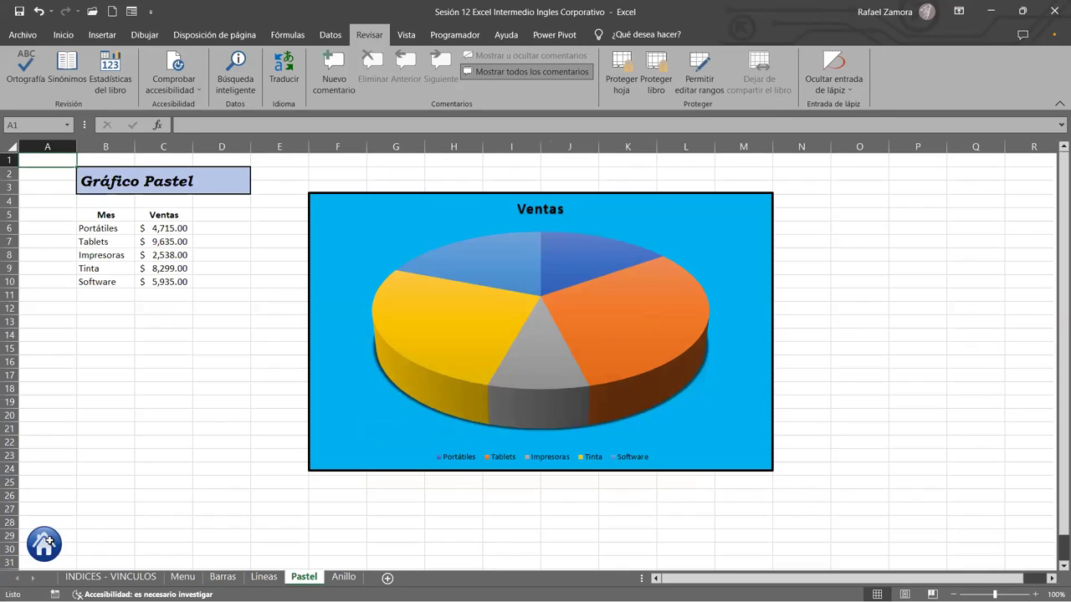
click(46, 540)
click(445, 427)
click(48, 546)
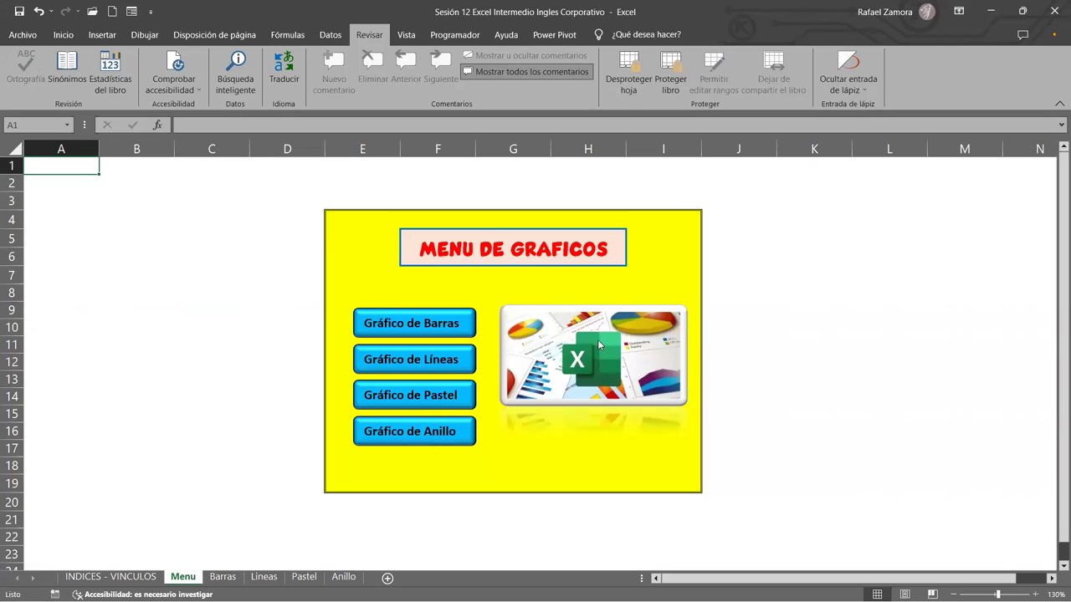
click(611, 239)
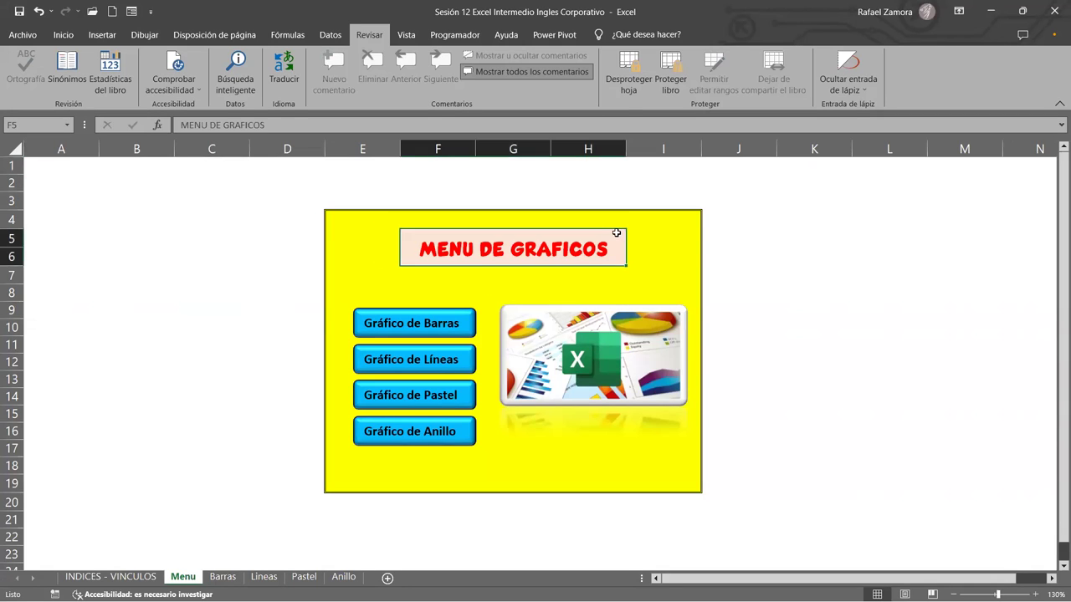
click(764, 236)
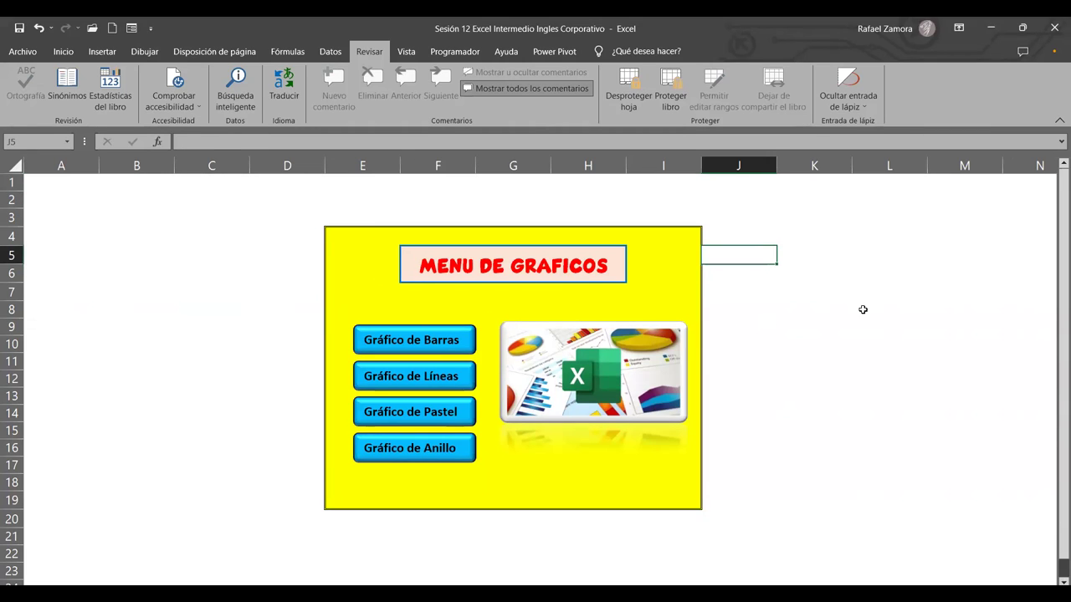
click(862, 293)
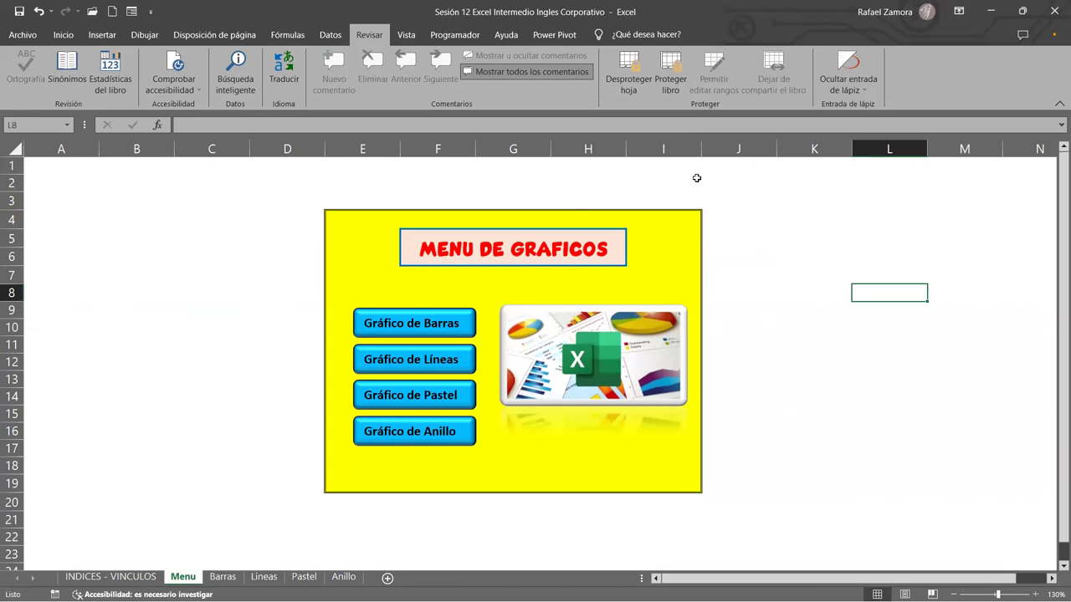
click(695, 176)
click(489, 202)
click(414, 201)
click(334, 201)
click(428, 187)
click(602, 199)
click(736, 200)
click(811, 361)
click(811, 400)
click(812, 448)
click(736, 466)
click(812, 326)
click(753, 239)
click(719, 197)
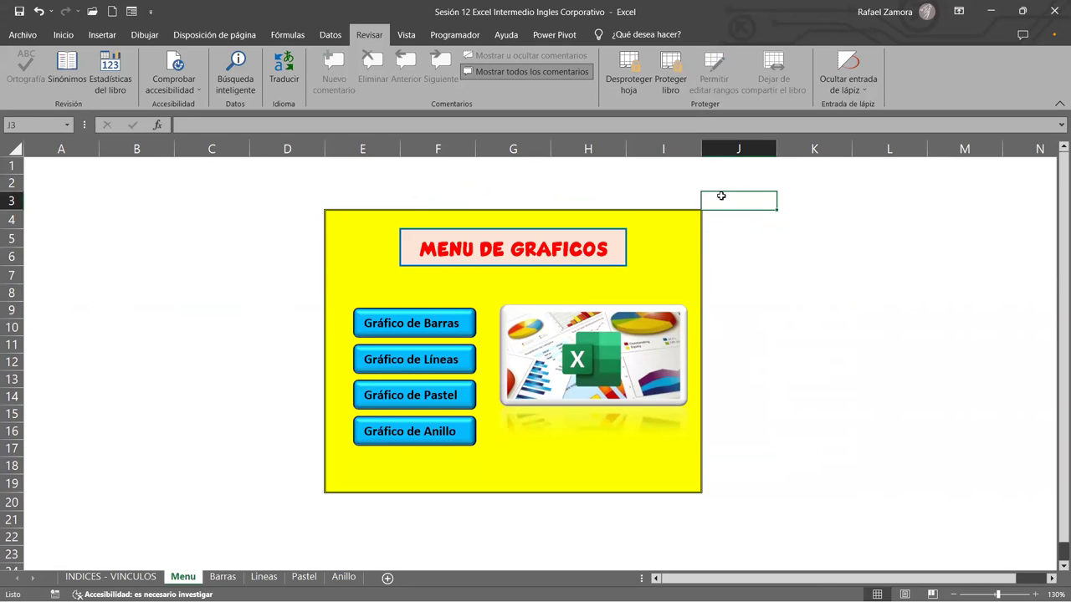
key(Delete)
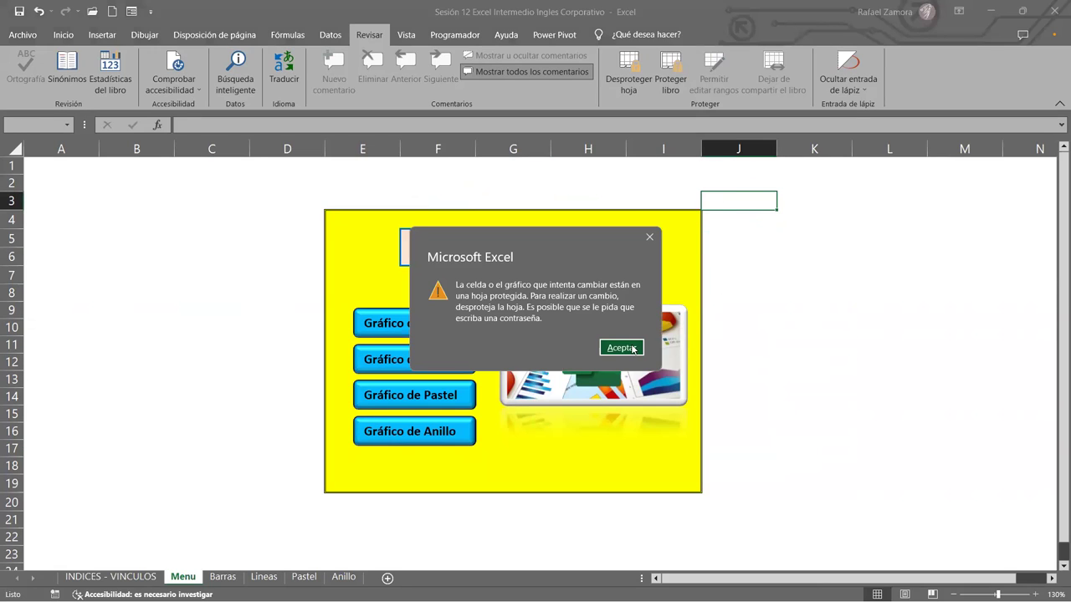
click(622, 346)
click(572, 250)
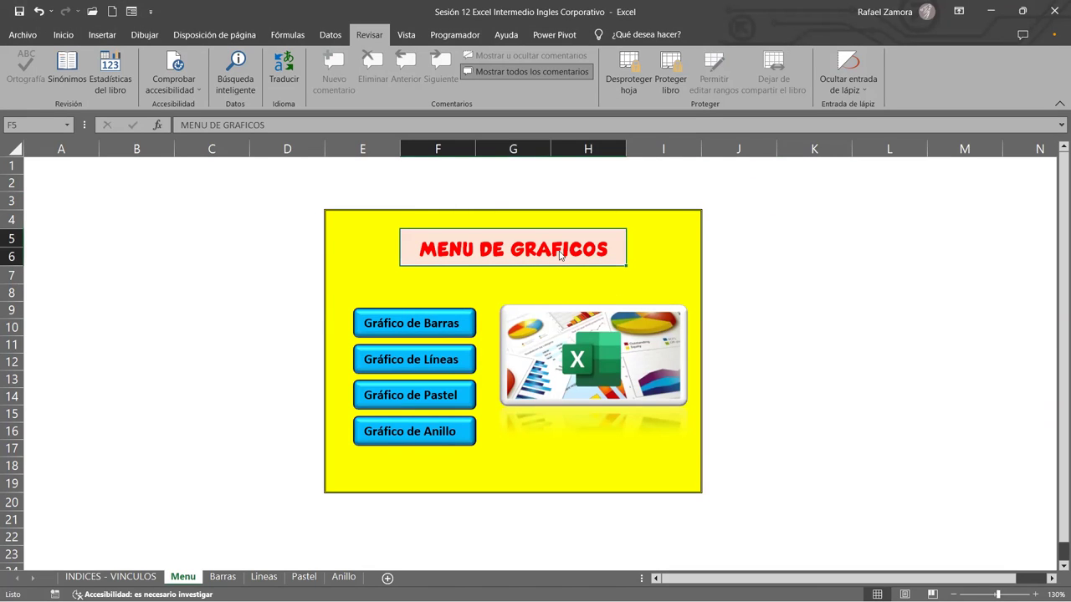
double_click(558, 251)
click(632, 348)
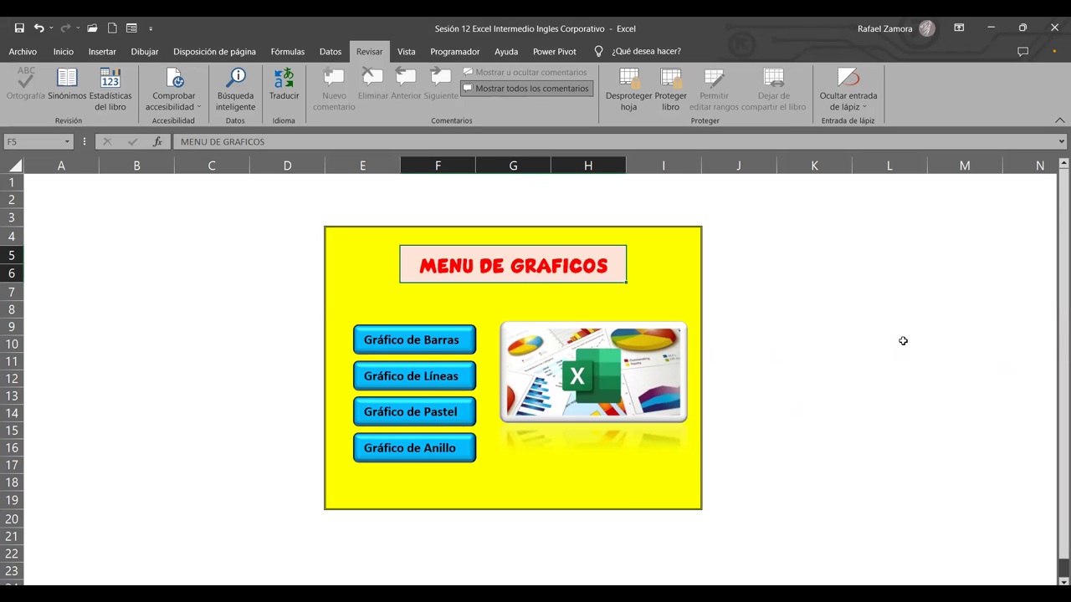
Unprotect the Menu sheet by entering its password in Desproteger hoja
click(636, 90)
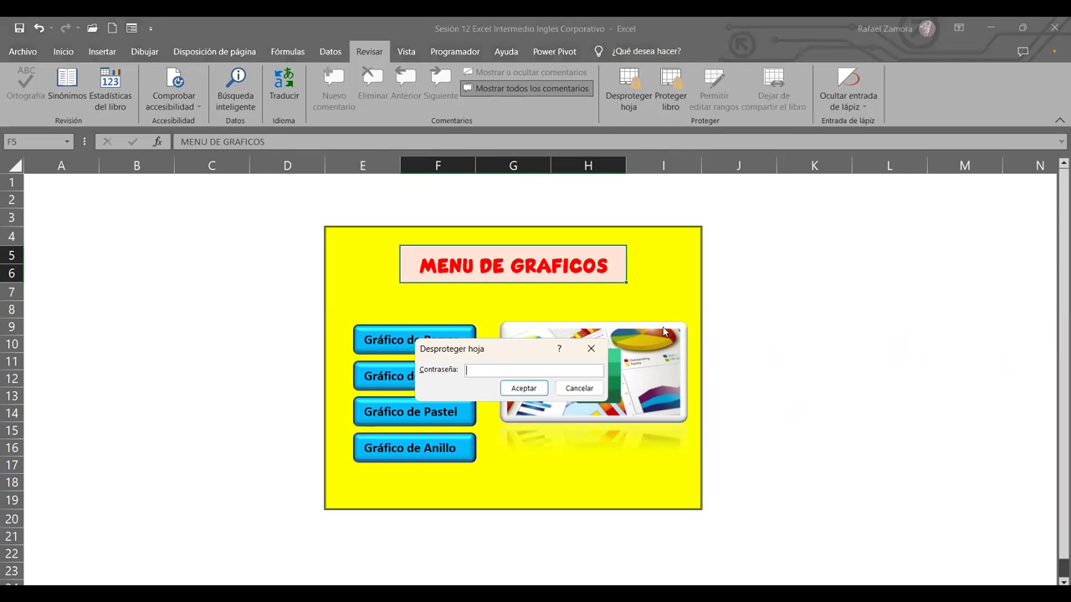
key(Return)
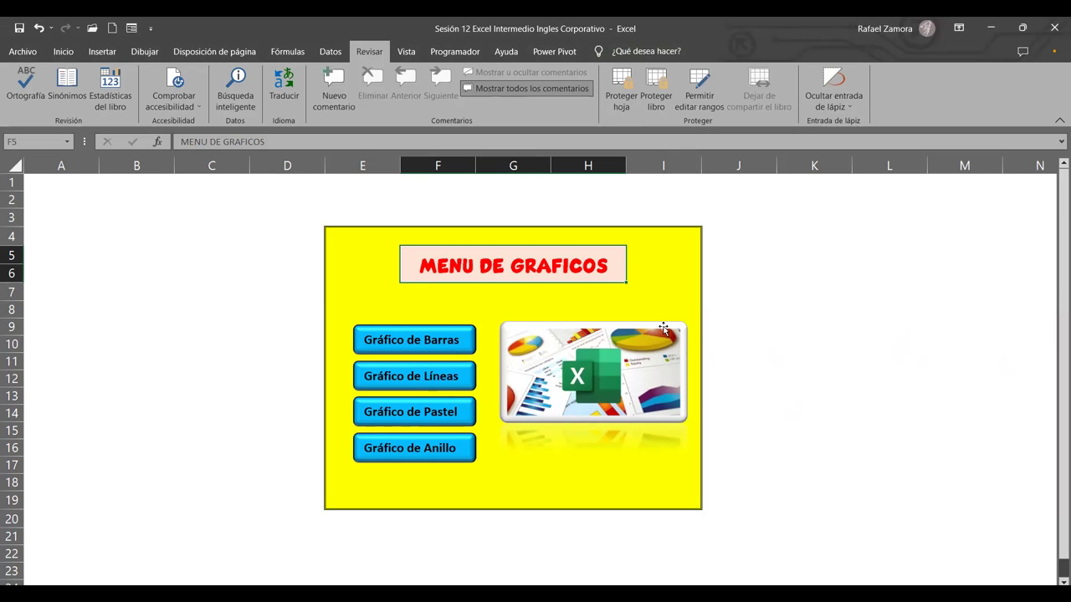
click(687, 286)
click(514, 250)
Test editing by typing sample text into J6 and K10, then clear both entries
click(727, 275)
text(xzxfbvz)
click(848, 350)
text(zz)
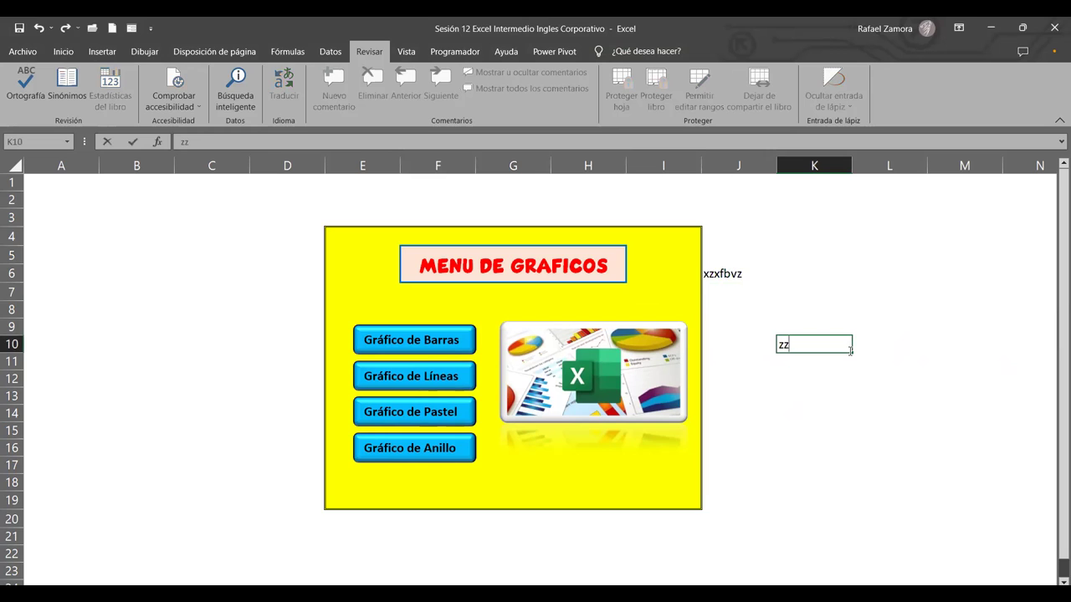
key(BackSpace)
key(BackSpace)
key(Escape)
click(724, 274)
key(Delete)
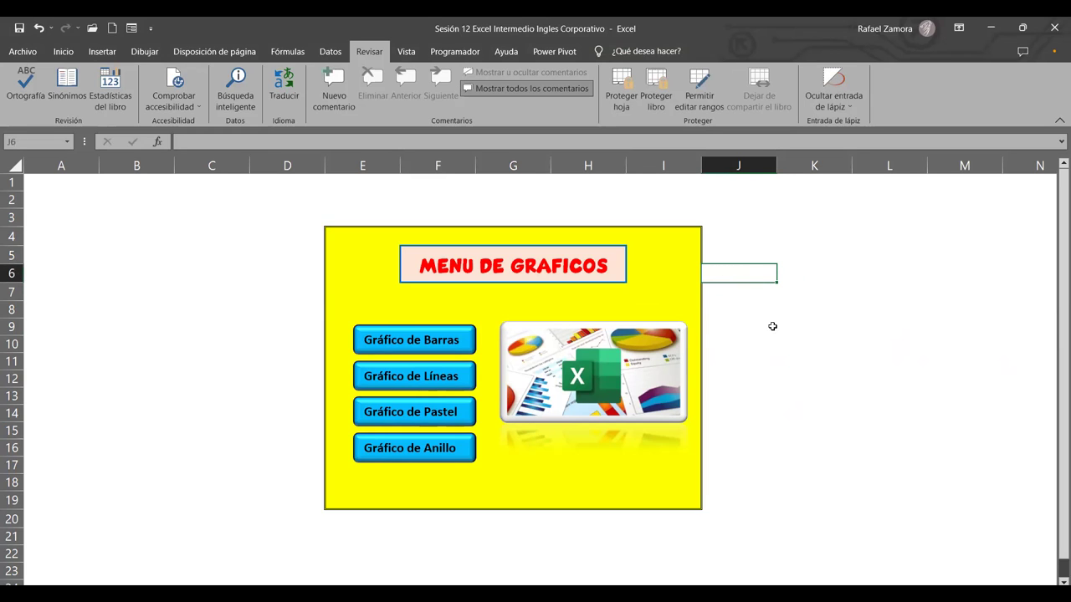
Test moving the chart picture and editing the MENU DE GRAFICOS title, then undo both
drag(629, 344, 620, 381)
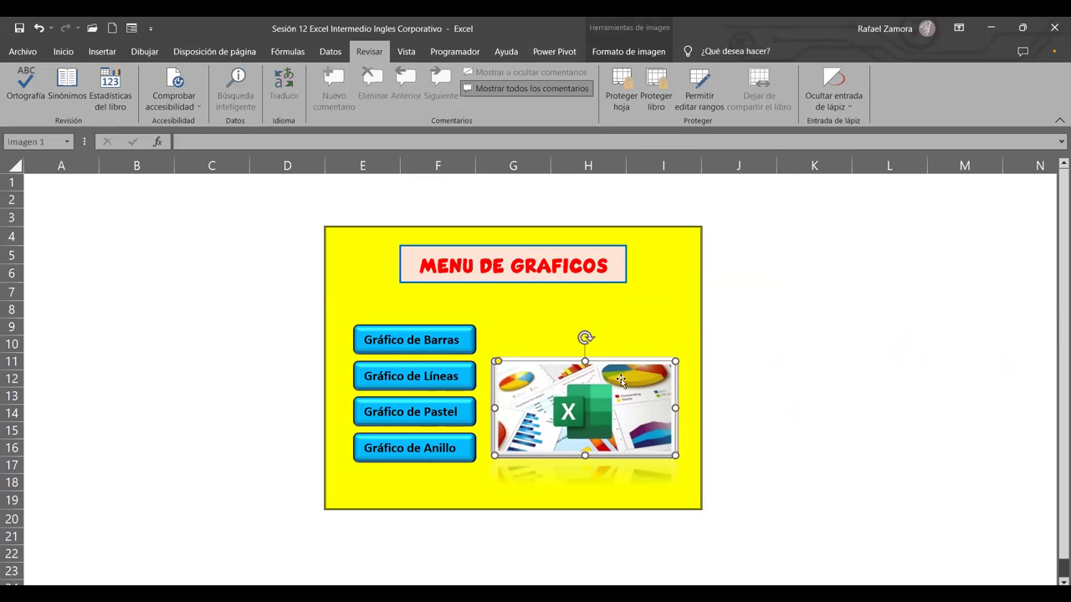
key(ctrl+z)
click(571, 293)
click(570, 259)
text(sdfsd)
key(Escape)
click(787, 352)
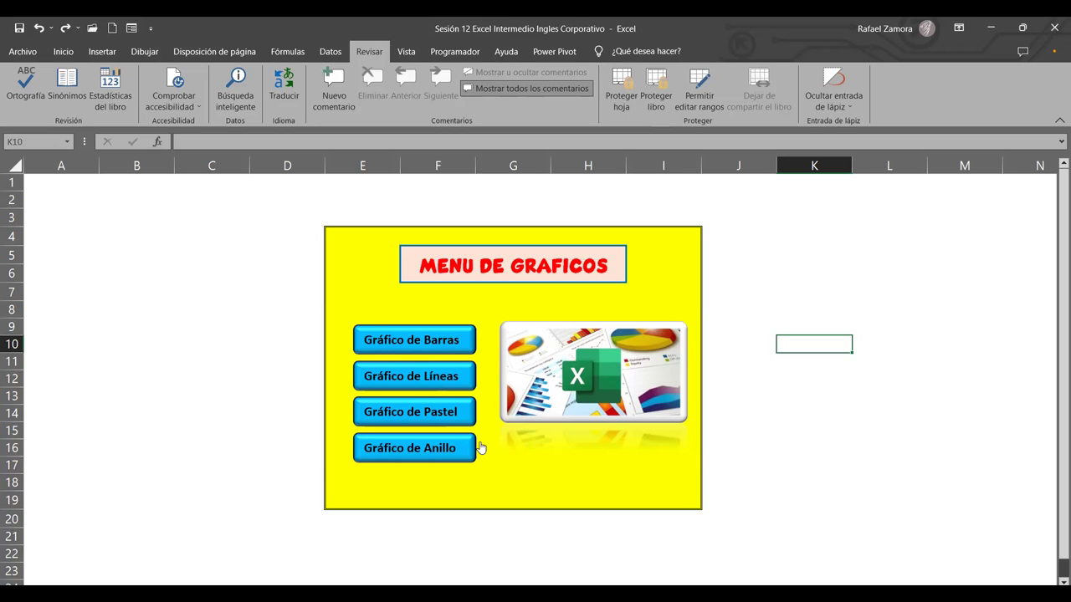
click(936, 337)
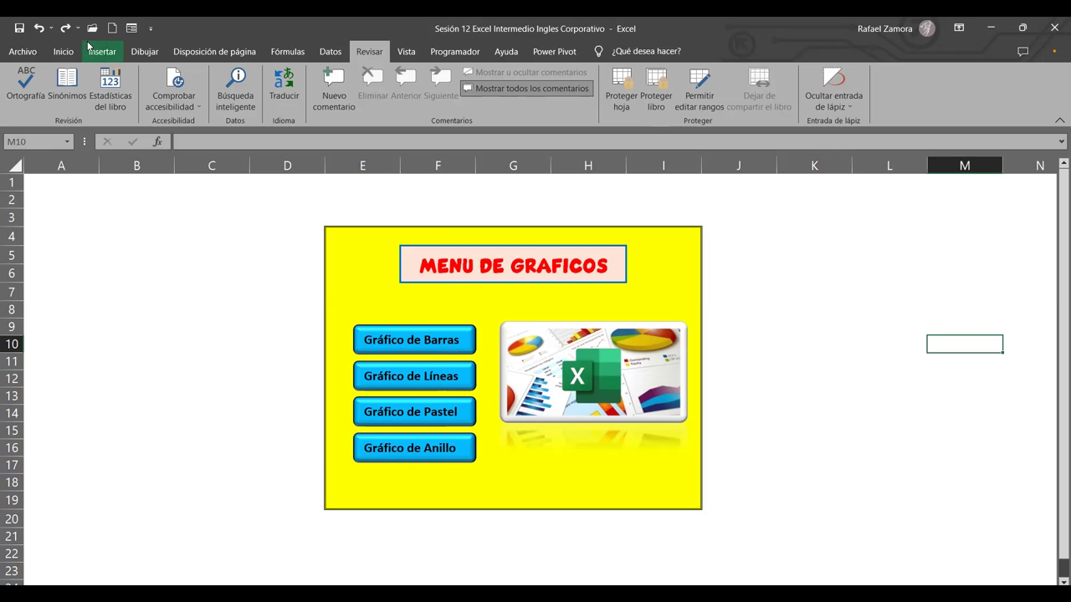
Via Archivo > Guardar como > Examinar, append 1.2 to the file name and save the copy
click(22, 52)
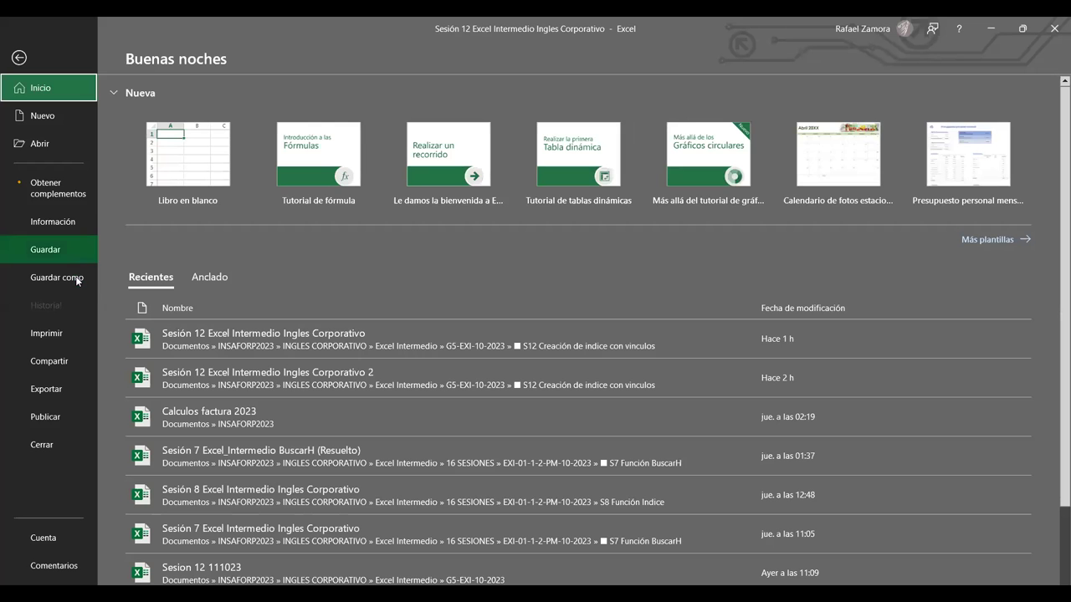
click(72, 278)
click(201, 292)
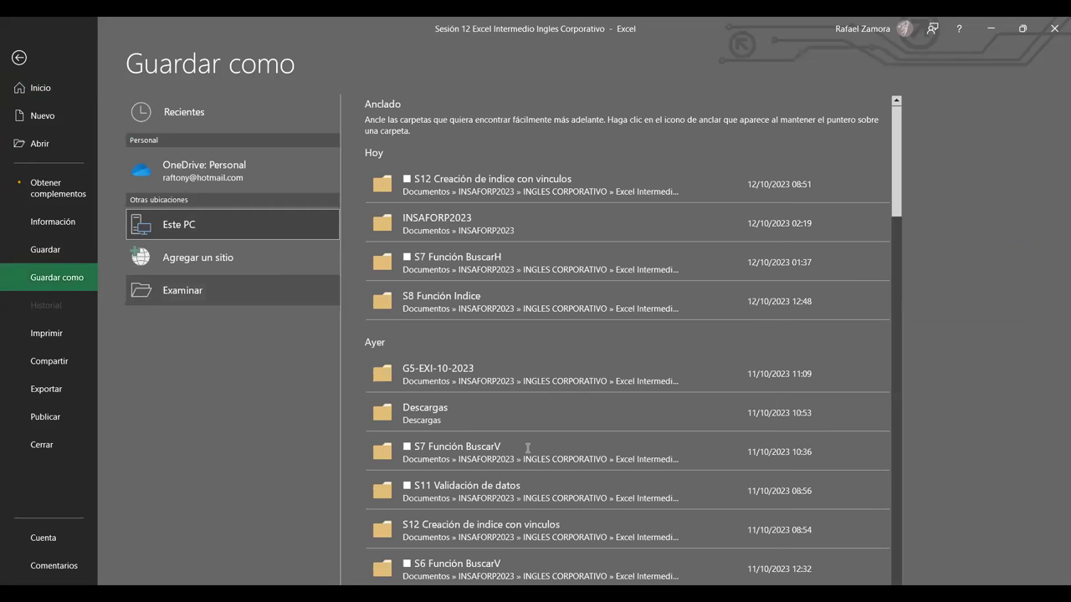
text(1.2)
key(ctrl+z)
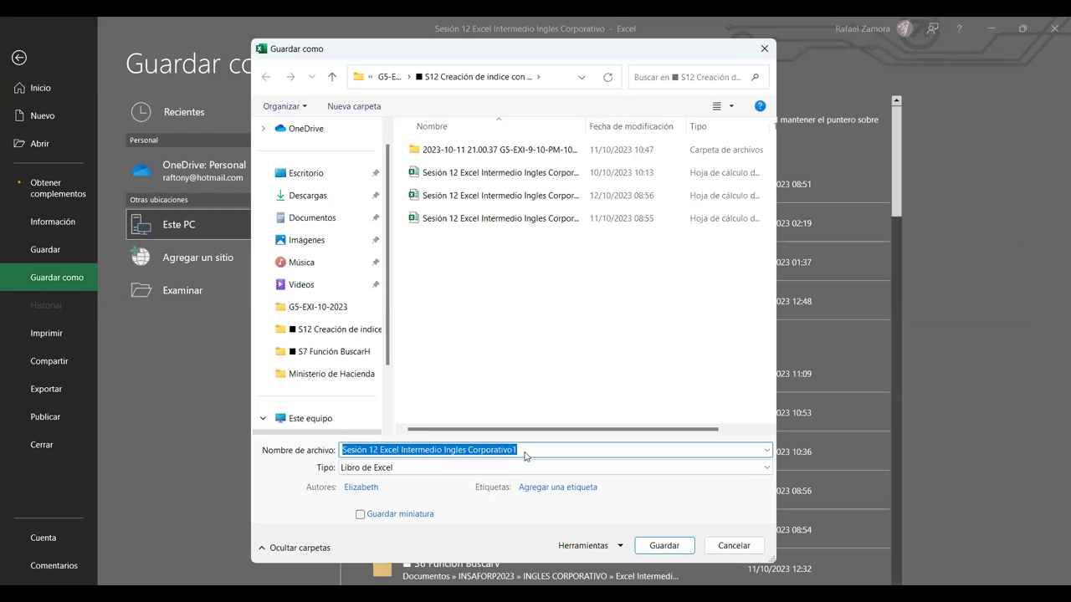
key(Return)
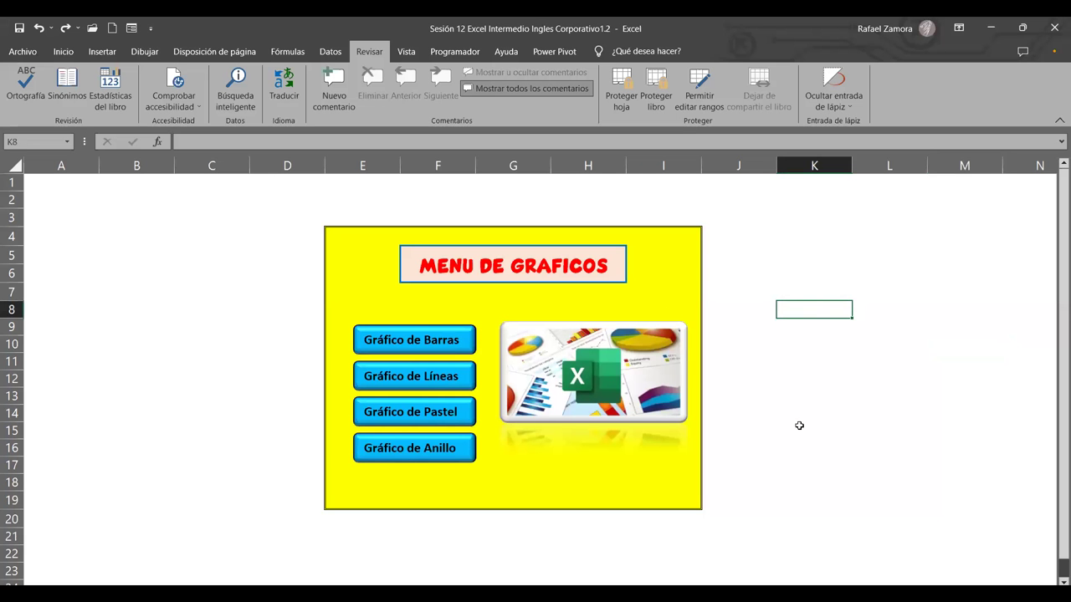